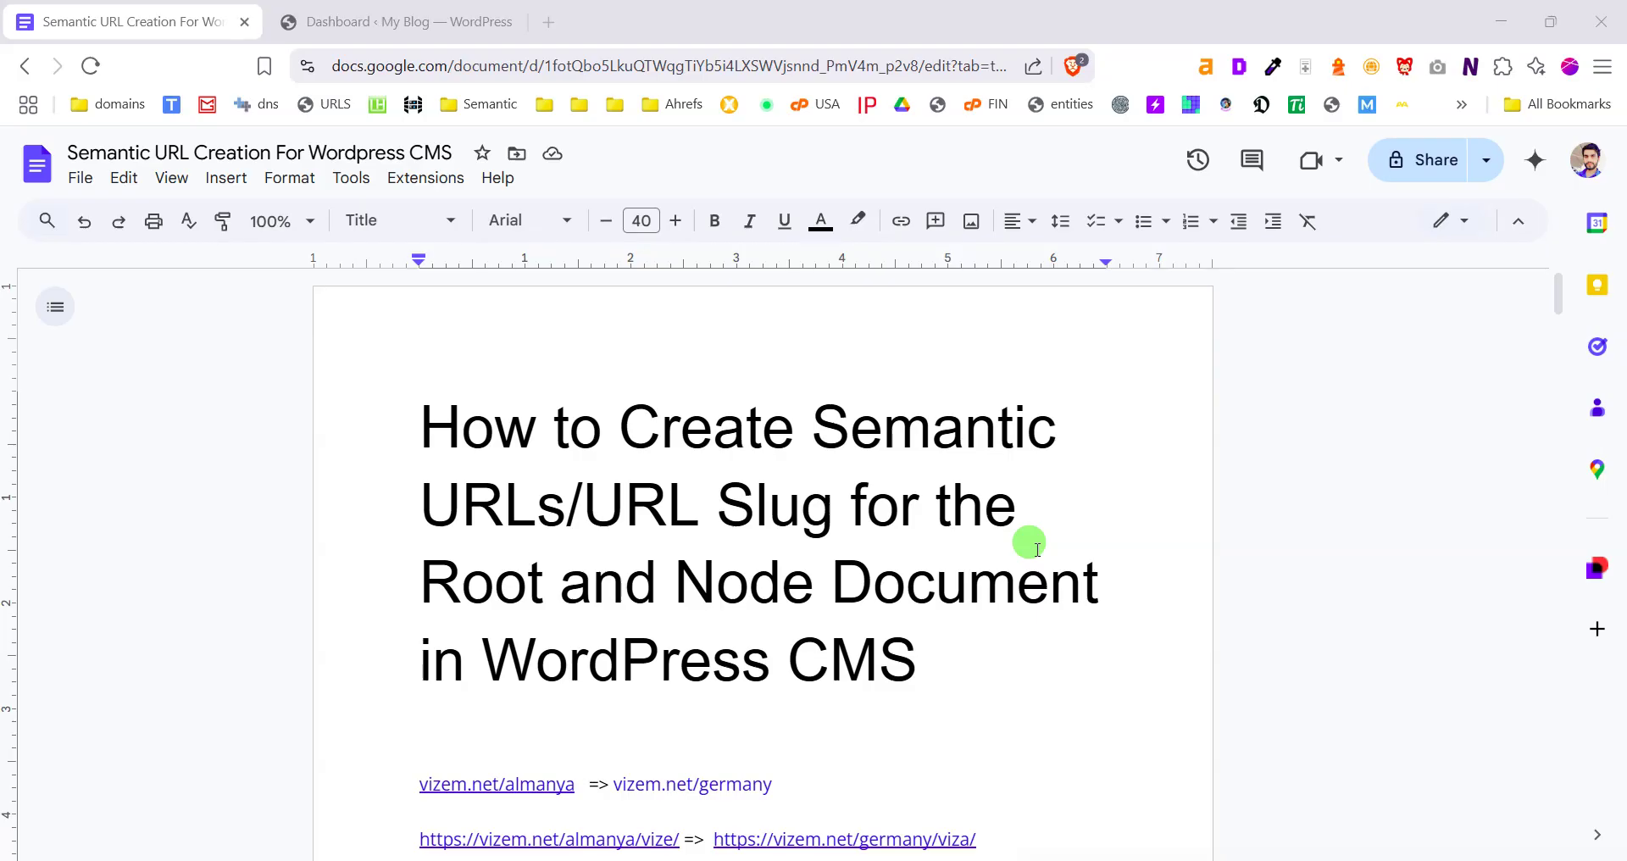
Review the document's vizem.net URL examples and its method for building a domain/germany/visa hierarchy with WordPress Pages
scroll(424, 745, "down", 2)
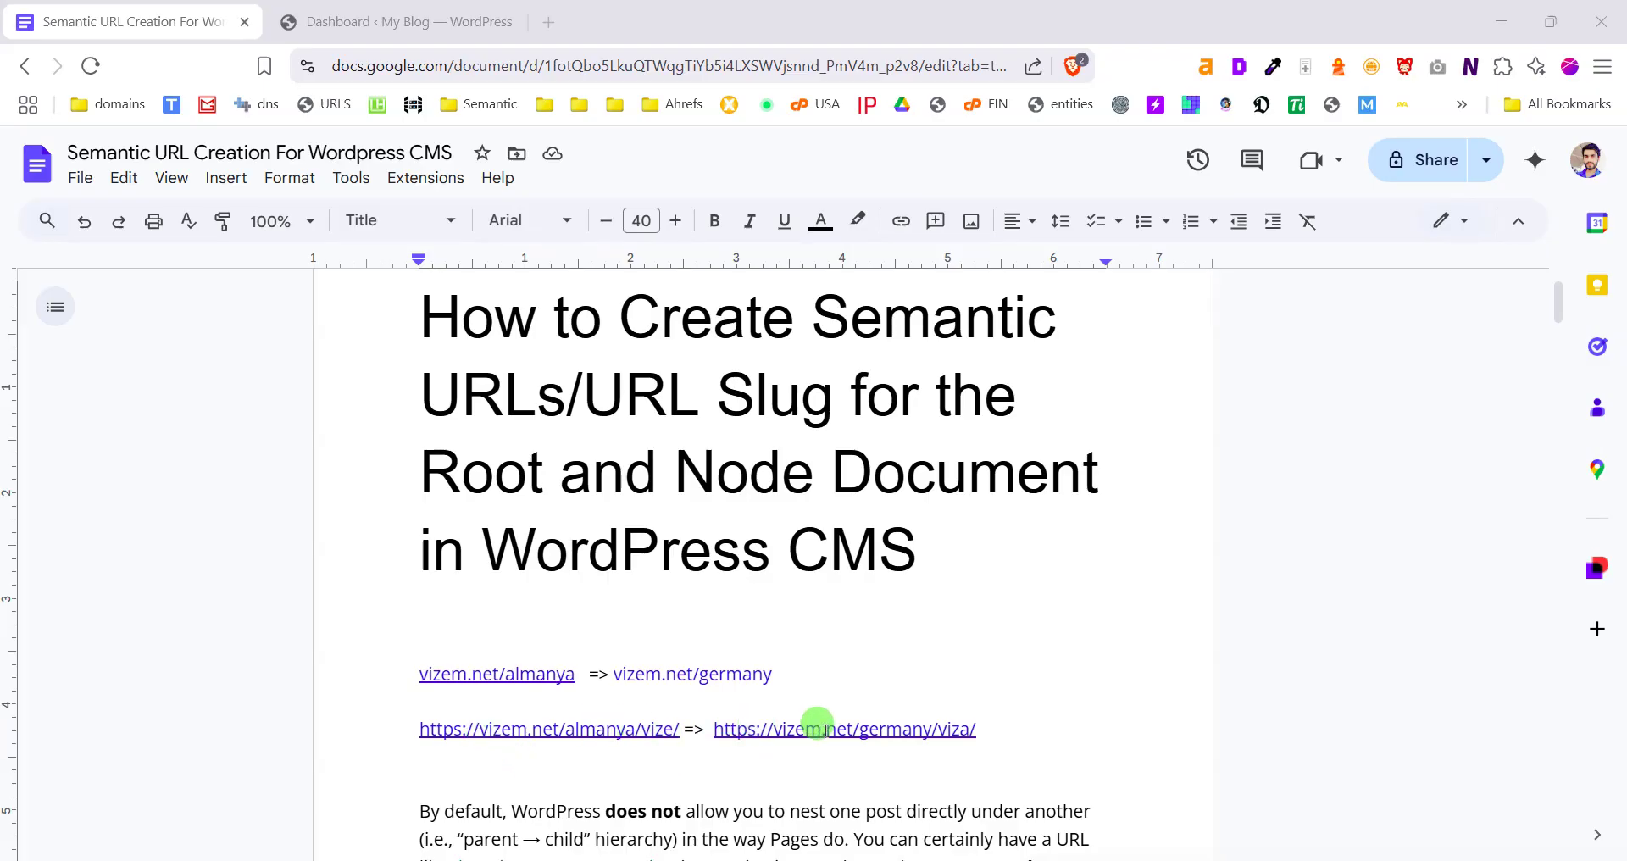
scroll(818, 729, "down", 3)
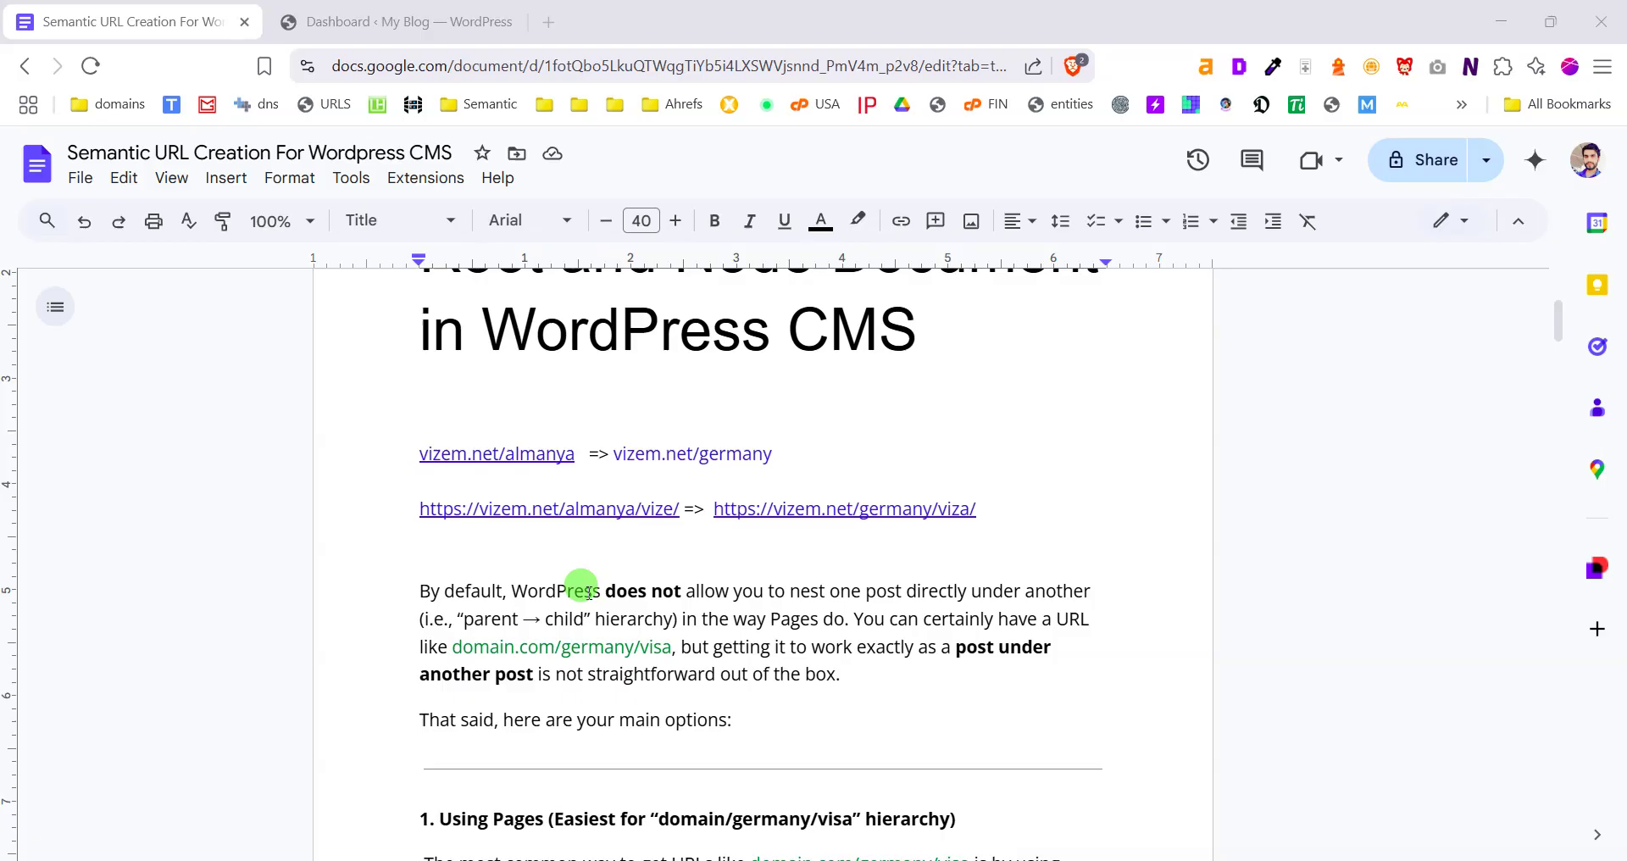
left_click(396, 19)
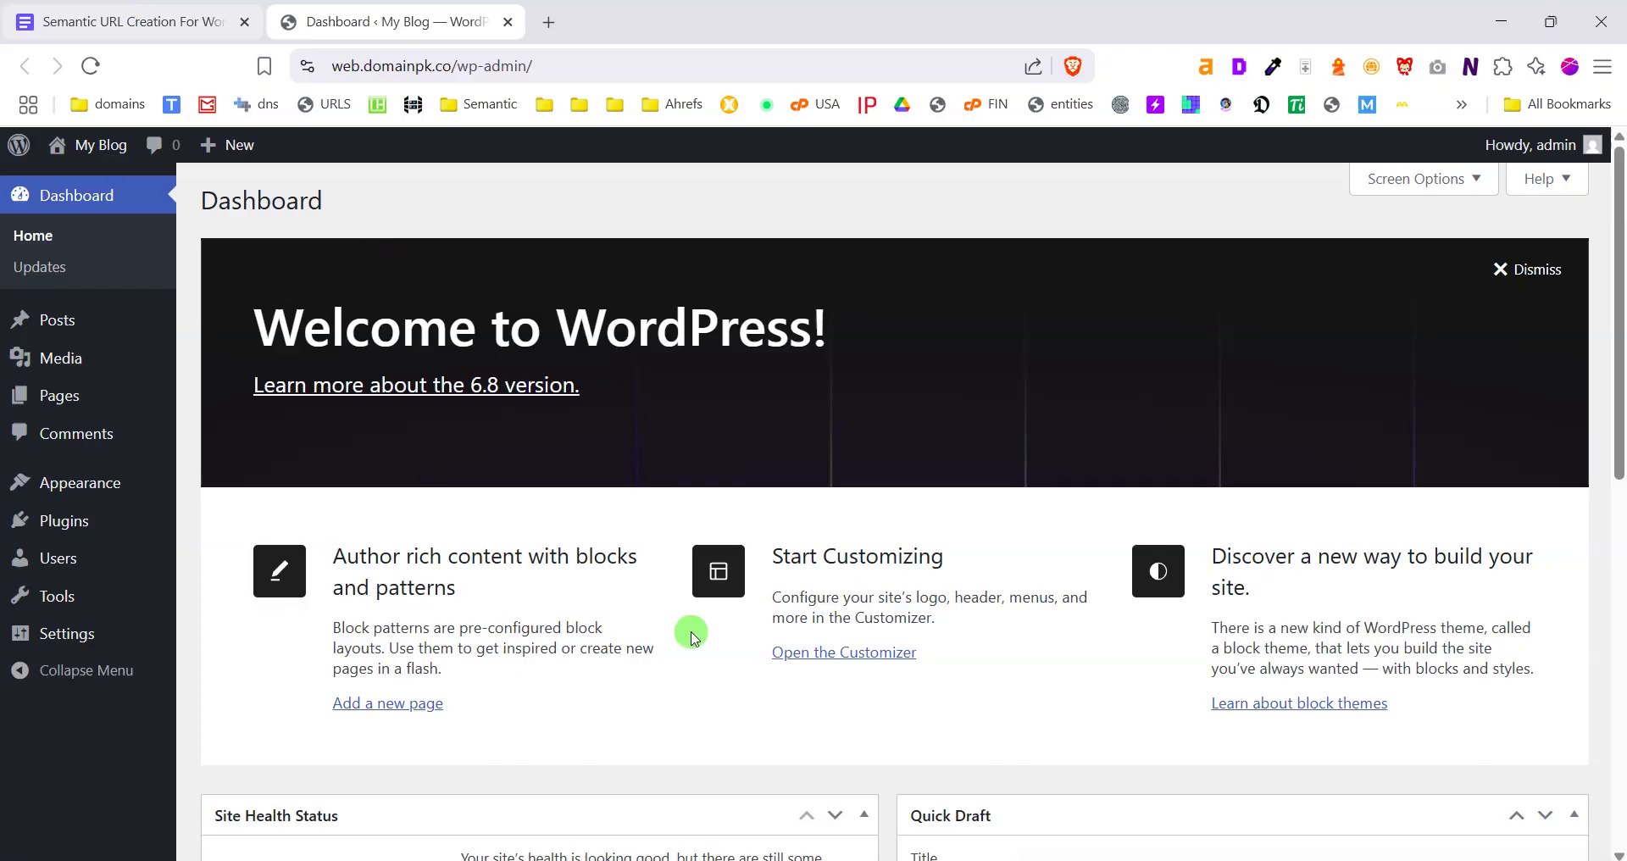
key("ctrl+shift+Tab")
scroll(690, 537, "down", 2)
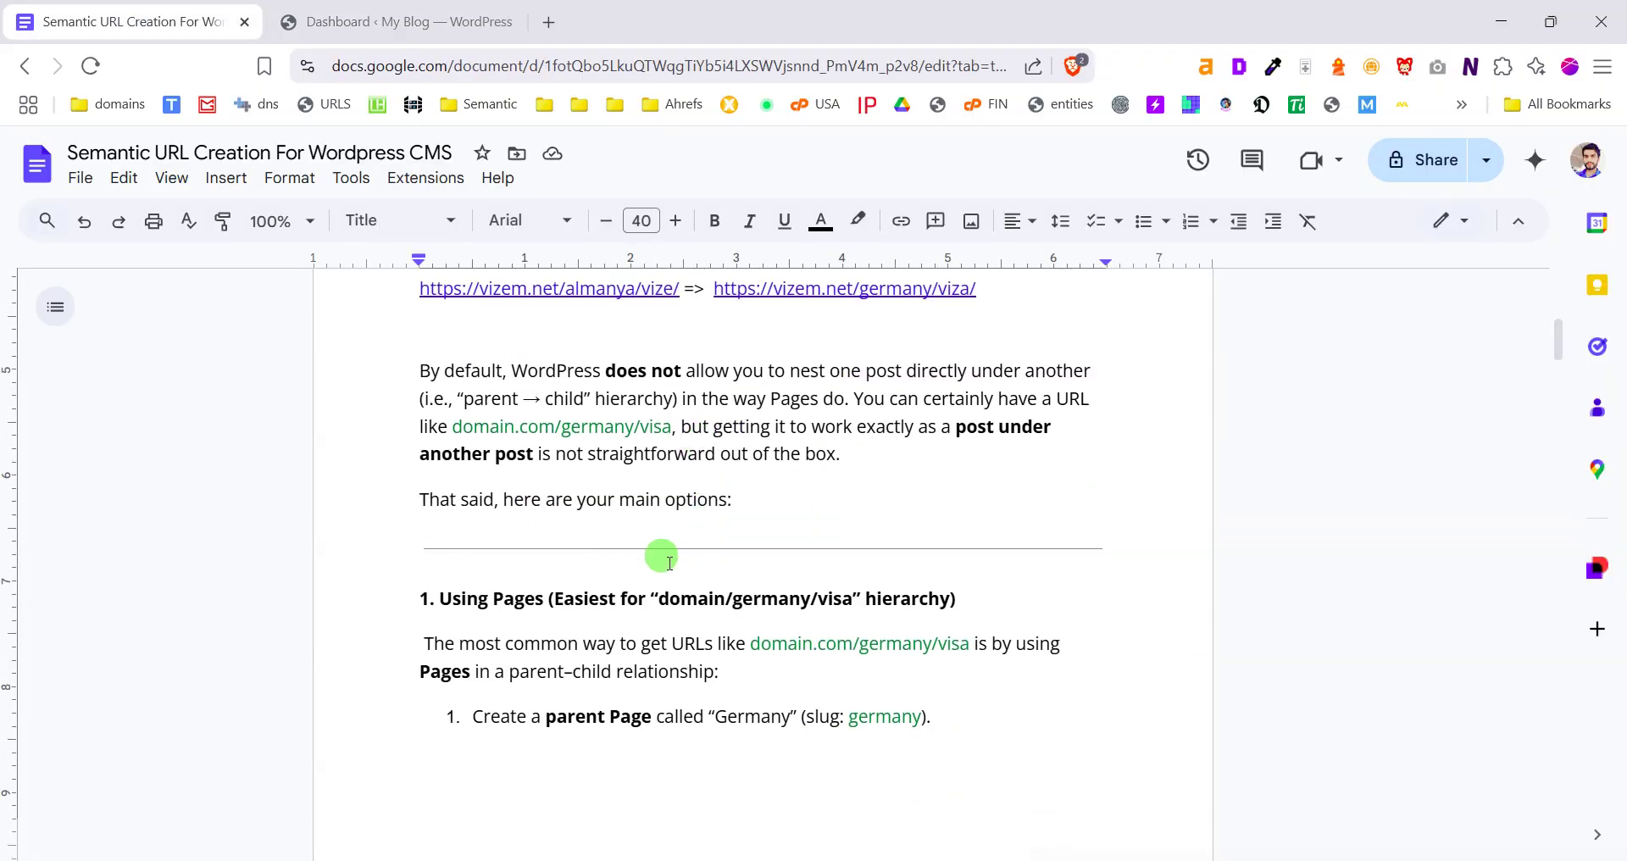
scroll(669, 564, "up", 2)
scroll(665, 568, "down", 10)
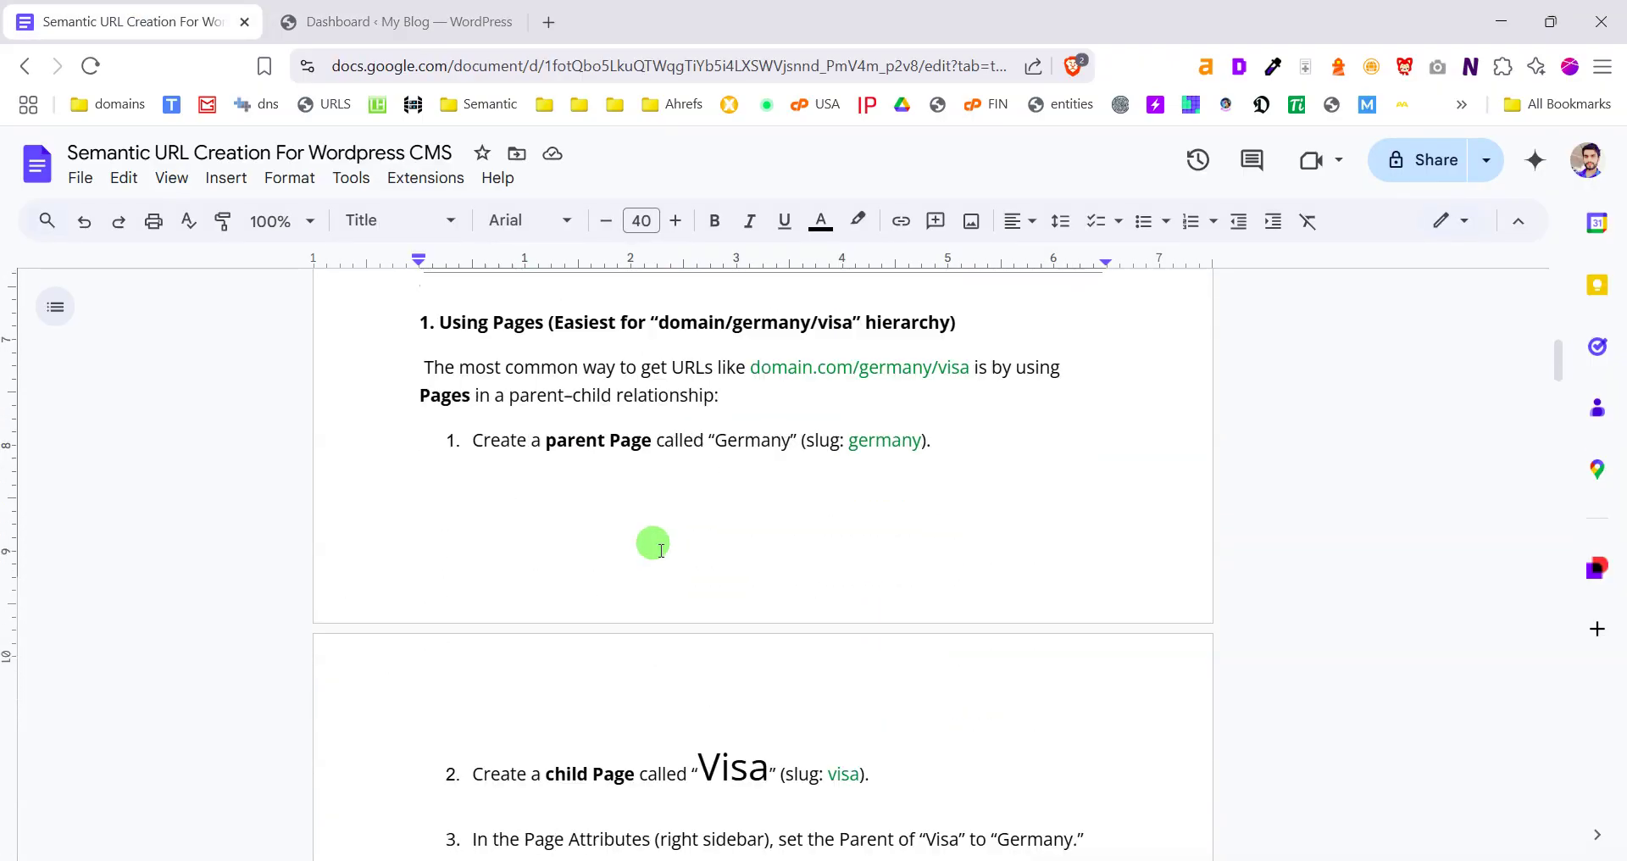
scroll(551, 468, "down", 3)
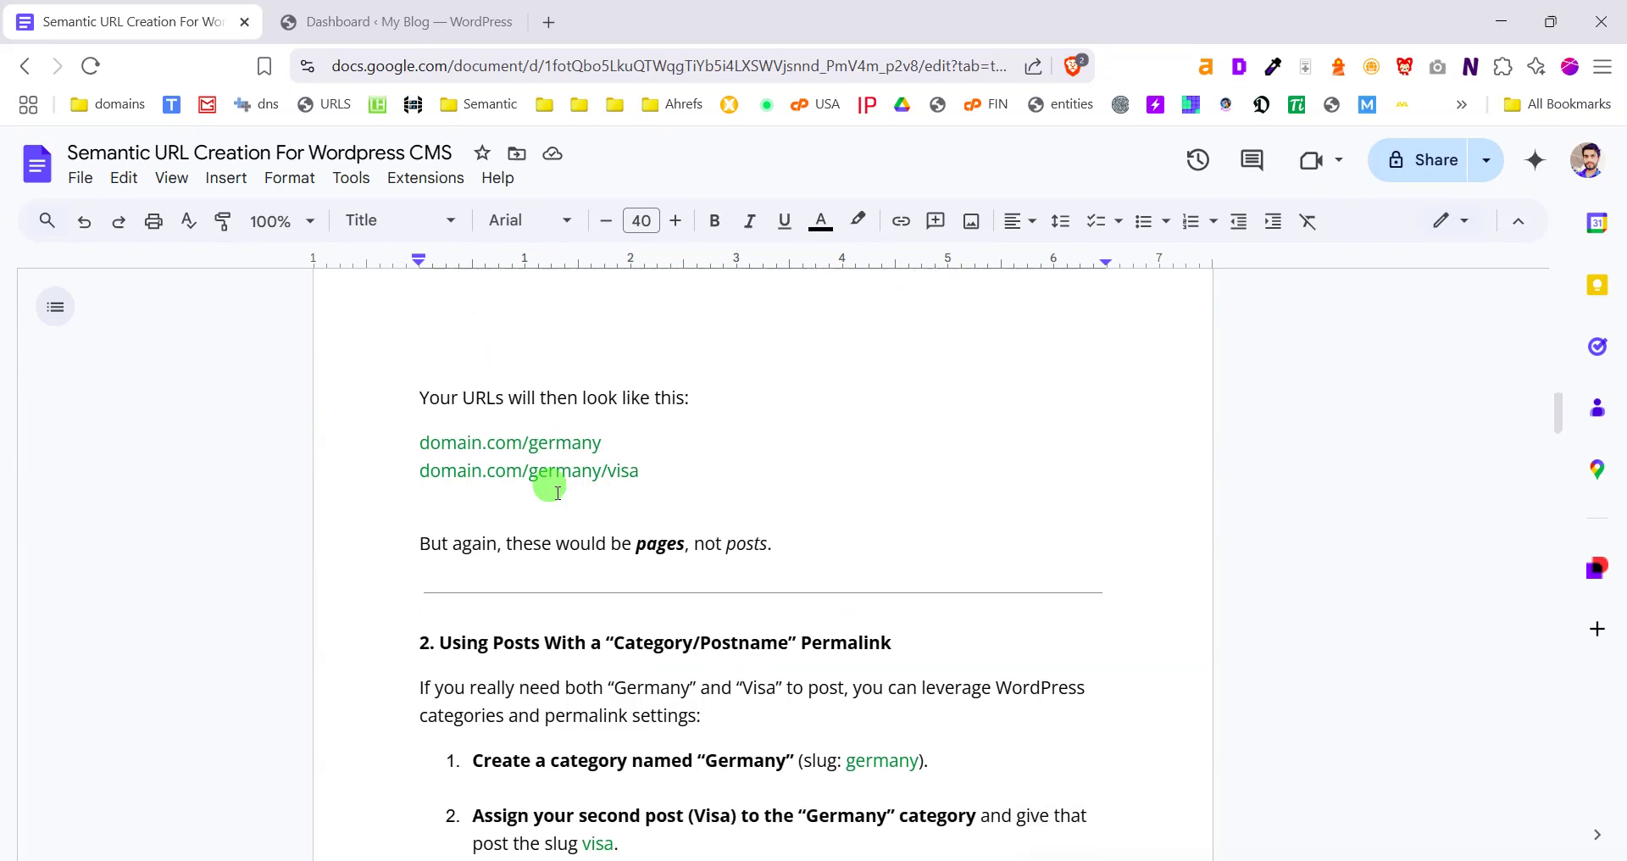
Review the document's category/postname permalink method, its summary, and the step-by-step options for pages and posts
scroll(695, 542, "down", 2)
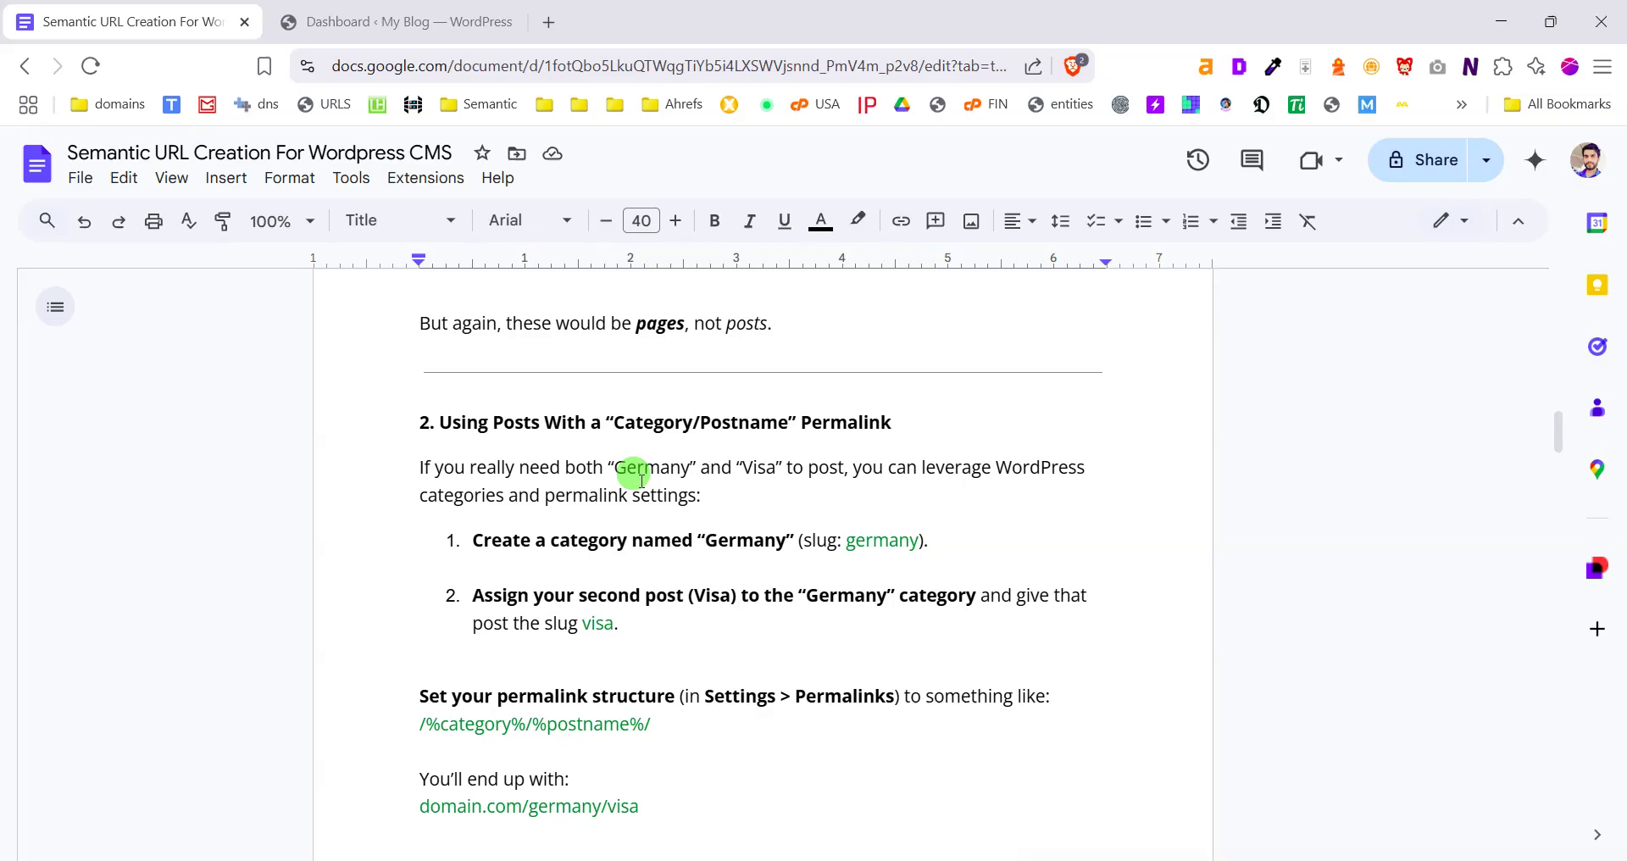
scroll(641, 479, "down", 10)
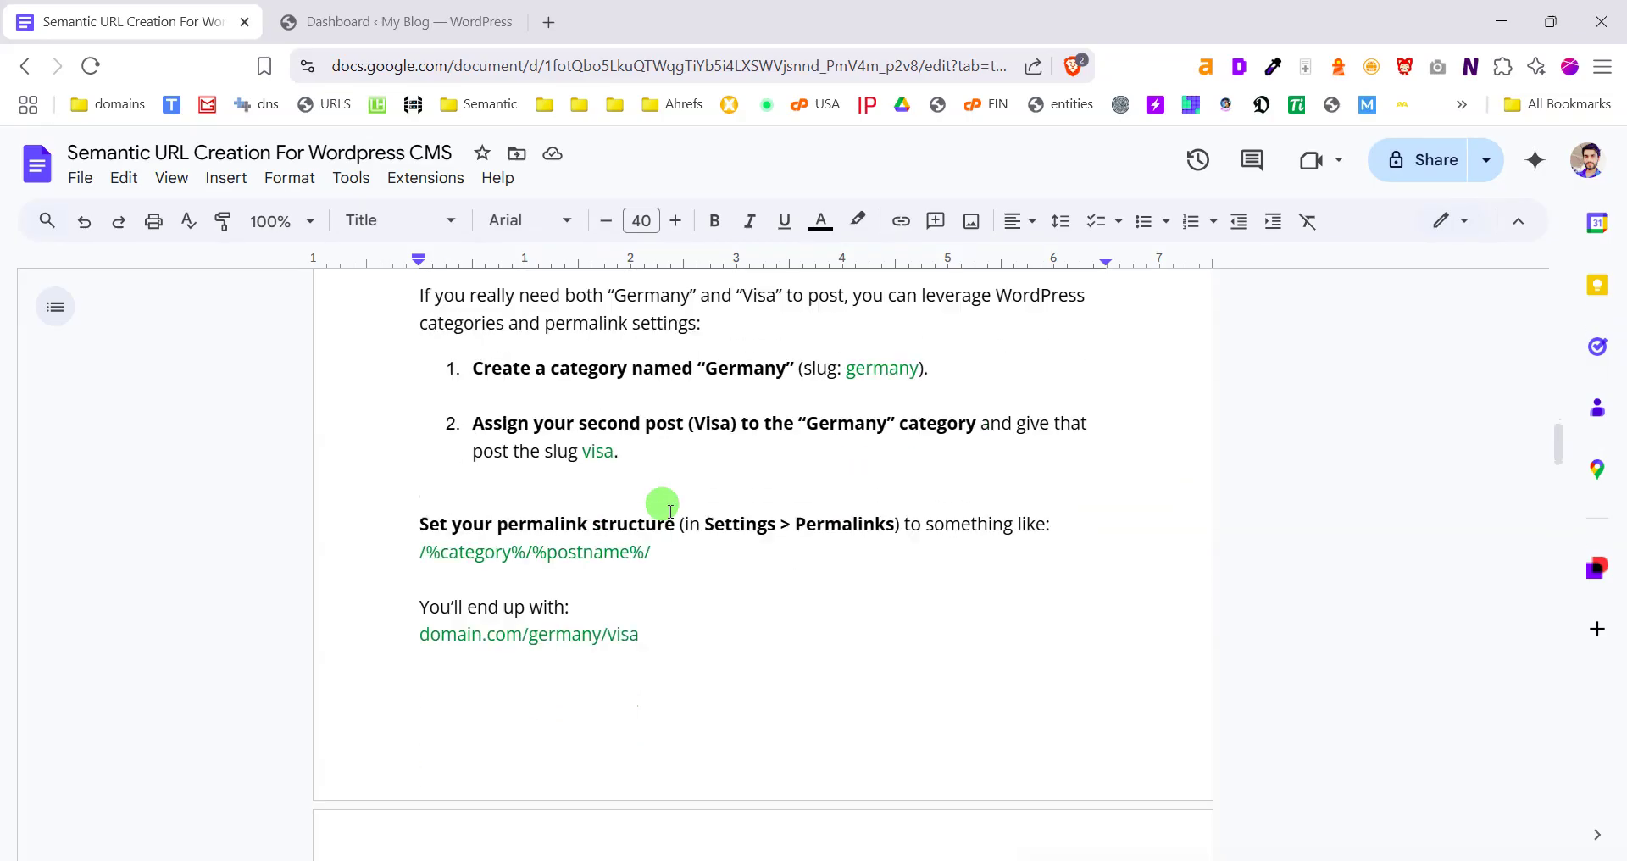
scroll(672, 511, "down", 6)
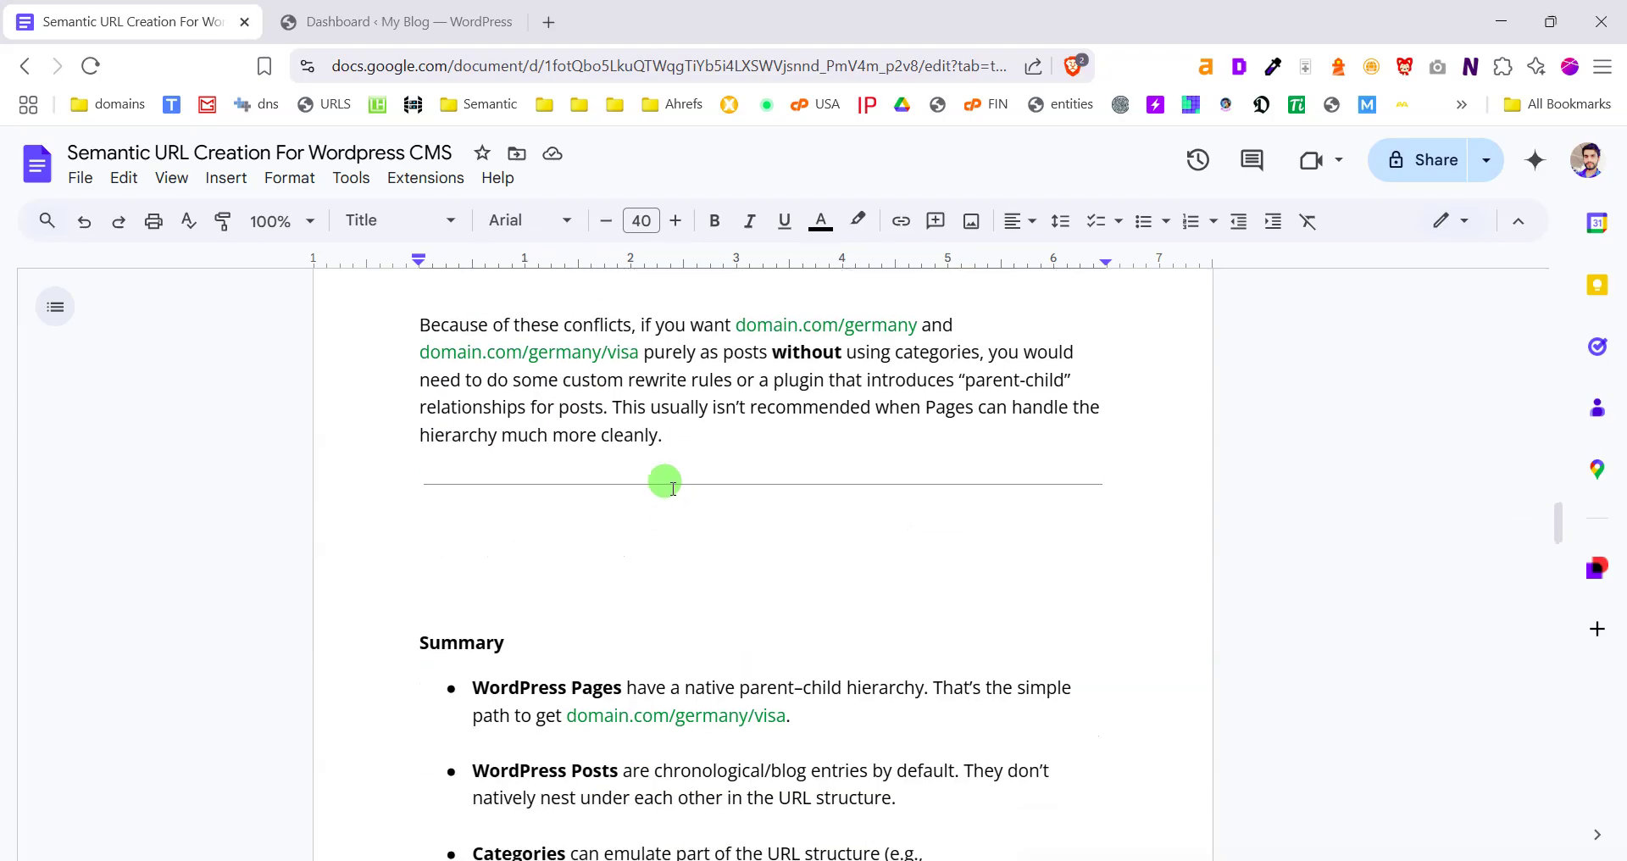
scroll(665, 486, "down", 8)
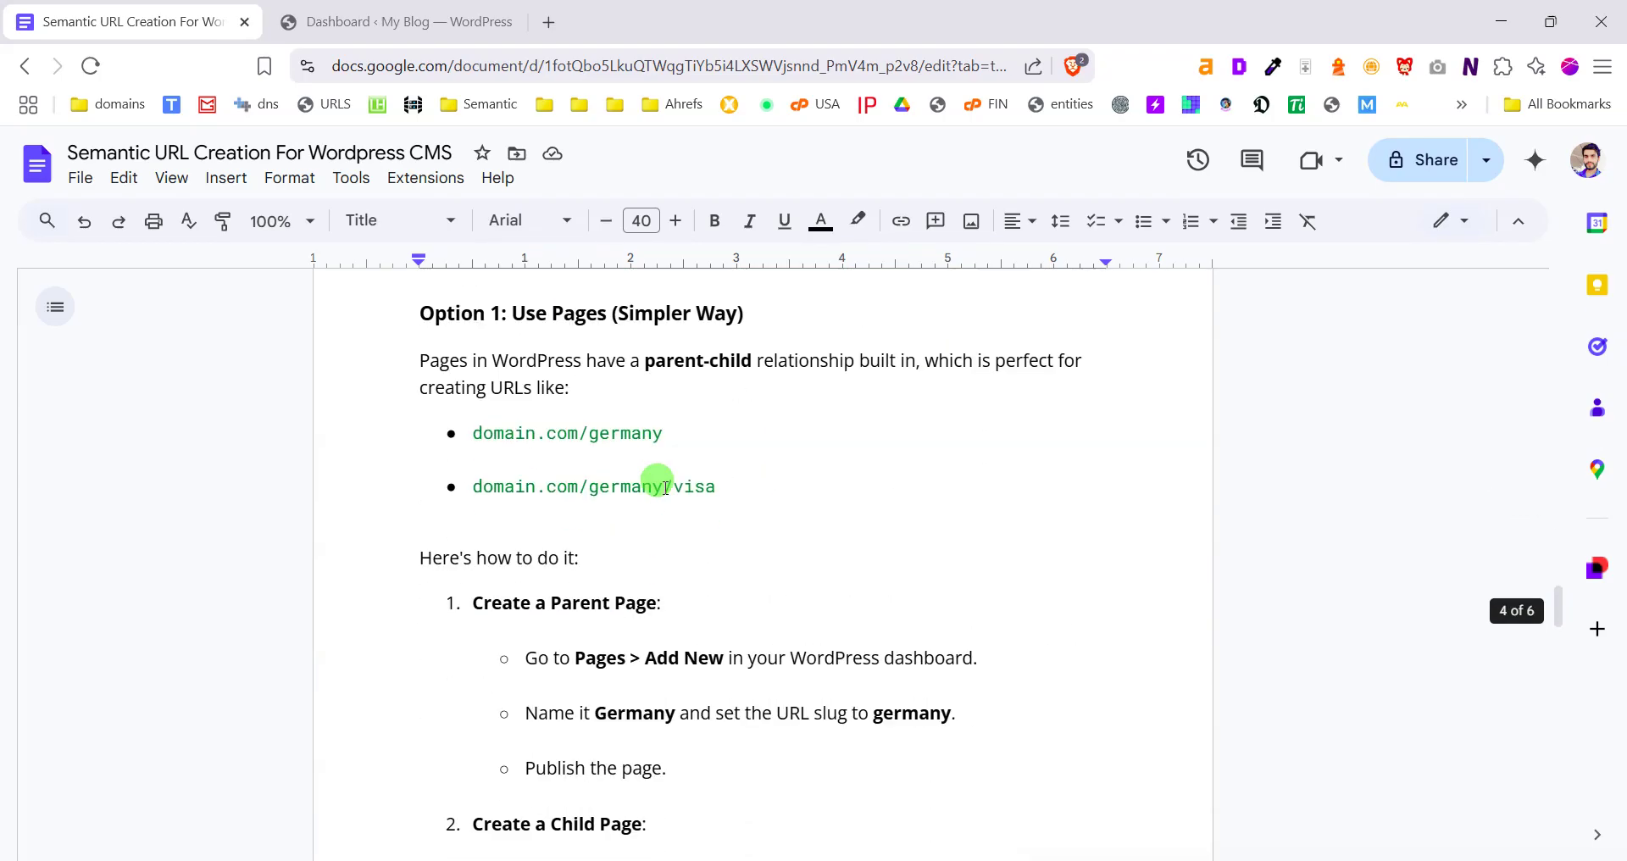
scroll(628, 520, "down", 12)
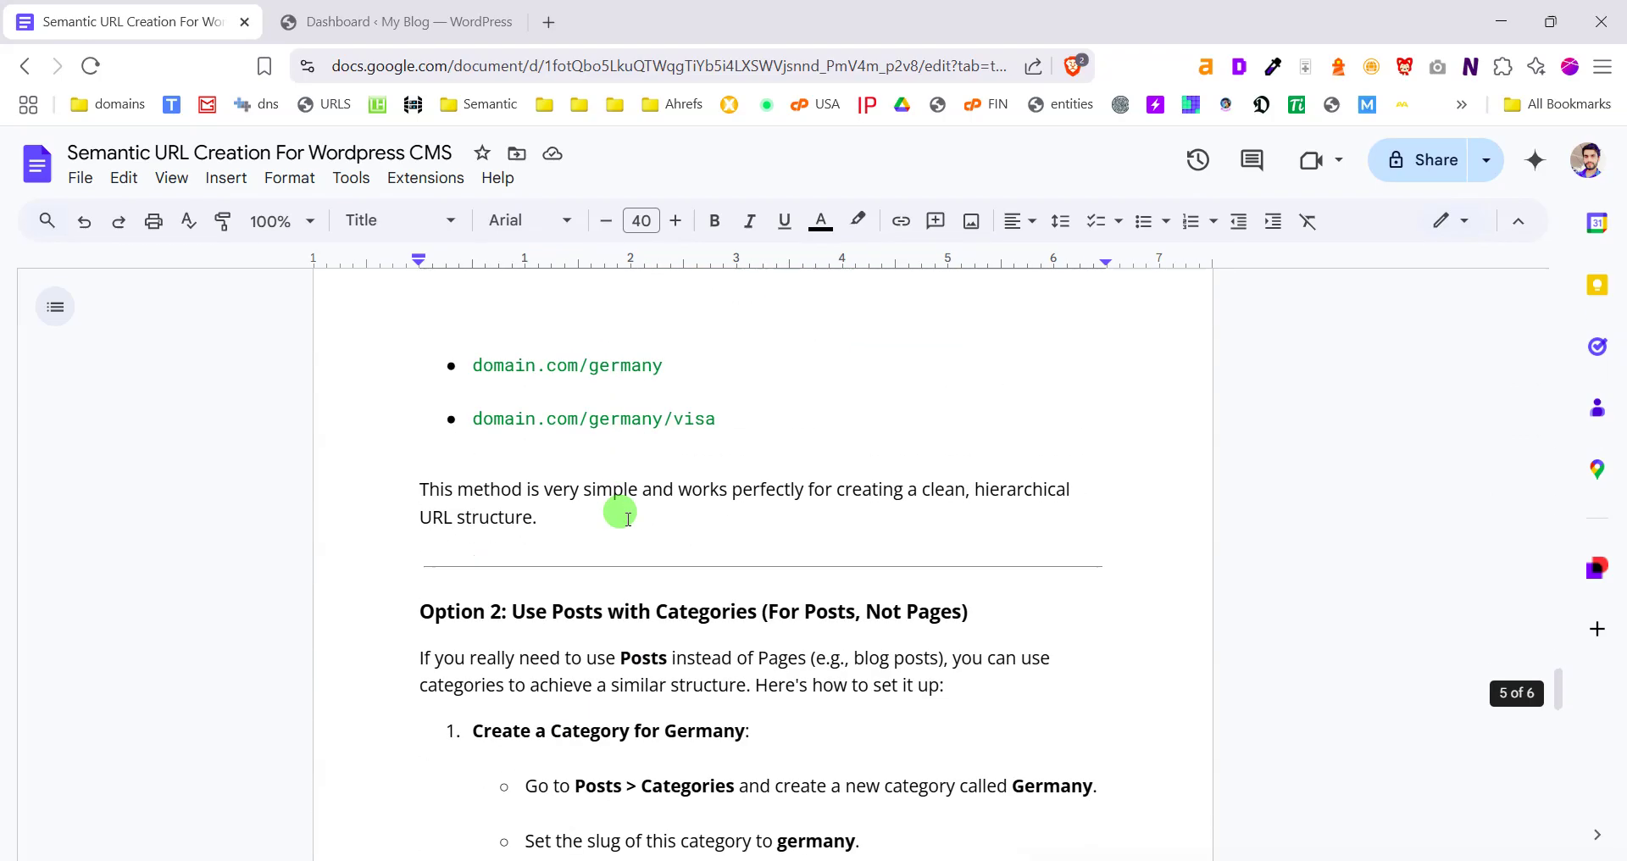
scroll(628, 519, "up", 20)
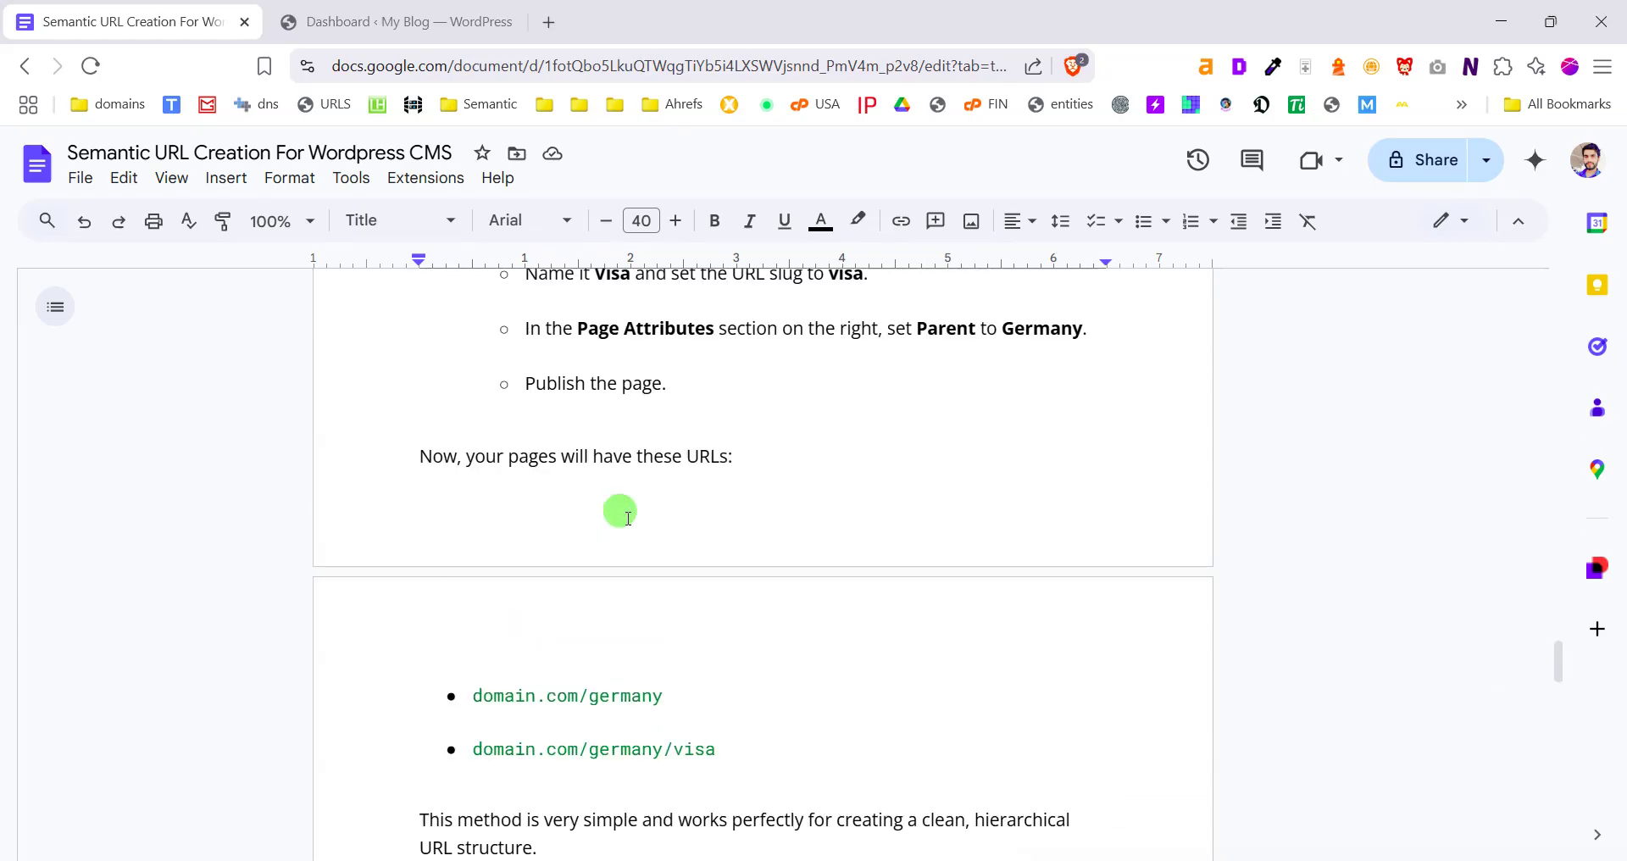
scroll(628, 518, "up", 20)
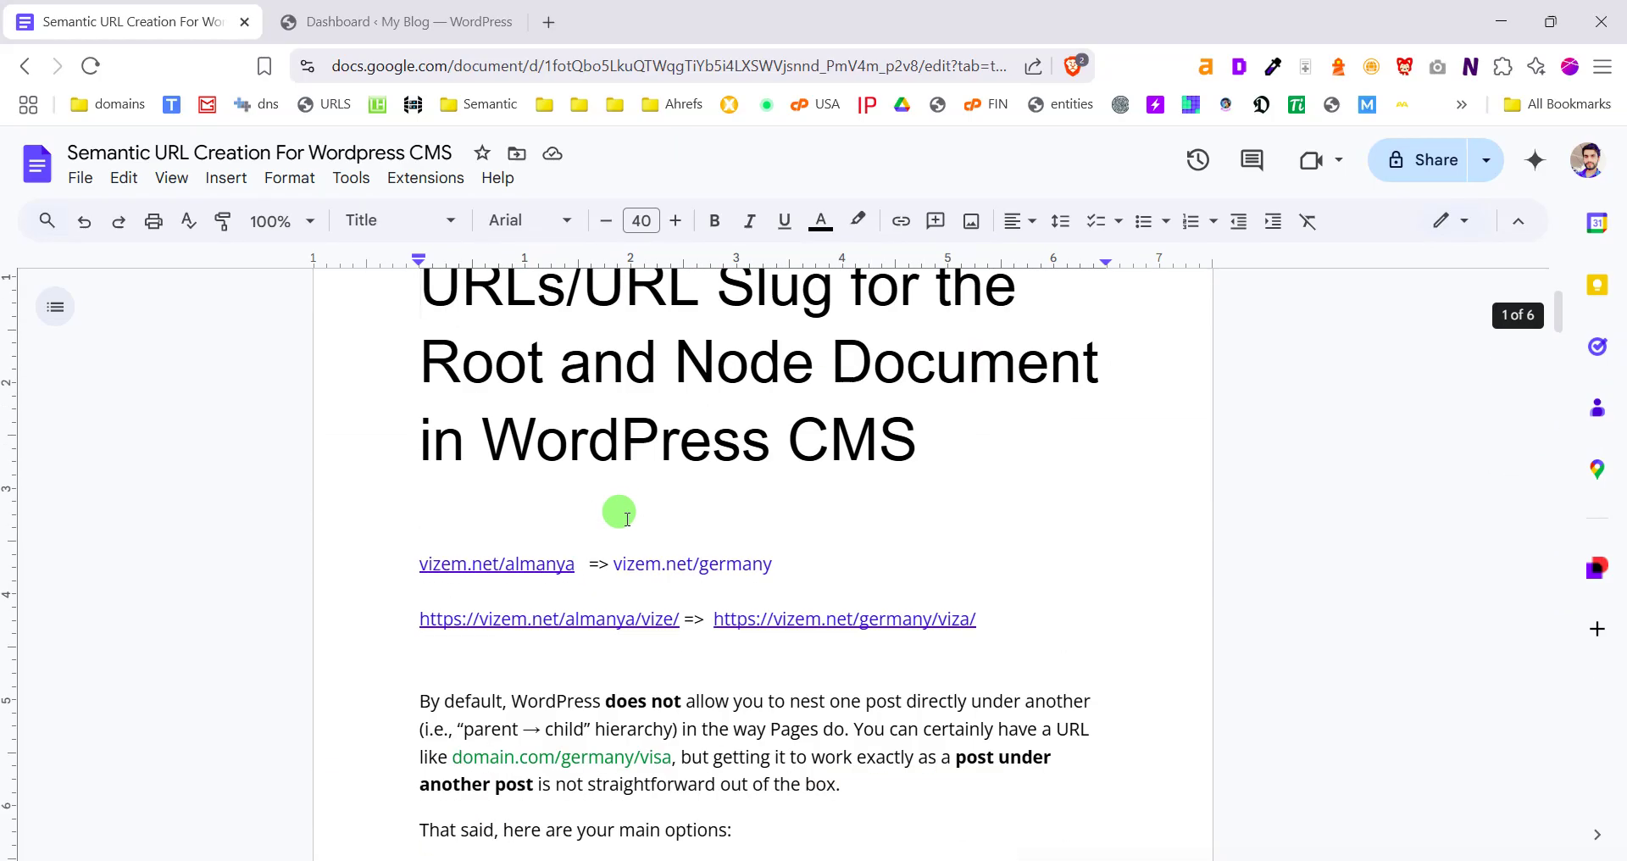
Switch to the WordPress dashboard and open the list of all pages
left_click(383, 8)
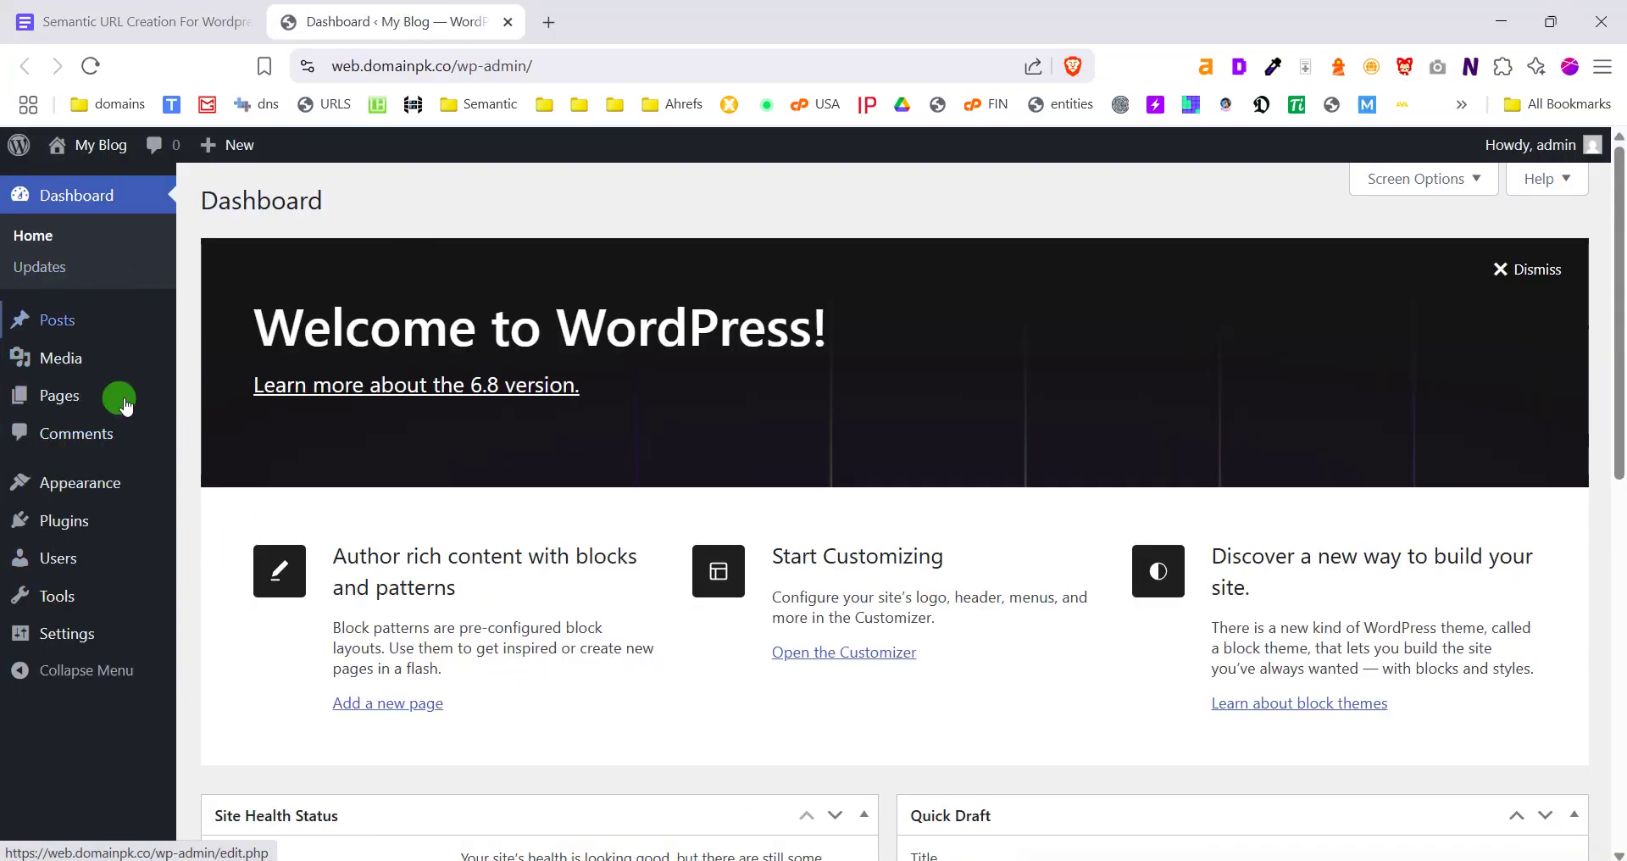
mouse_move(143, 413)
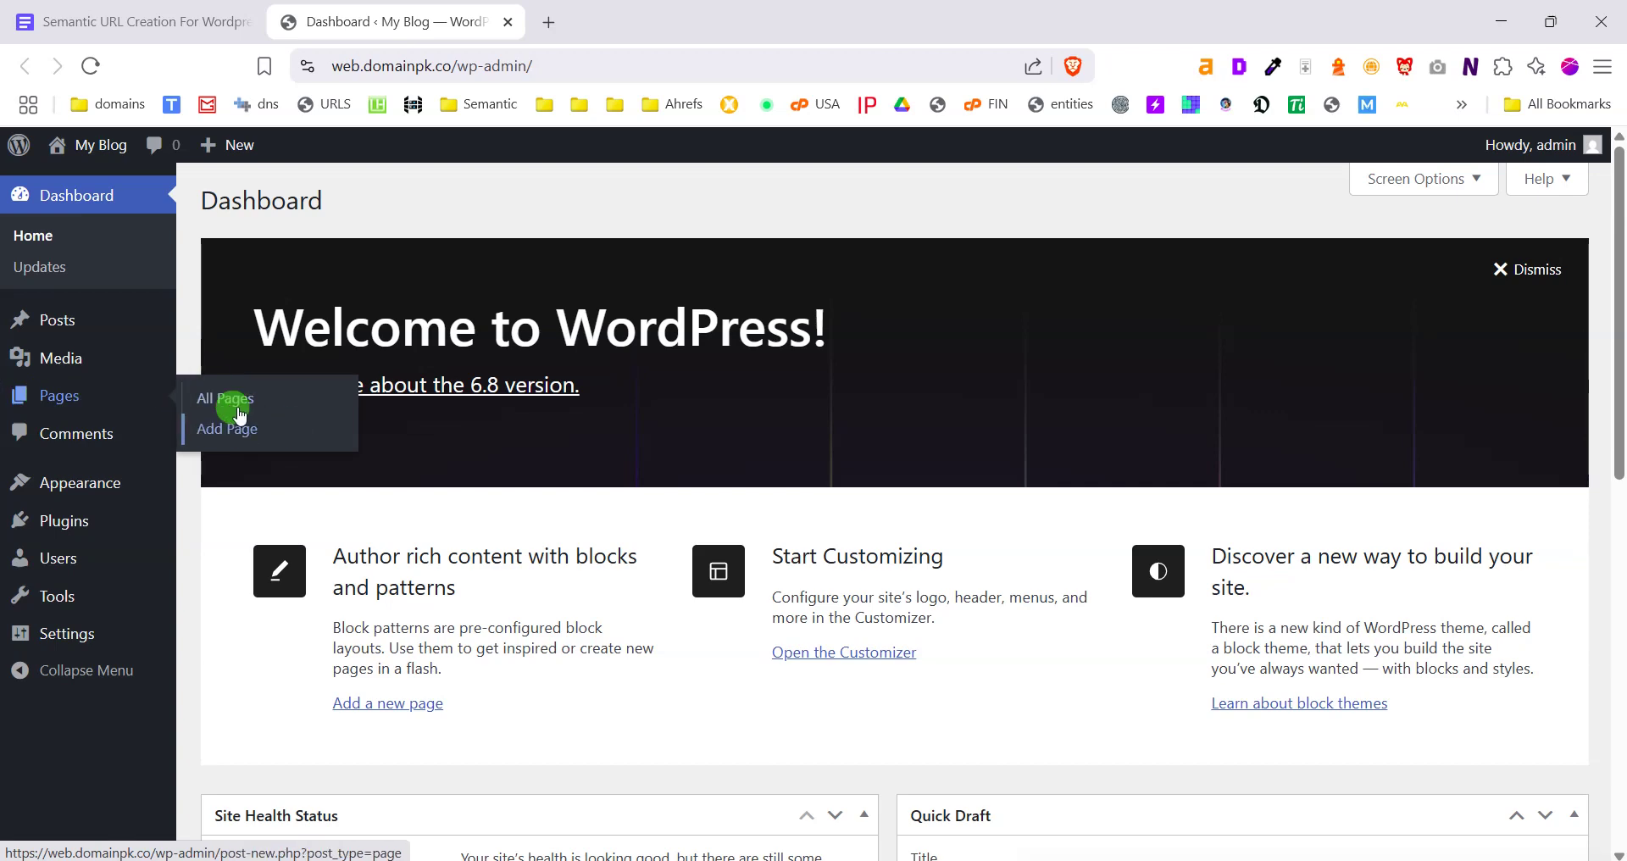
mouse_move(96, 638)
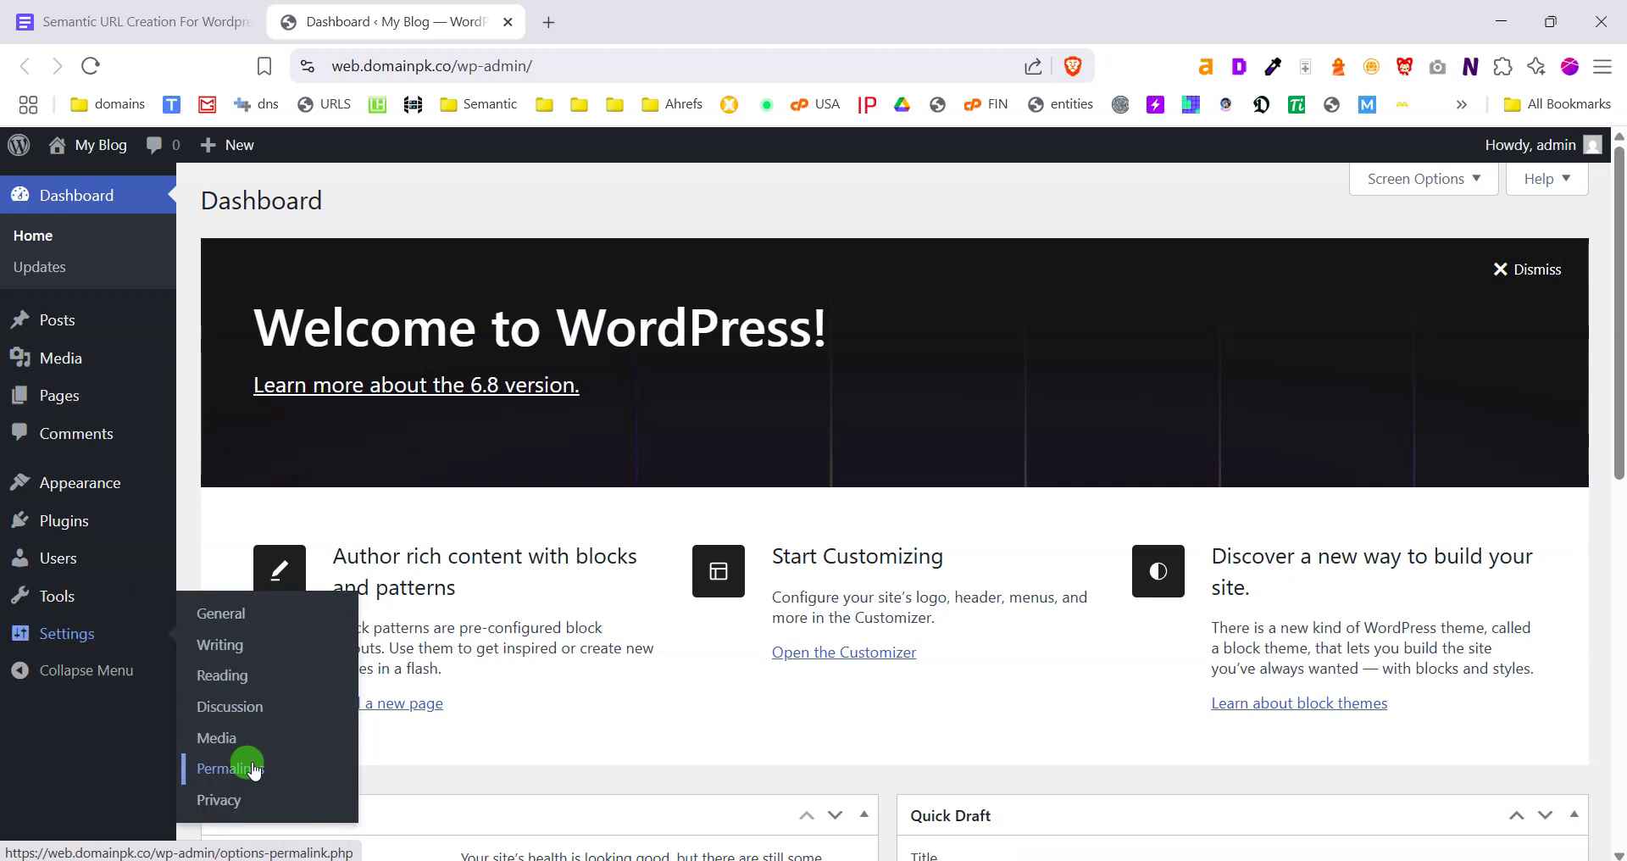
mouse_move(100, 395)
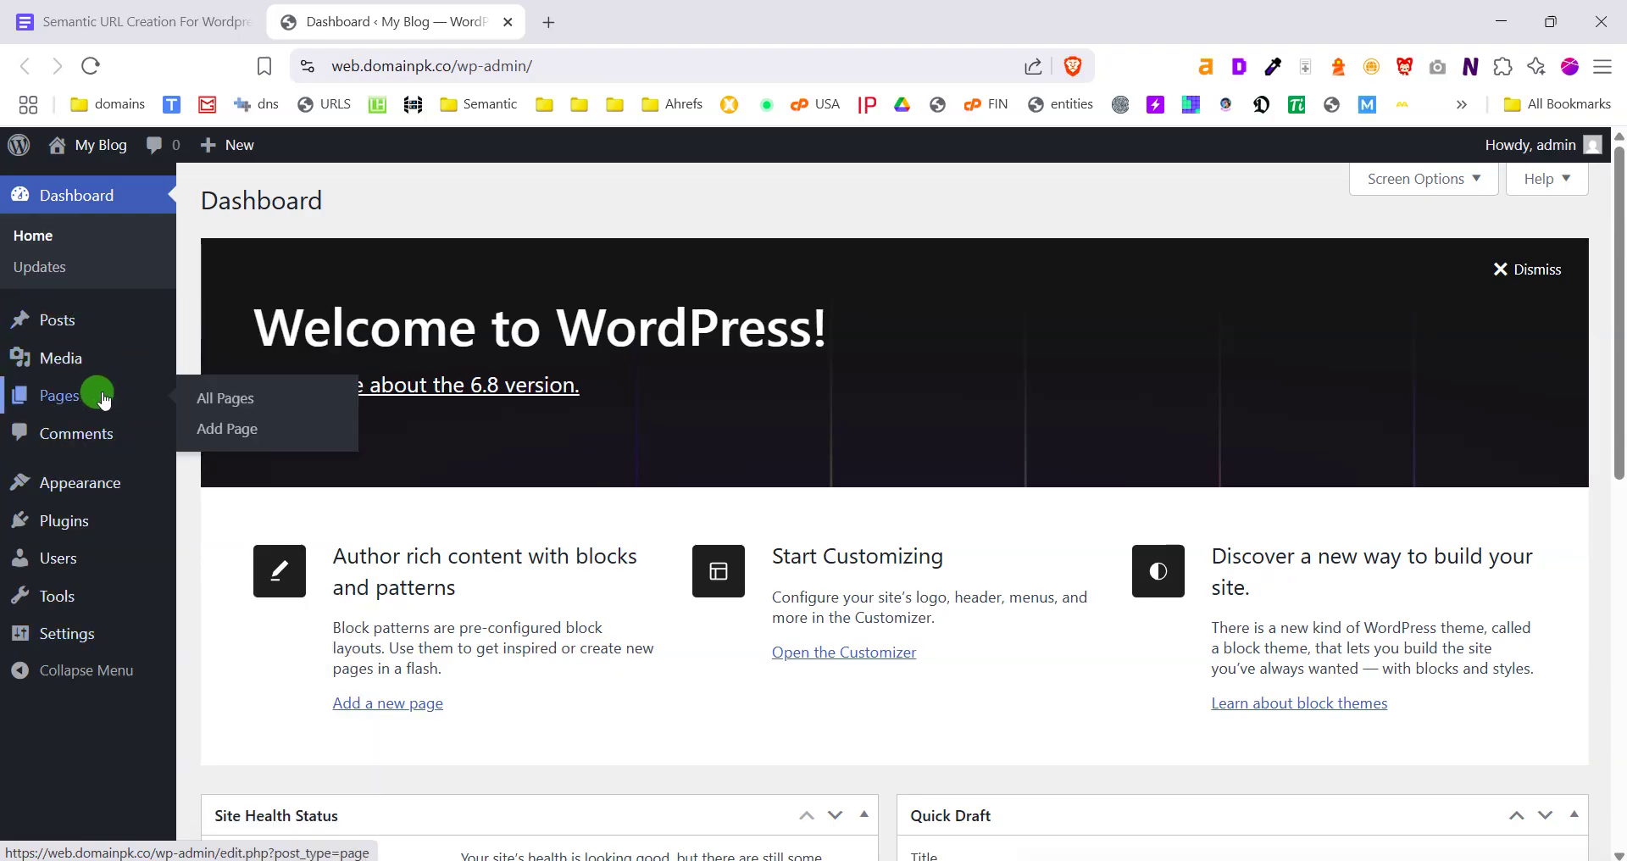
left_click(204, 399)
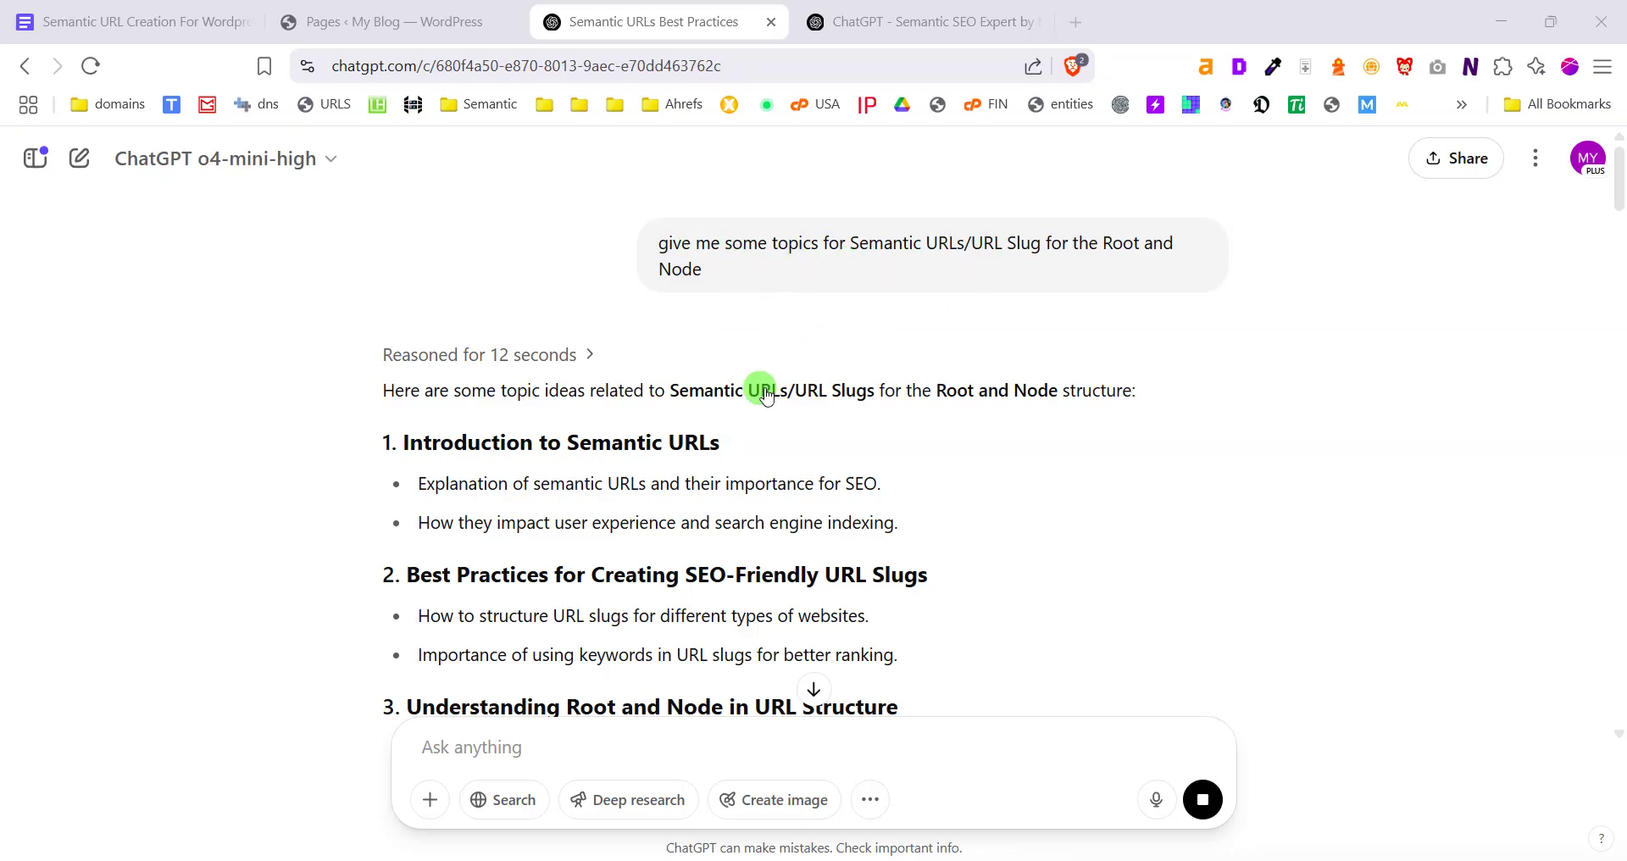
Read the ChatGPT answer's simple explanations and examples of semantic URLs and SEO-friendly URL slugs
scroll(750, 411, "down", 1)
scroll(750, 412, "down", 15)
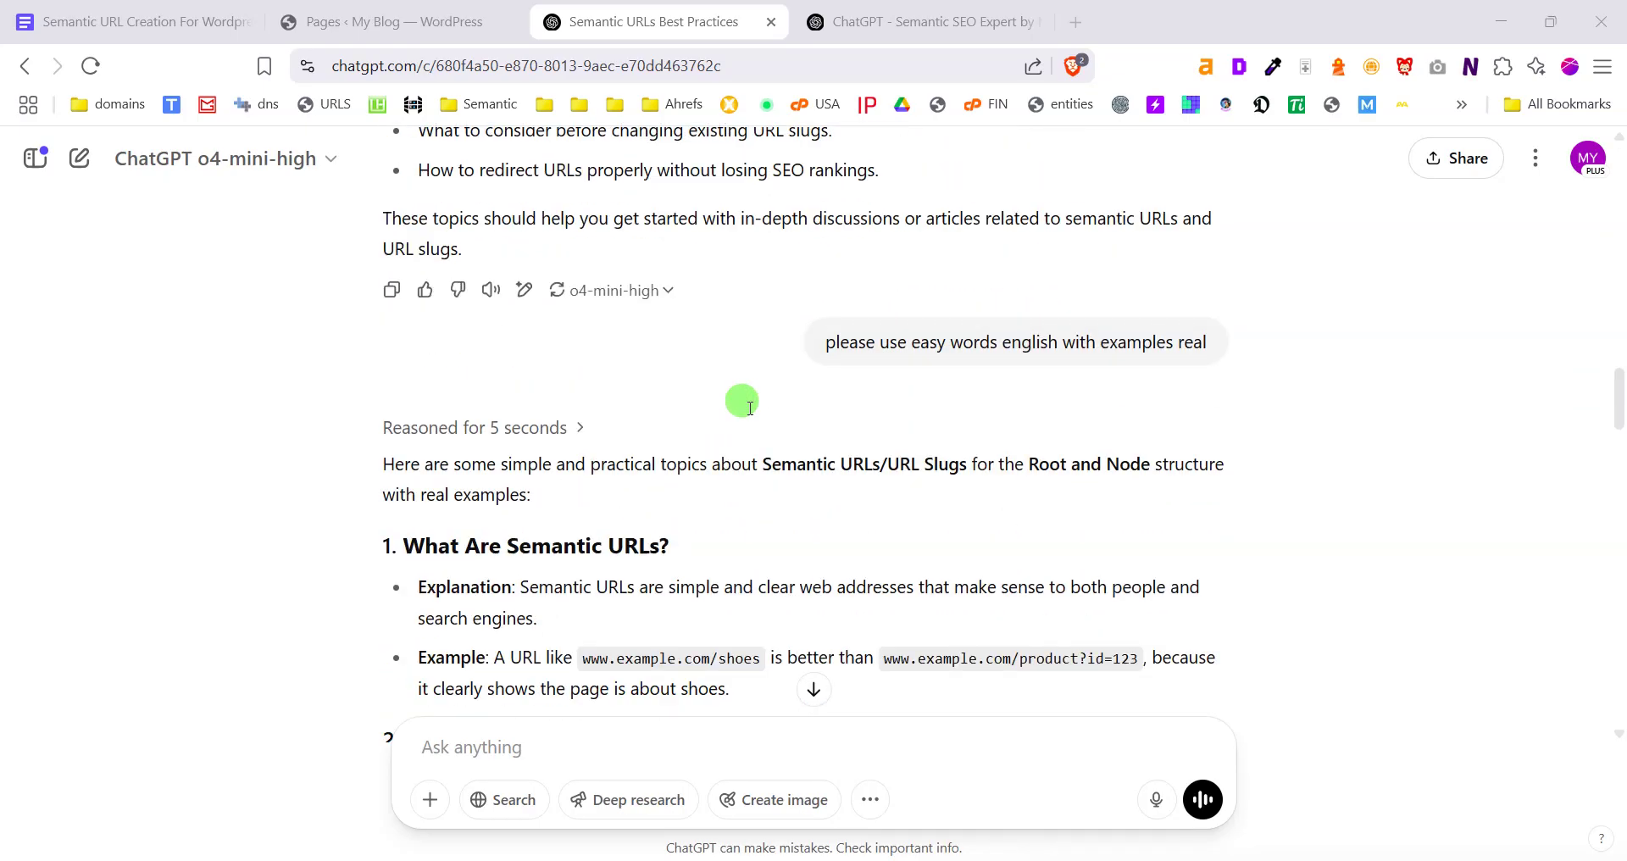
scroll(741, 440, "down", 1)
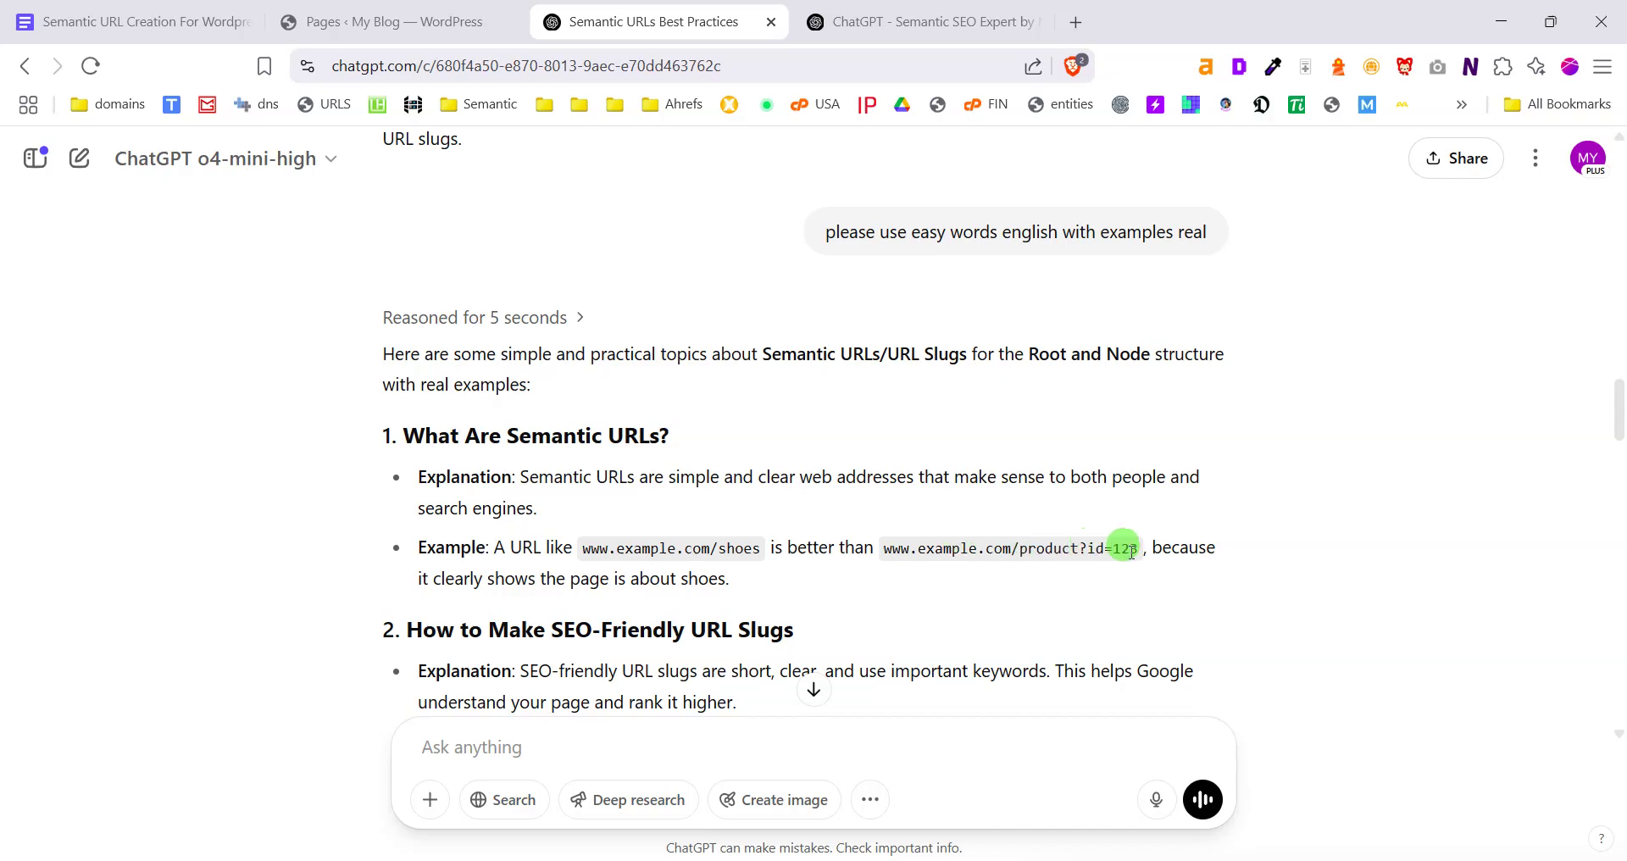
left_click_drag(1140, 555, 1010, 551)
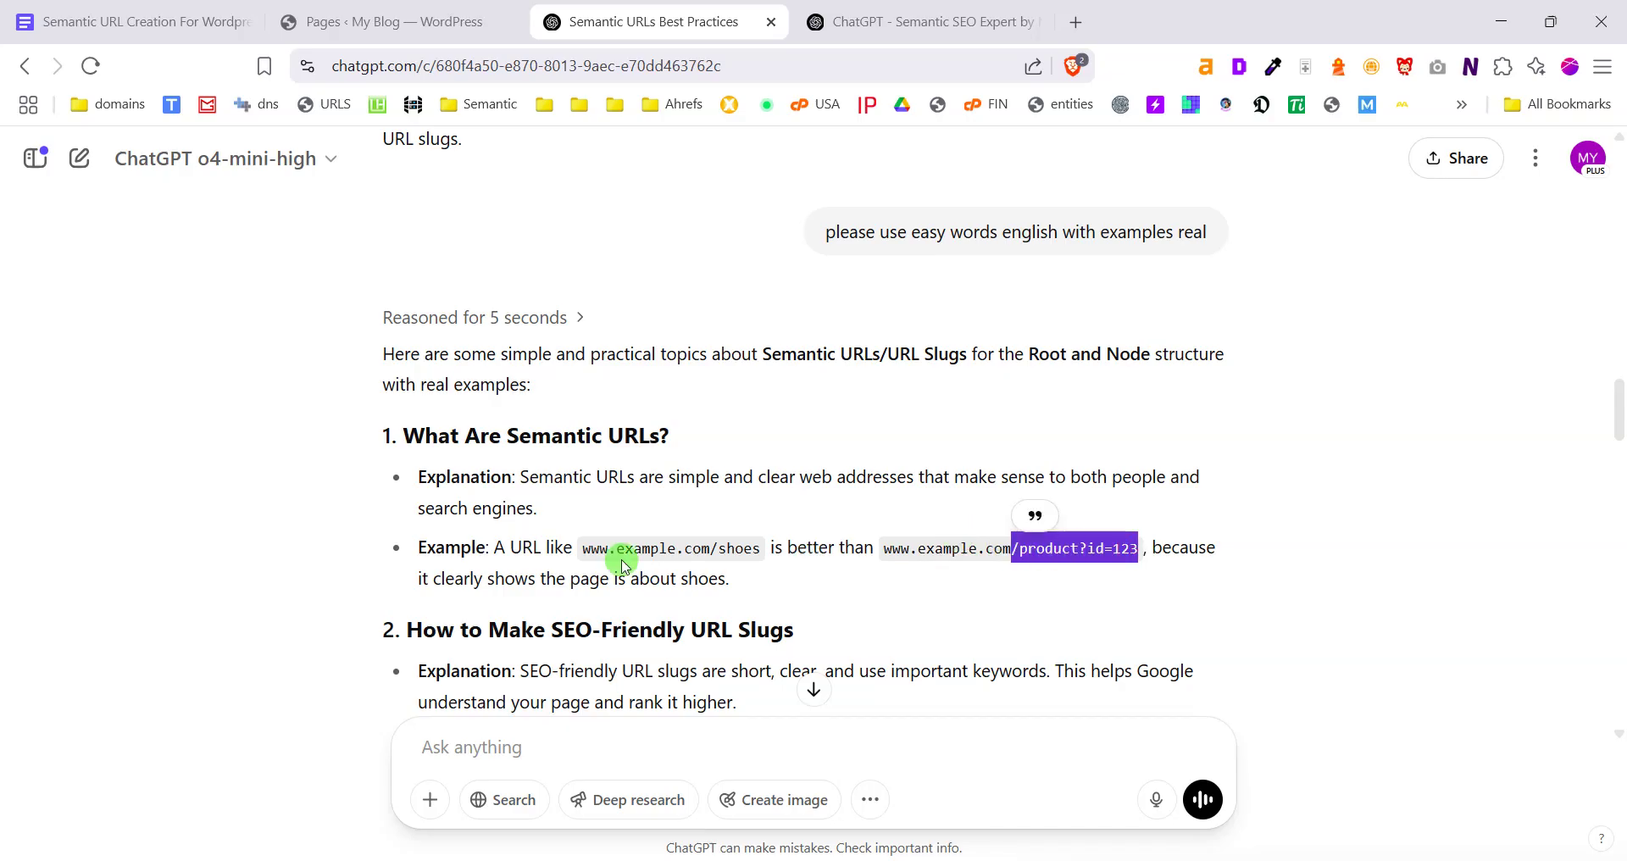
left_click_drag(515, 580, 637, 581)
scroll(704, 542, "down", 1)
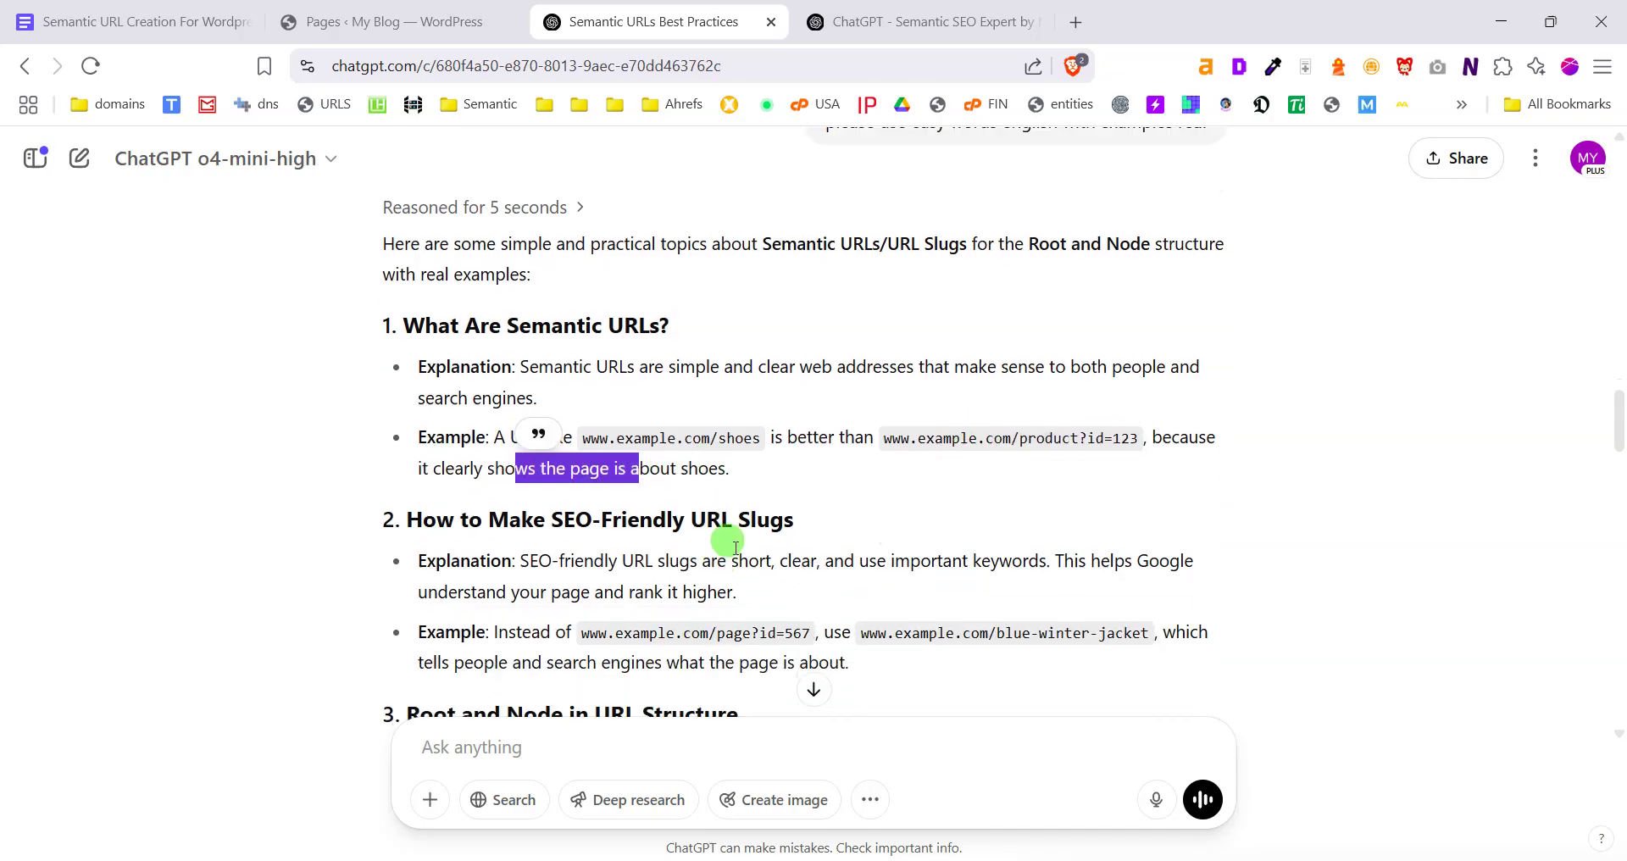
left_click(472, 518)
scroll(678, 517, "down", 1)
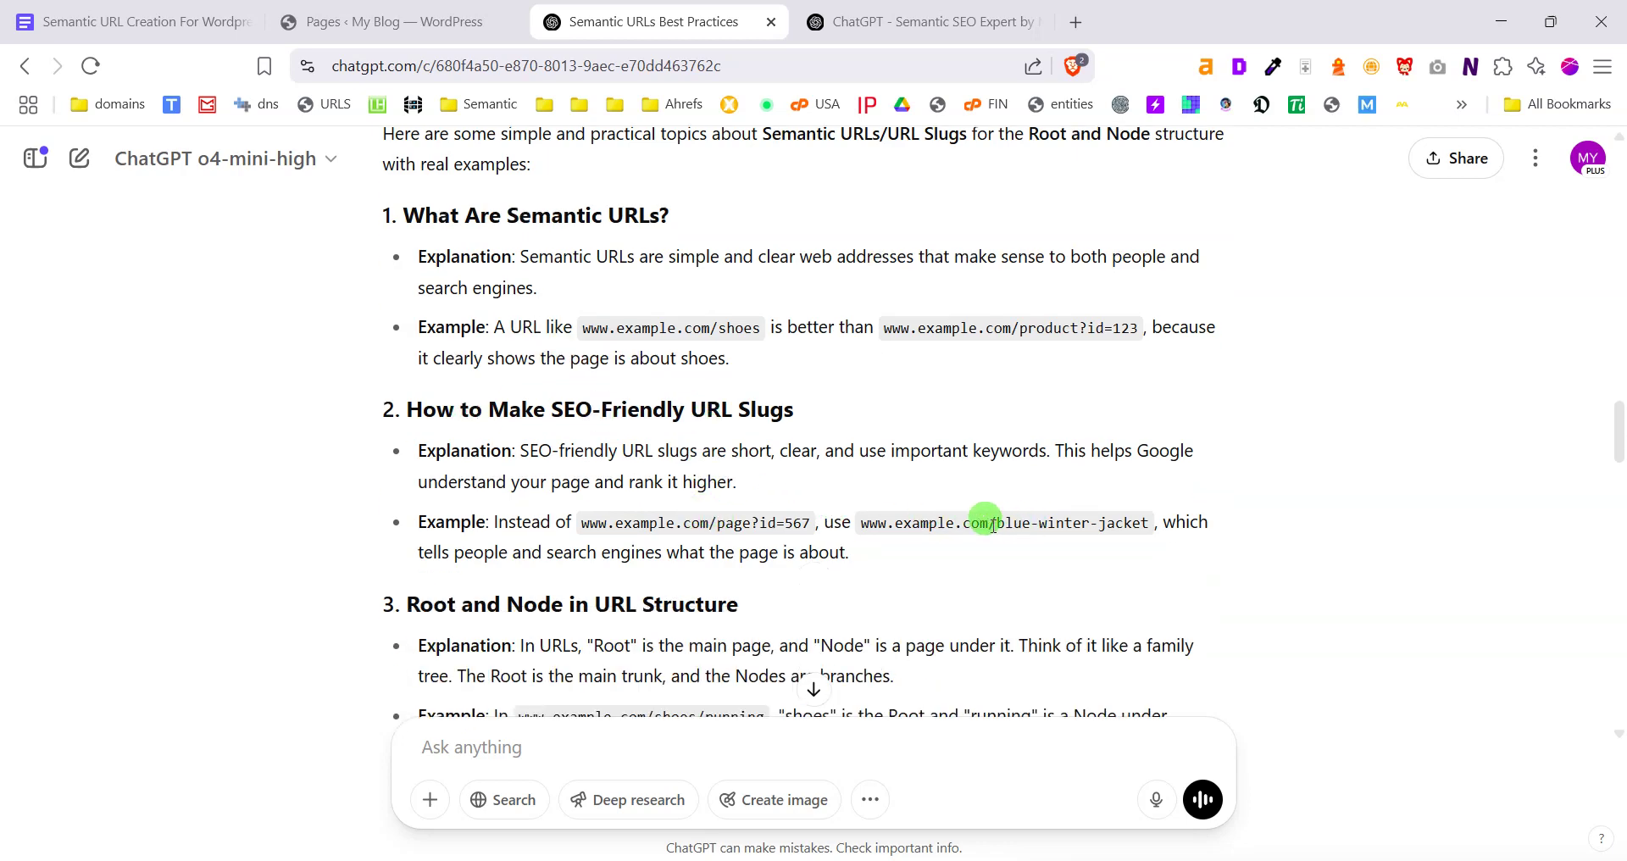
Examine the "Root and Node in URL Structure" section, highlighting the root and node parts of the shoes/running example
scroll(990, 525, "down", 2)
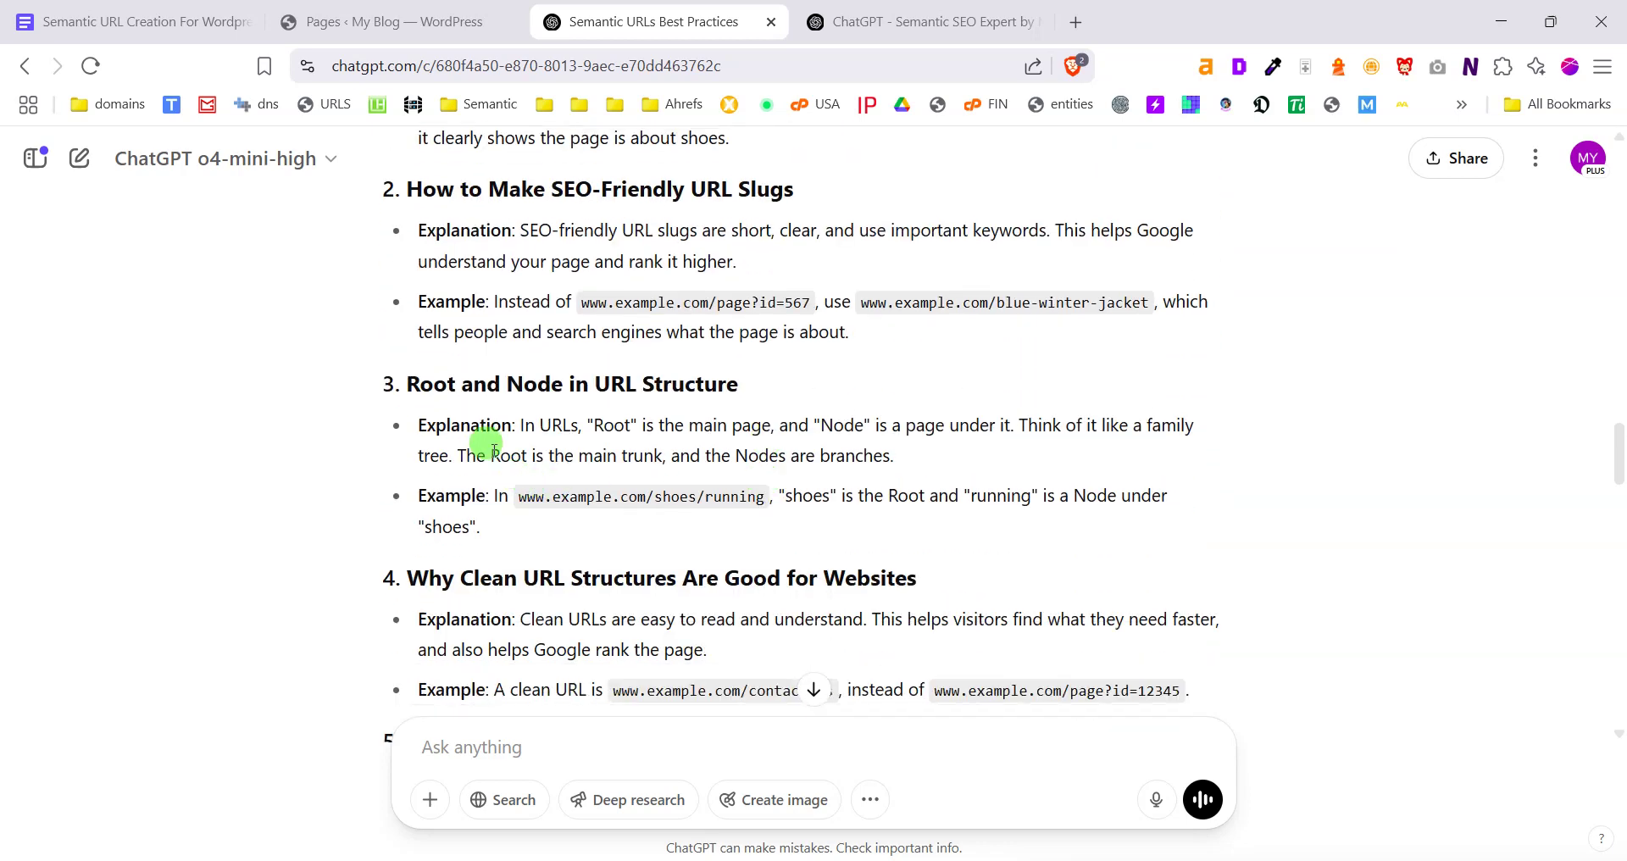
left_click_drag(465, 381, 538, 383)
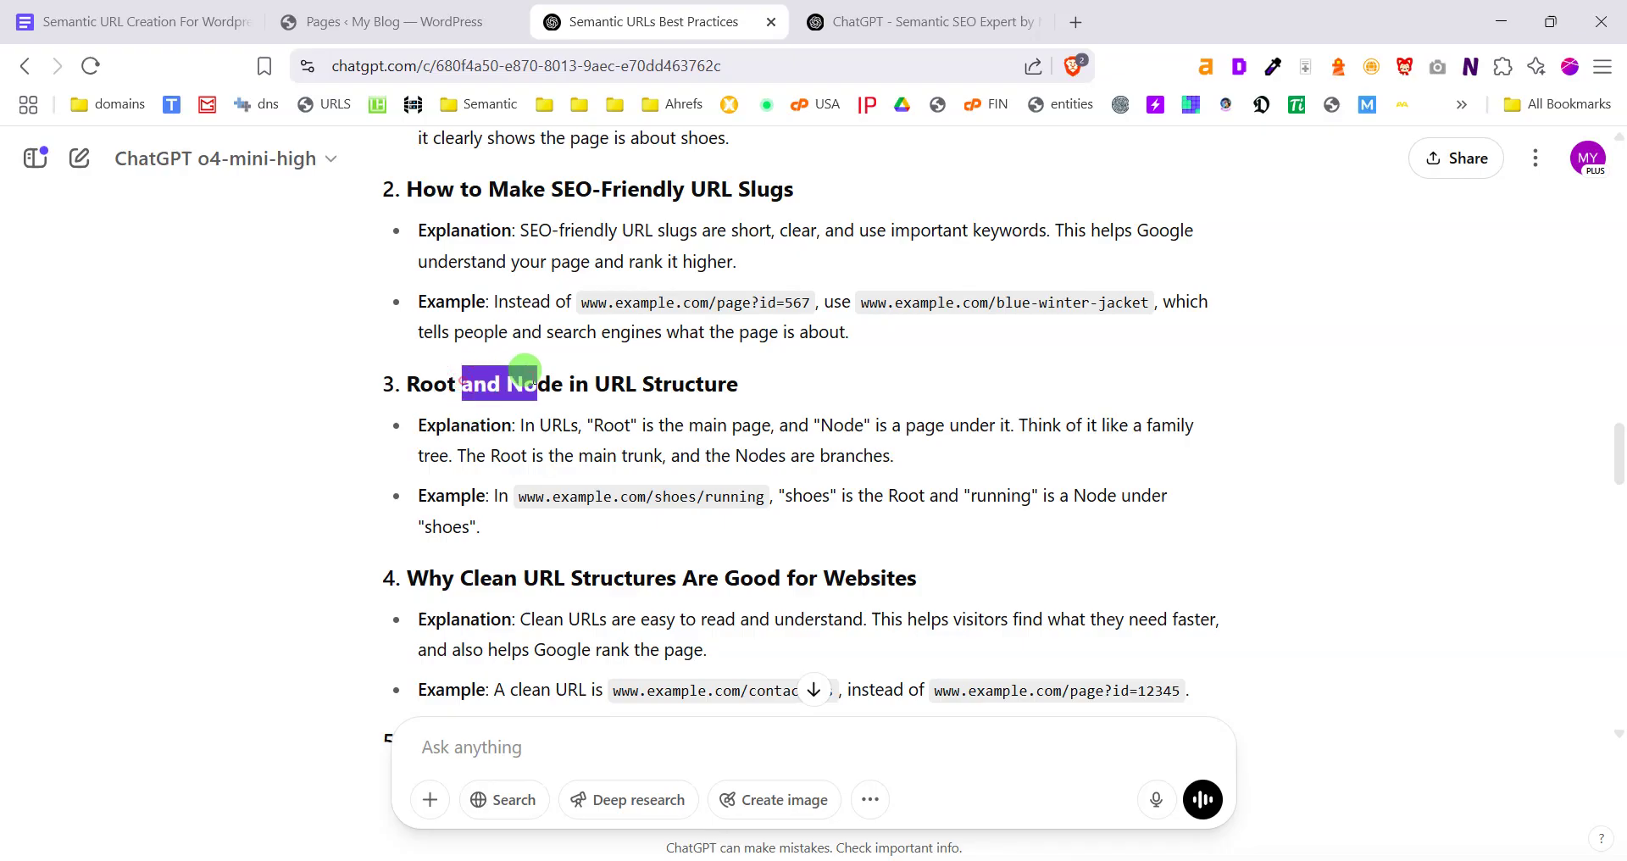
left_click(694, 416)
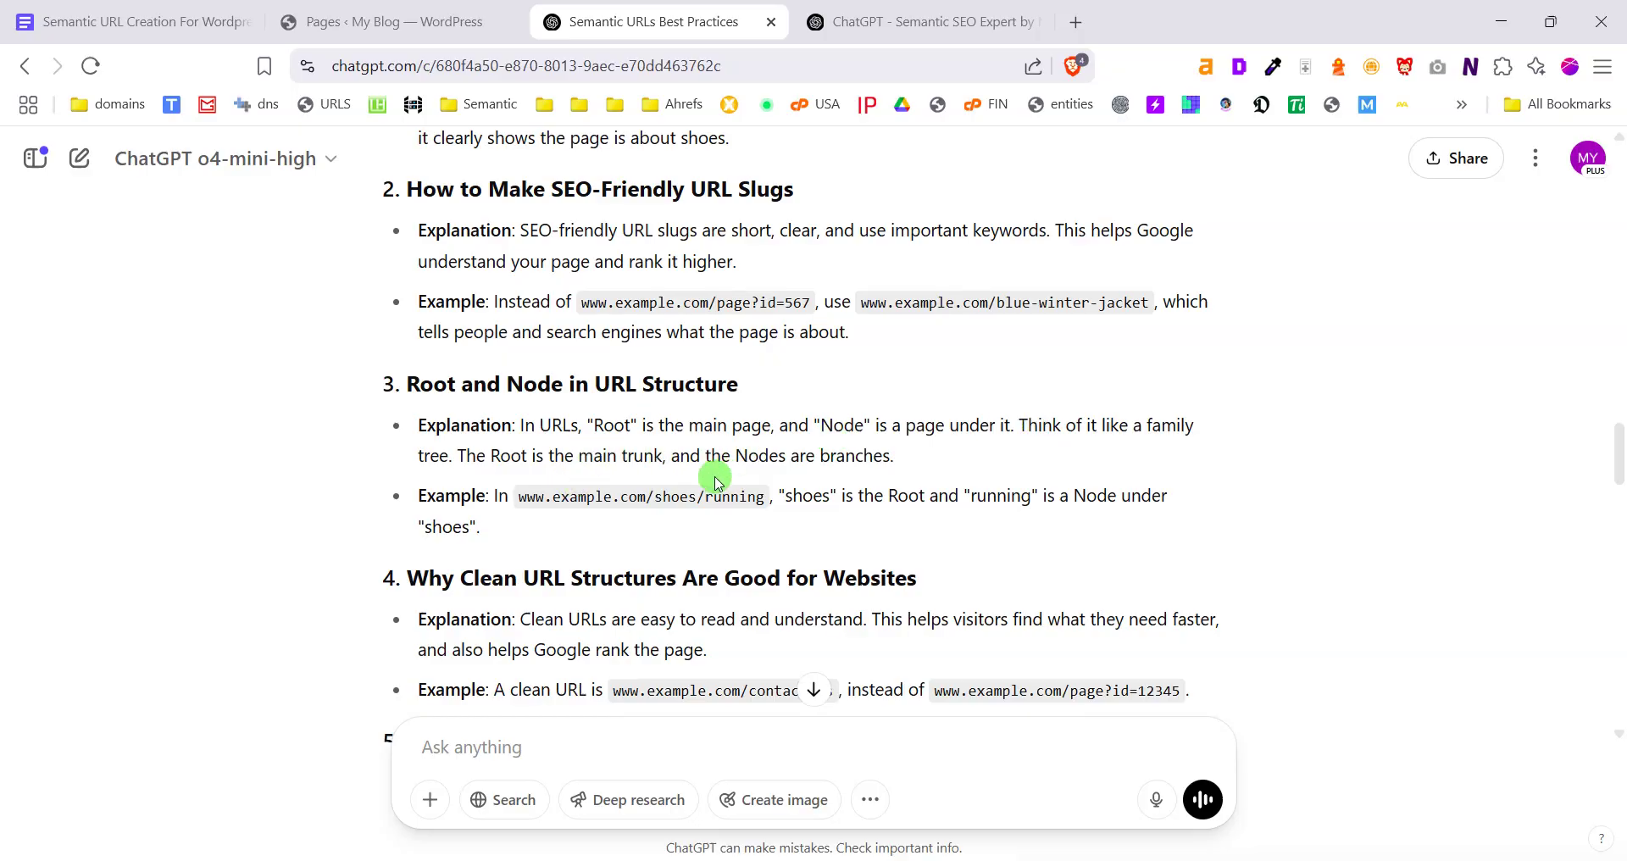
double_click(695, 497)
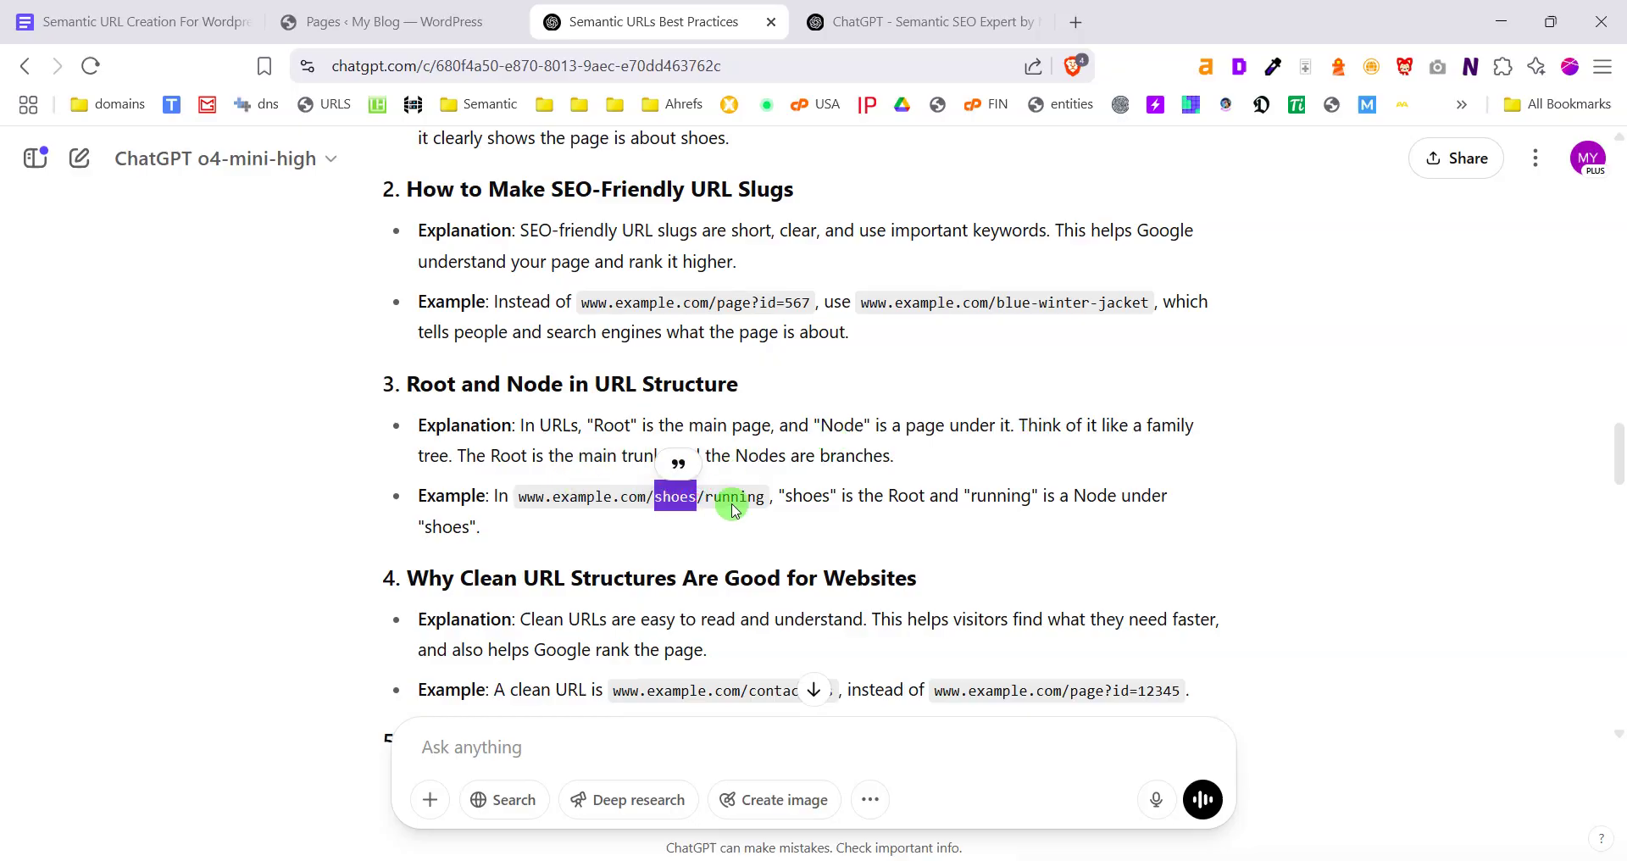
left_click(766, 503)
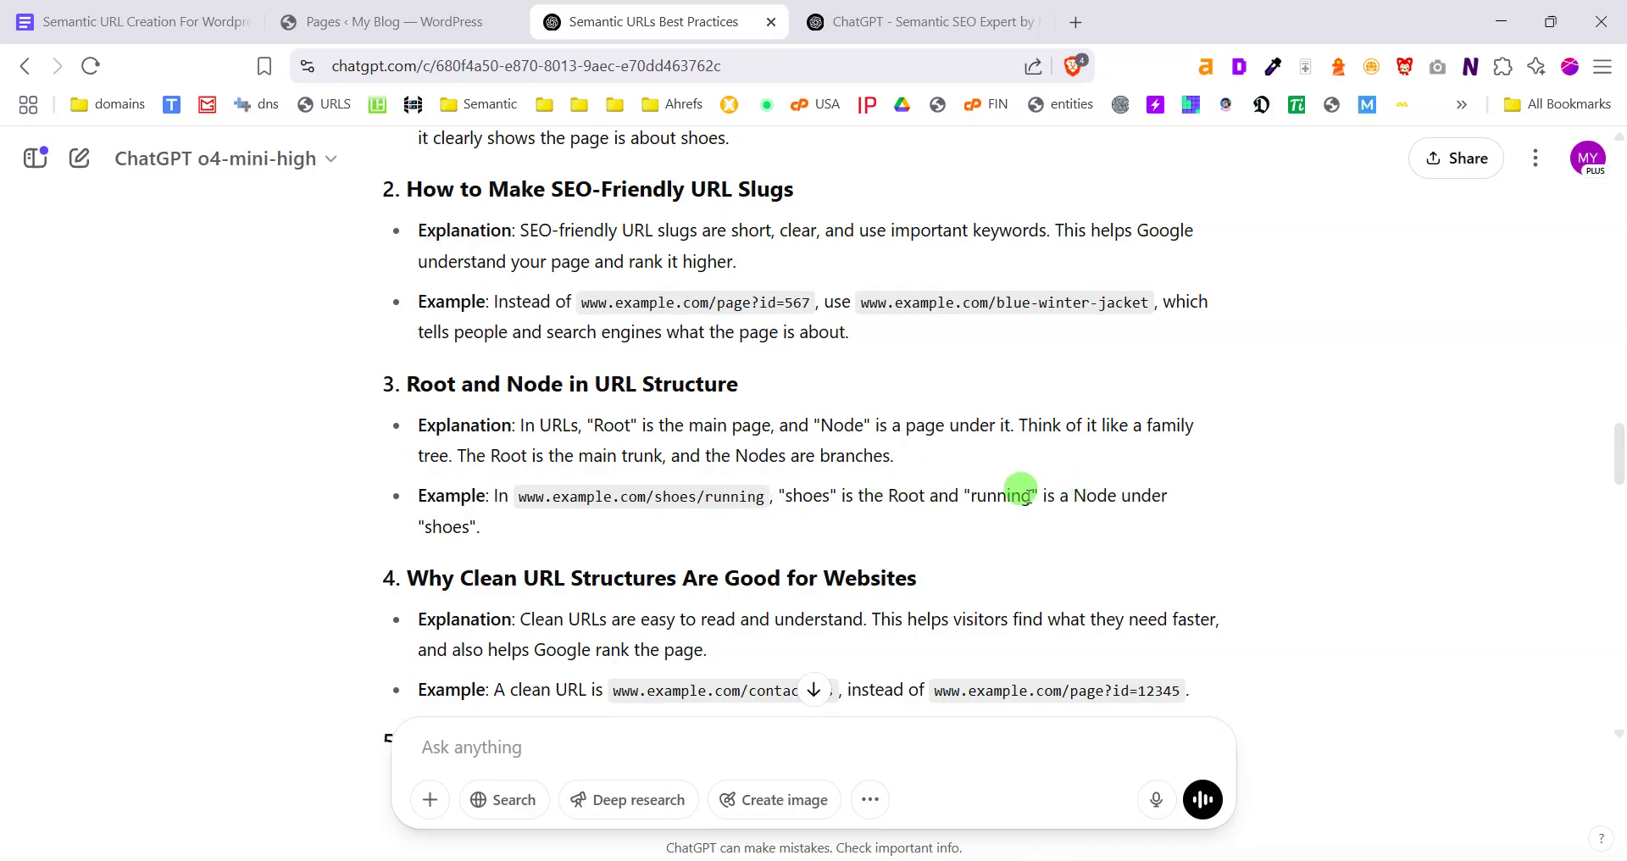
left_click_drag(1032, 495, 986, 496)
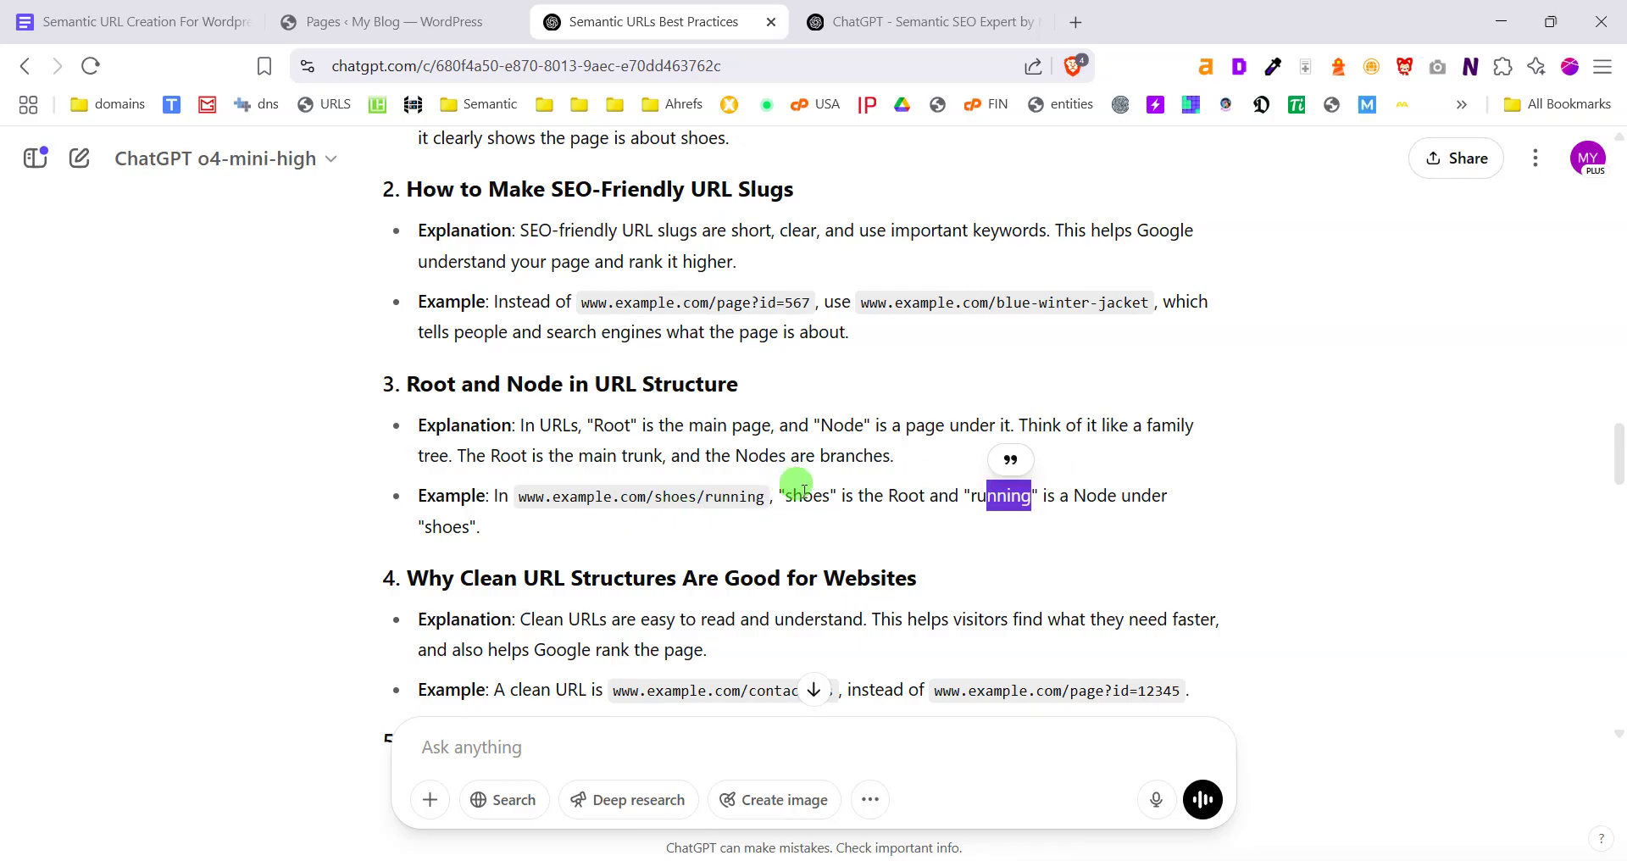
Read the sections on clean URL structures and organizing URLs in WordPress, highlighting the parent-child explanation and the "About Us" example
scroll(641, 527, "down", 1)
left_click_drag(442, 469, 483, 467)
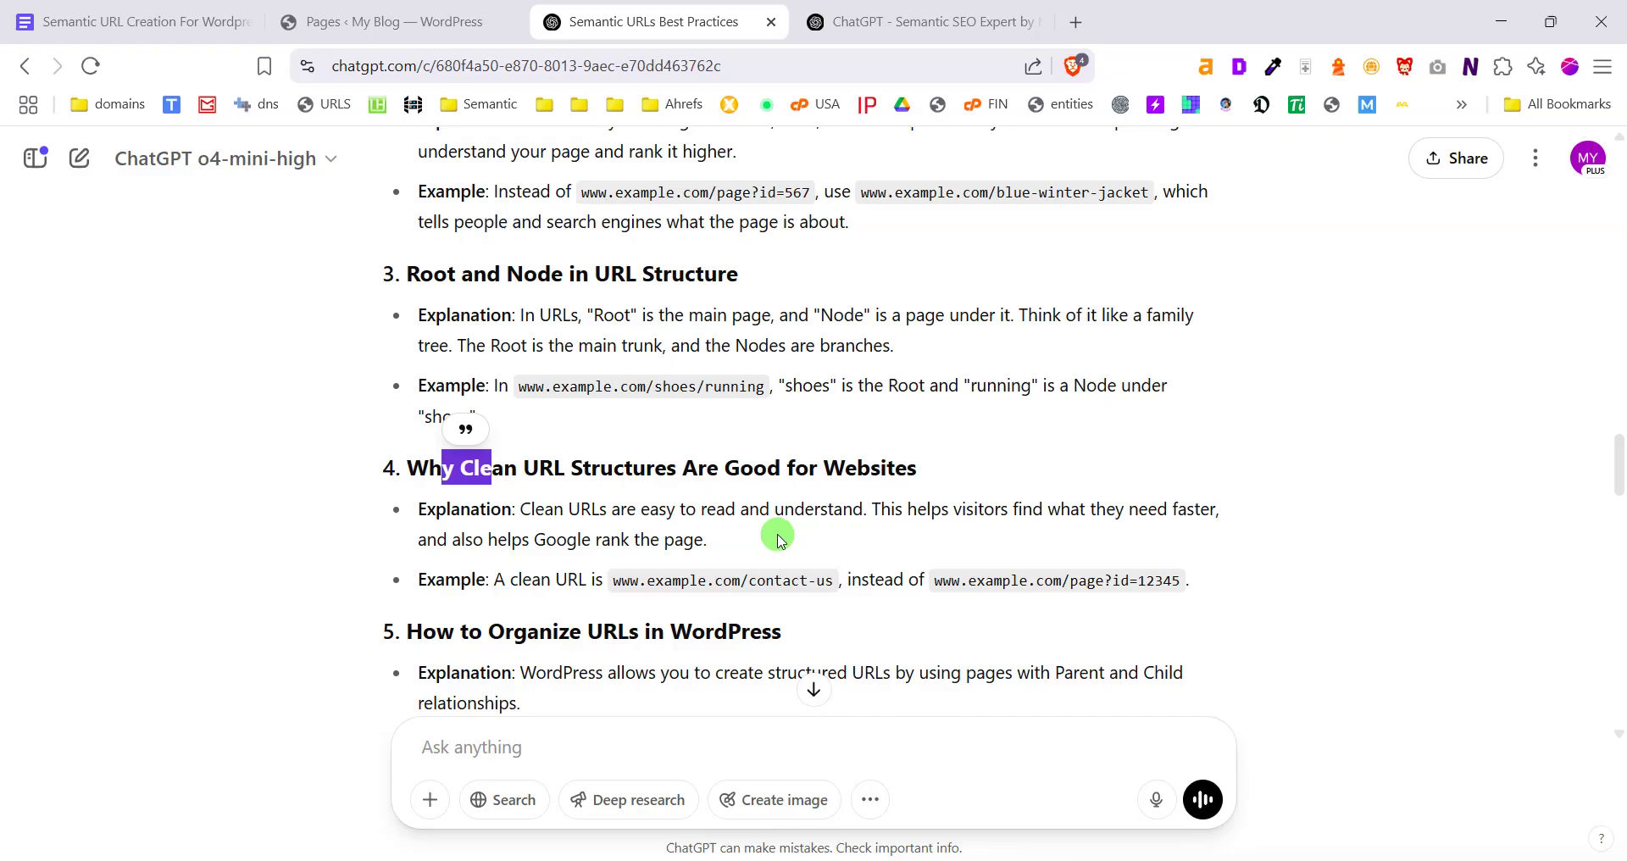
scroll(773, 552, "down", 1)
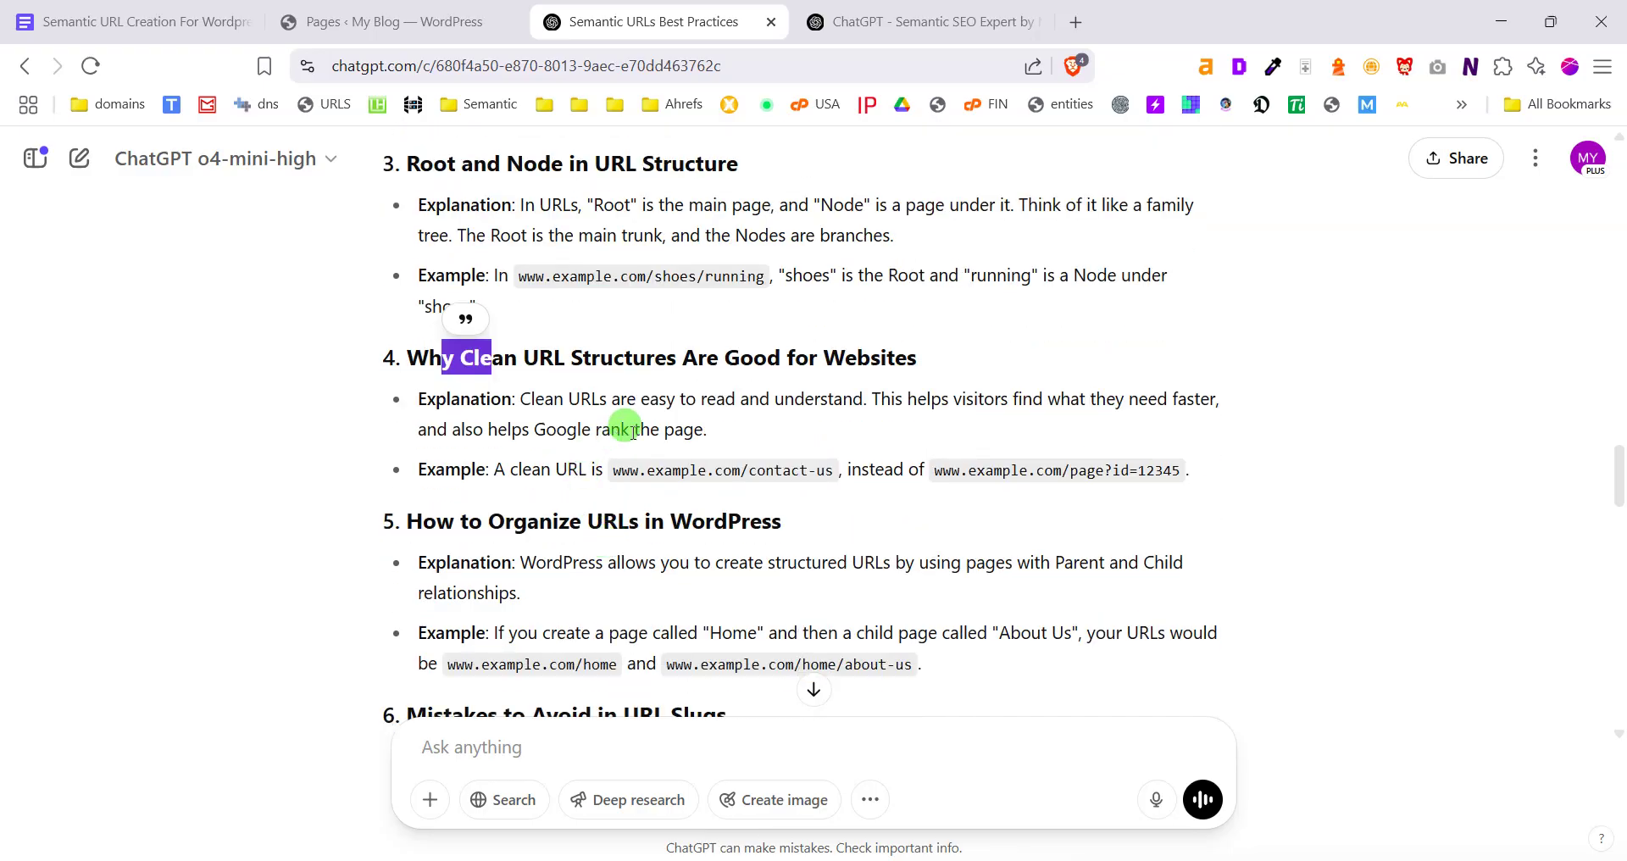
scroll(632, 432, "down", 1)
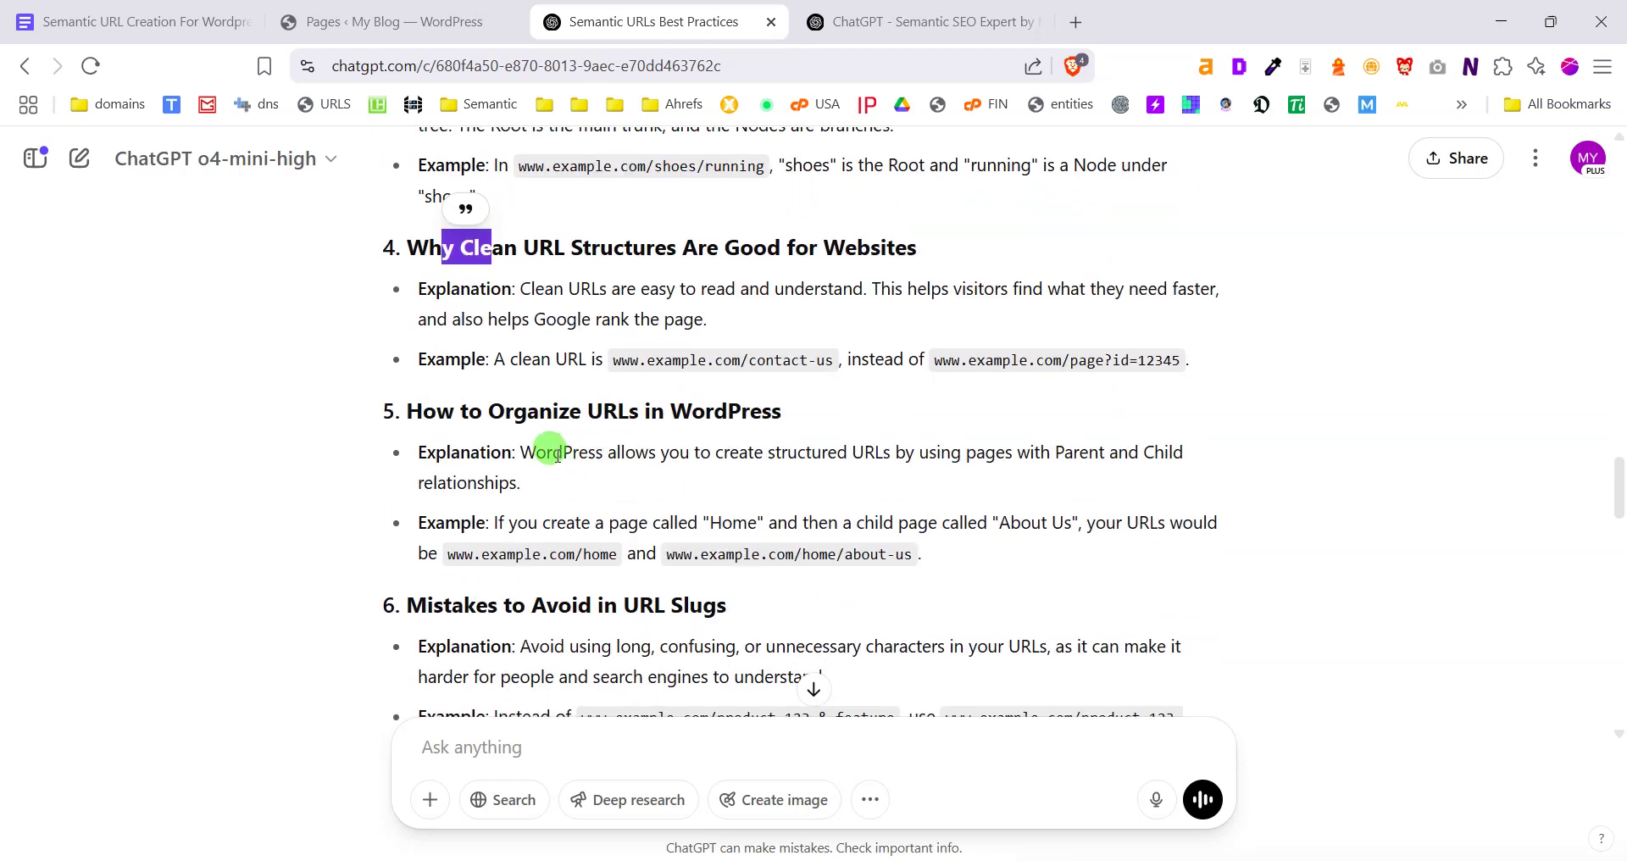
scroll(556, 455, "down", 1)
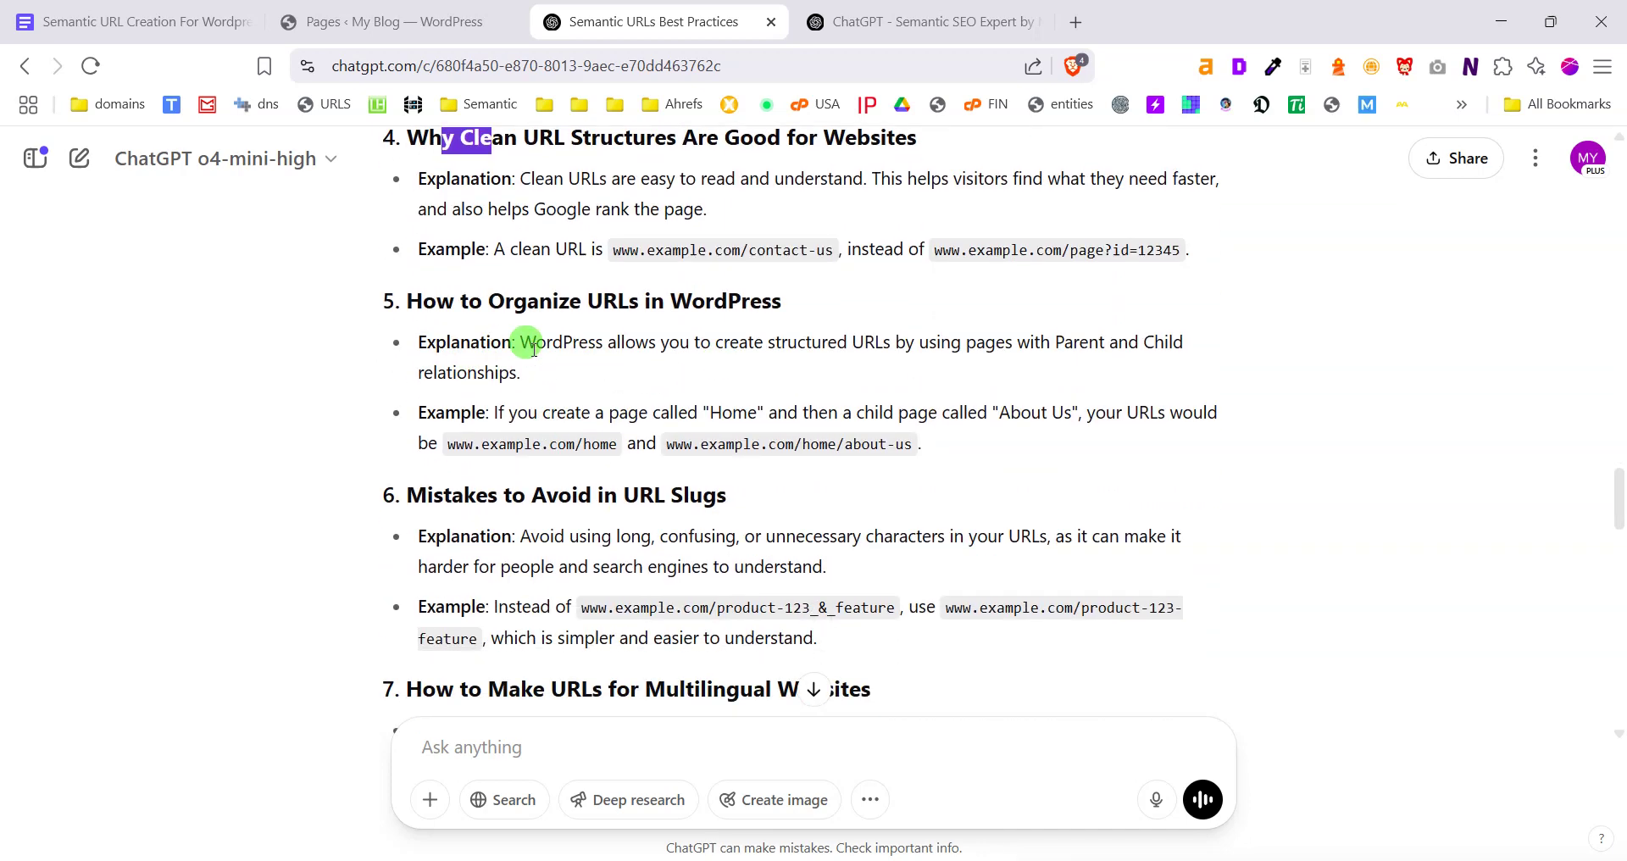
left_click_drag(534, 347, 621, 343)
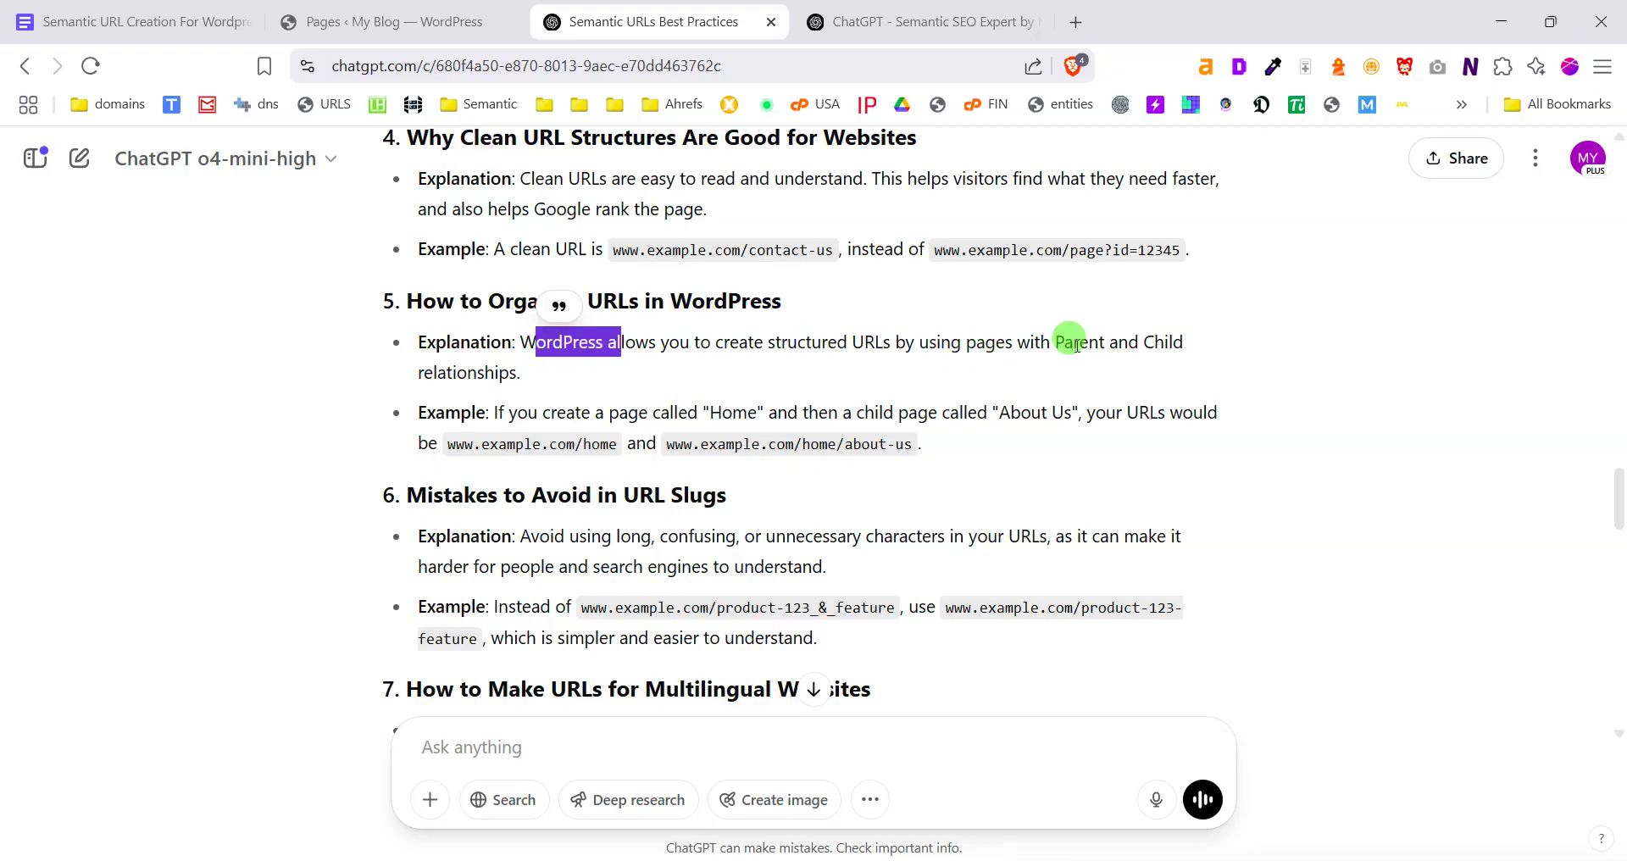
left_click_drag(1000, 412, 1051, 413)
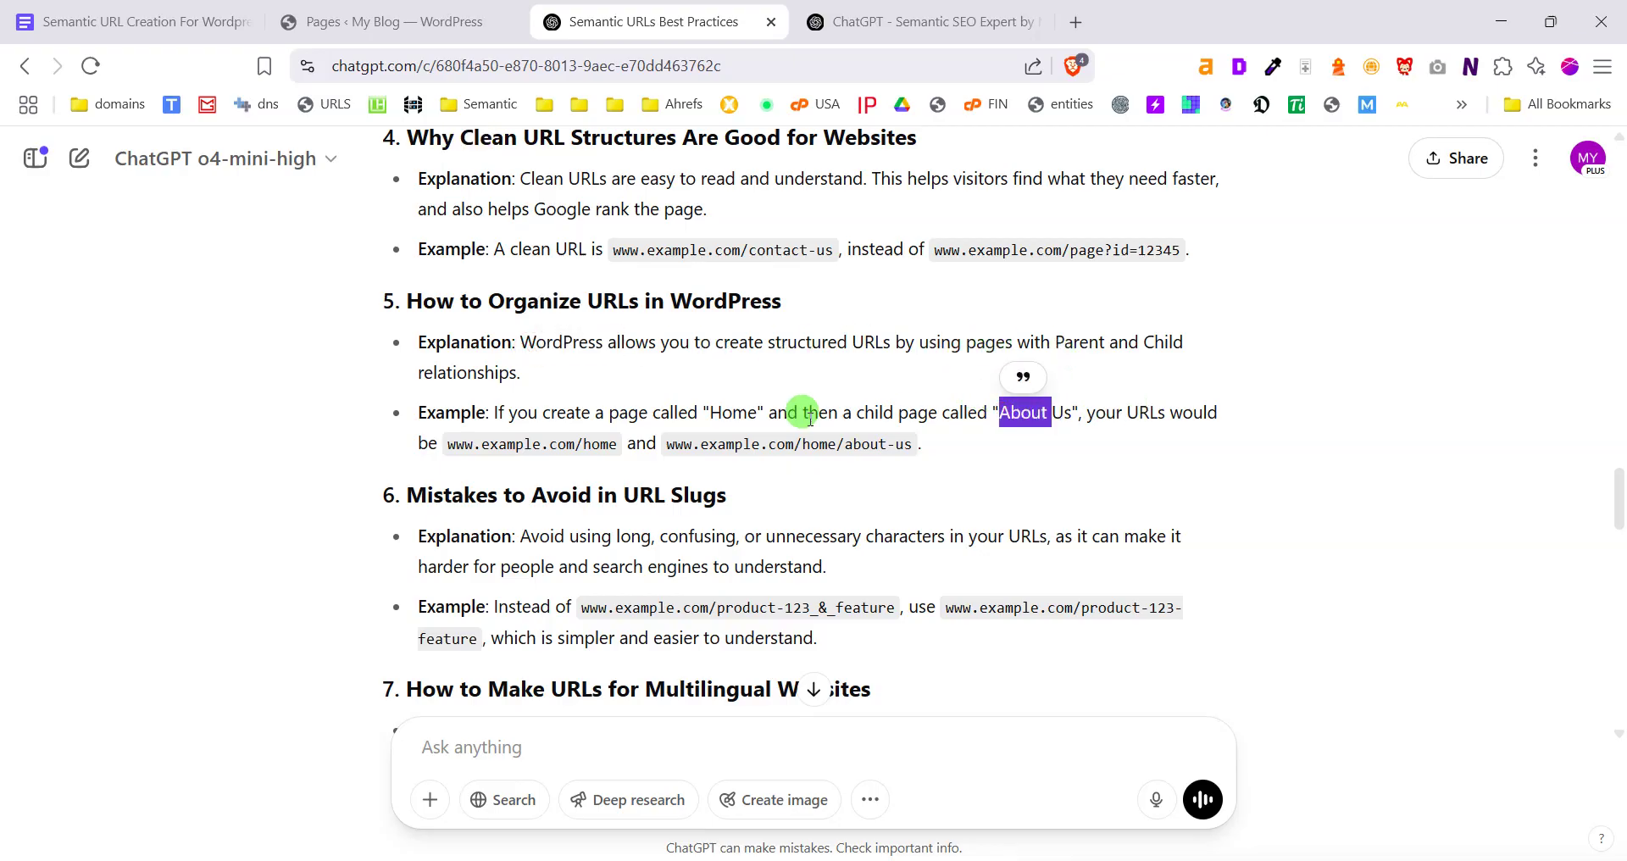
Examine the home/about-us example and the "Mistakes to Avoid in URL Slugs" section, highlighting the _&_feature part of the bad slug
left_click_drag(498, 443, 557, 443)
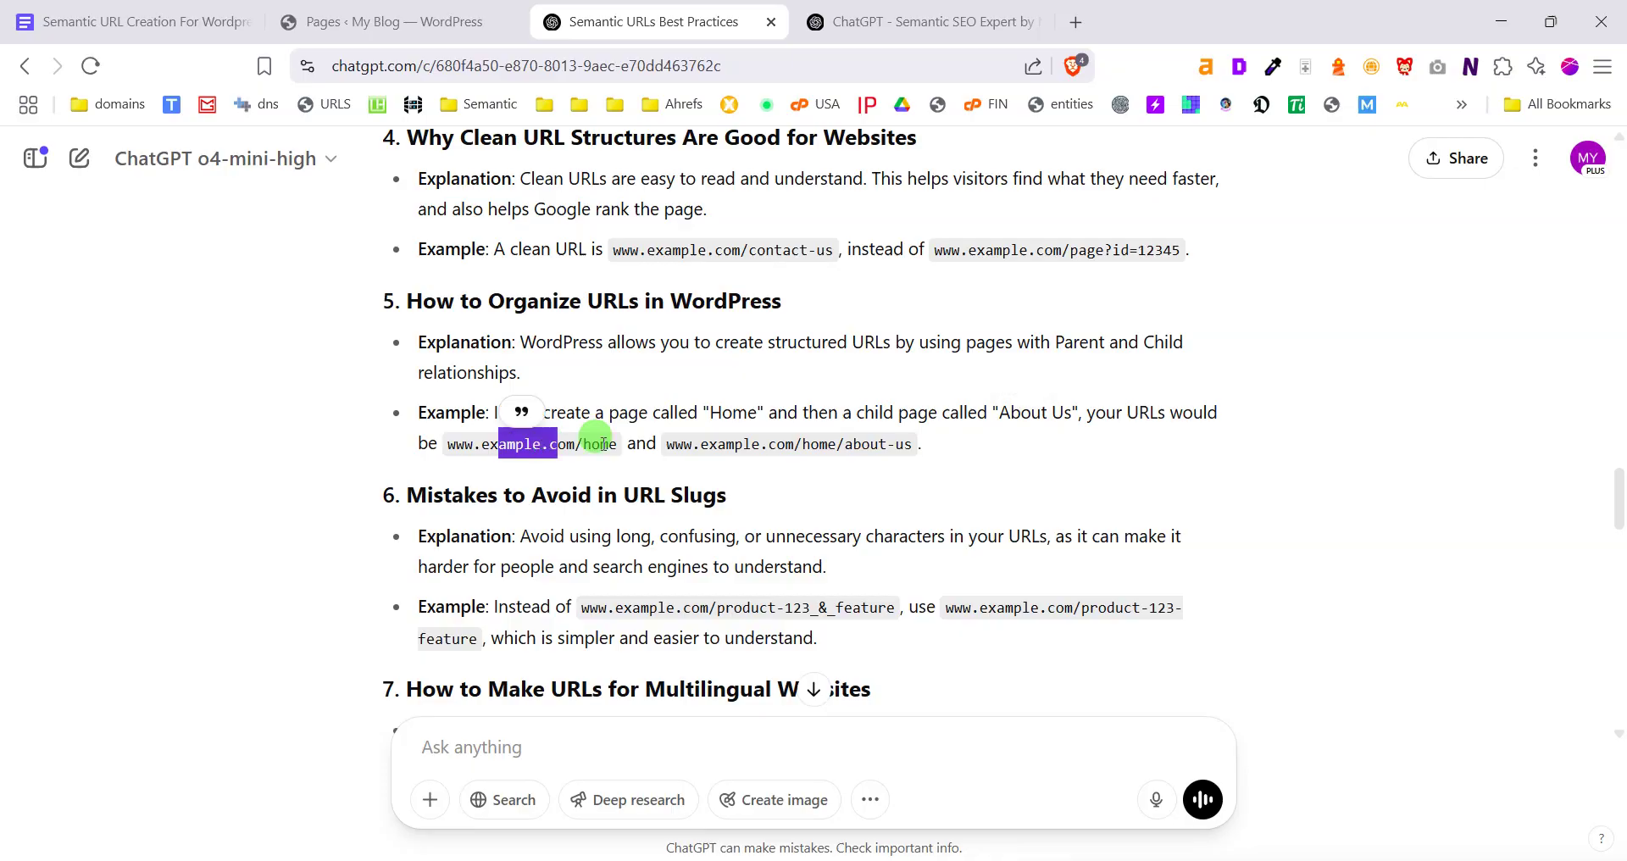
left_click(603, 443)
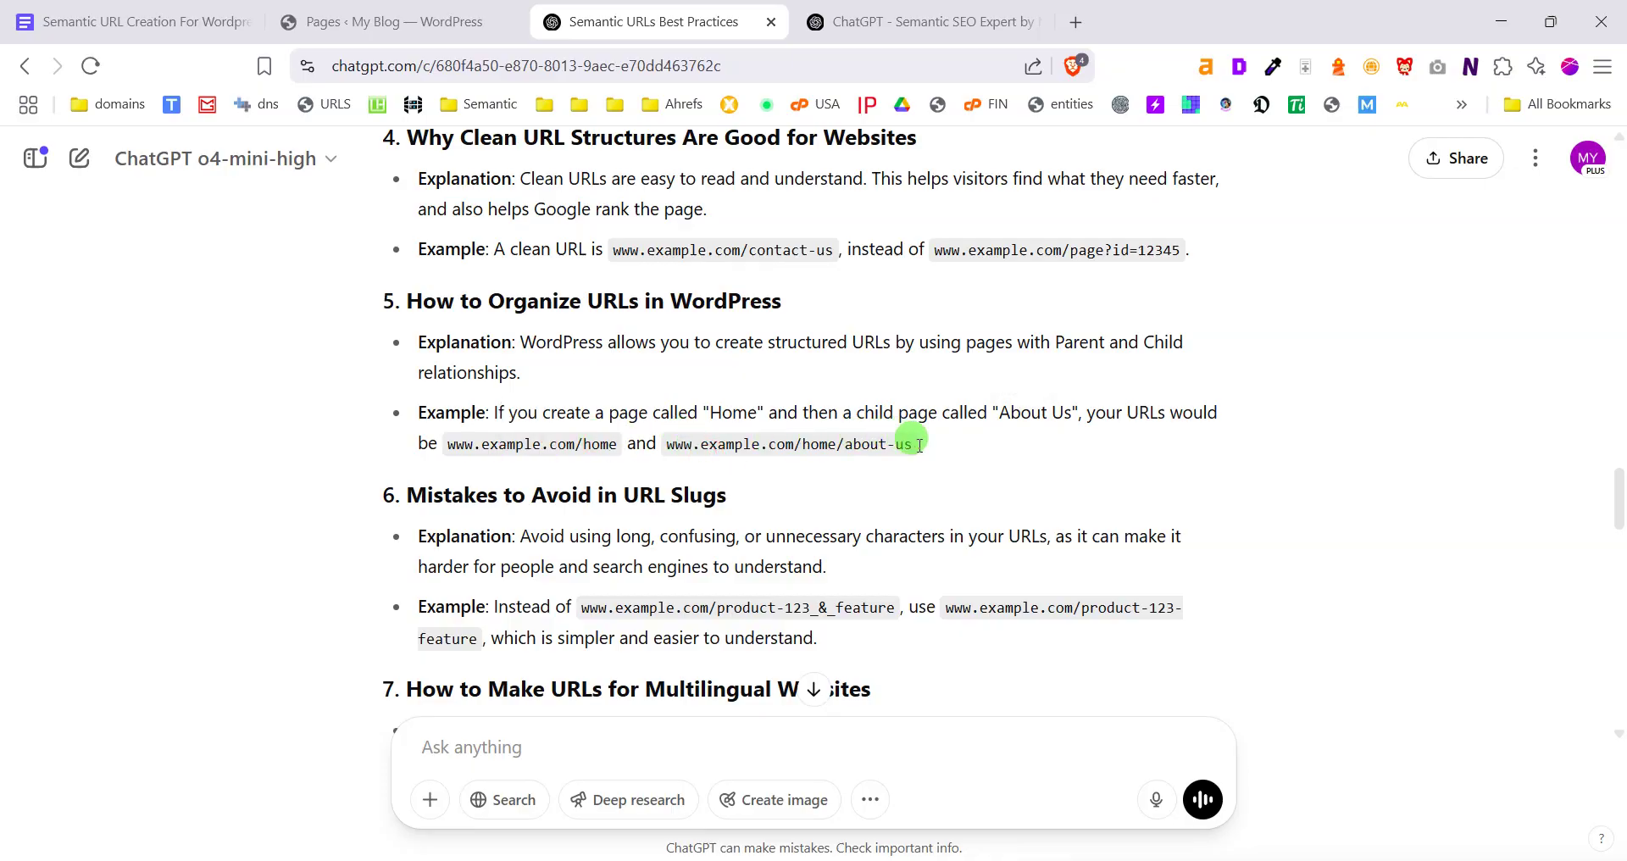
scroll(839, 445, "down", 1)
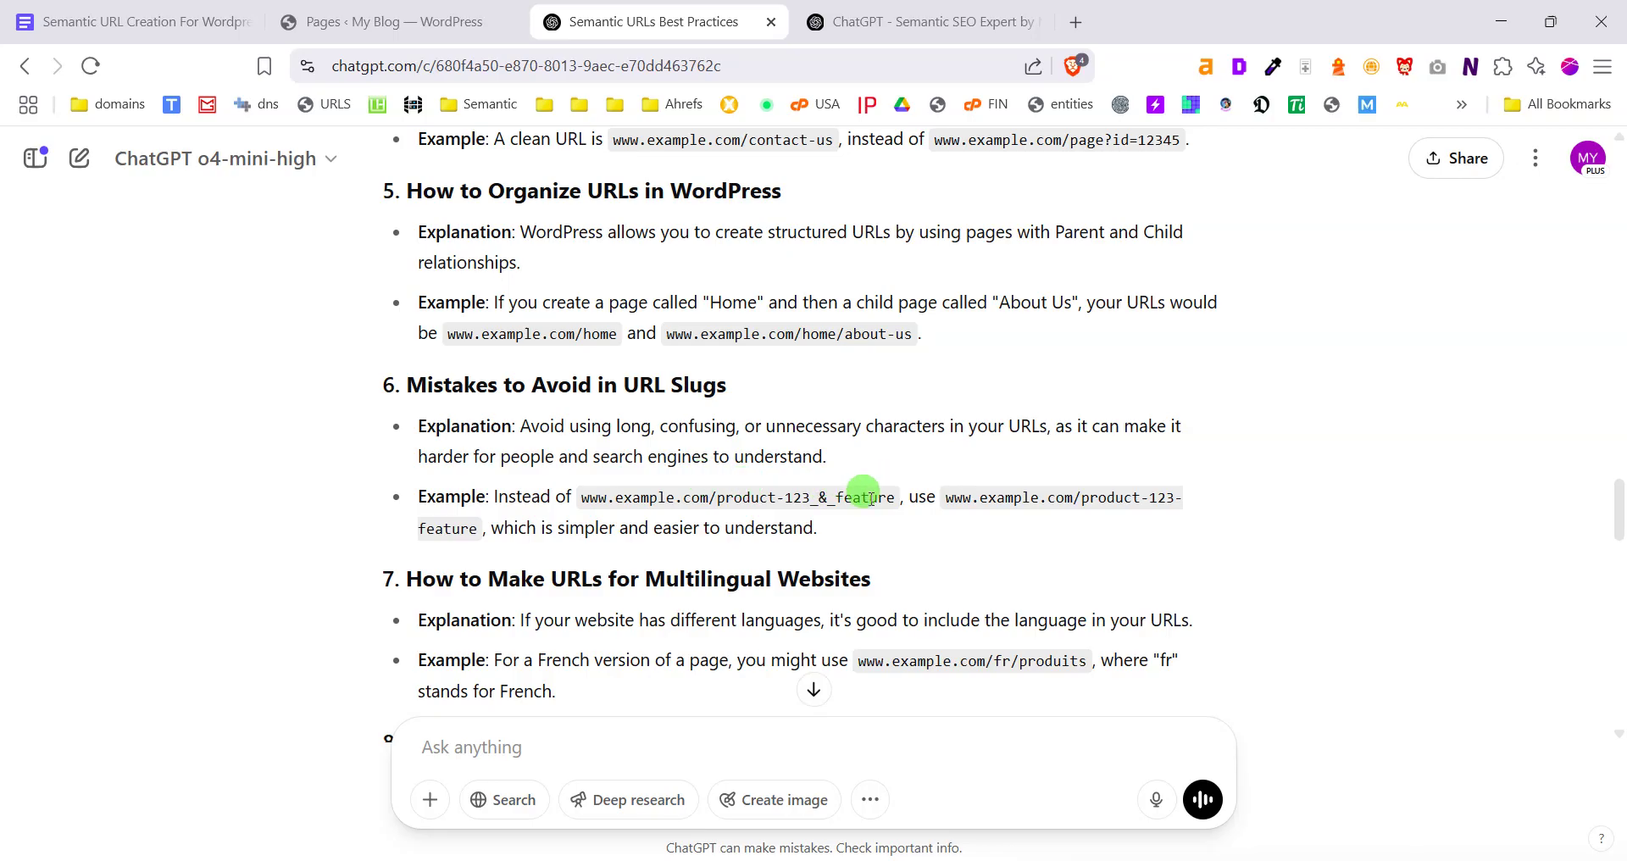
mouse_move(574, 490)
left_mouse_down()
mouse_move(665, 495)
mouse_move(575, 491)
left_mouse_up()
left_click_drag(894, 497, 801, 496)
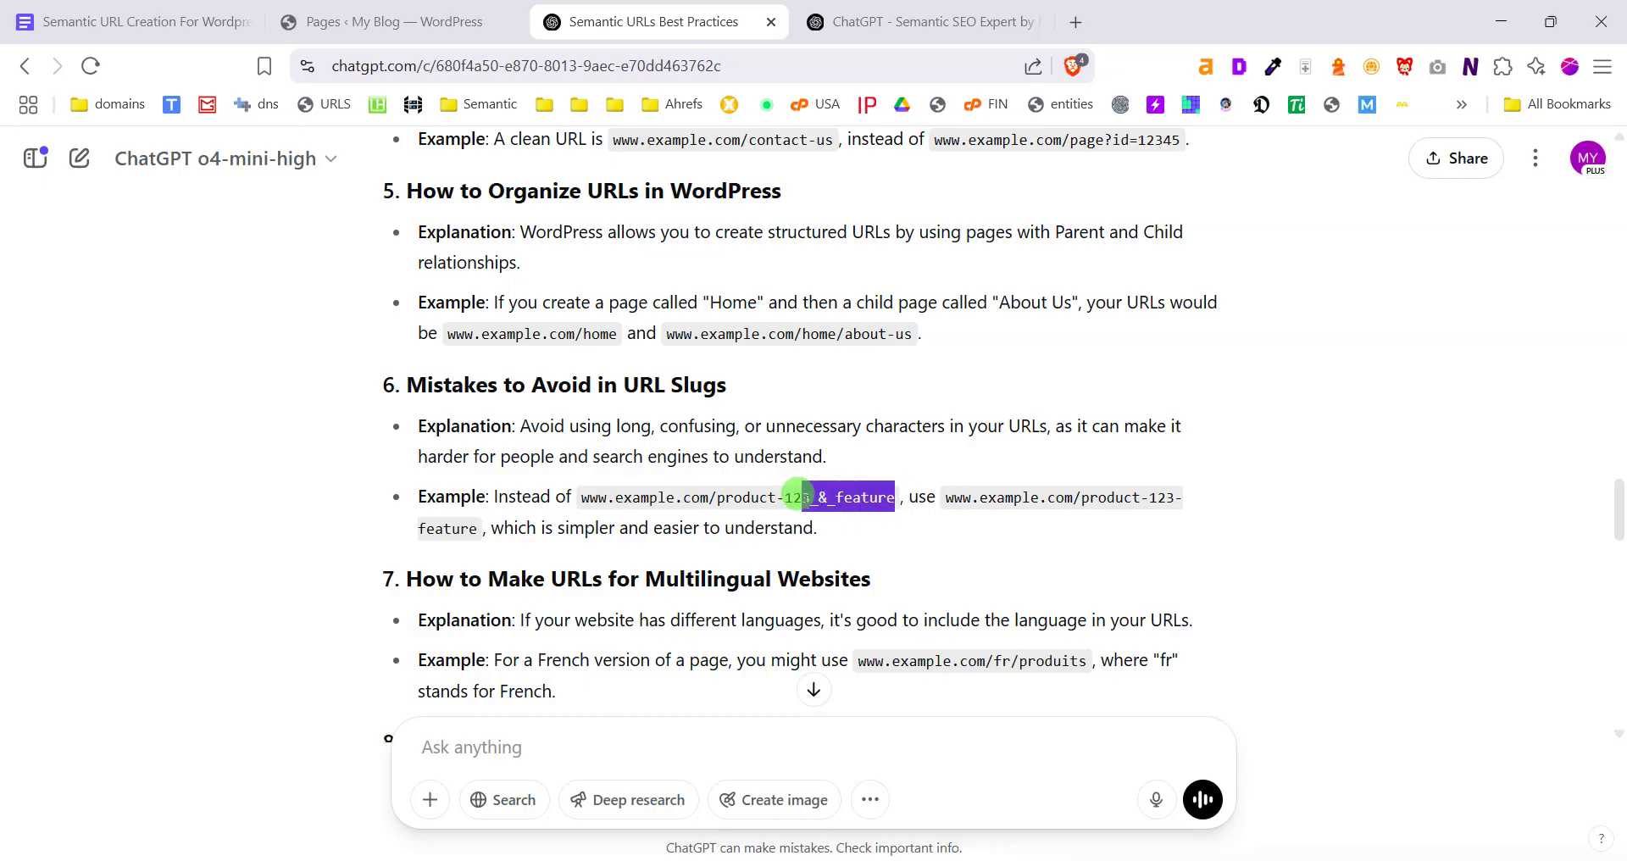
left_click_drag(1151, 498, 1136, 498)
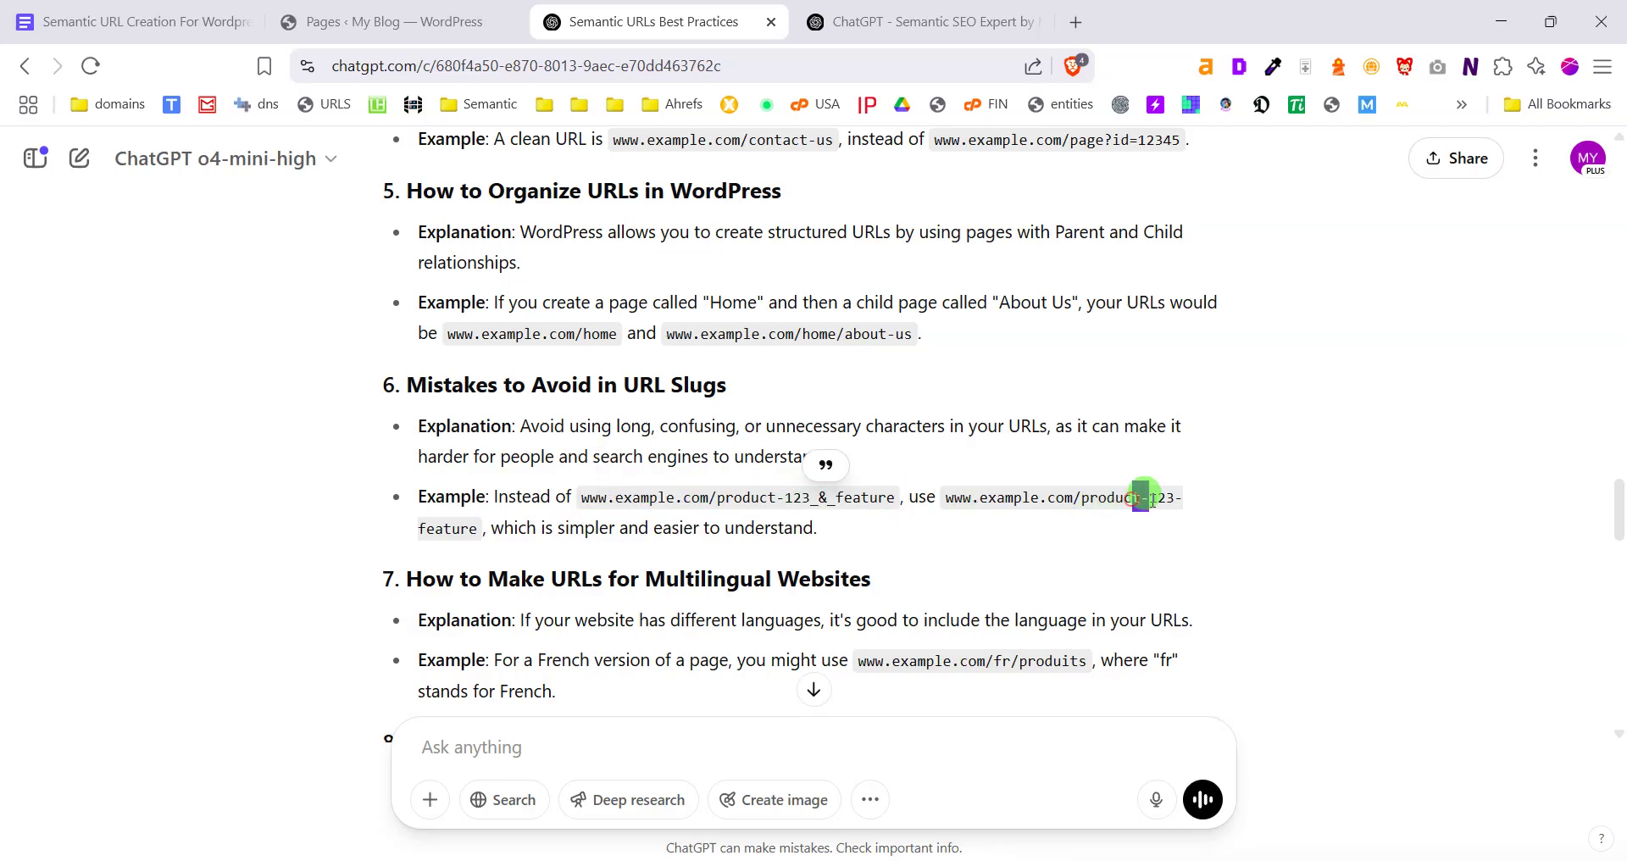
left_click_drag(558, 528, 628, 527)
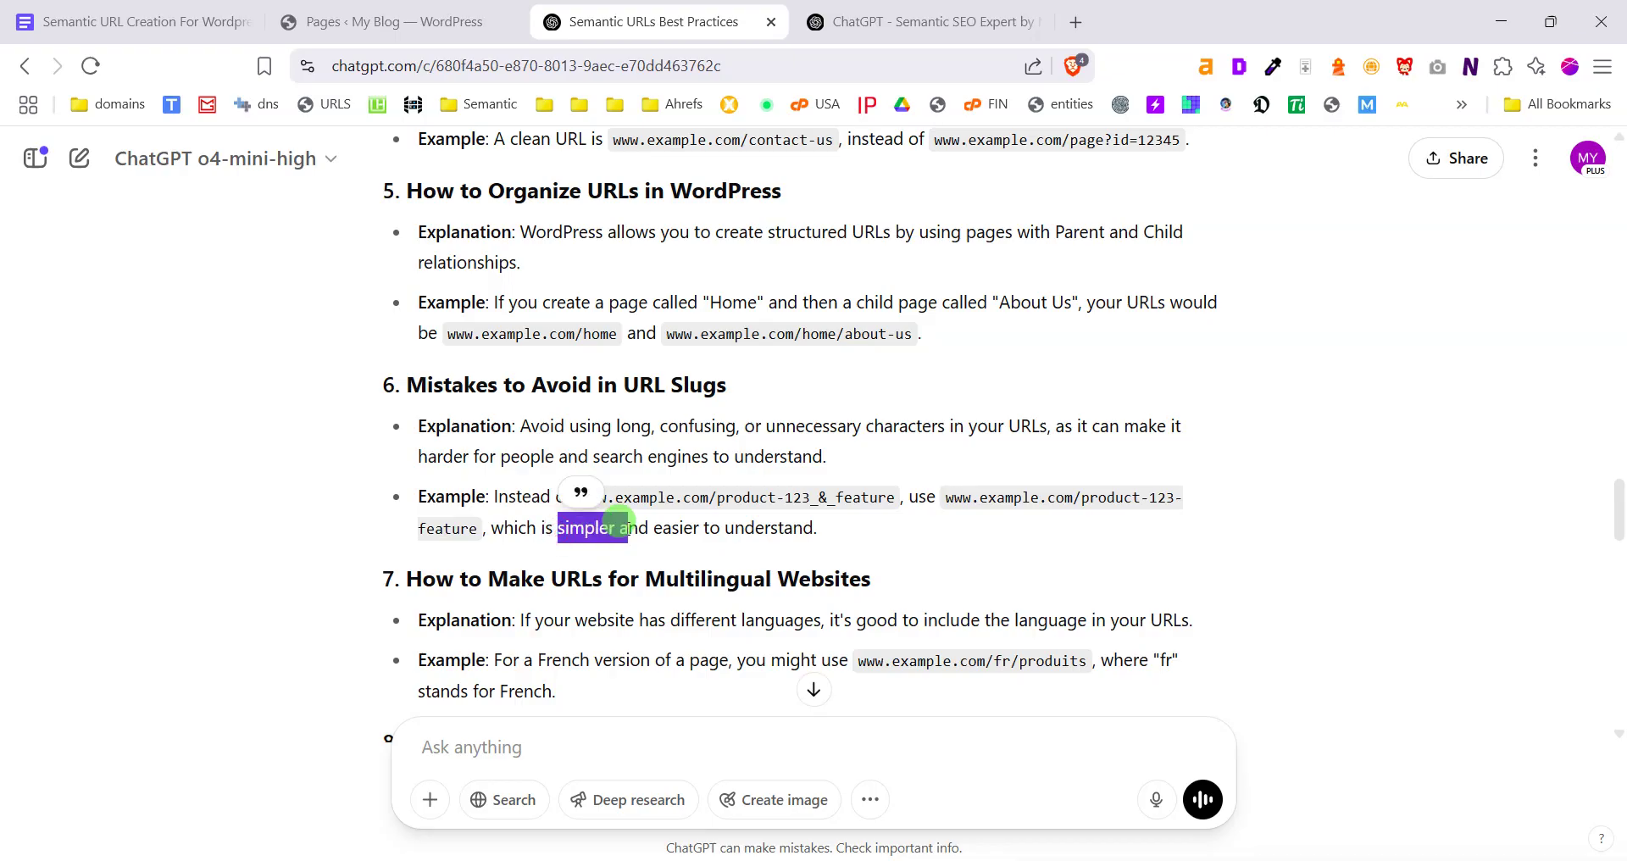
Examine the "How to Make URLs for Multilingual Websites" section, highlighting "Multilingual" and the fr part of the French example URL
scroll(583, 510, "down", 2)
left_click(473, 466)
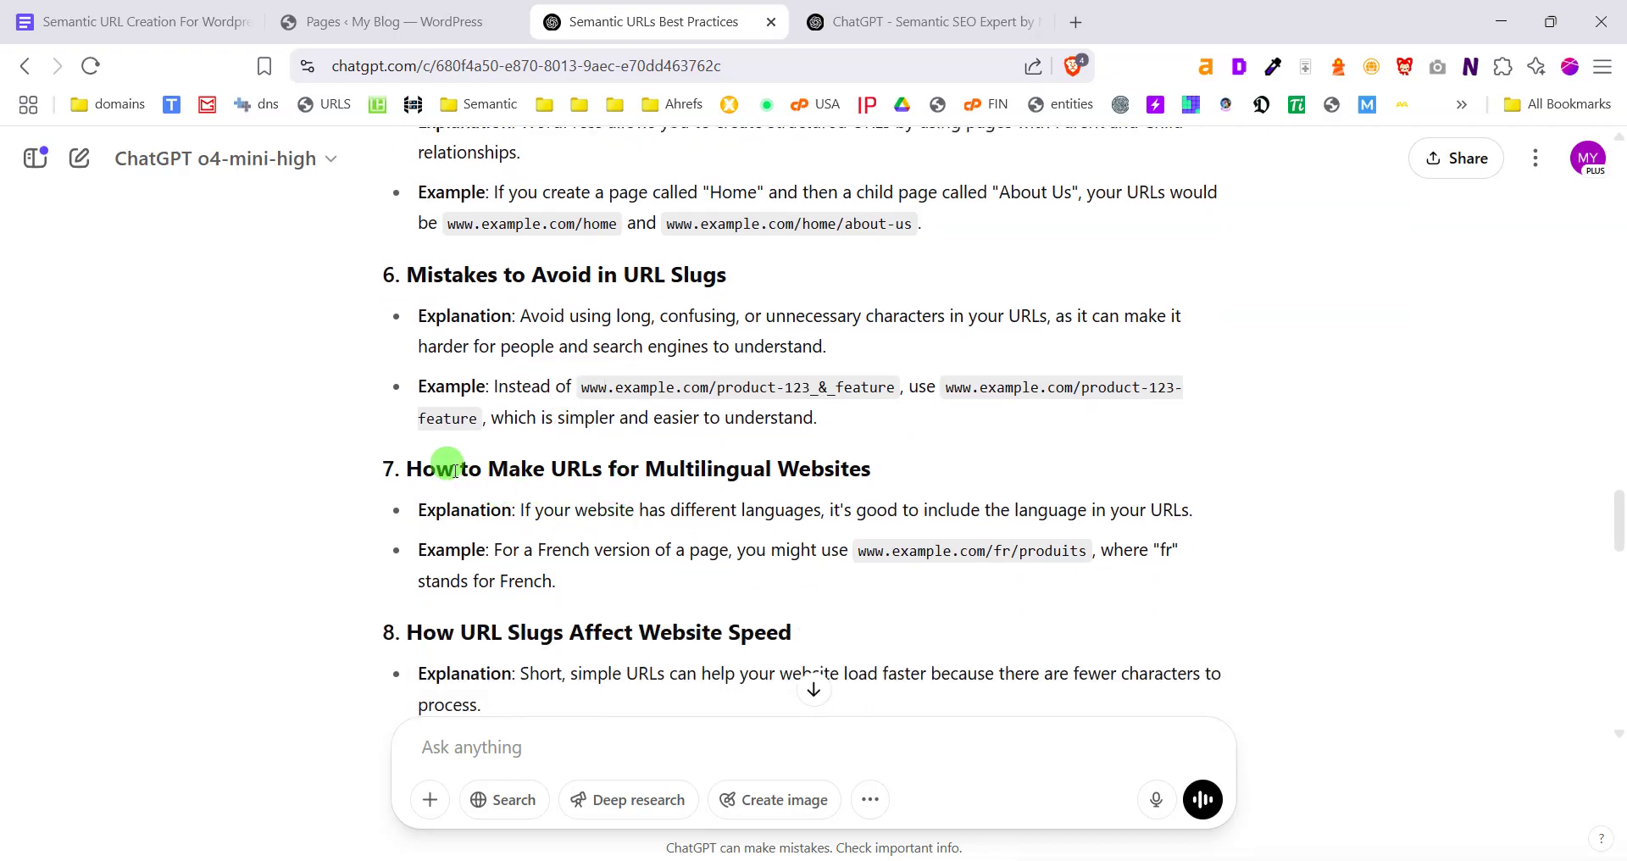
left_click_drag(451, 469, 582, 468)
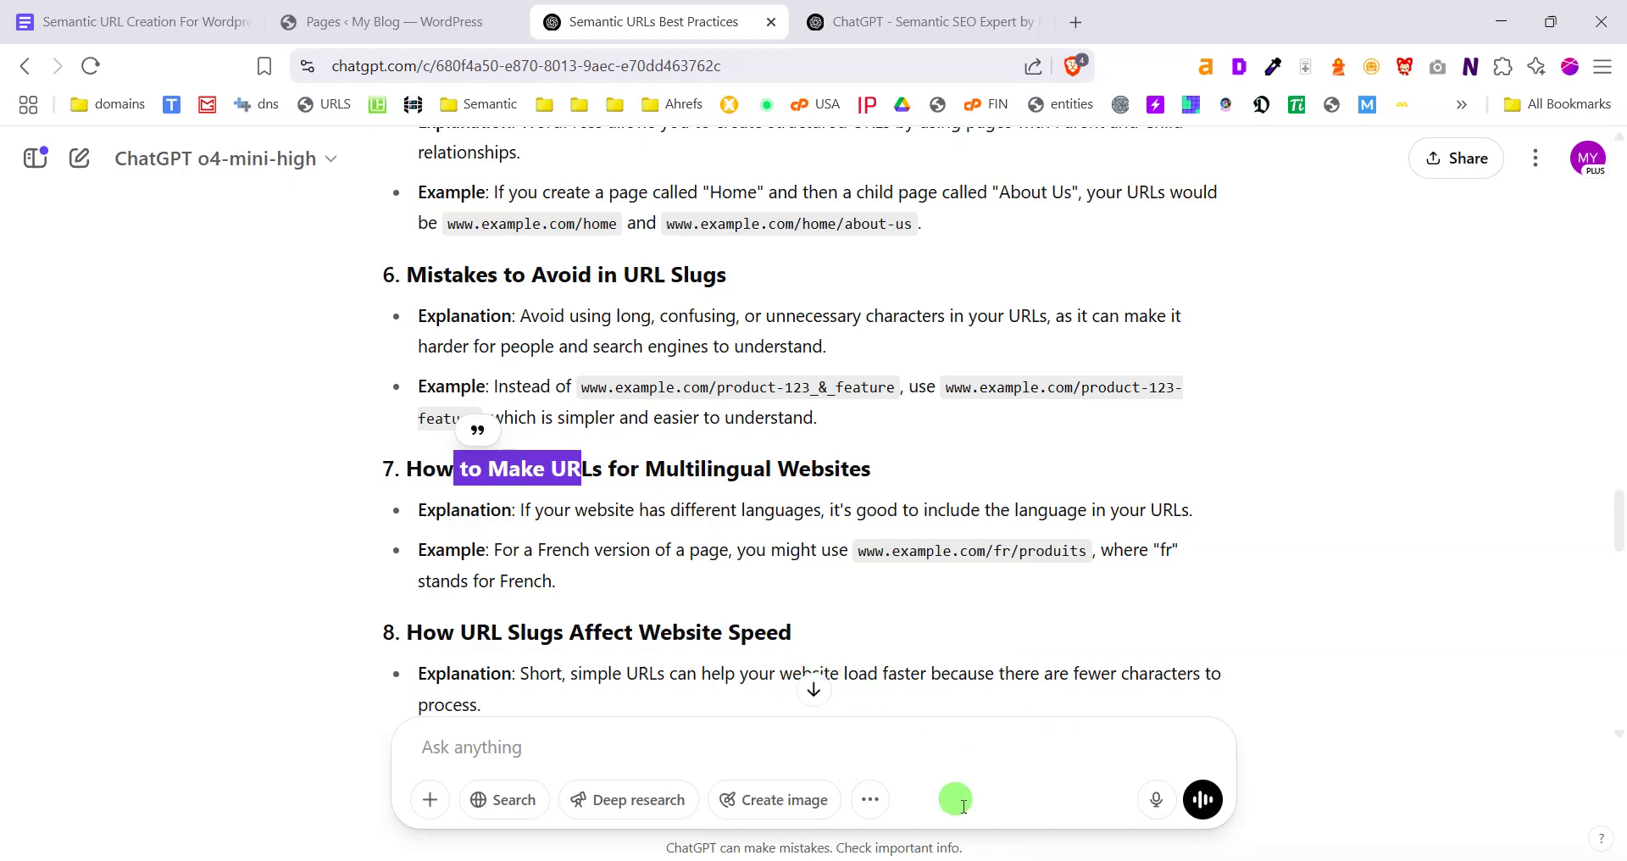
left_click(523, 465)
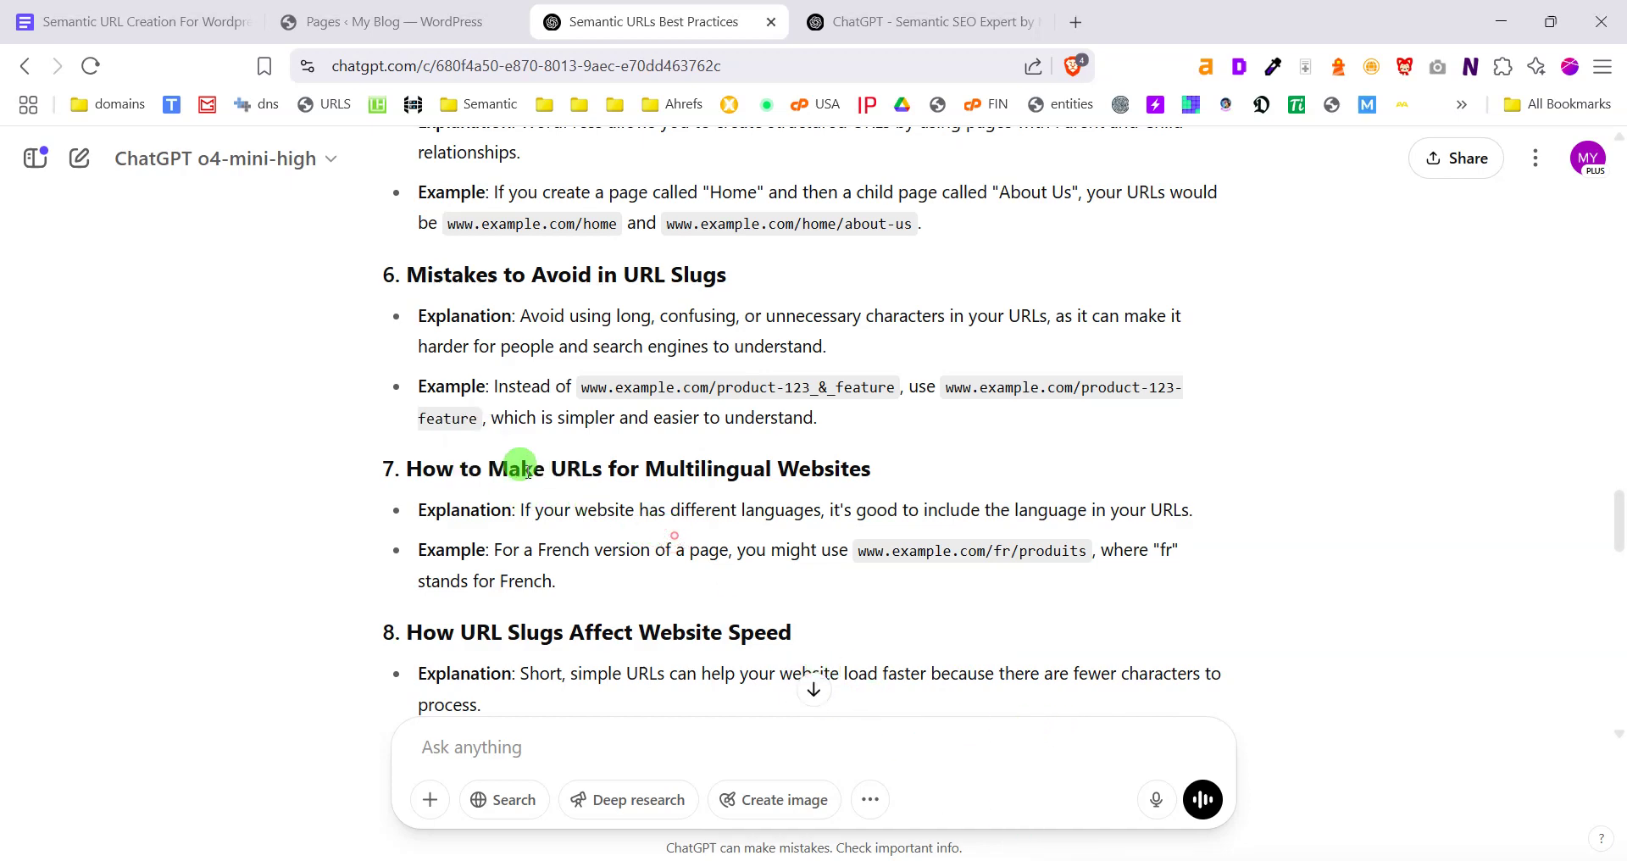
left_click_drag(646, 464, 773, 475)
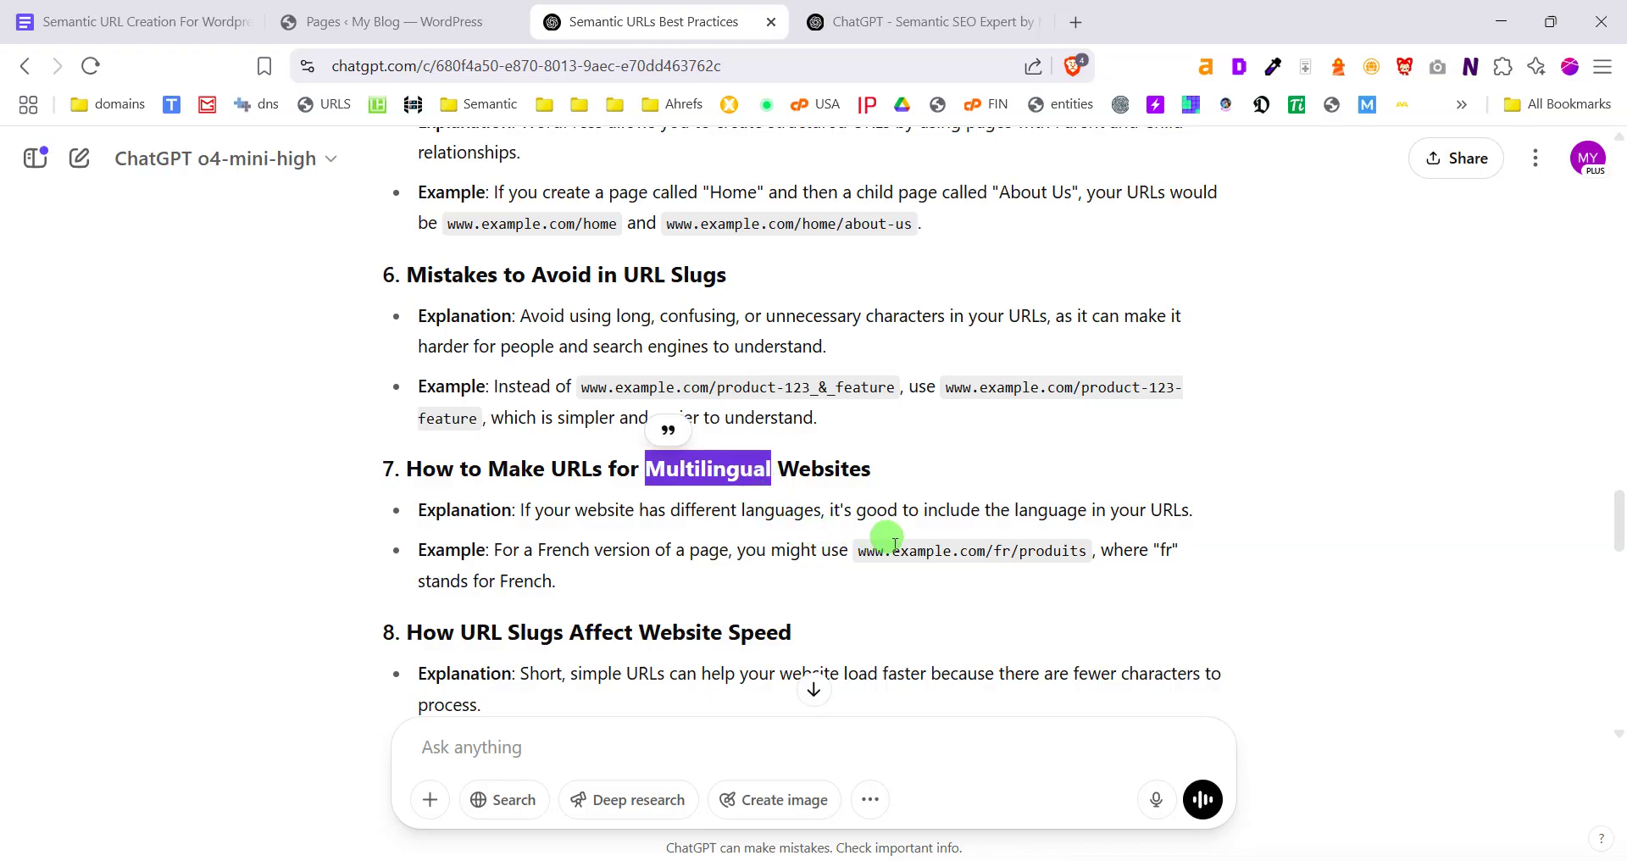
left_click(1006, 550)
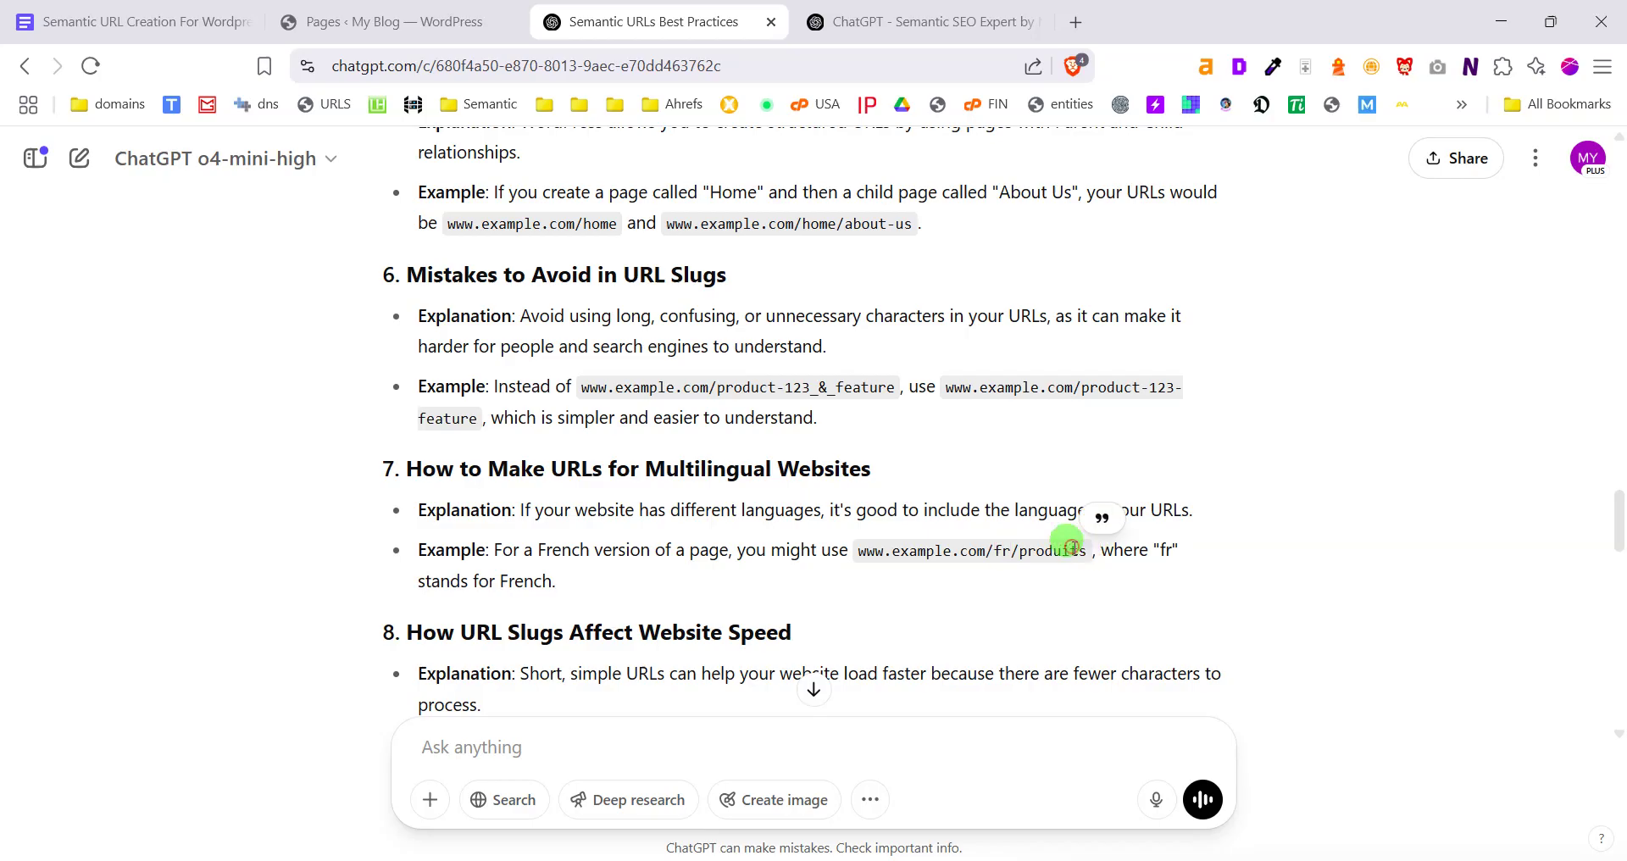
left_click(948, 557)
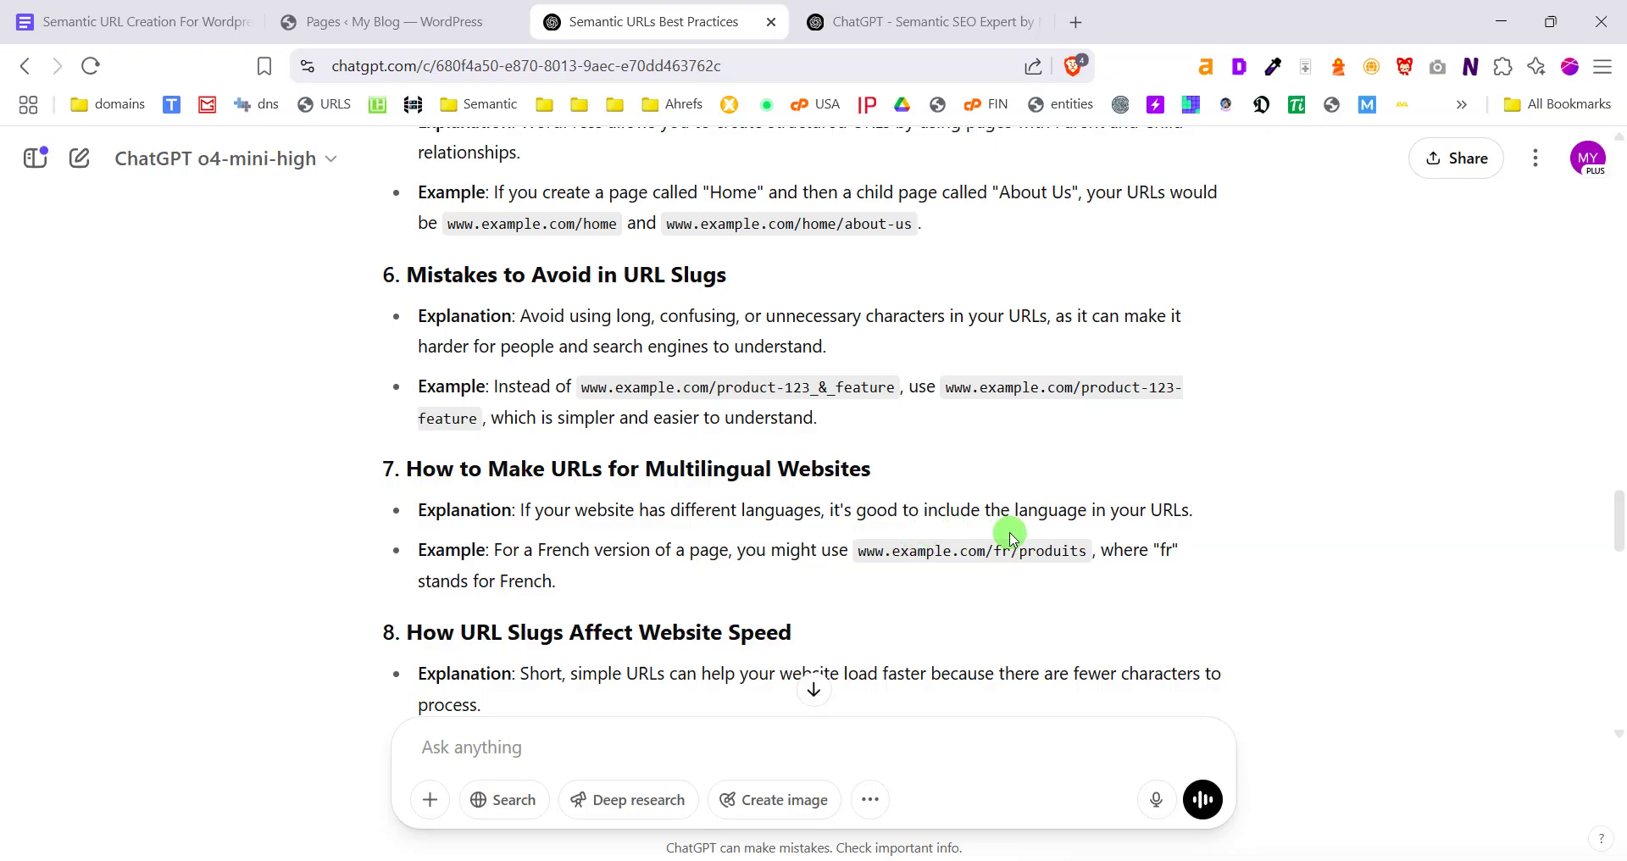
left_click_drag(1021, 548, 994, 549)
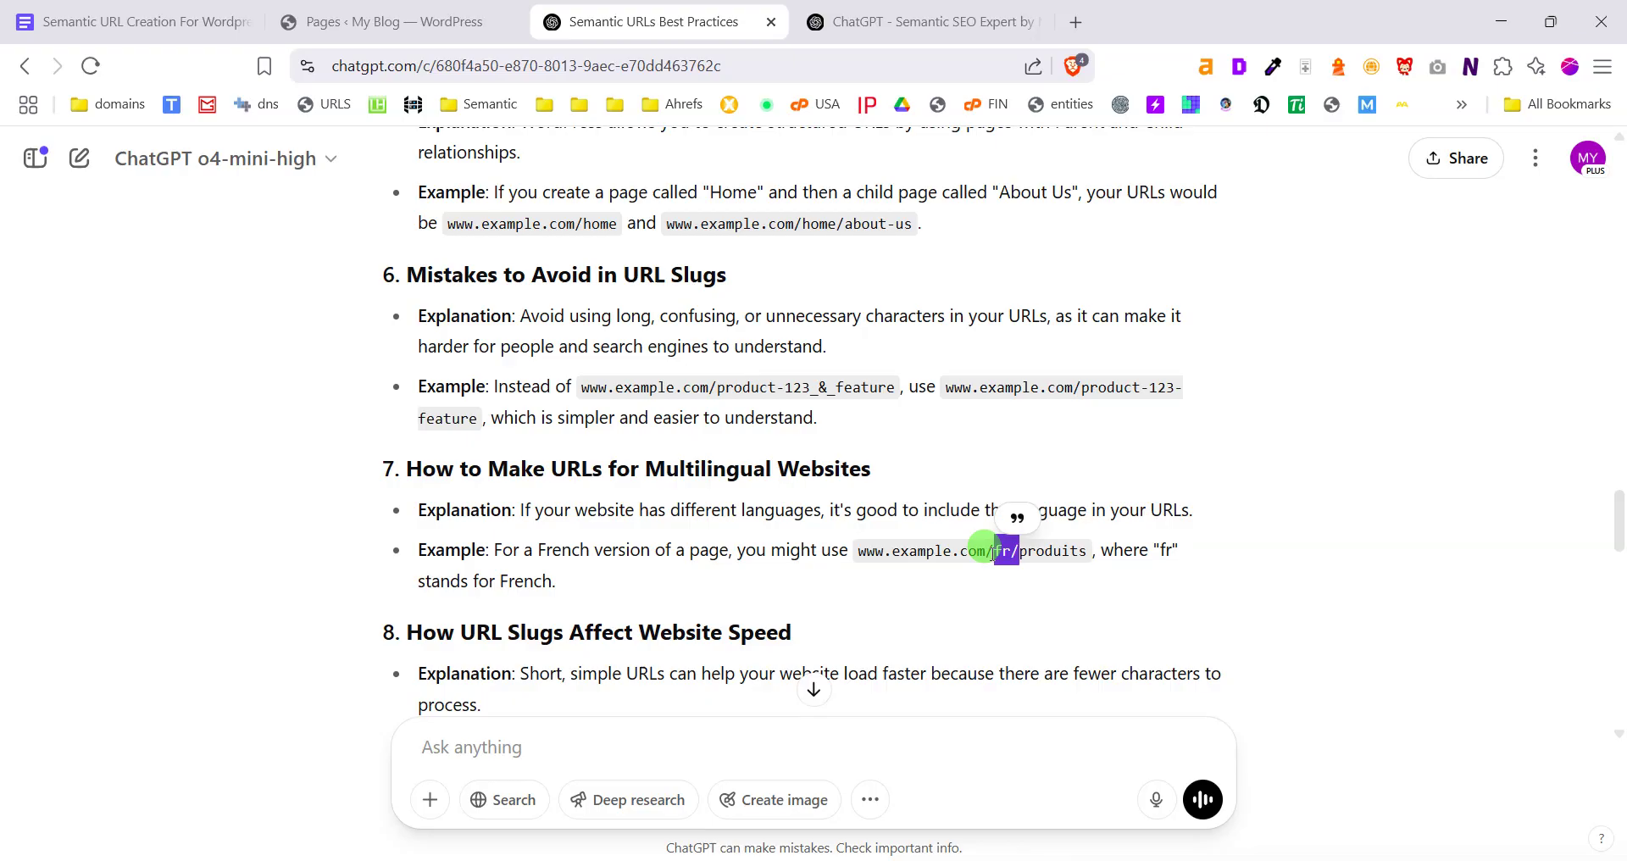
left_click(1165, 551)
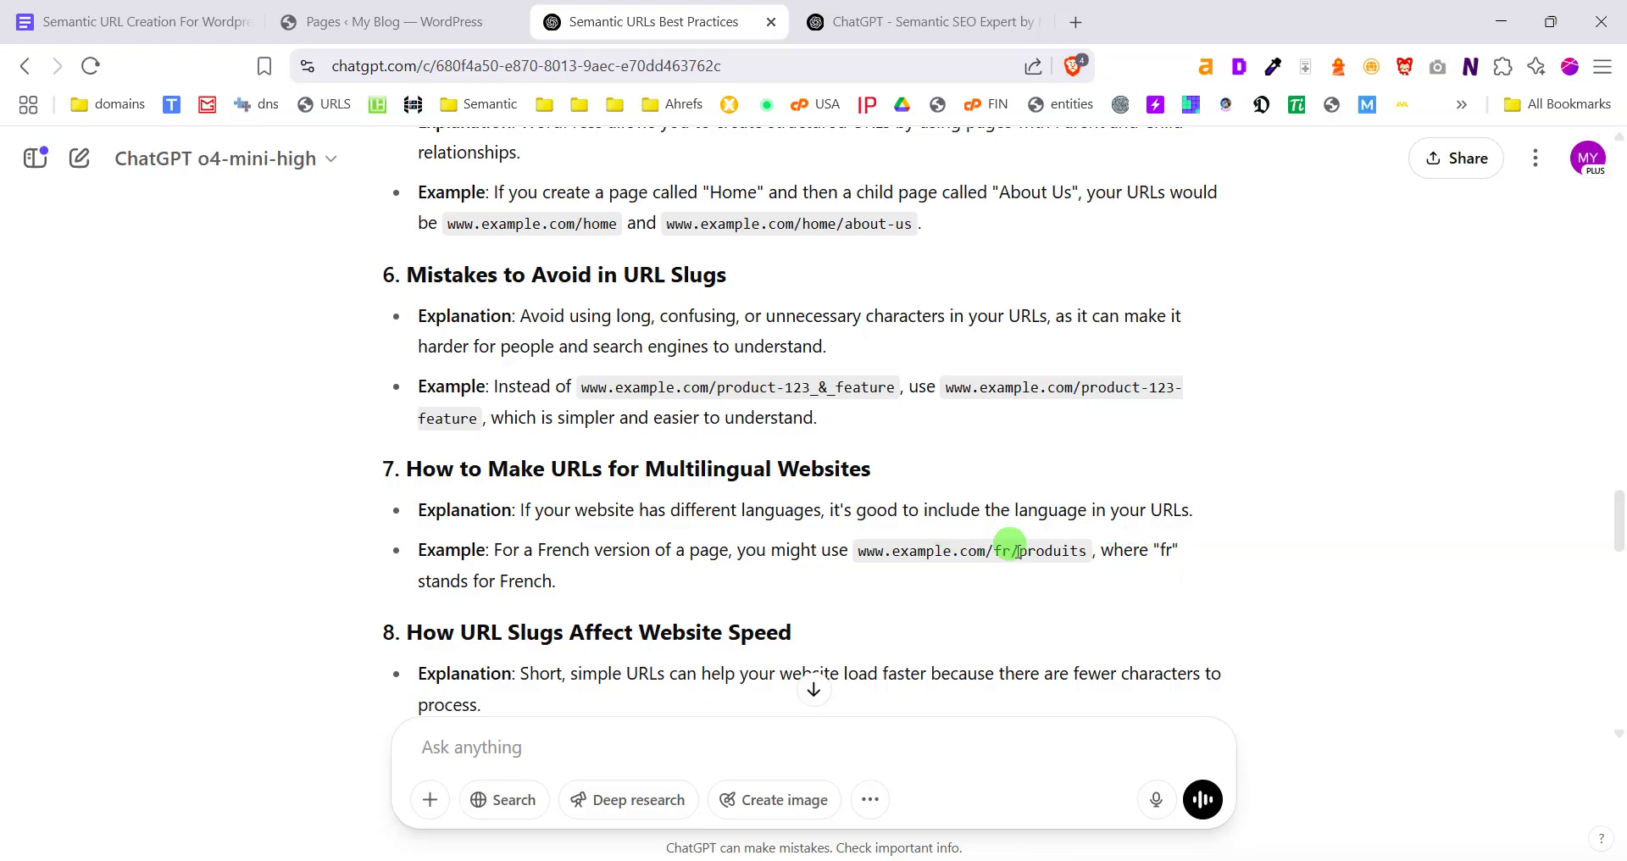
Examine the "How URL Slugs Affect Website Speed" section, highlighting electronics in the short URL and the categories and hd-televisions-and-others parts of the long one
scroll(606, 563, "down", 3)
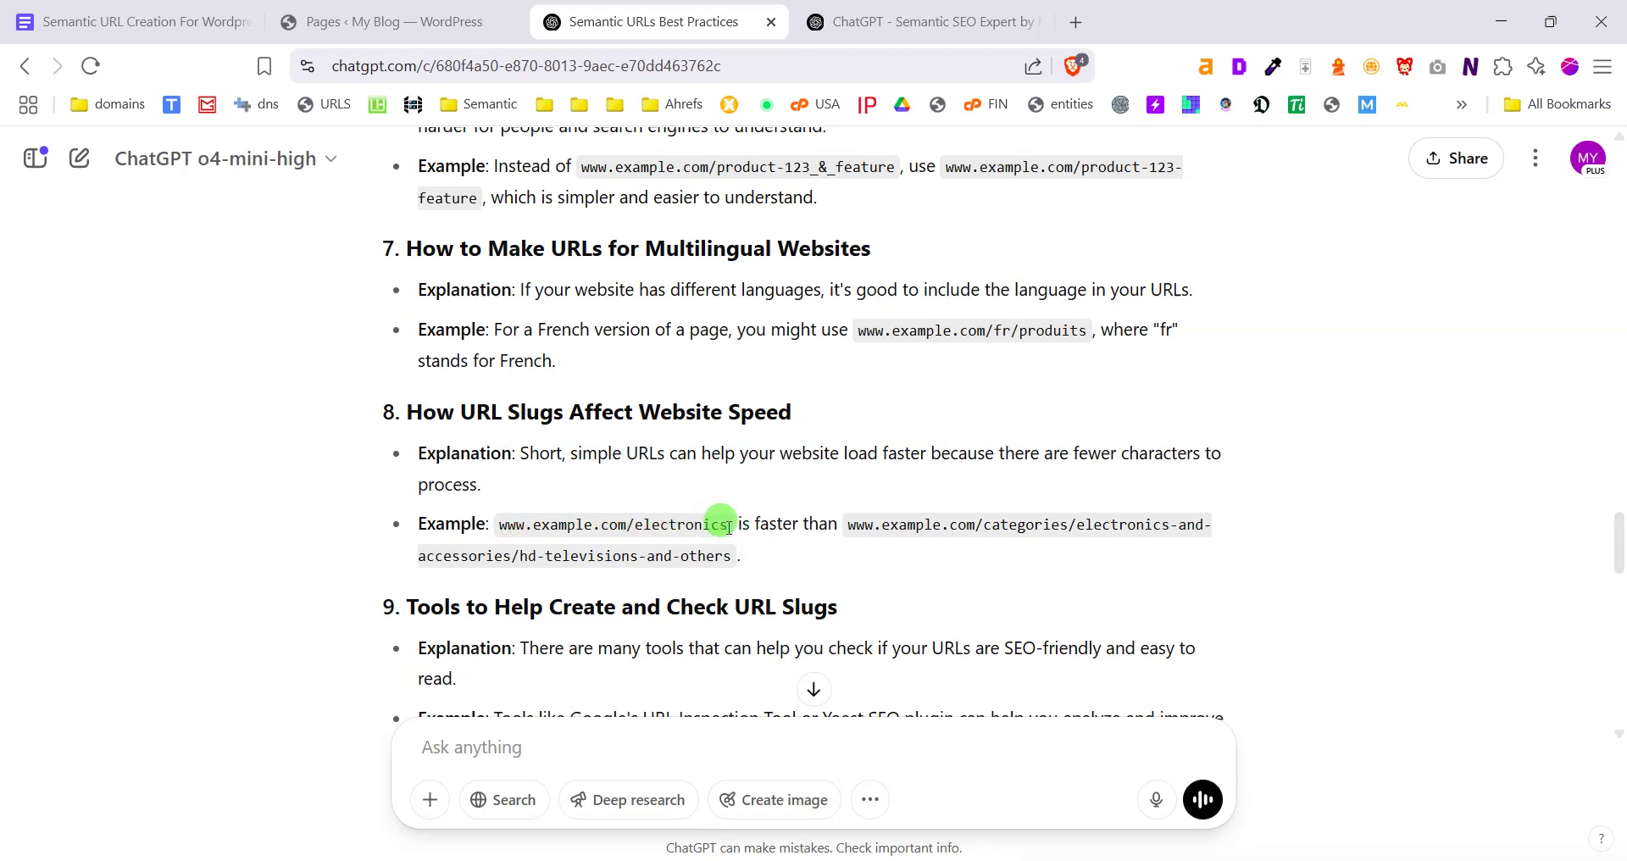
left_click_drag(729, 527, 636, 526)
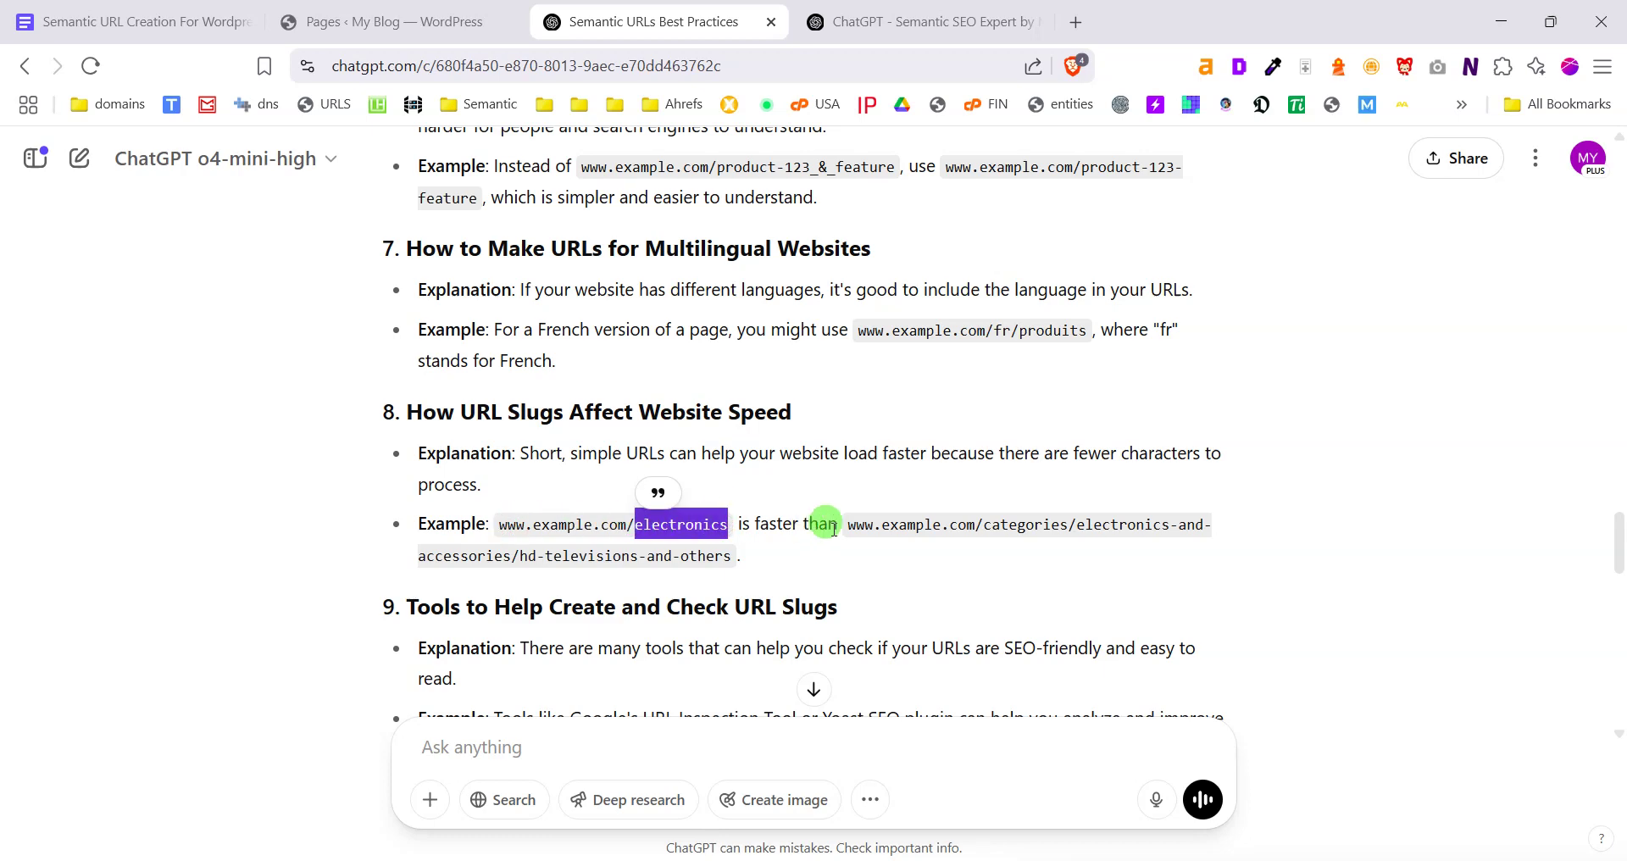
left_click(990, 523)
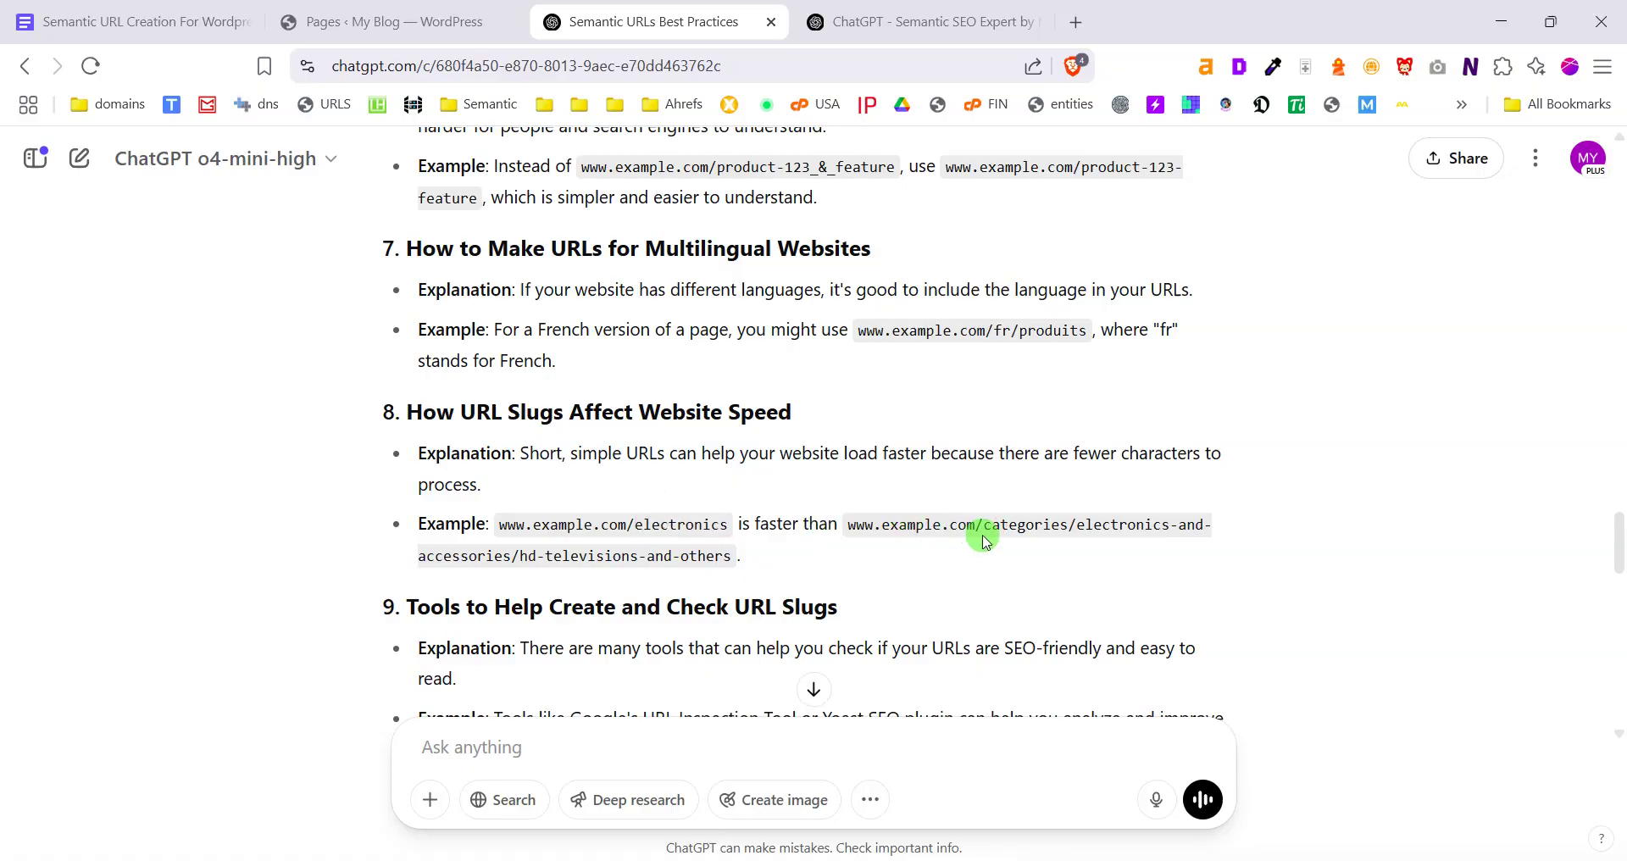
left_click_drag(983, 523, 1079, 526)
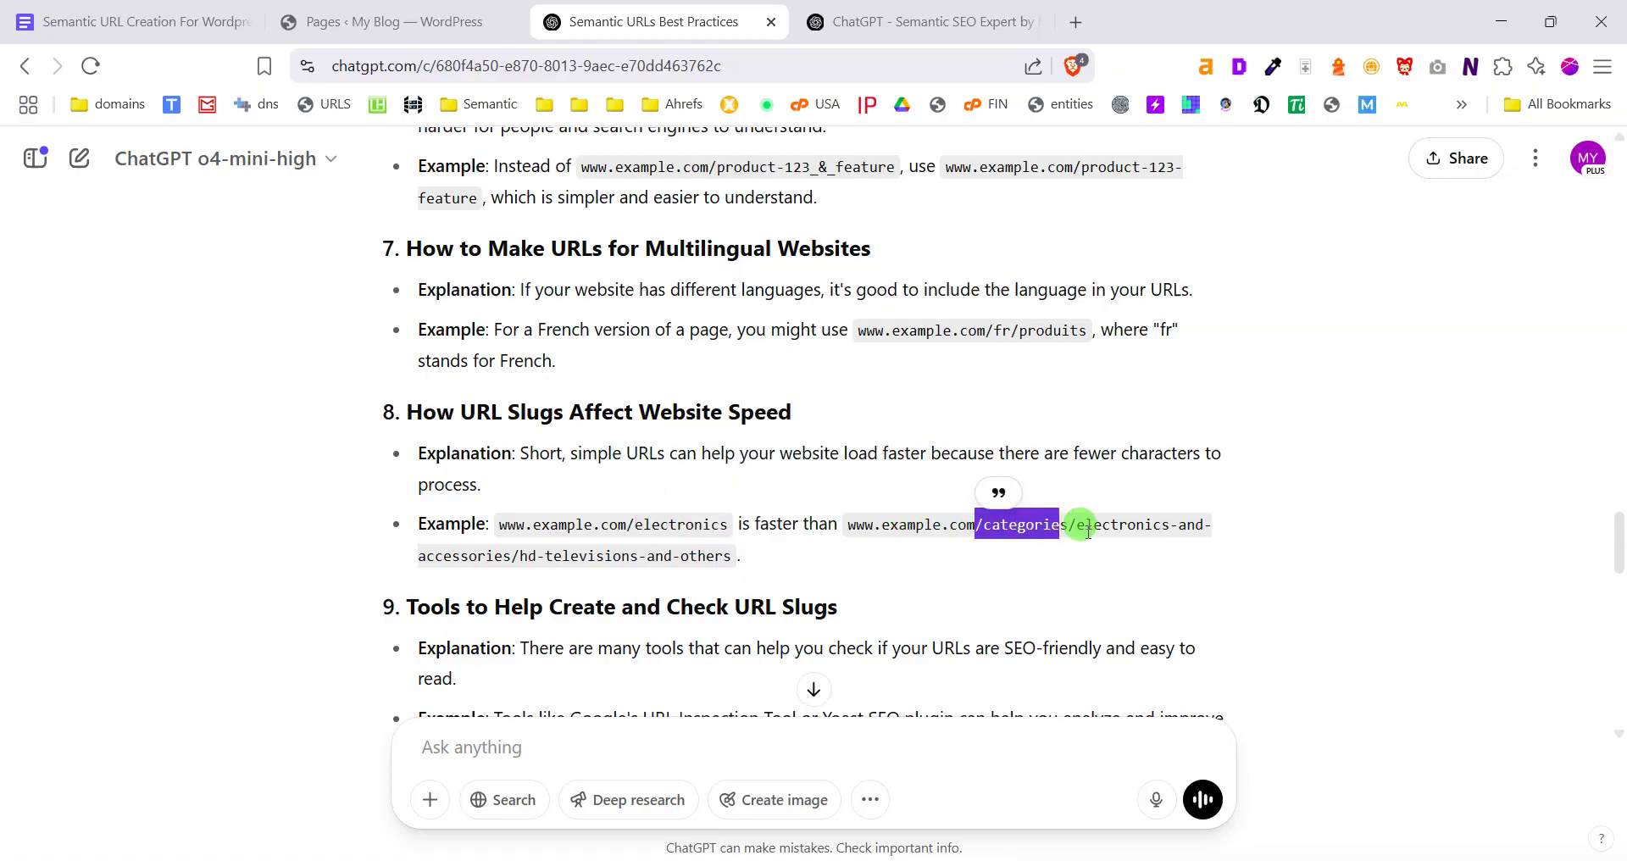
left_click(1087, 525)
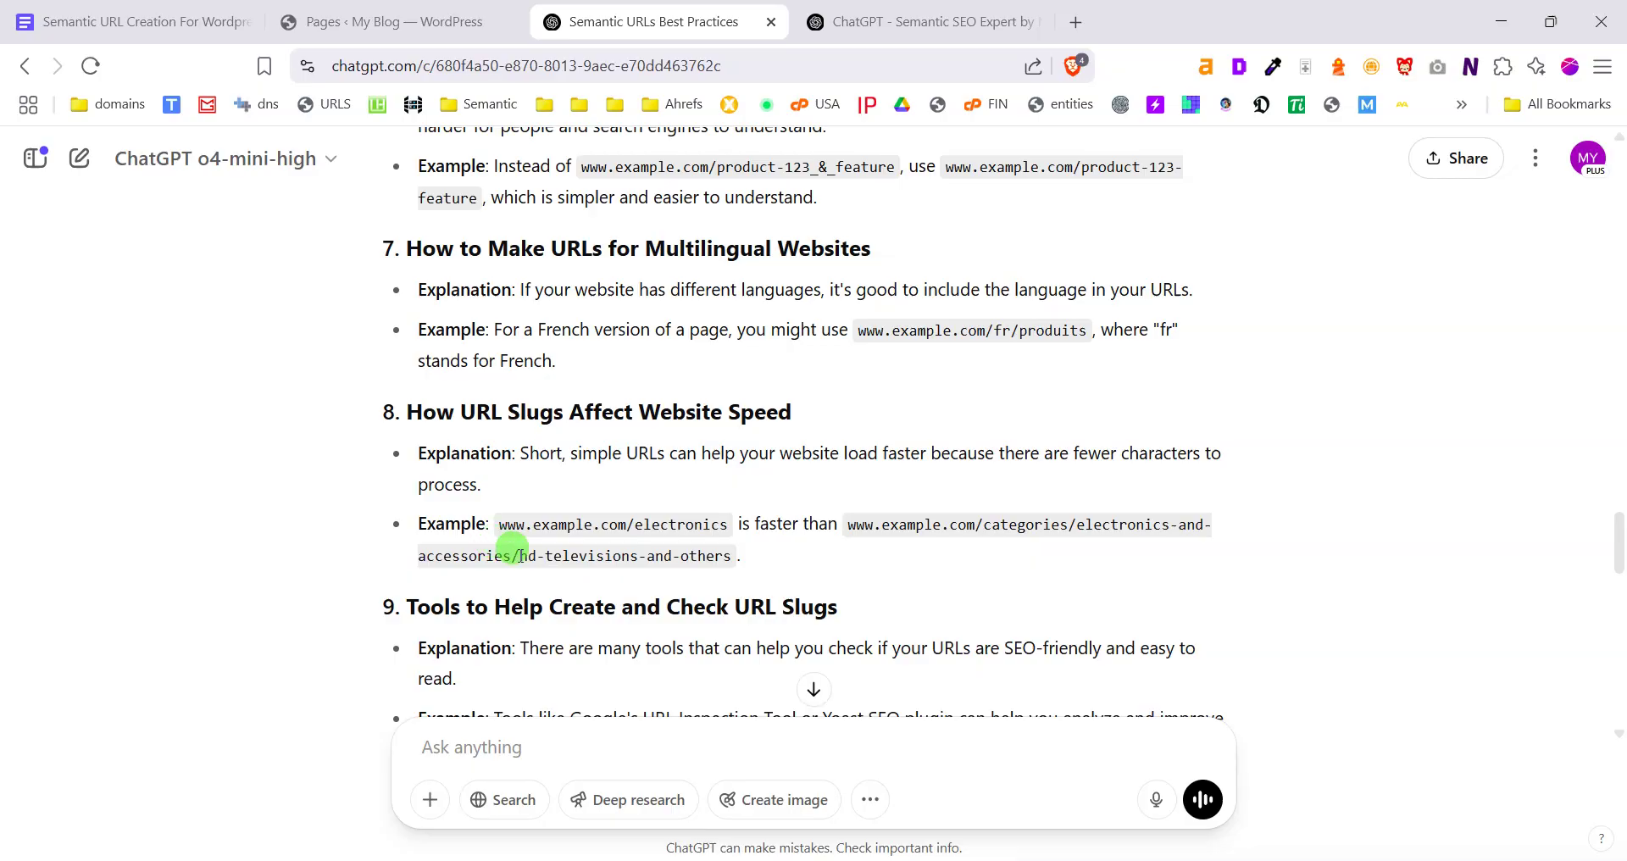
left_click_drag(514, 551, 707, 555)
Read the sections on URL slug tools, parent-child URLs in WordPress and changing slugs without breaking SEO
scroll(712, 564, "down", 1)
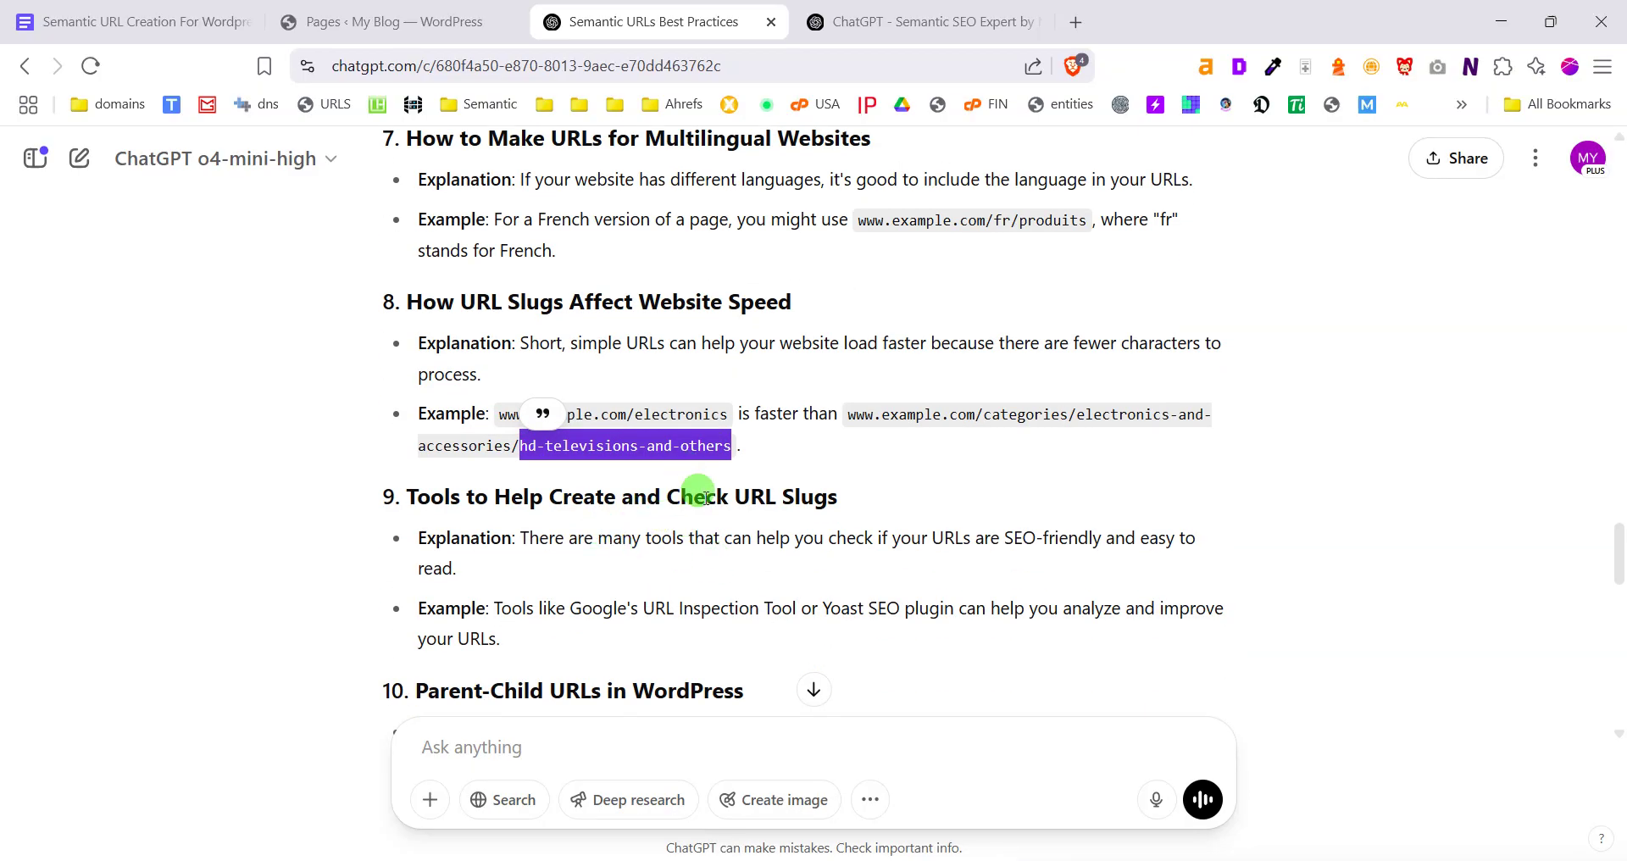
scroll(548, 487, "down", 1)
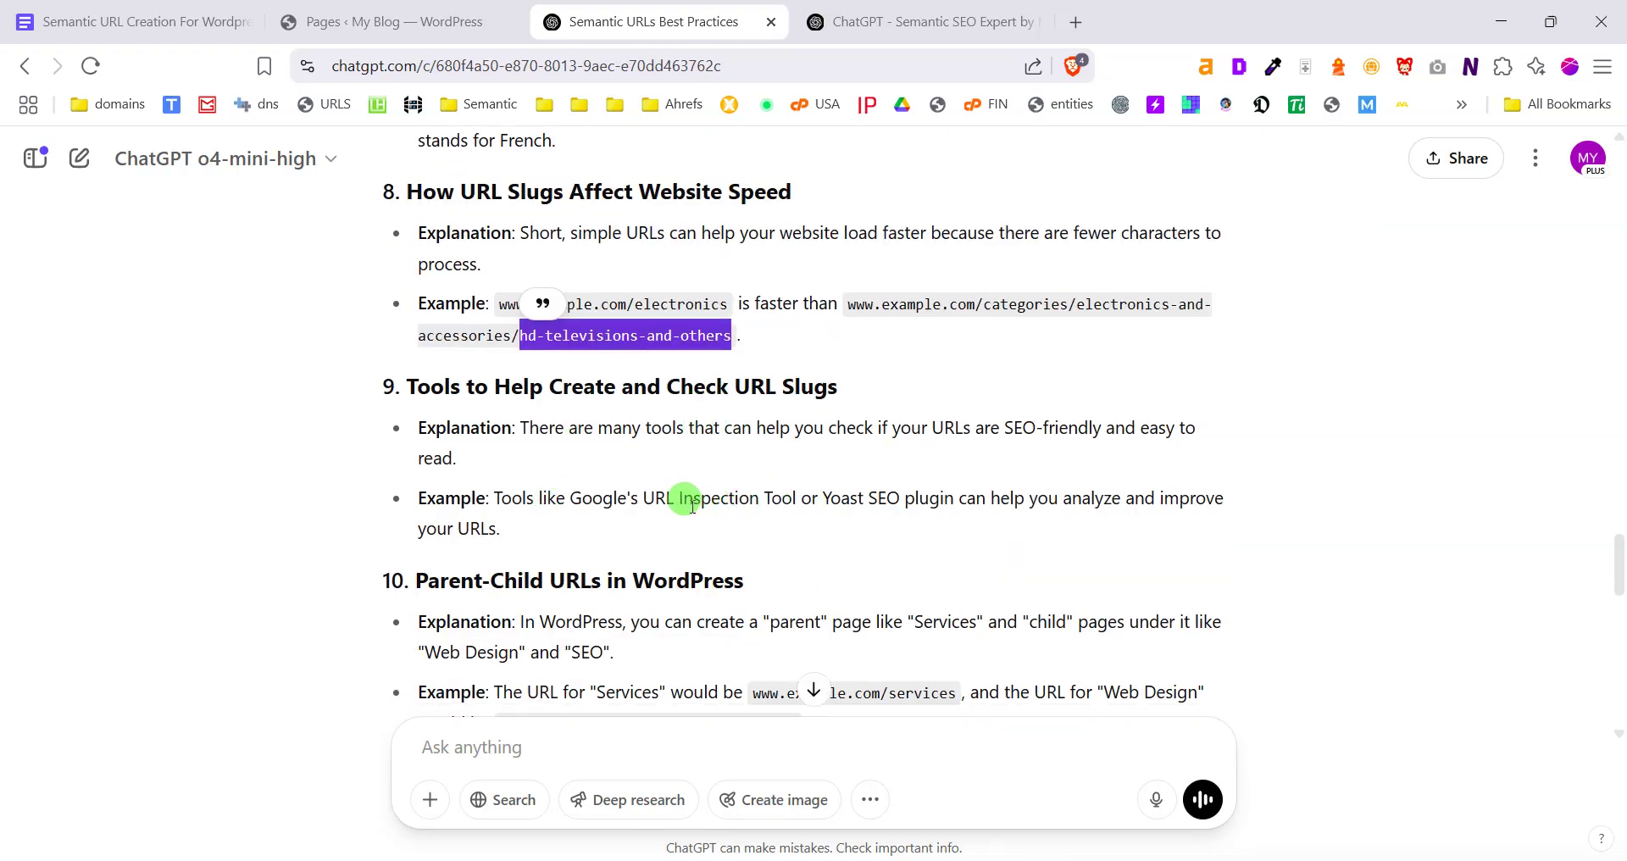
scroll(975, 485, "down", 1)
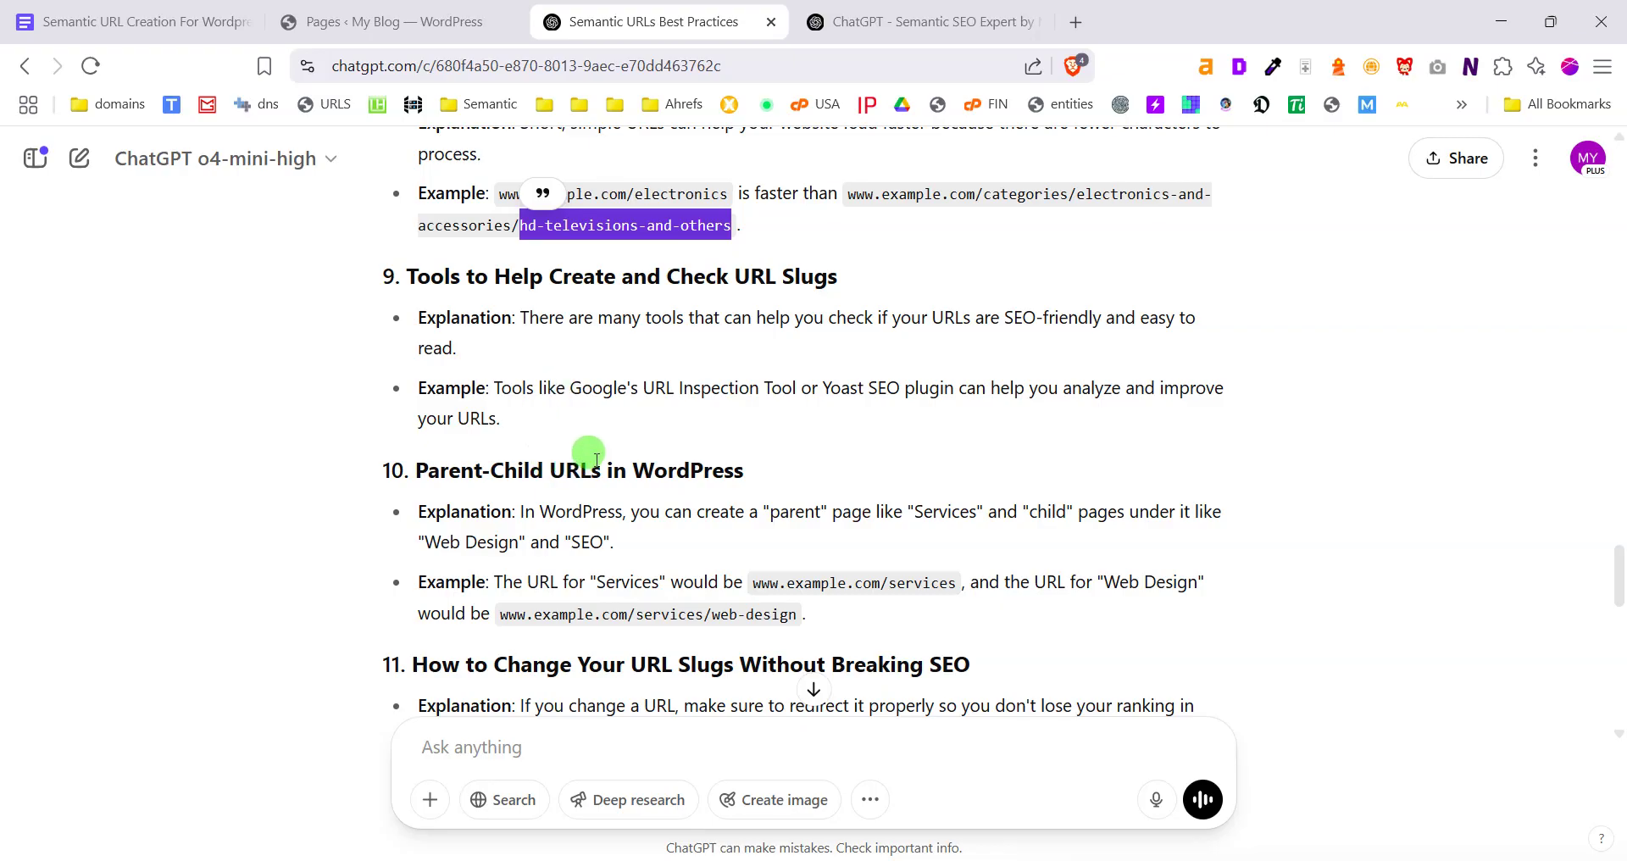
scroll(611, 493, "down", 1)
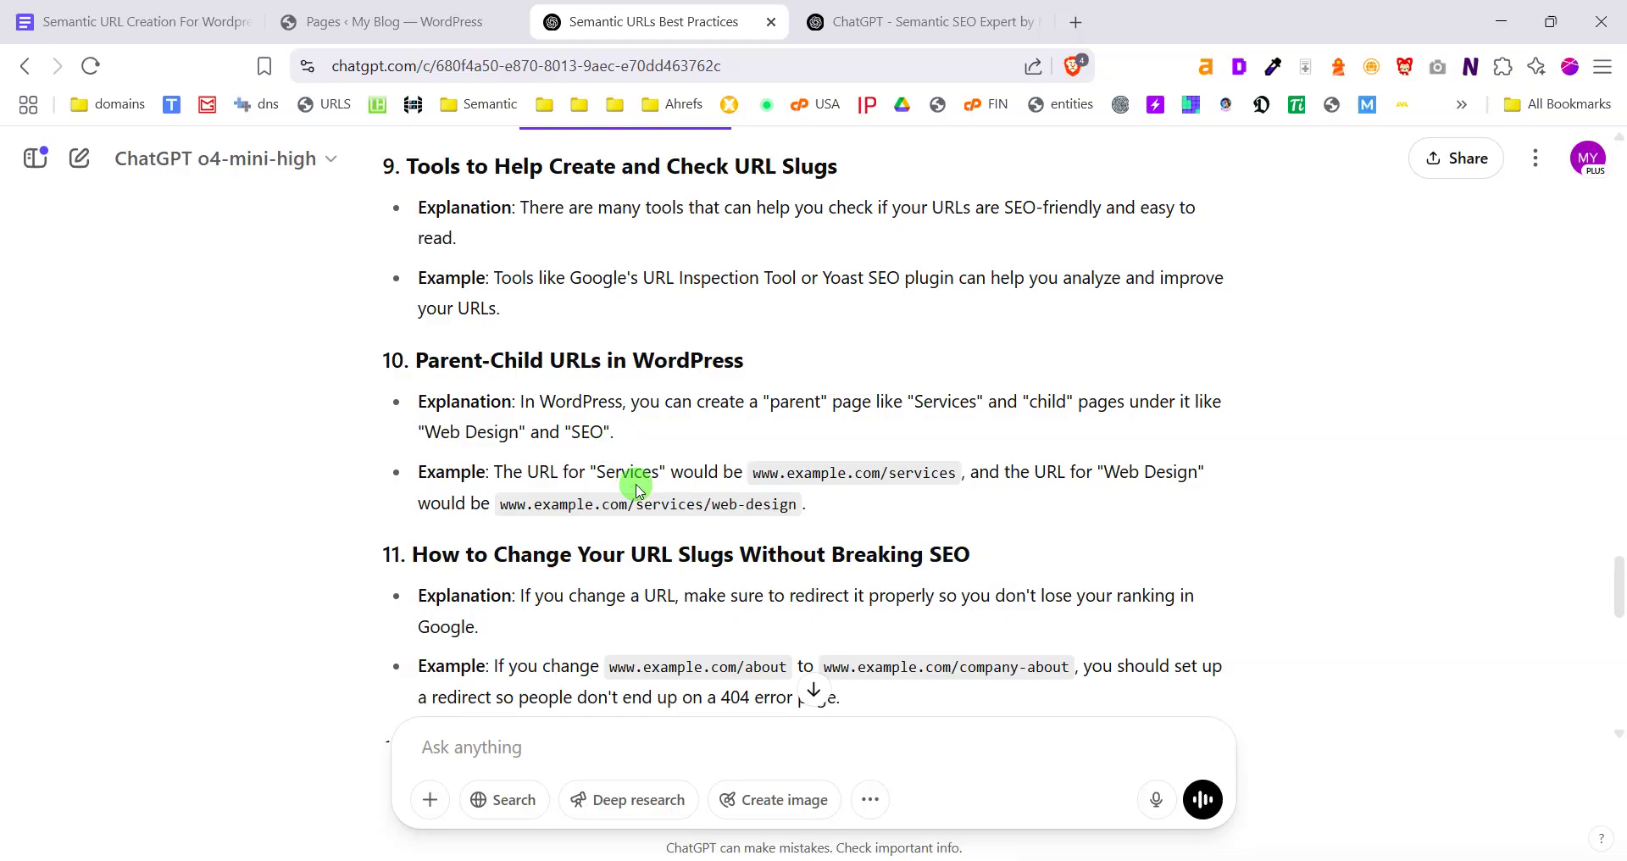
scroll(711, 492, "down", 1)
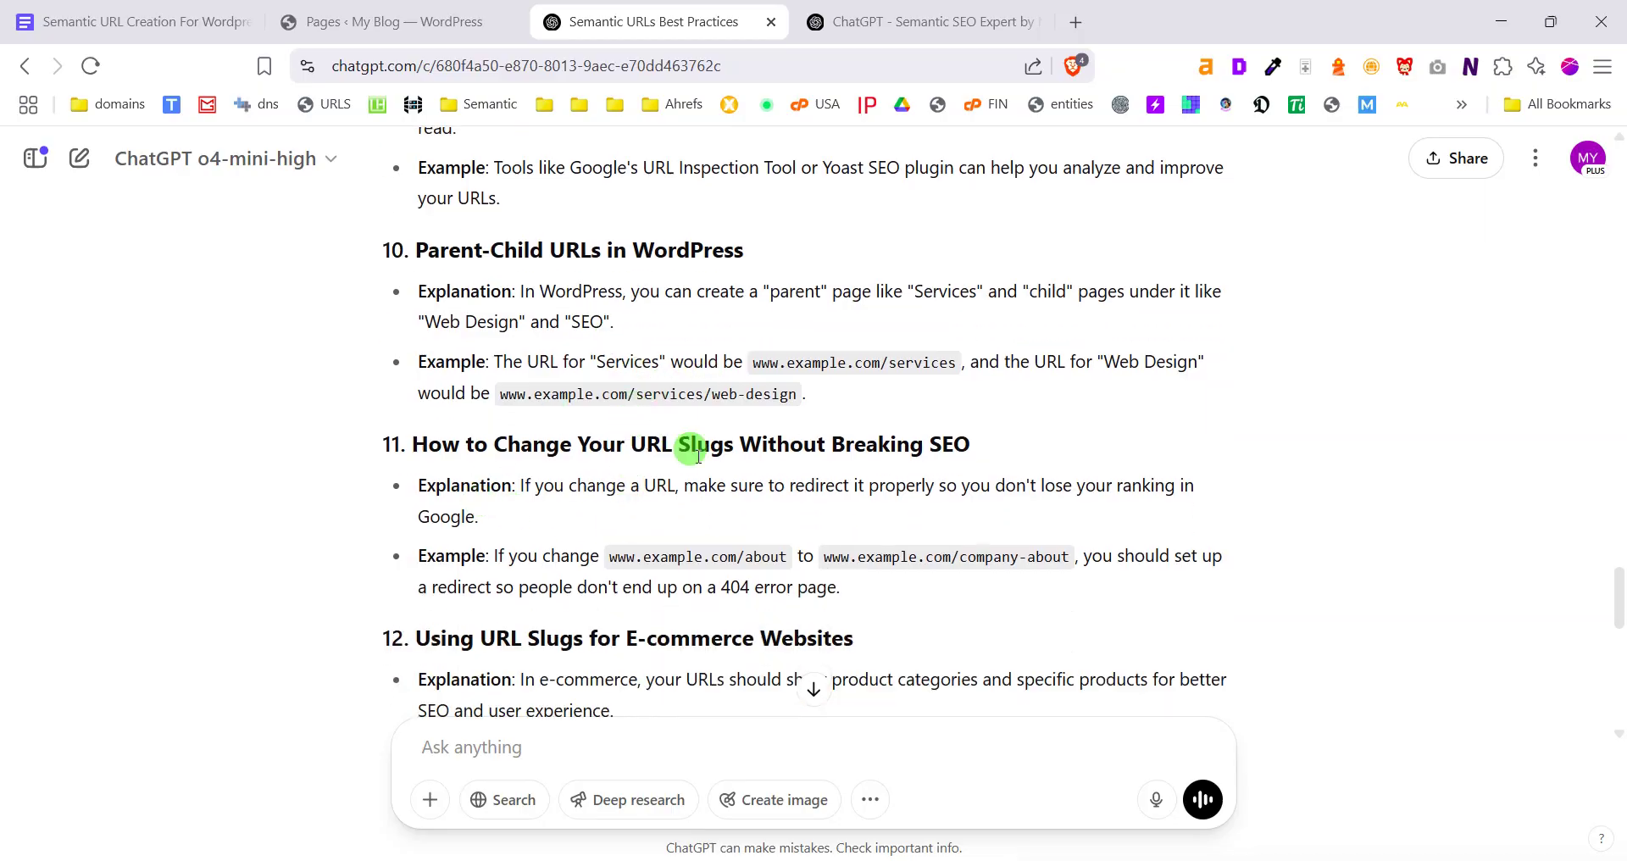
scroll(736, 512, "down", 1)
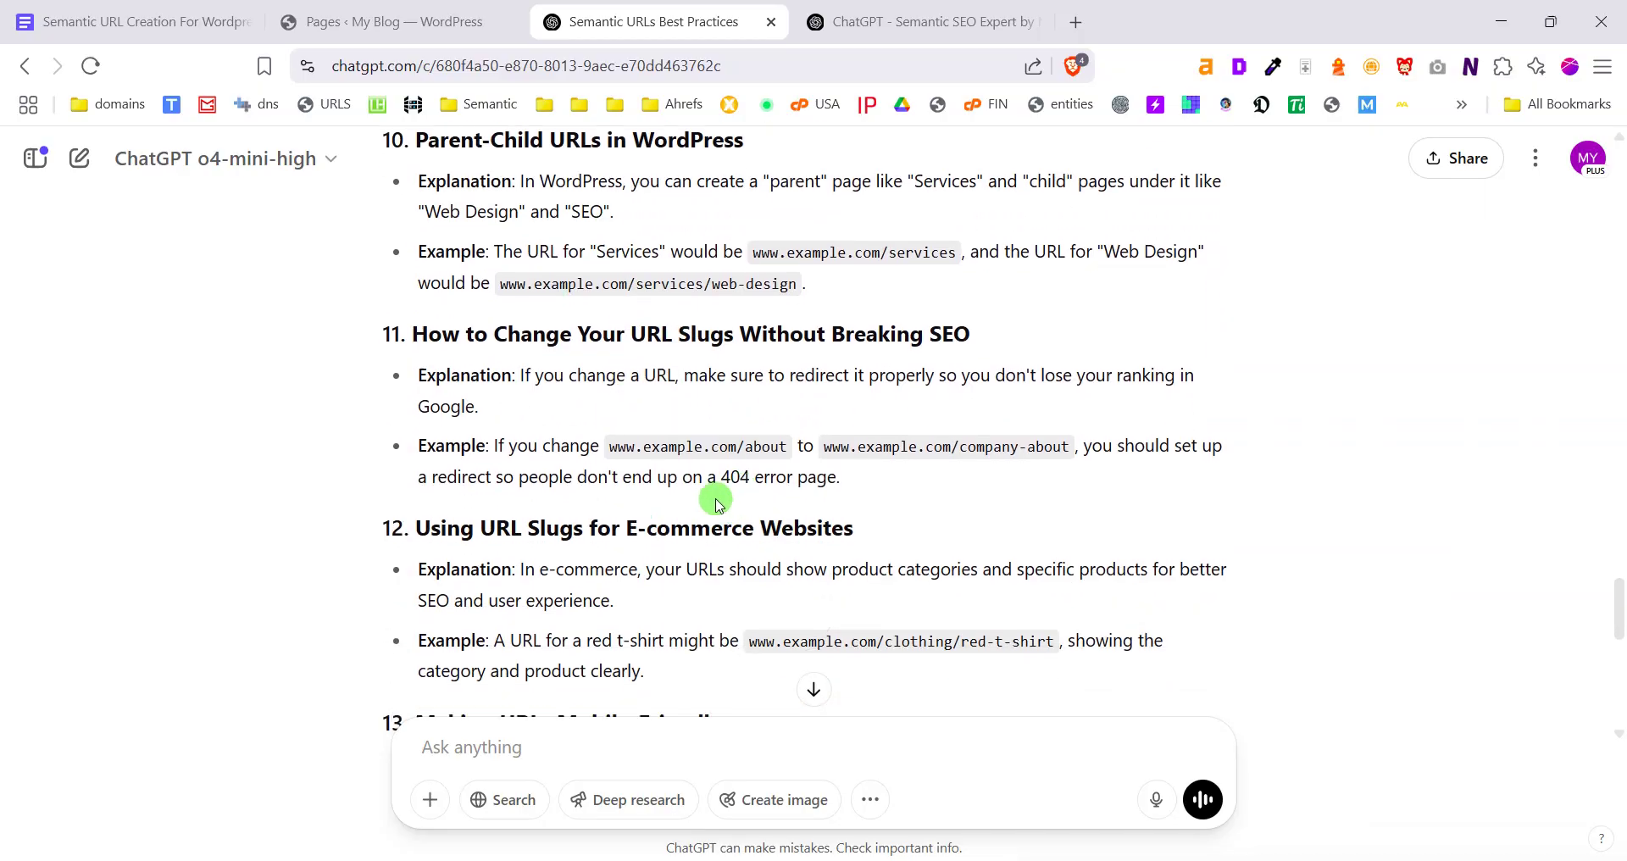
scroll(686, 518, "down", 1)
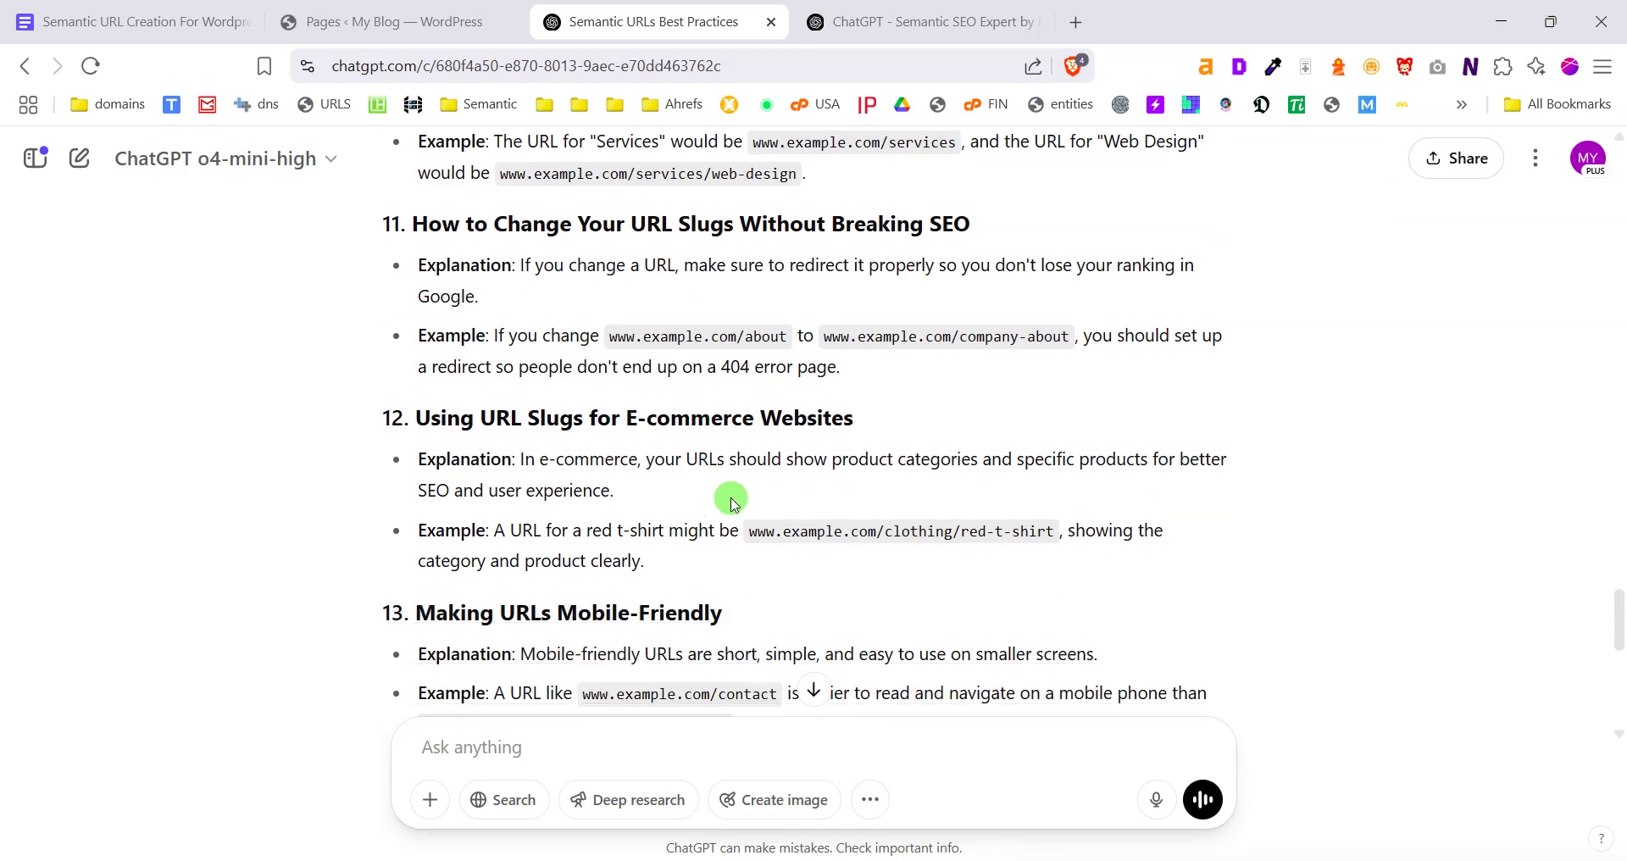
Examine the "Using URL Slugs for E-commerce Websites" section, highlighting red-t-shirt in the clothing example URL
left_click_drag(461, 418, 589, 416)
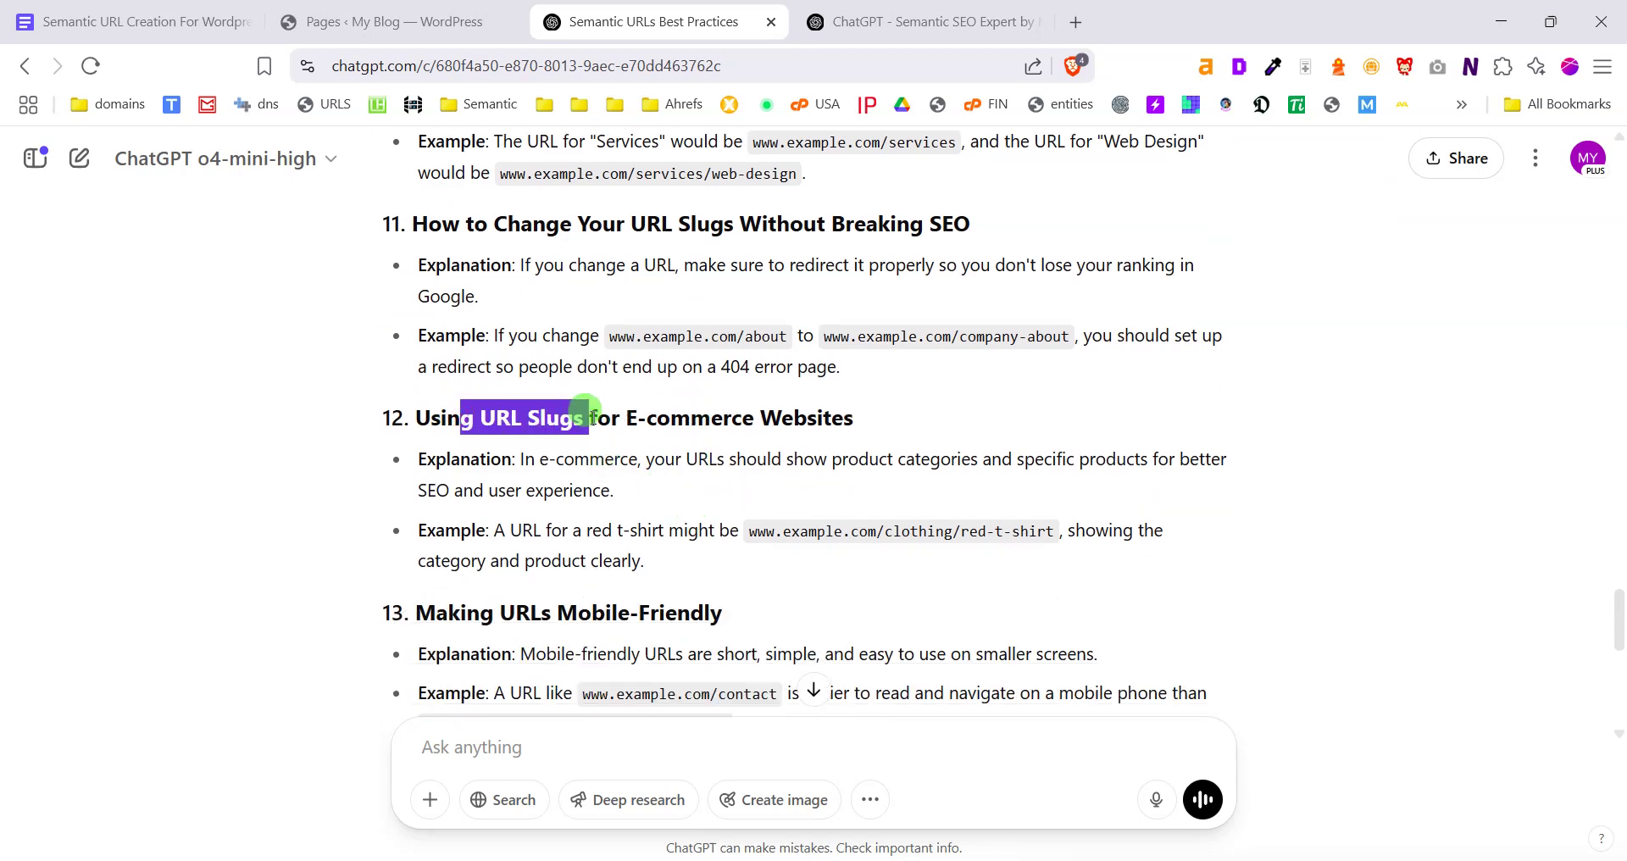
left_click(851, 419)
left_click_drag(568, 530, 743, 531)
left_click(890, 525)
left_click_drag(892, 534, 1060, 537)
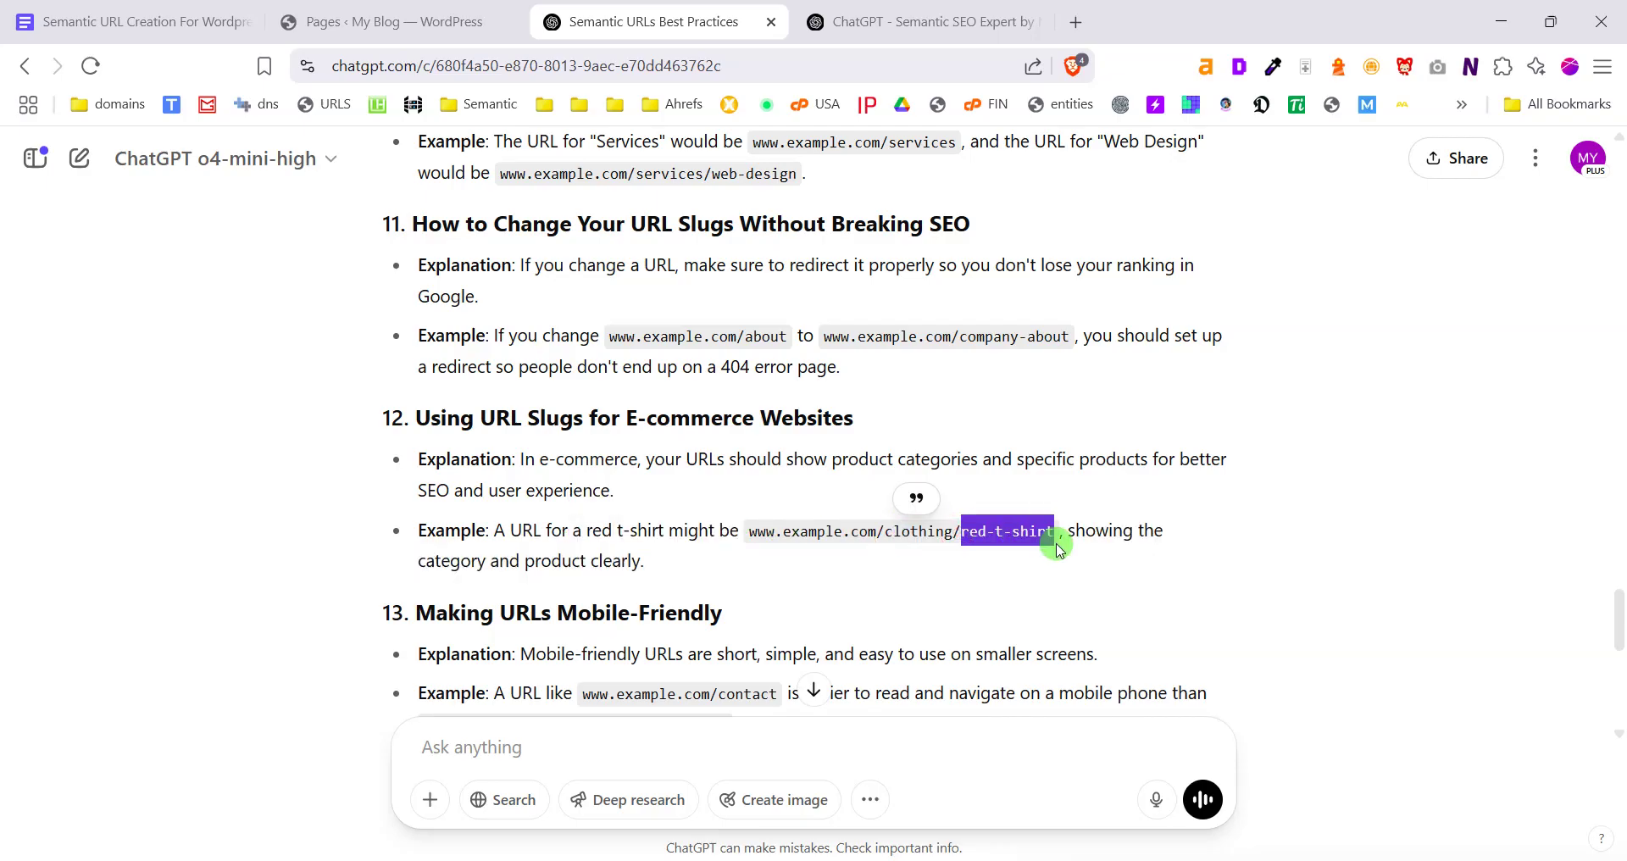
Read the remaining sections on mobile-friendly URLs, campaign tracking URLs and common URL structure mistakes
scroll(571, 552, "down", 1)
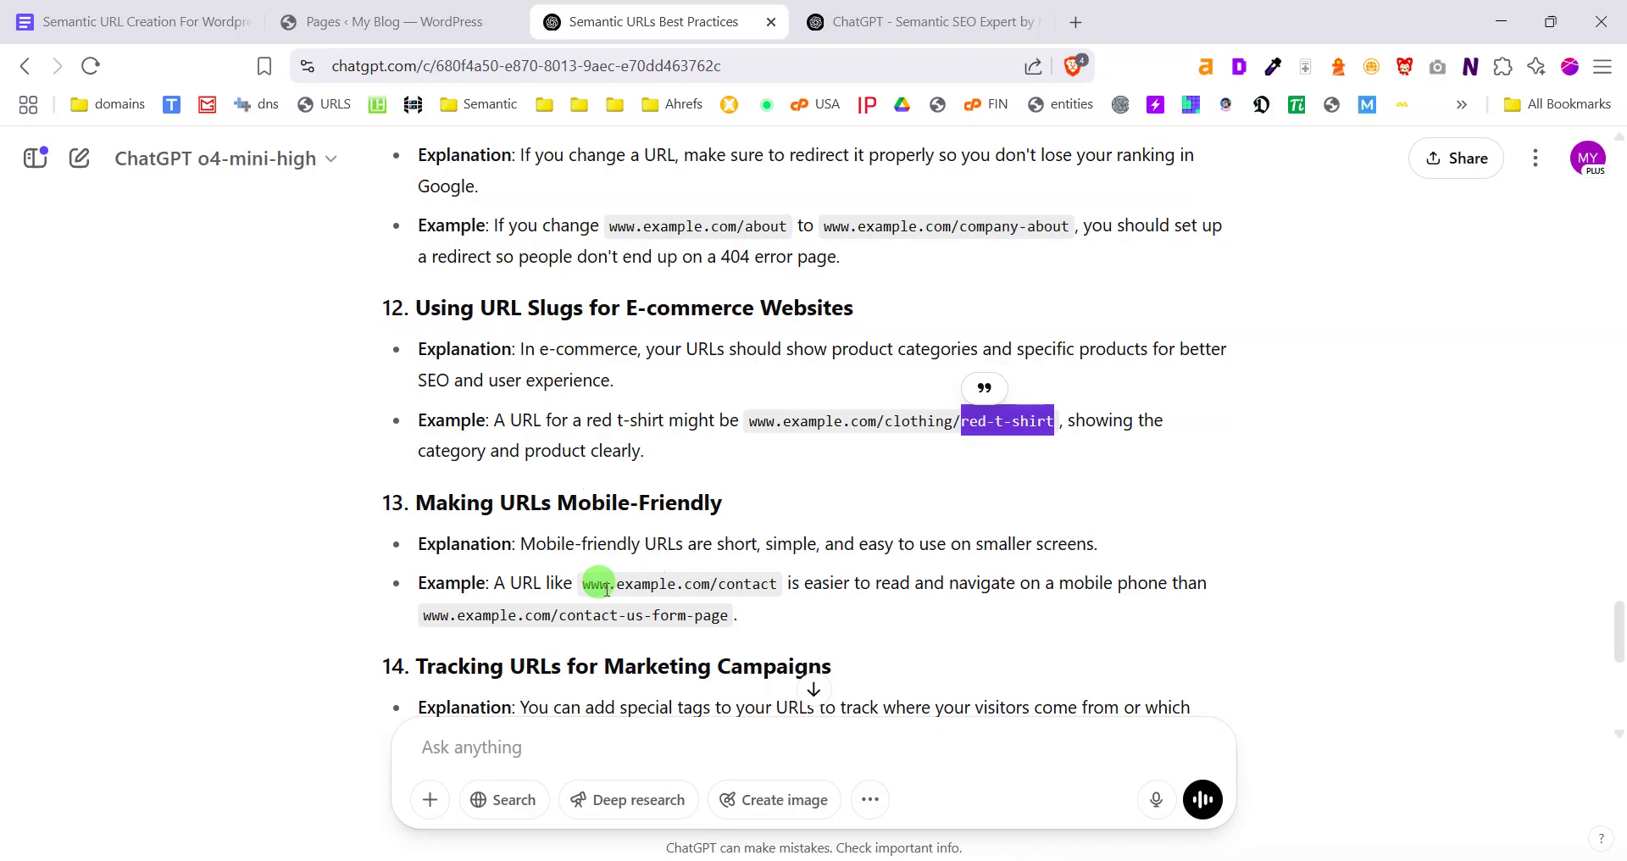
scroll(745, 568, "down", 3)
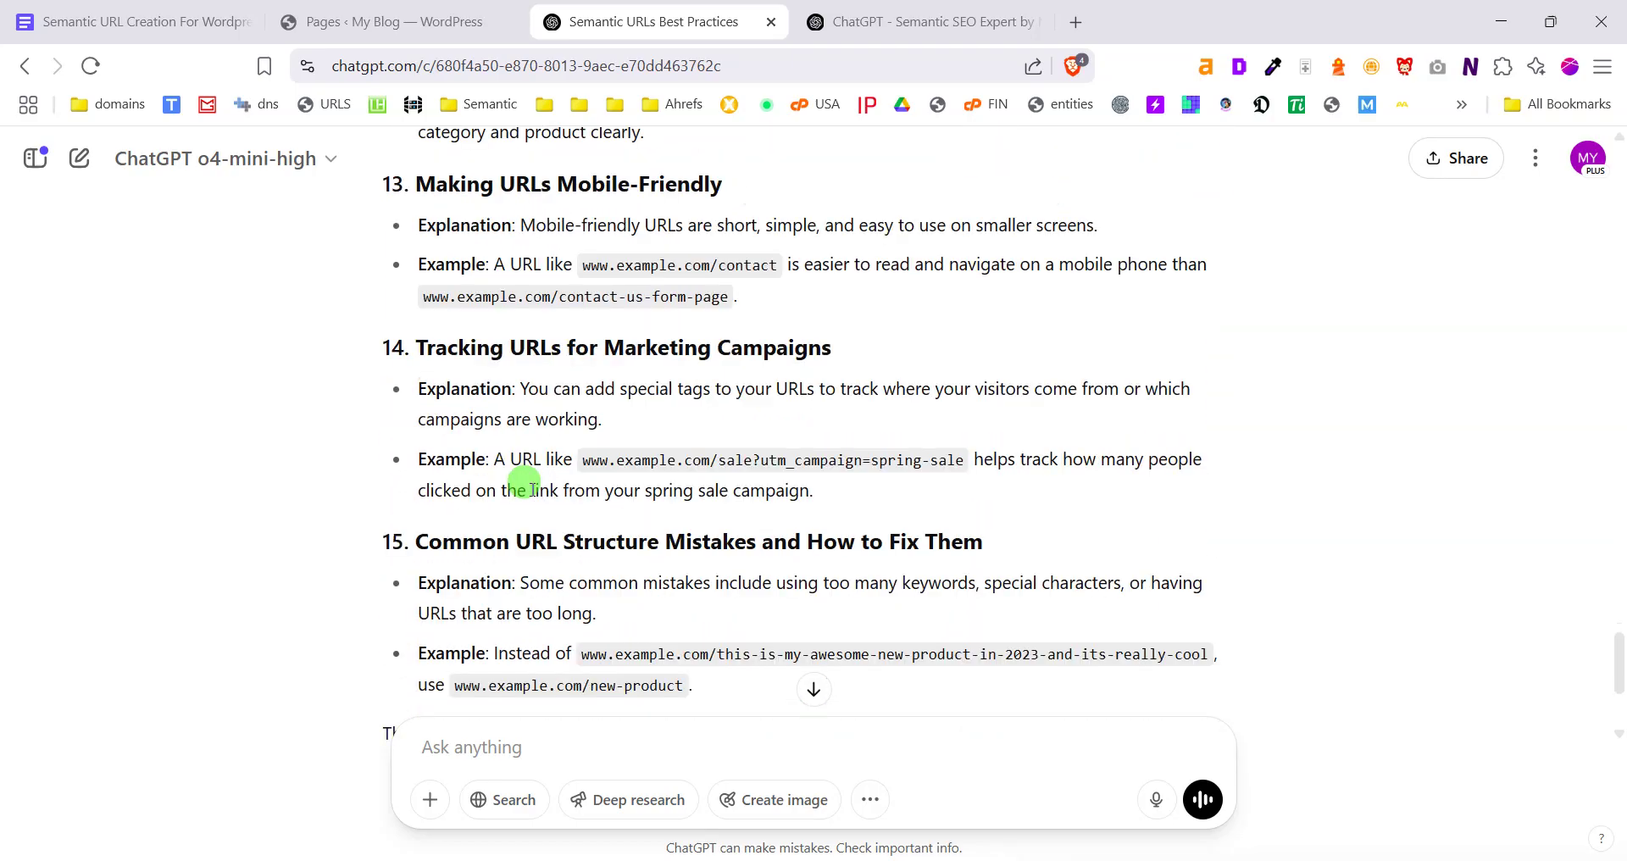
scroll(769, 490, "down", 1)
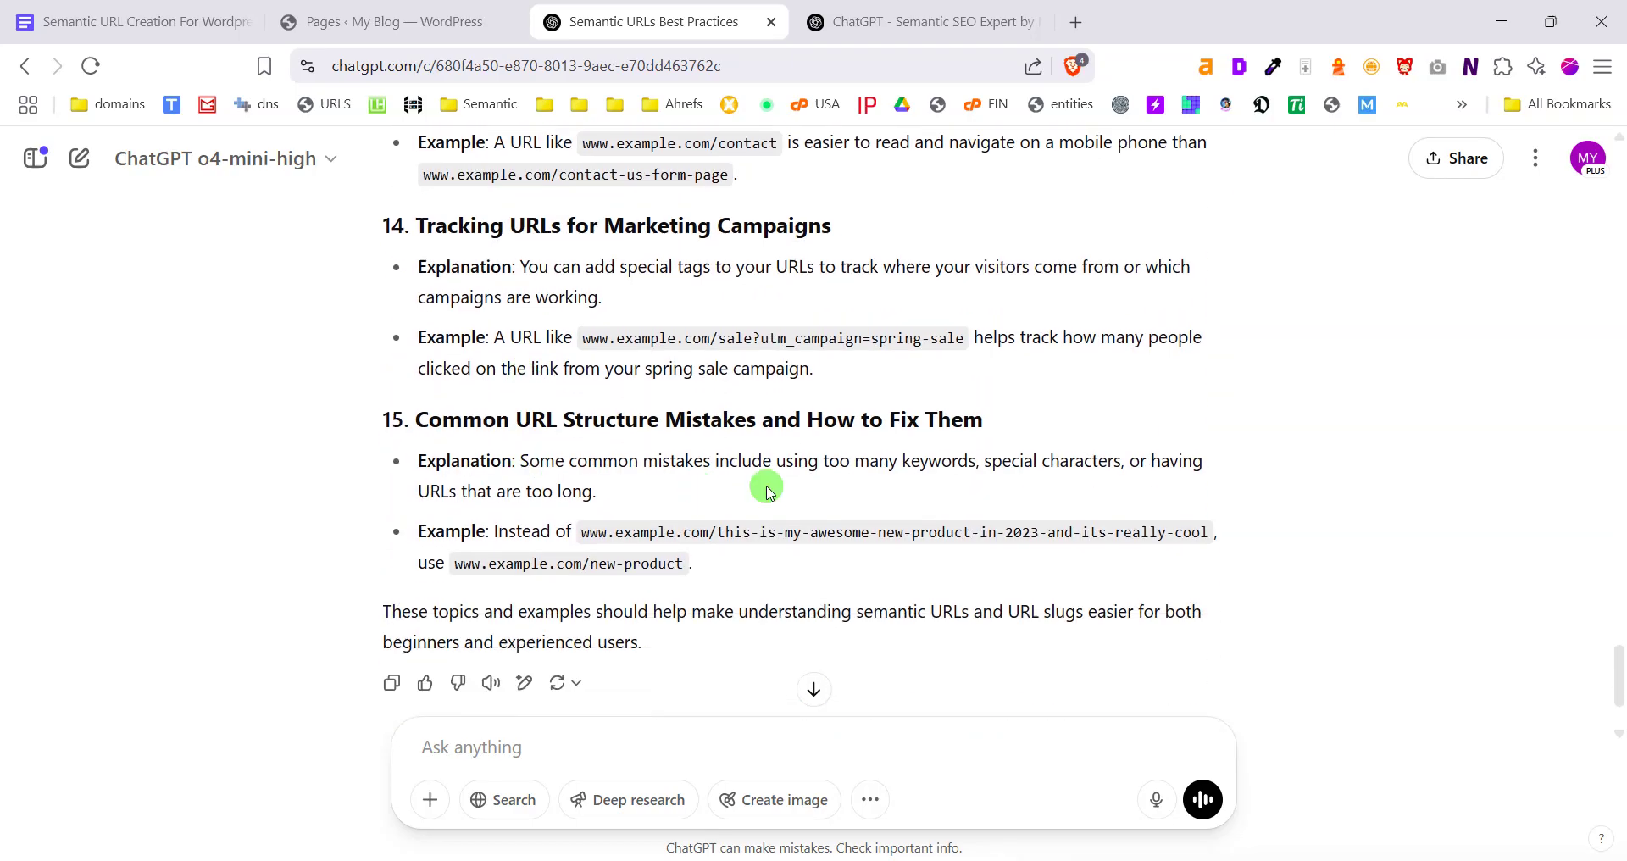
Switch to the WordPress dashboard and start adding a new page
left_click(346, 10)
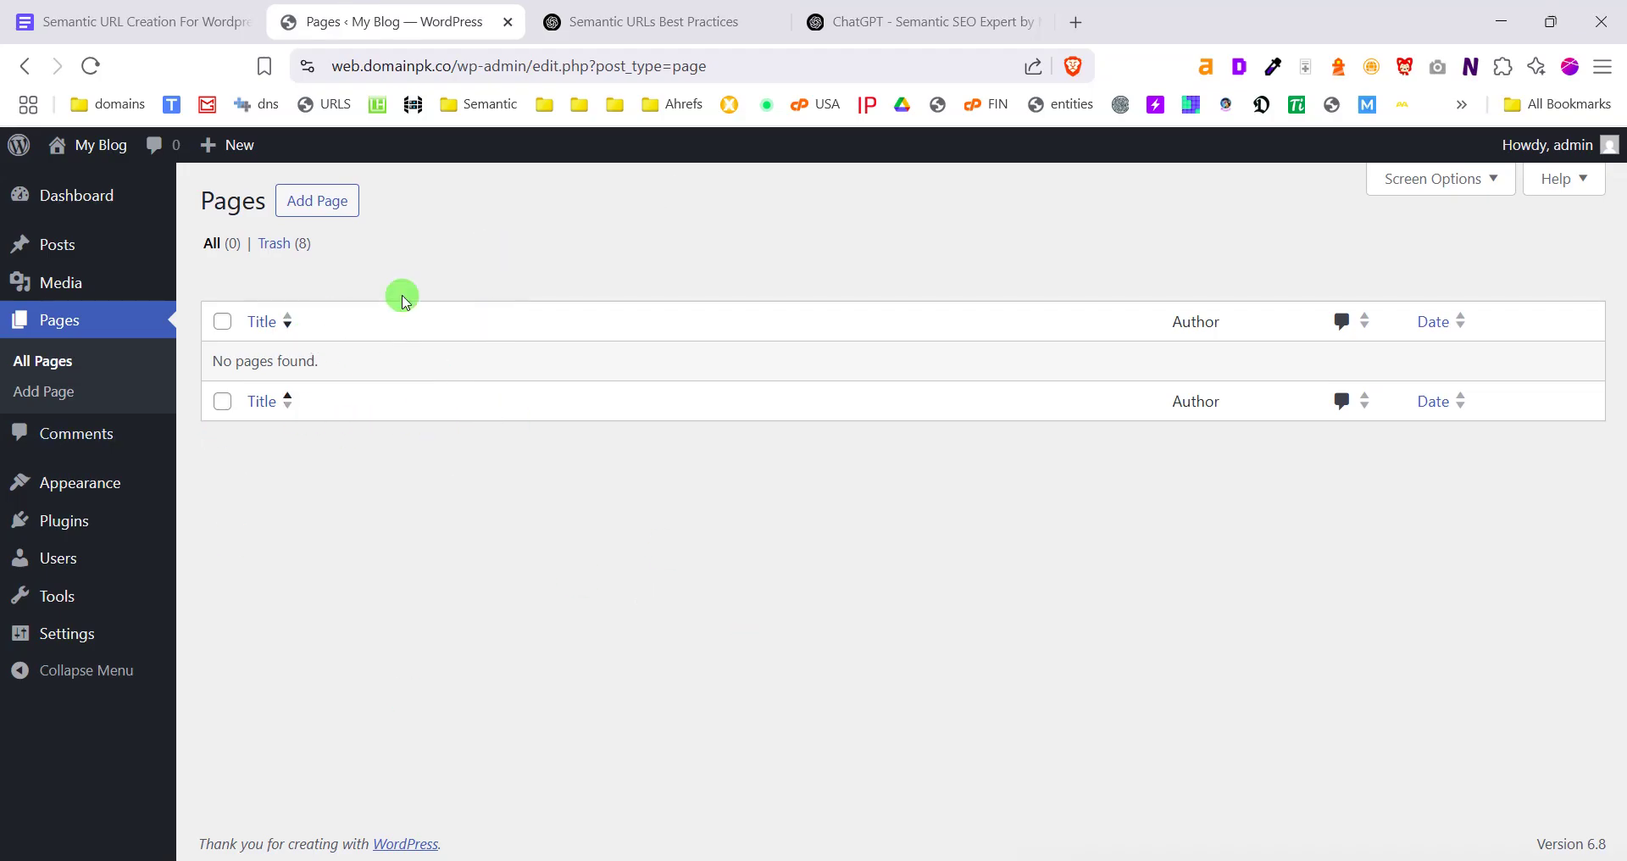
left_click(334, 201)
Copy "clothing" from the e-commerce URL example in ChatGPT and title the new WordPress page "Clothing"
left_click(623, 10)
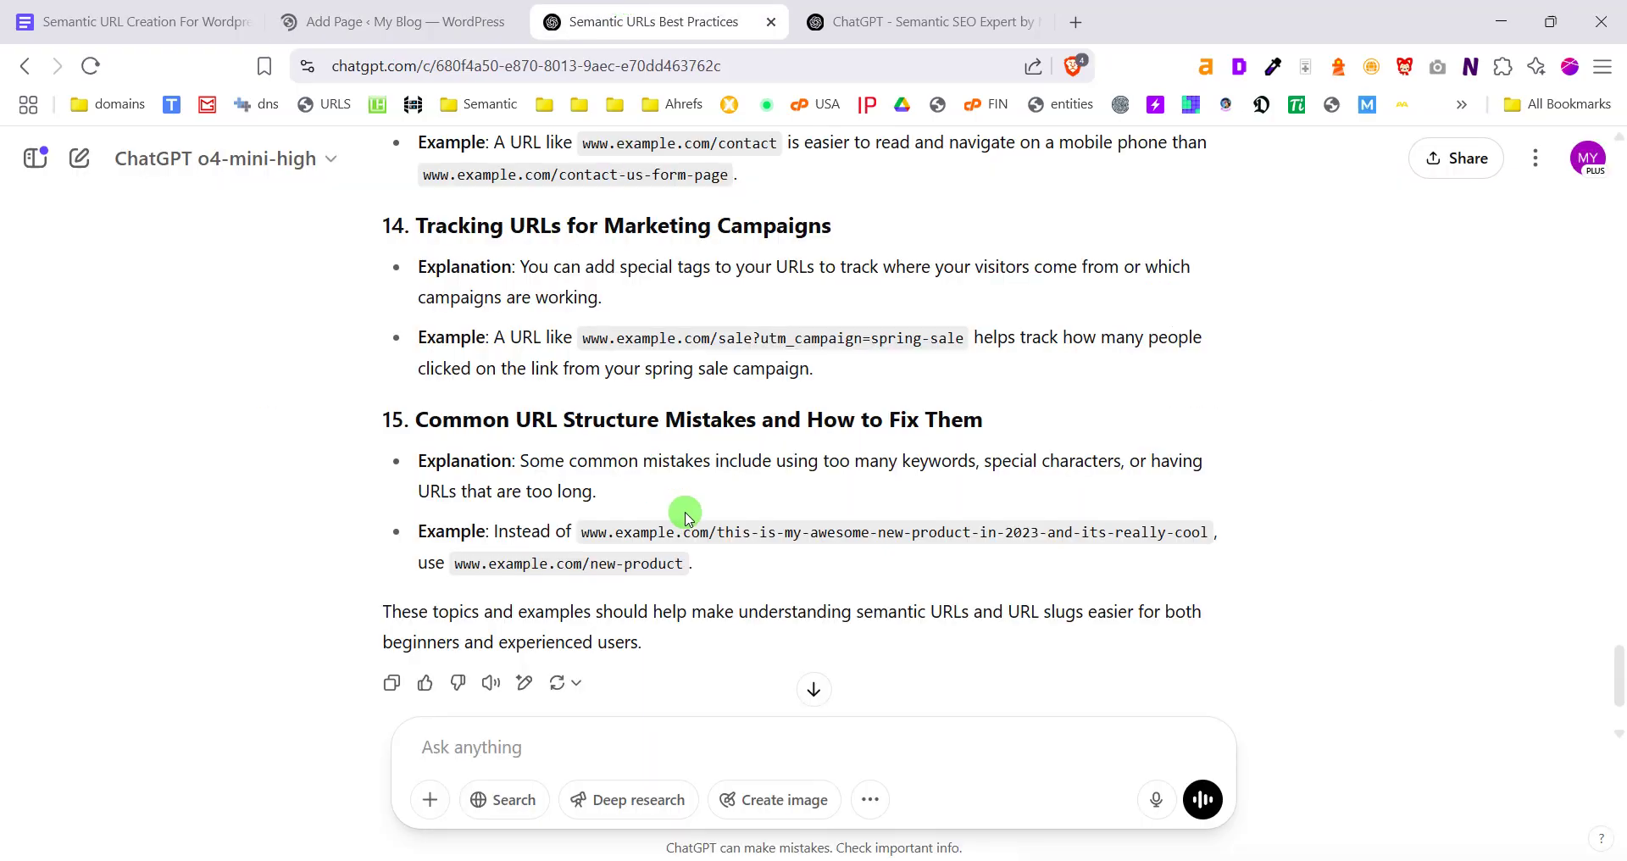
scroll(938, 506, "up", 6)
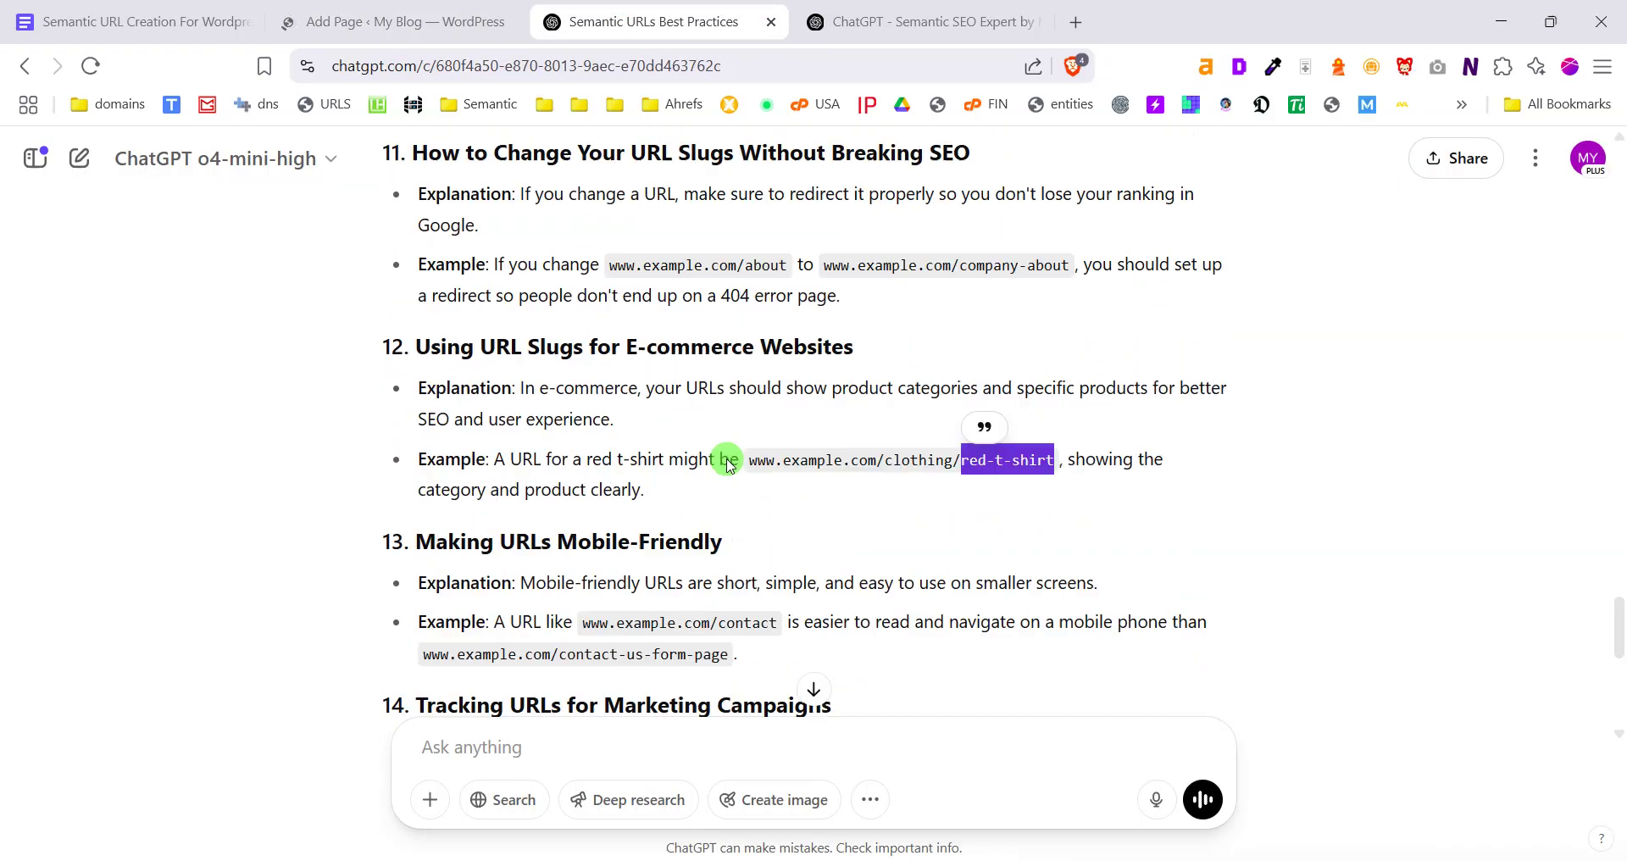
left_click(896, 530)
left_click_drag(884, 531, 930, 527)
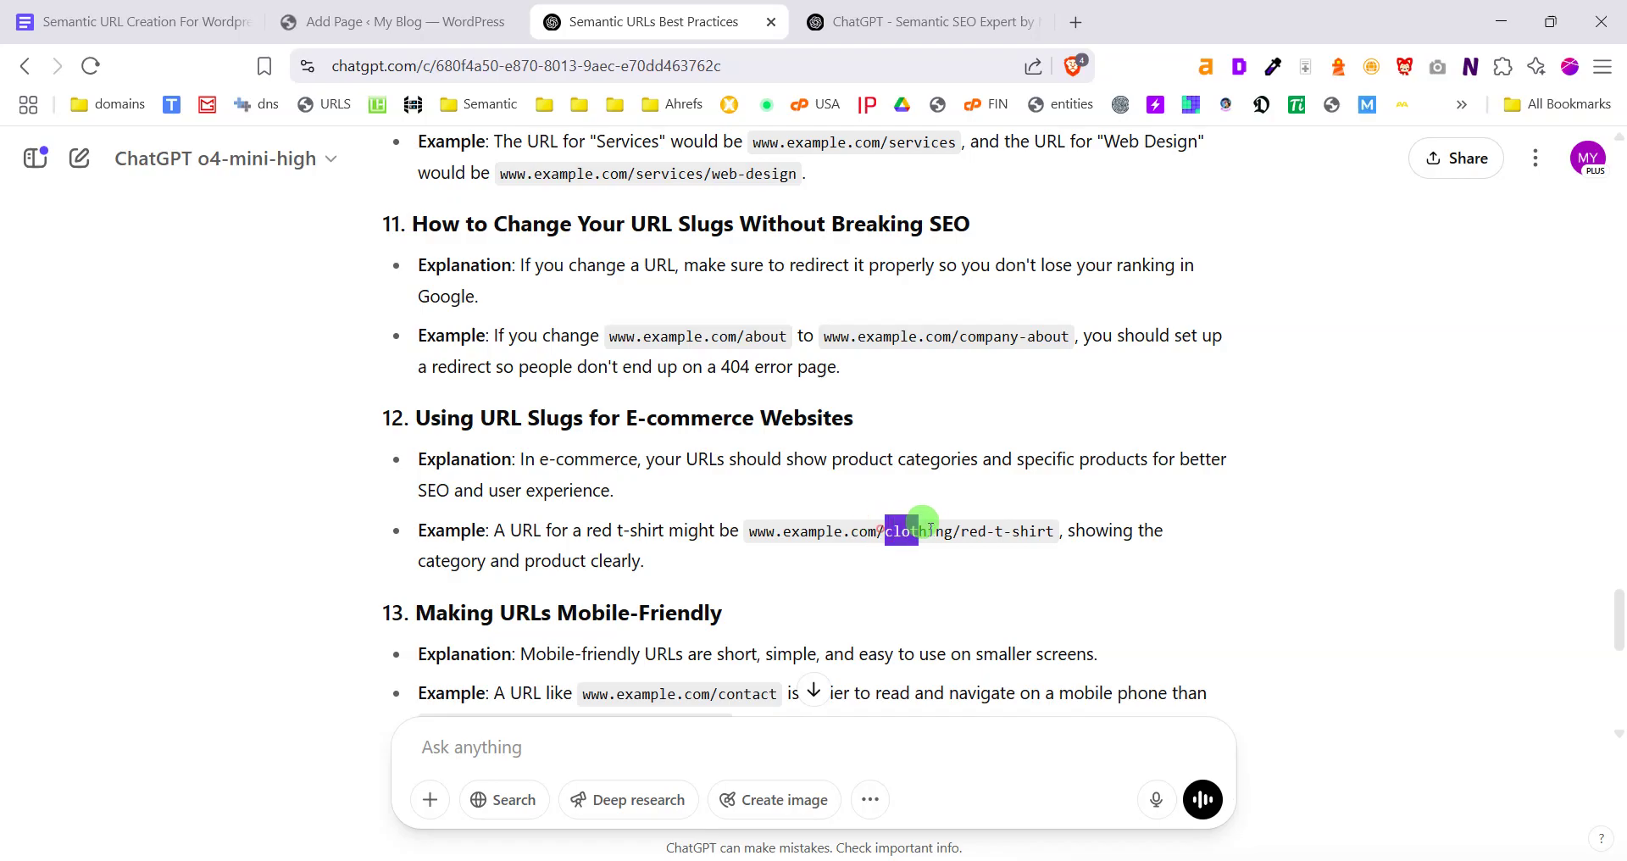
key("ctrl+c")
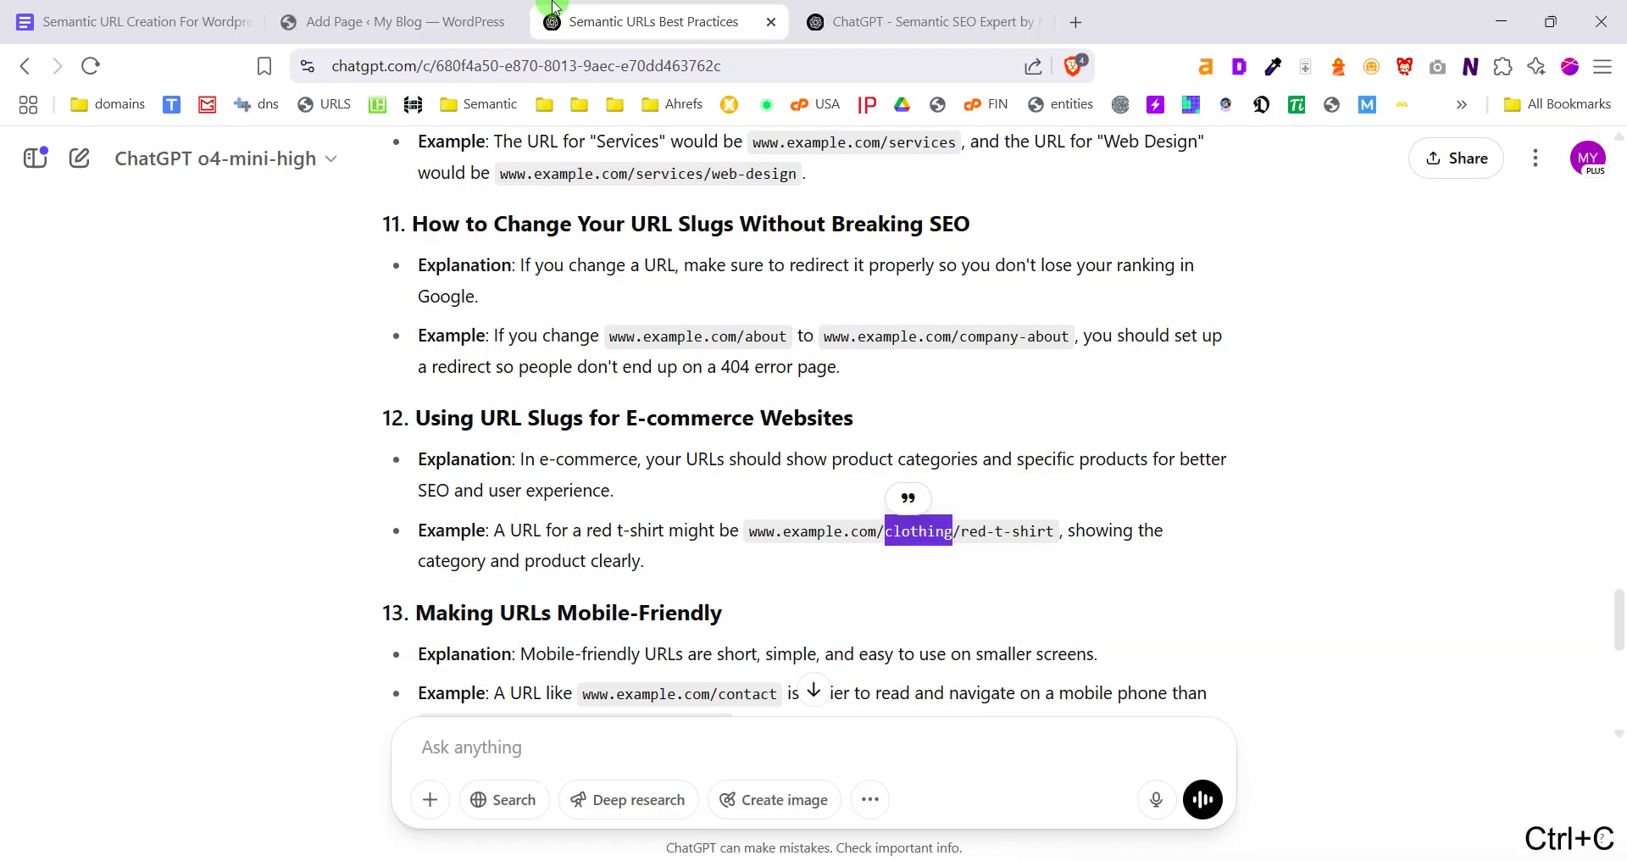
left_click(356, 24)
key("ctrl+v")
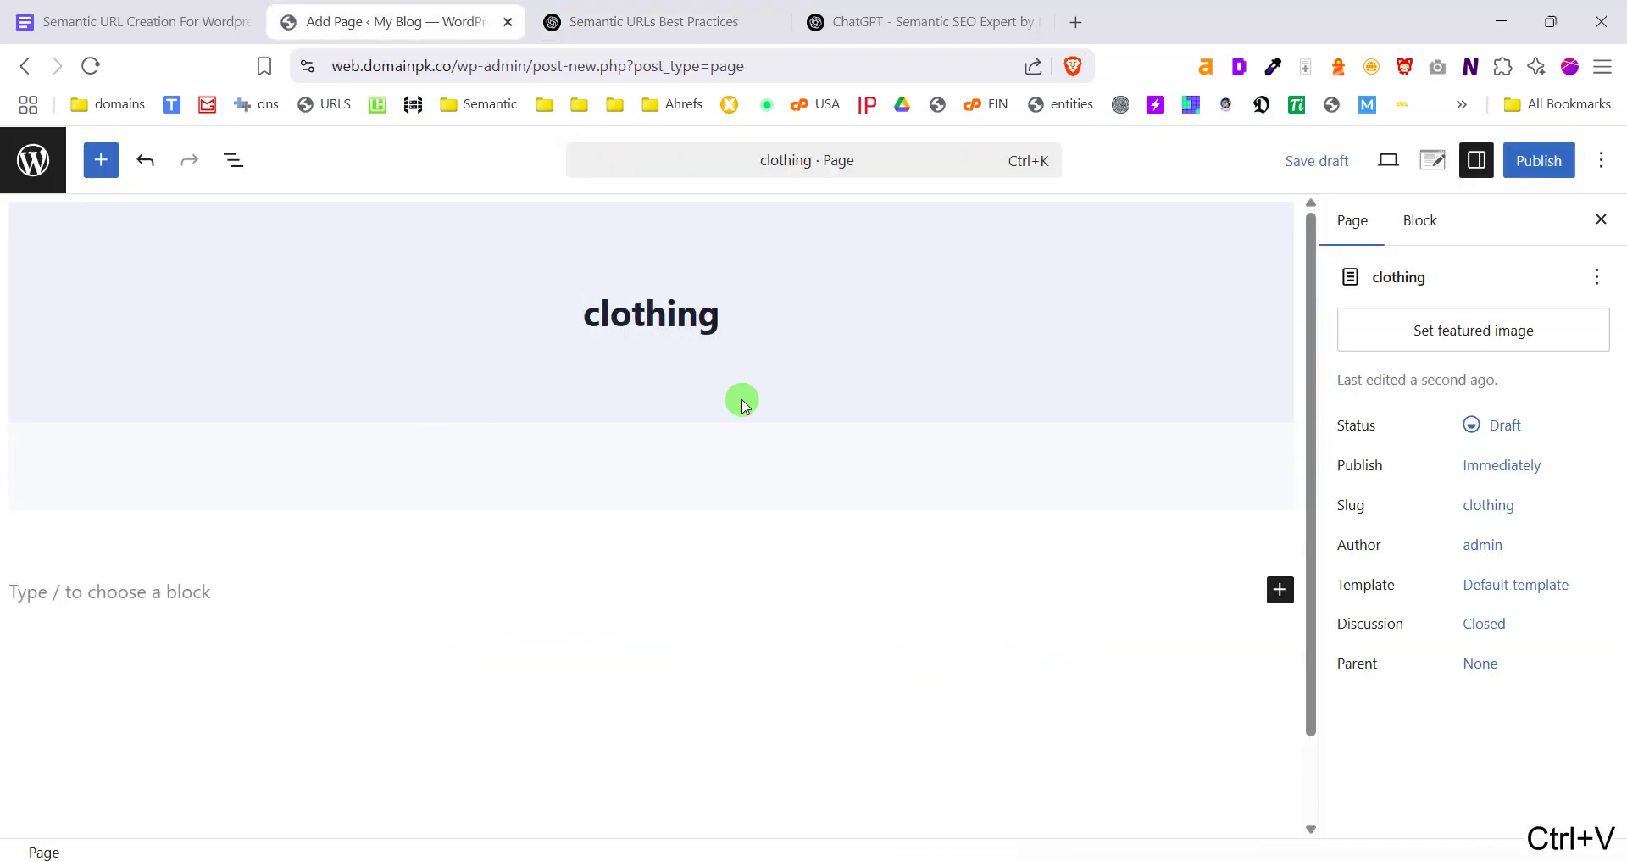
left_click_drag(595, 316, 563, 319)
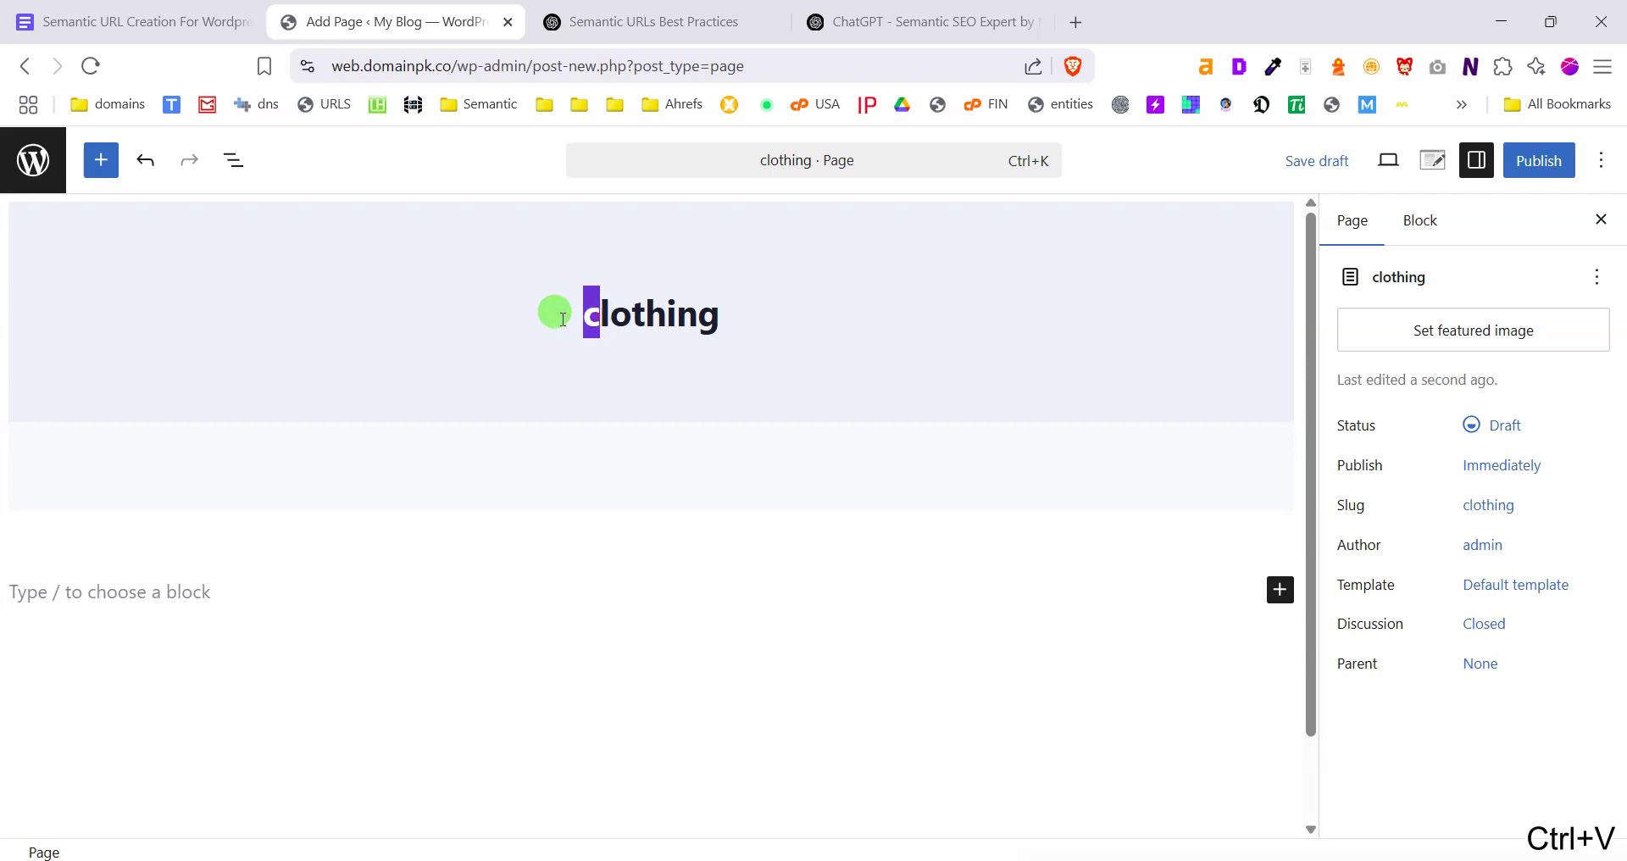
type("C")
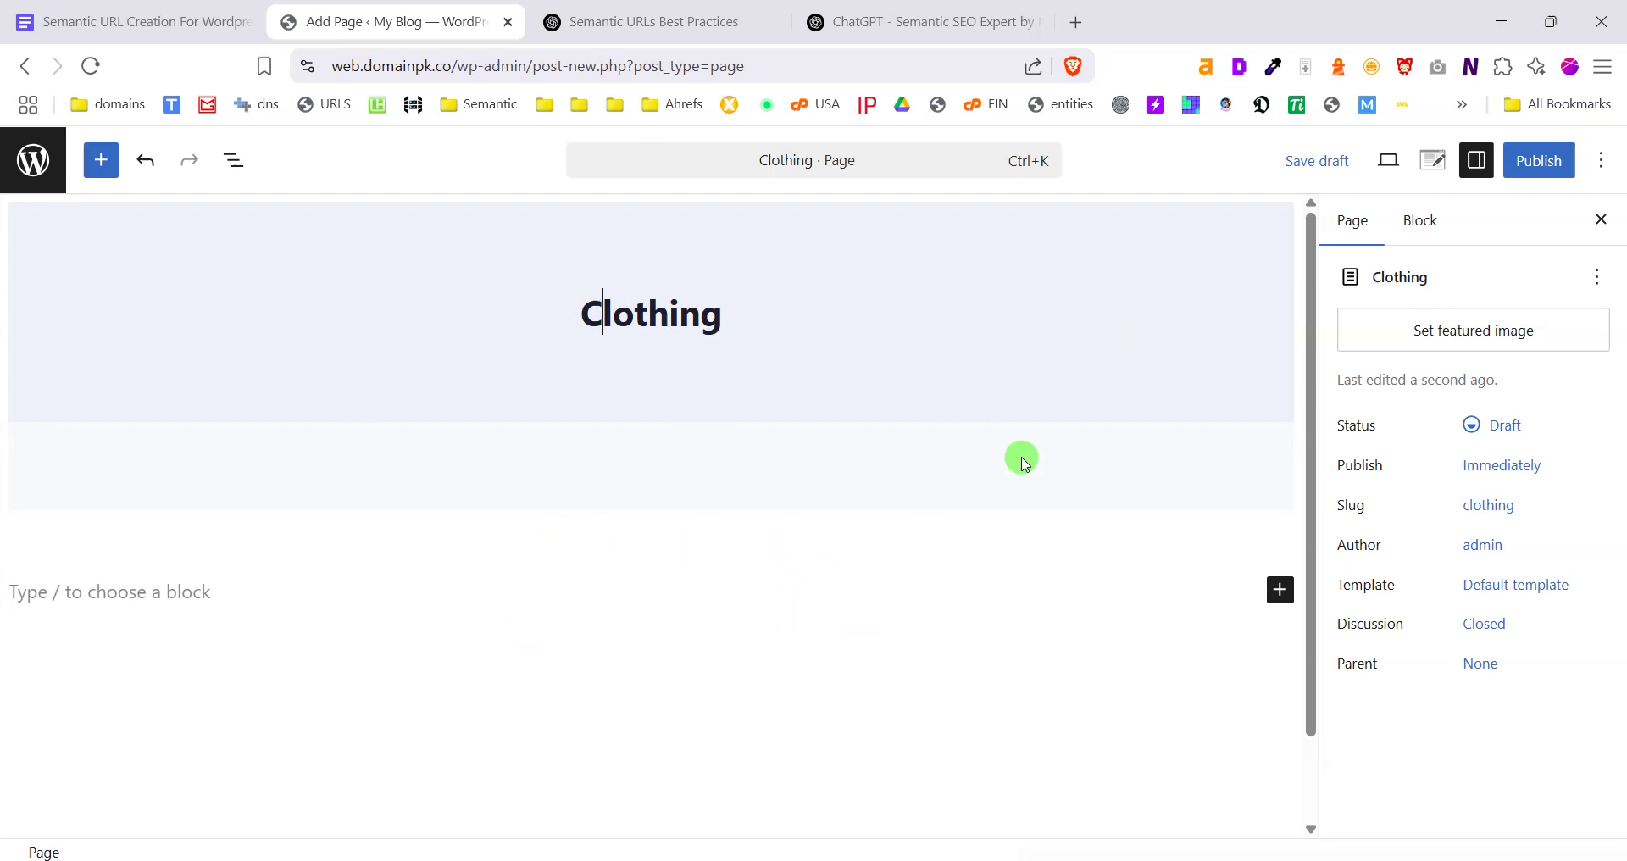
Publish the Clothing page and view its live version in a new browser tab
left_click(1539, 167)
left_click(1539, 161)
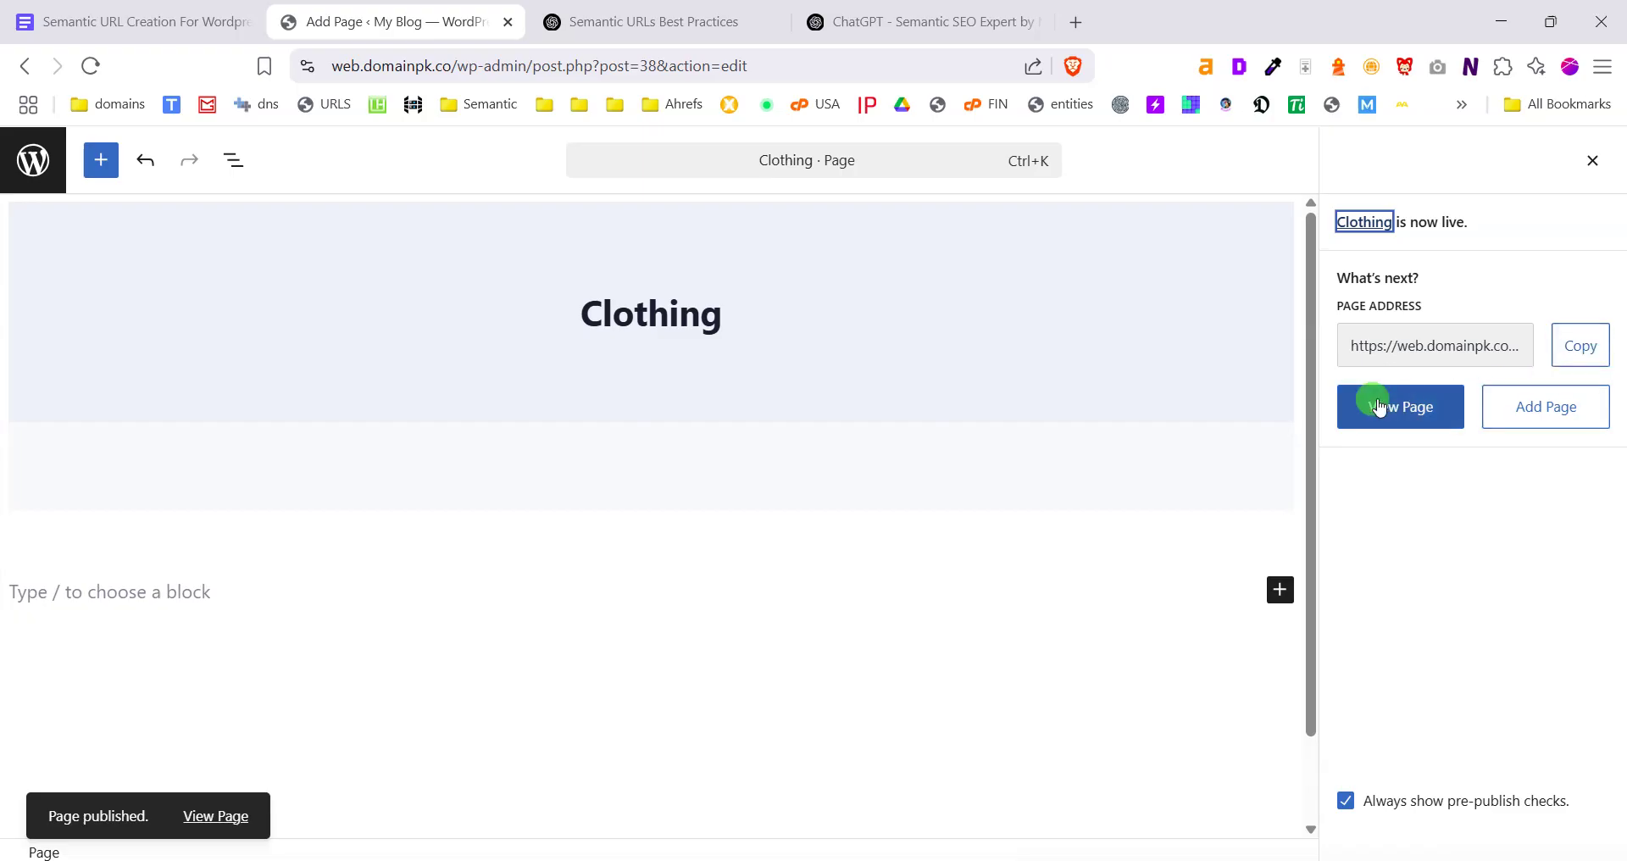
right_click(1407, 424)
left_click(1312, 426)
left_click(716, 11)
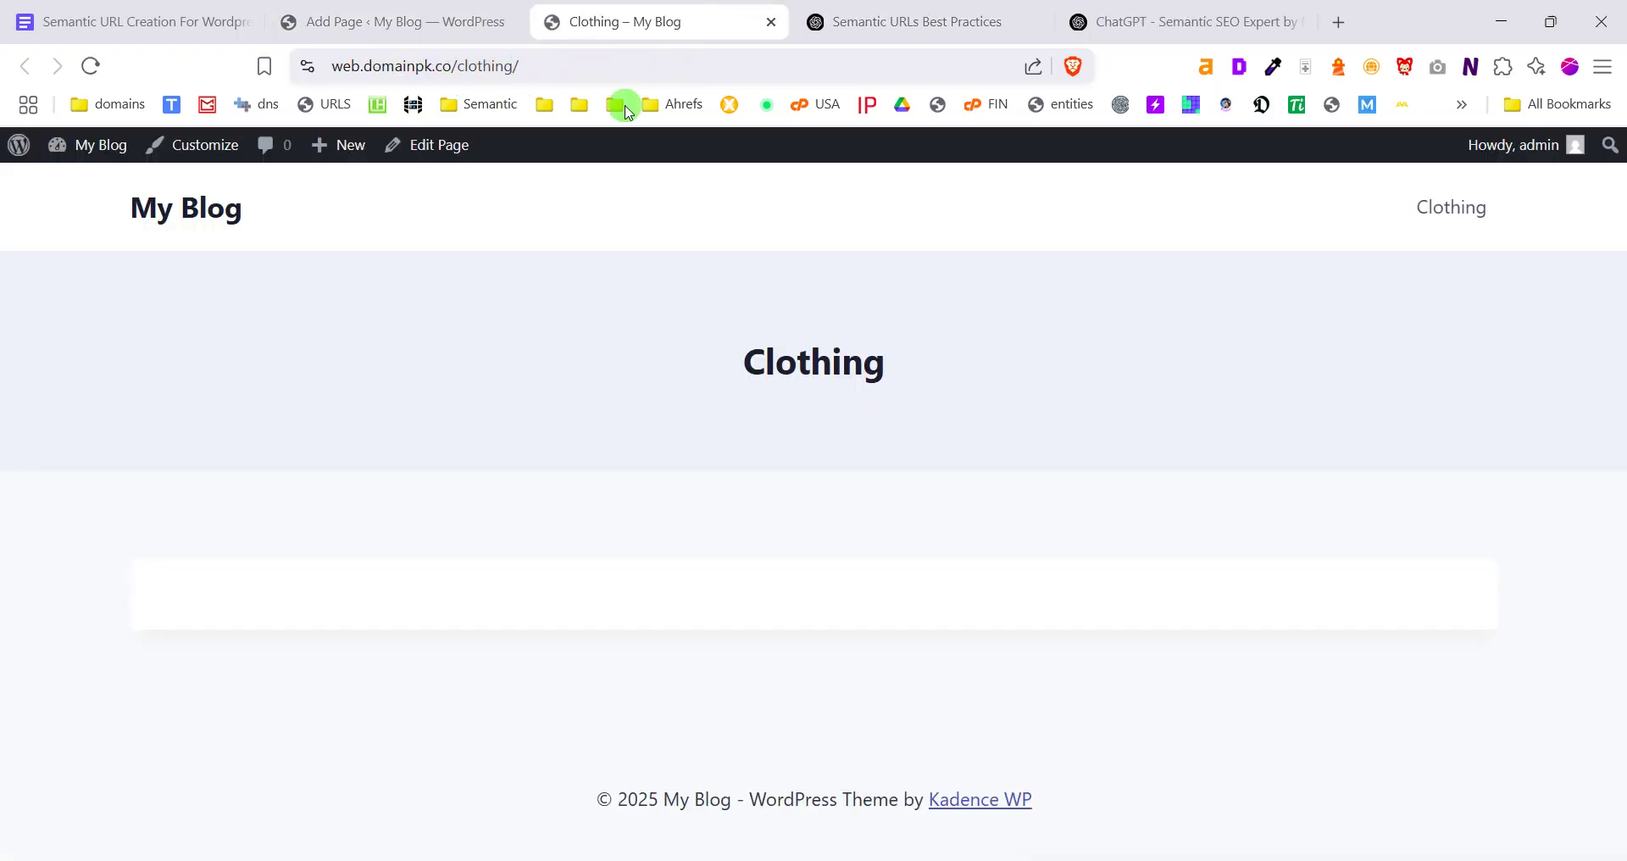
Add another WordPress page and title it with "red-t-shirt" copied from the ChatGPT e-commerce URL example
left_click(454, 8)
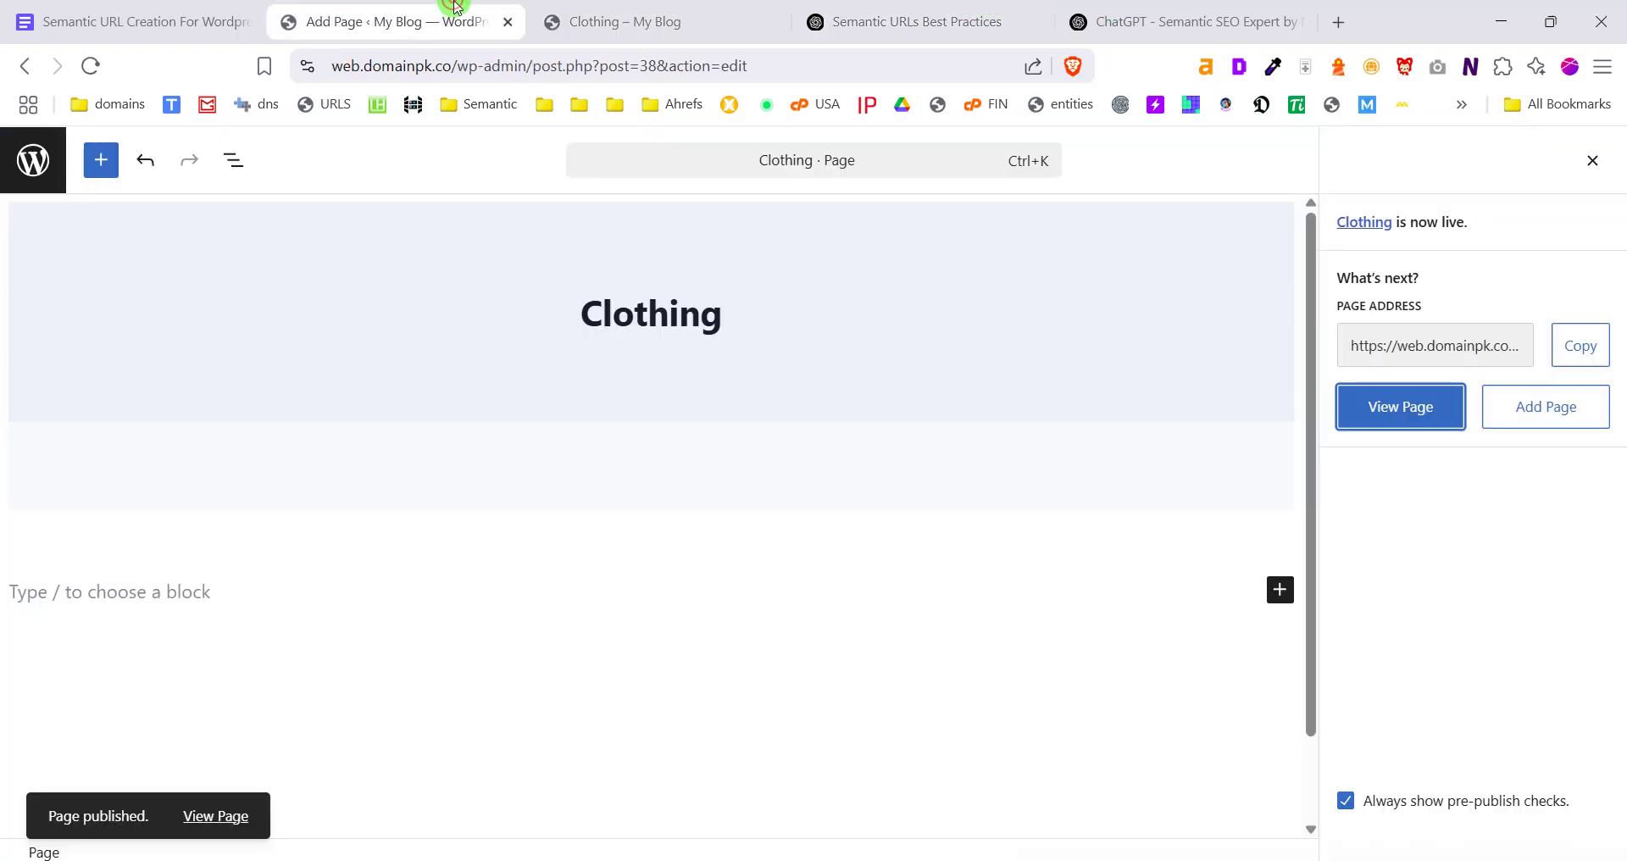
left_click(32, 160)
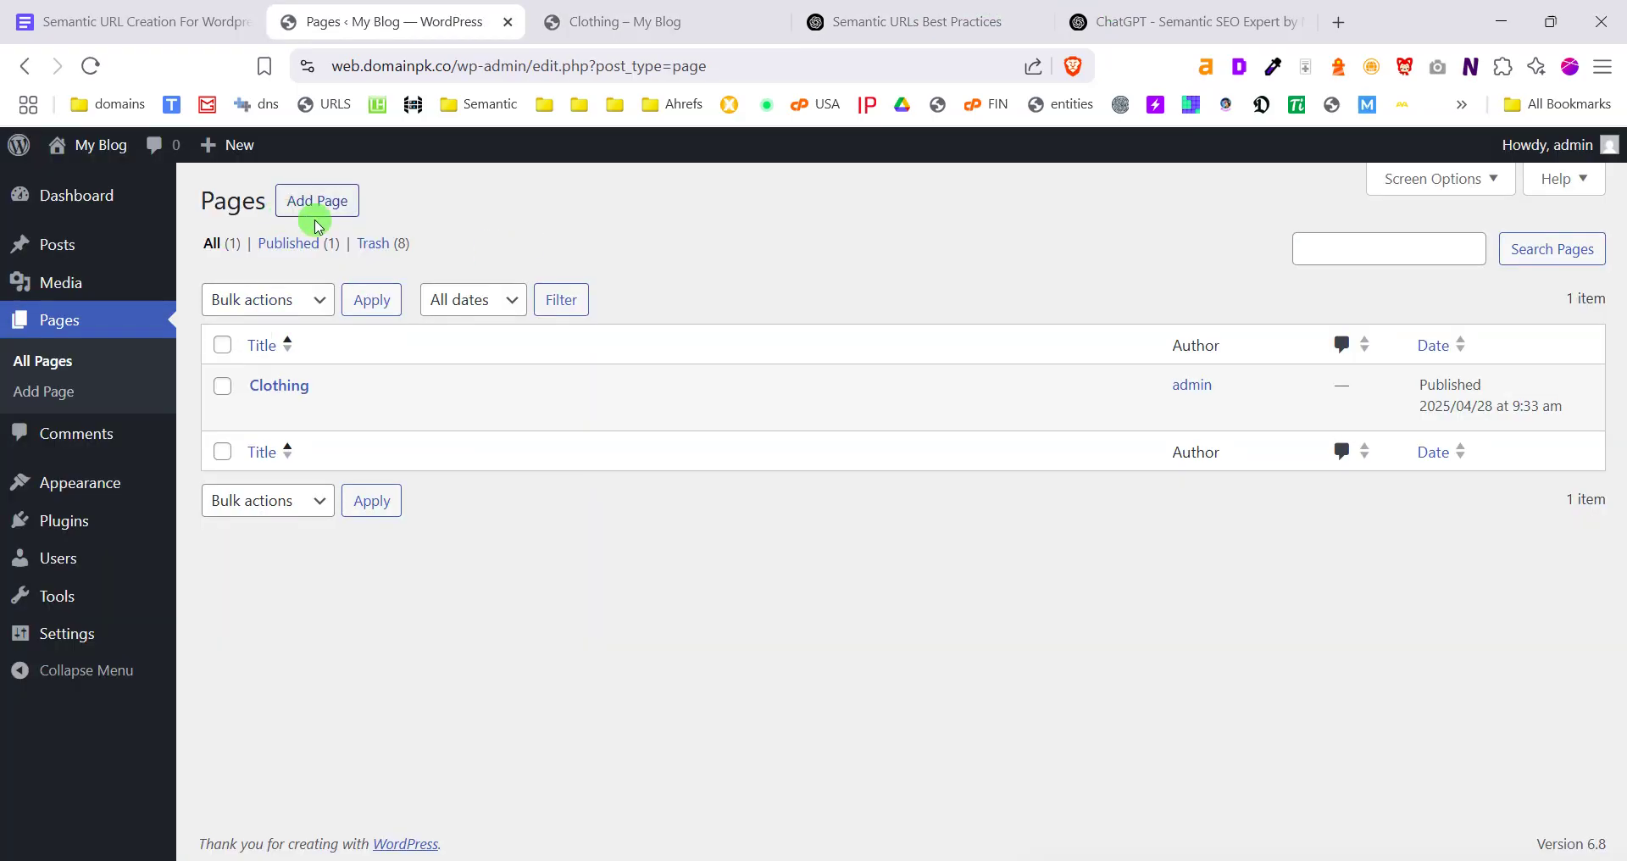
left_click(329, 200)
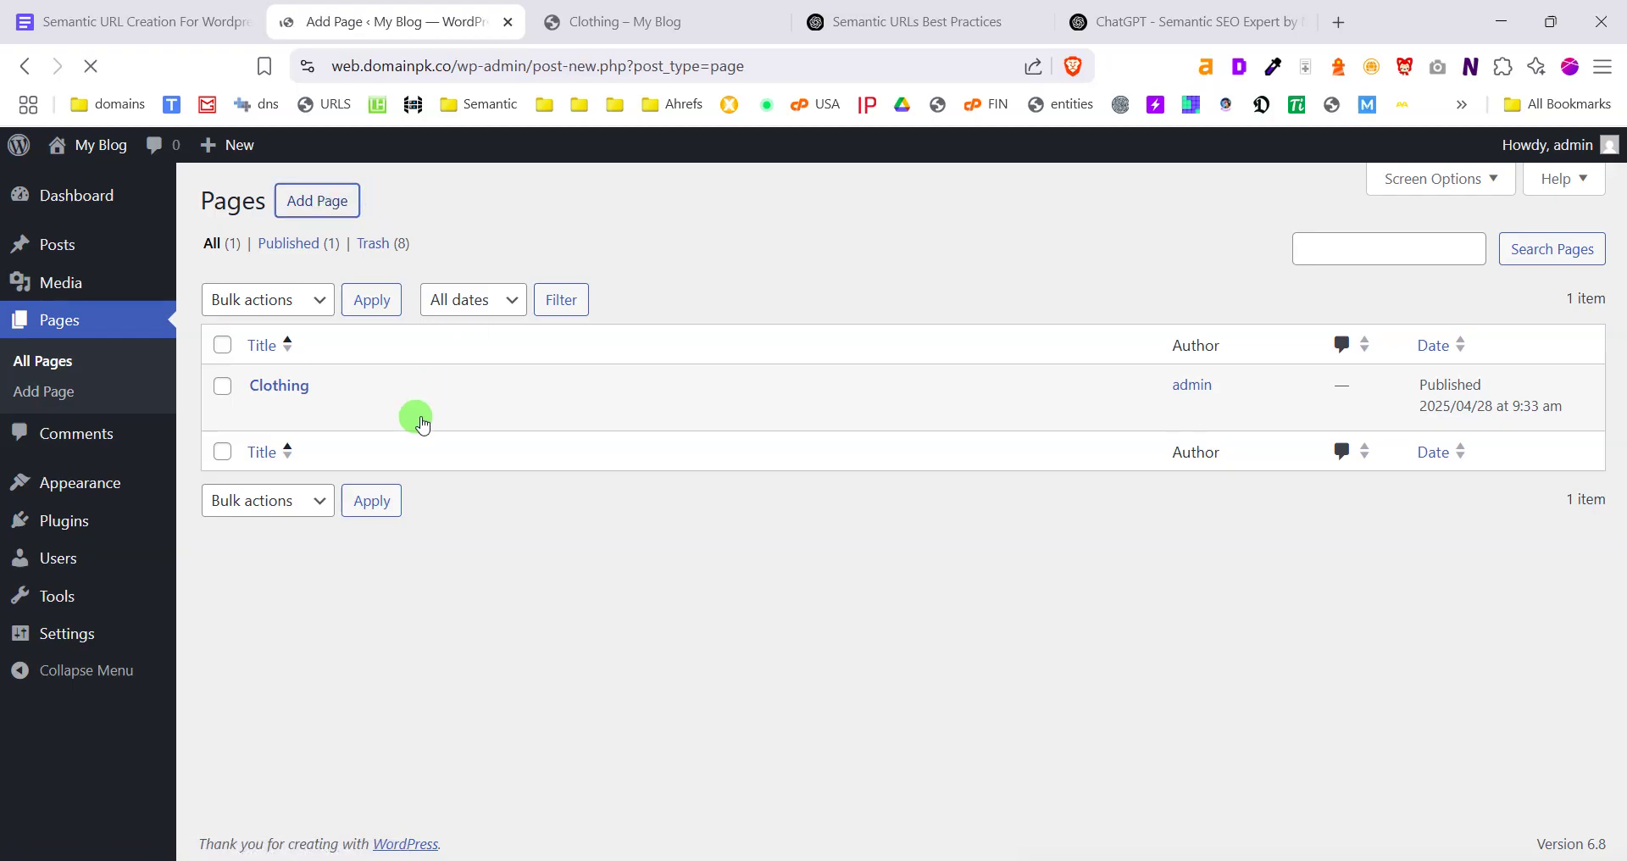
left_click(882, 11)
left_click(956, 527)
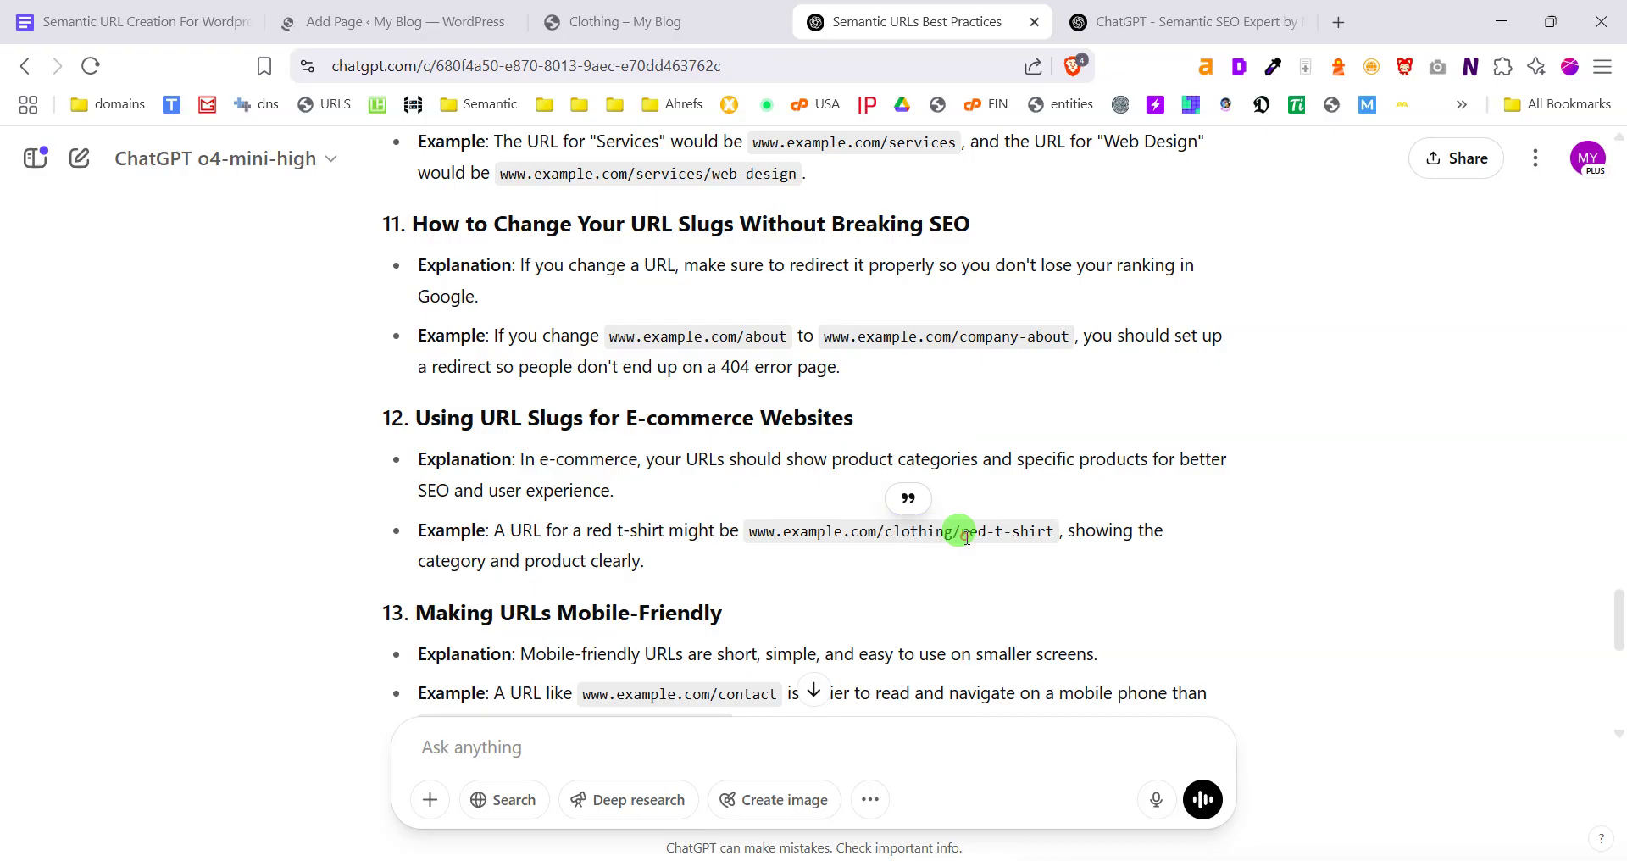
left_click_drag(960, 530, 1028, 531)
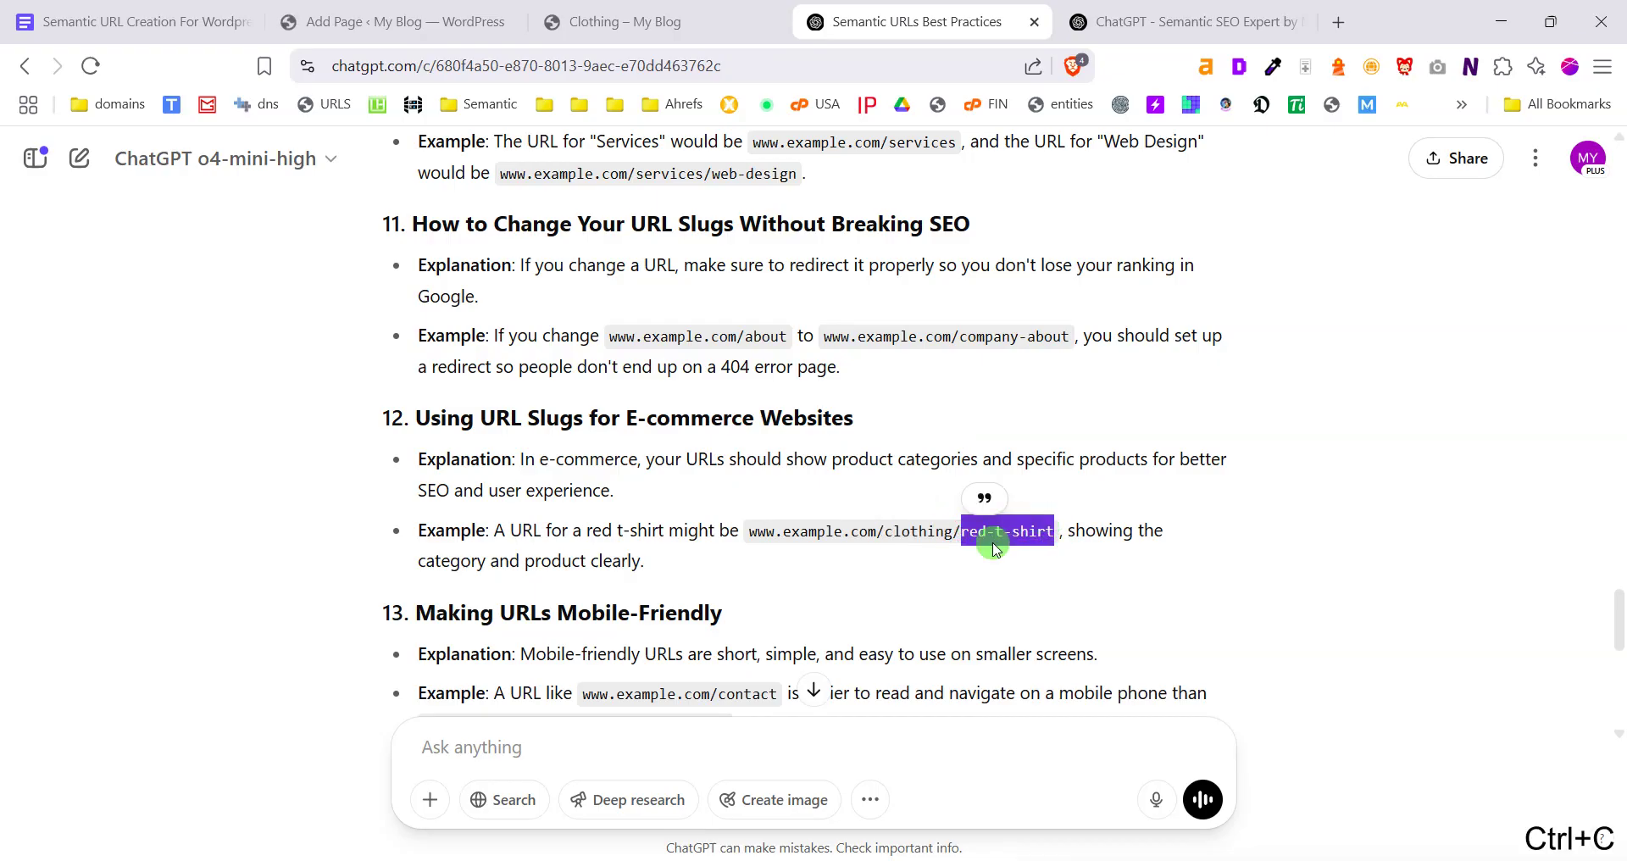
left_click(516, 31)
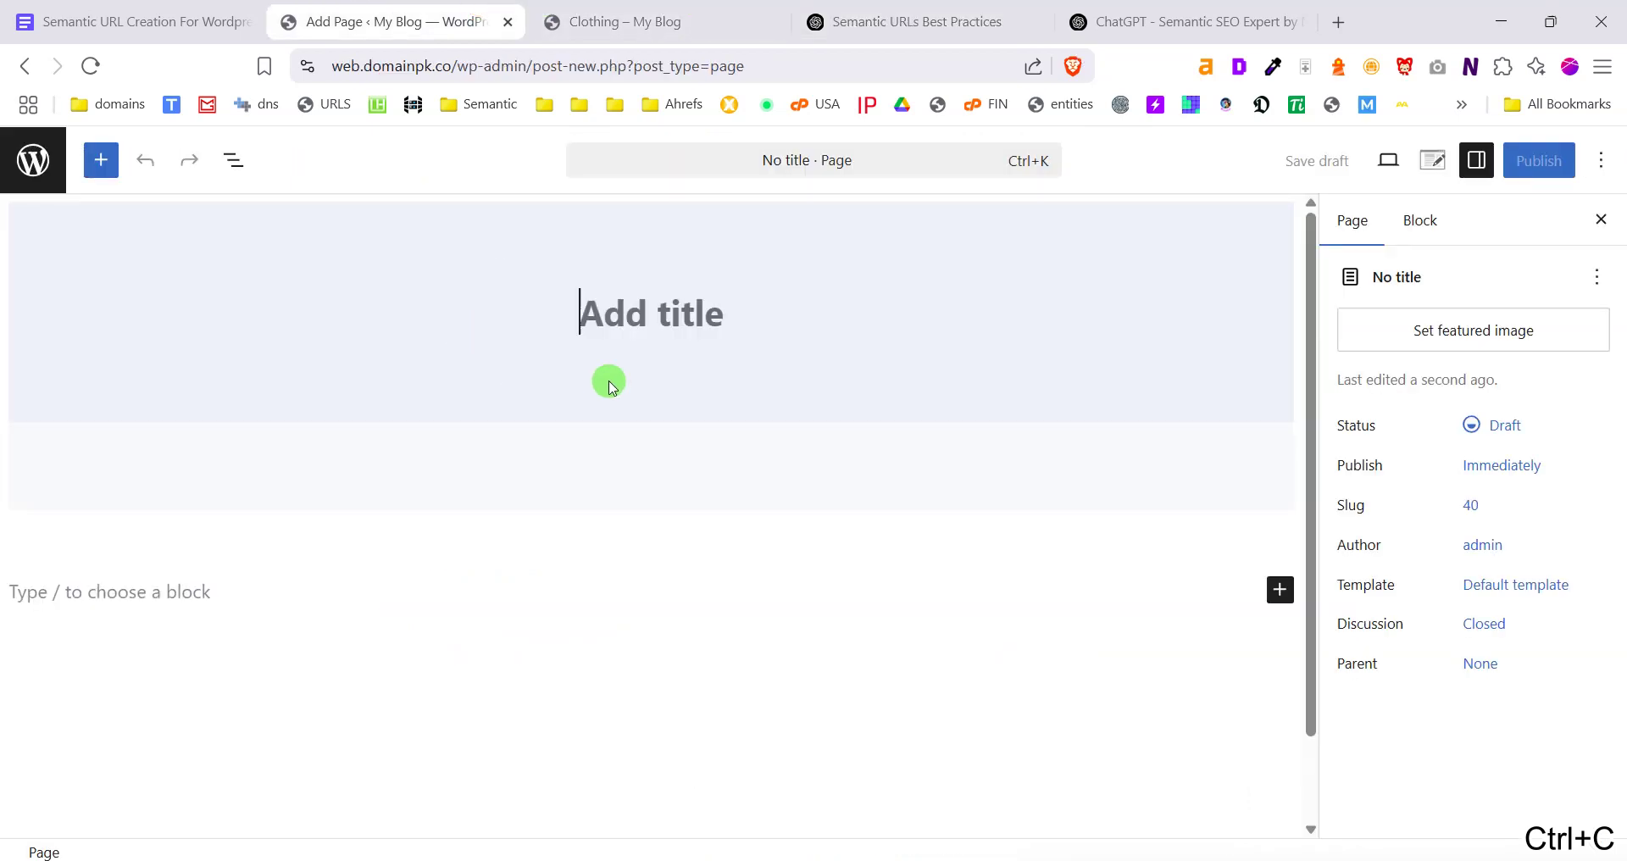
key("ctrl+v")
Reformat the new page's title as "Red T-Shirt"
type("R")
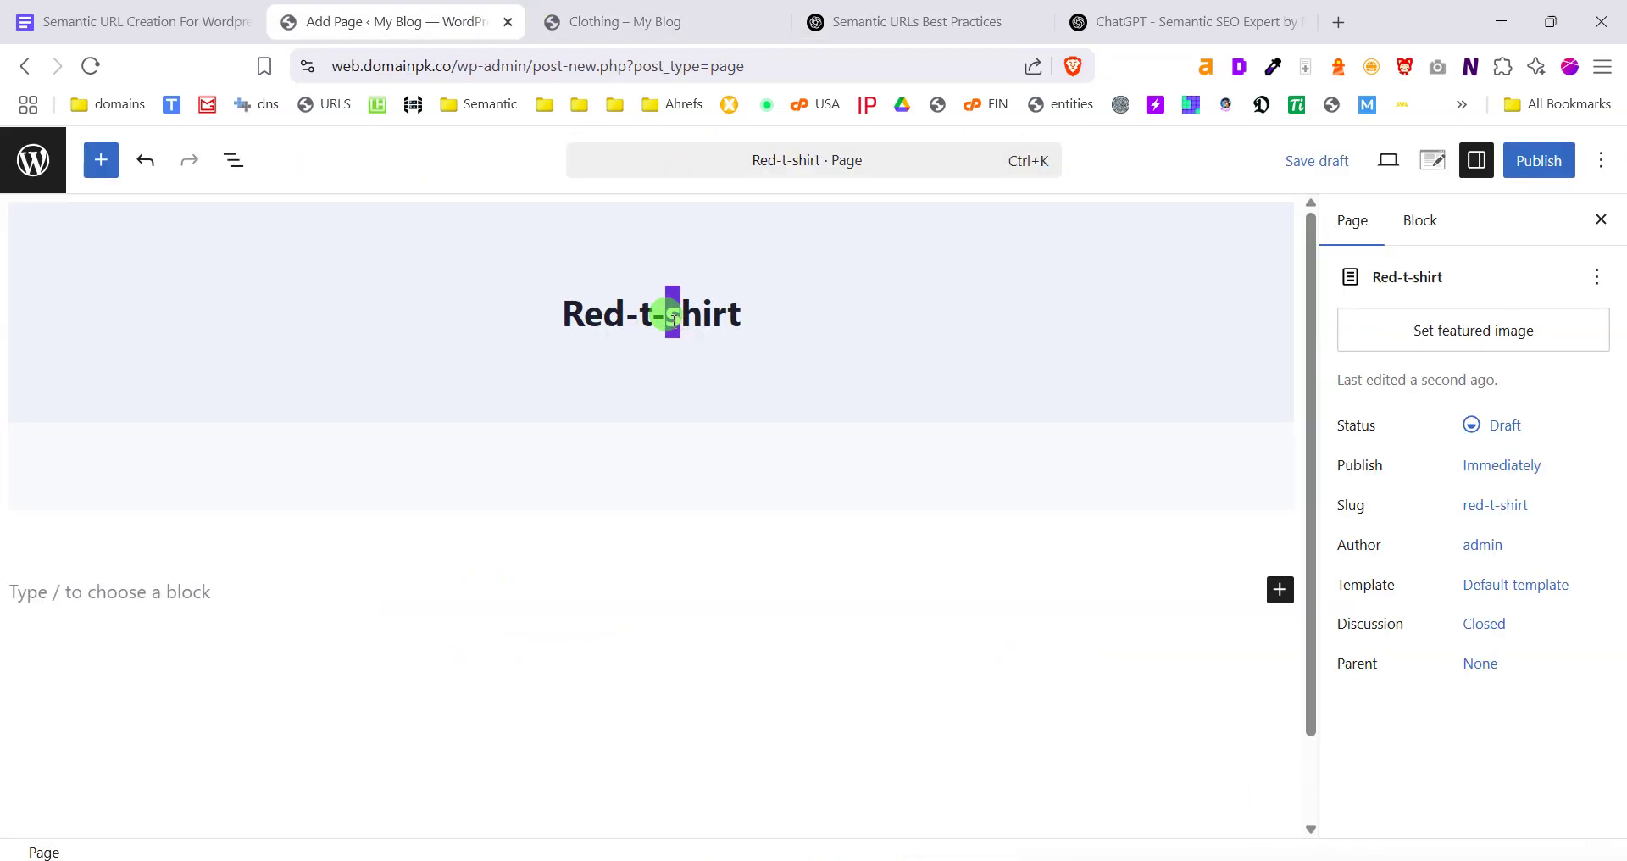
left_click(627, 321)
key("Delete")
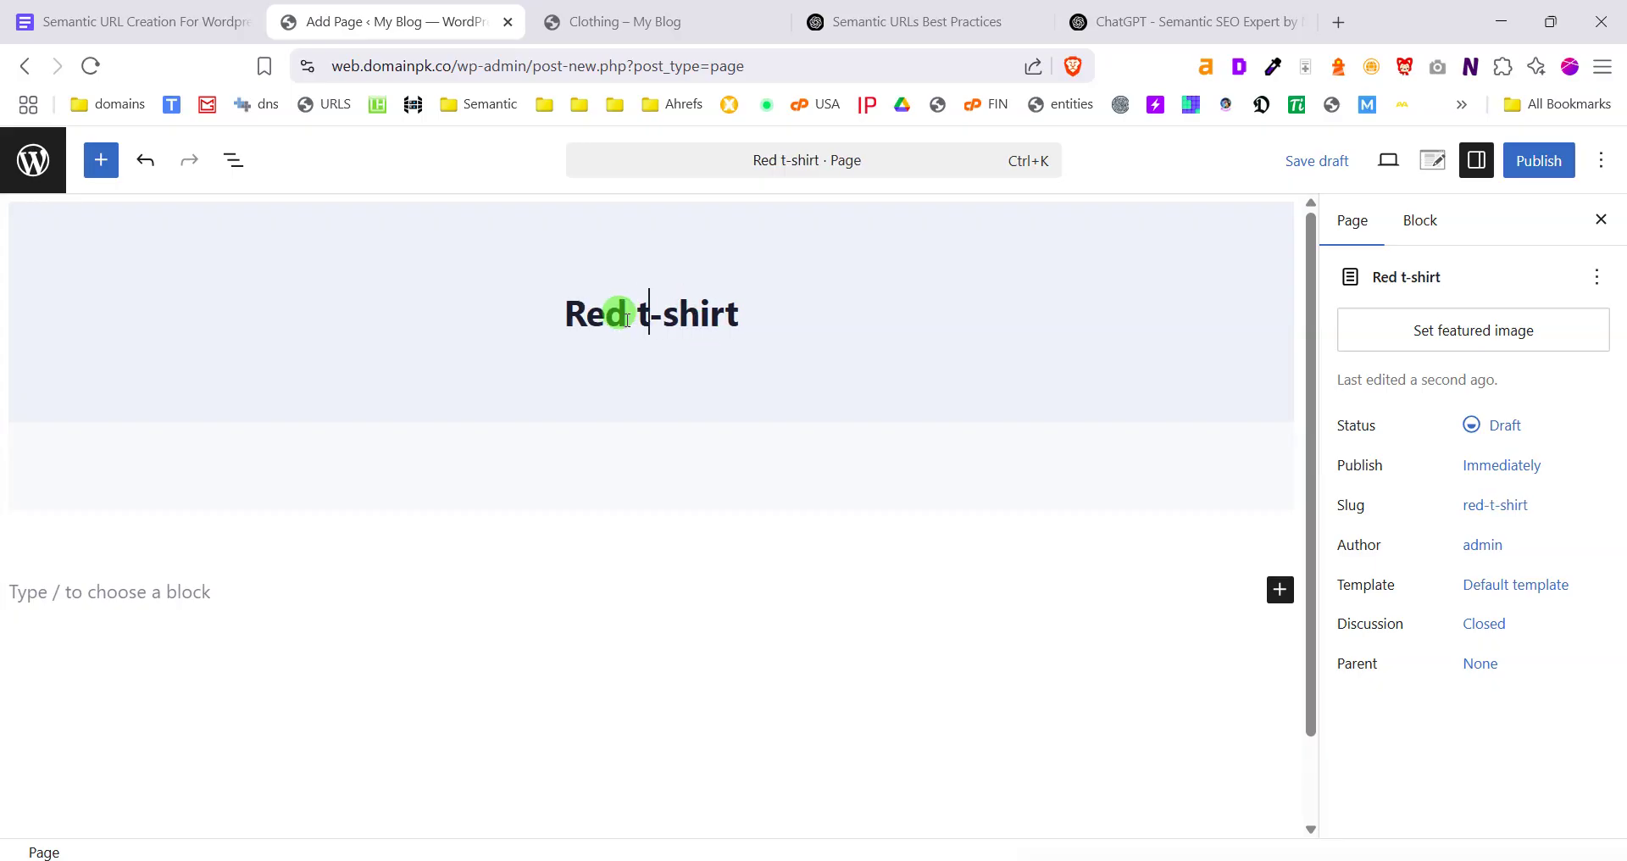
key("BackSpace")
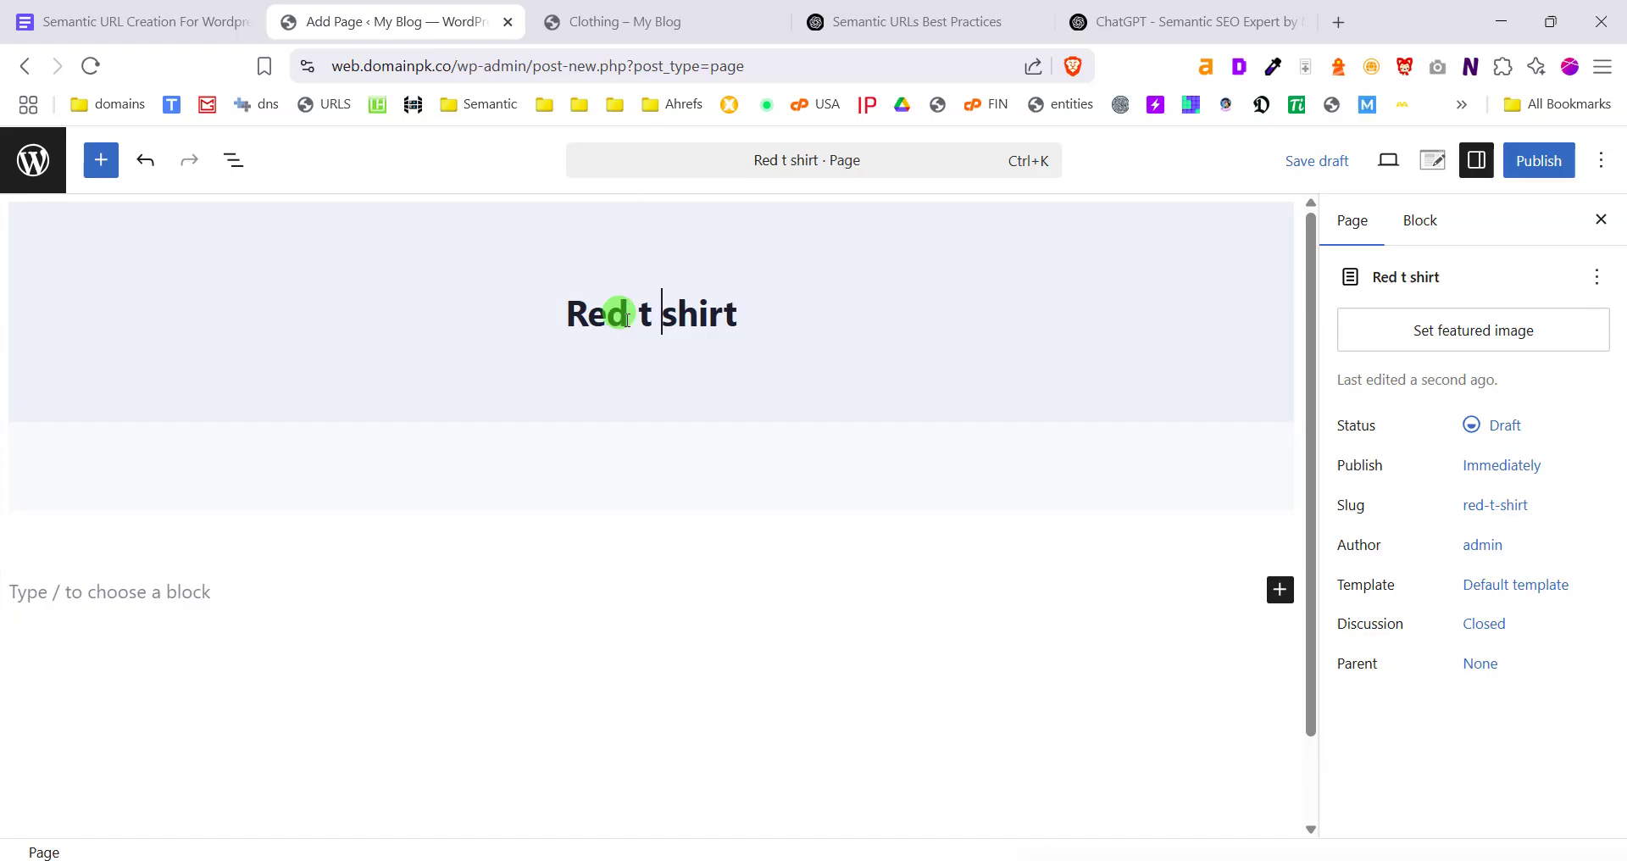
key("BackSpace")
type("T")
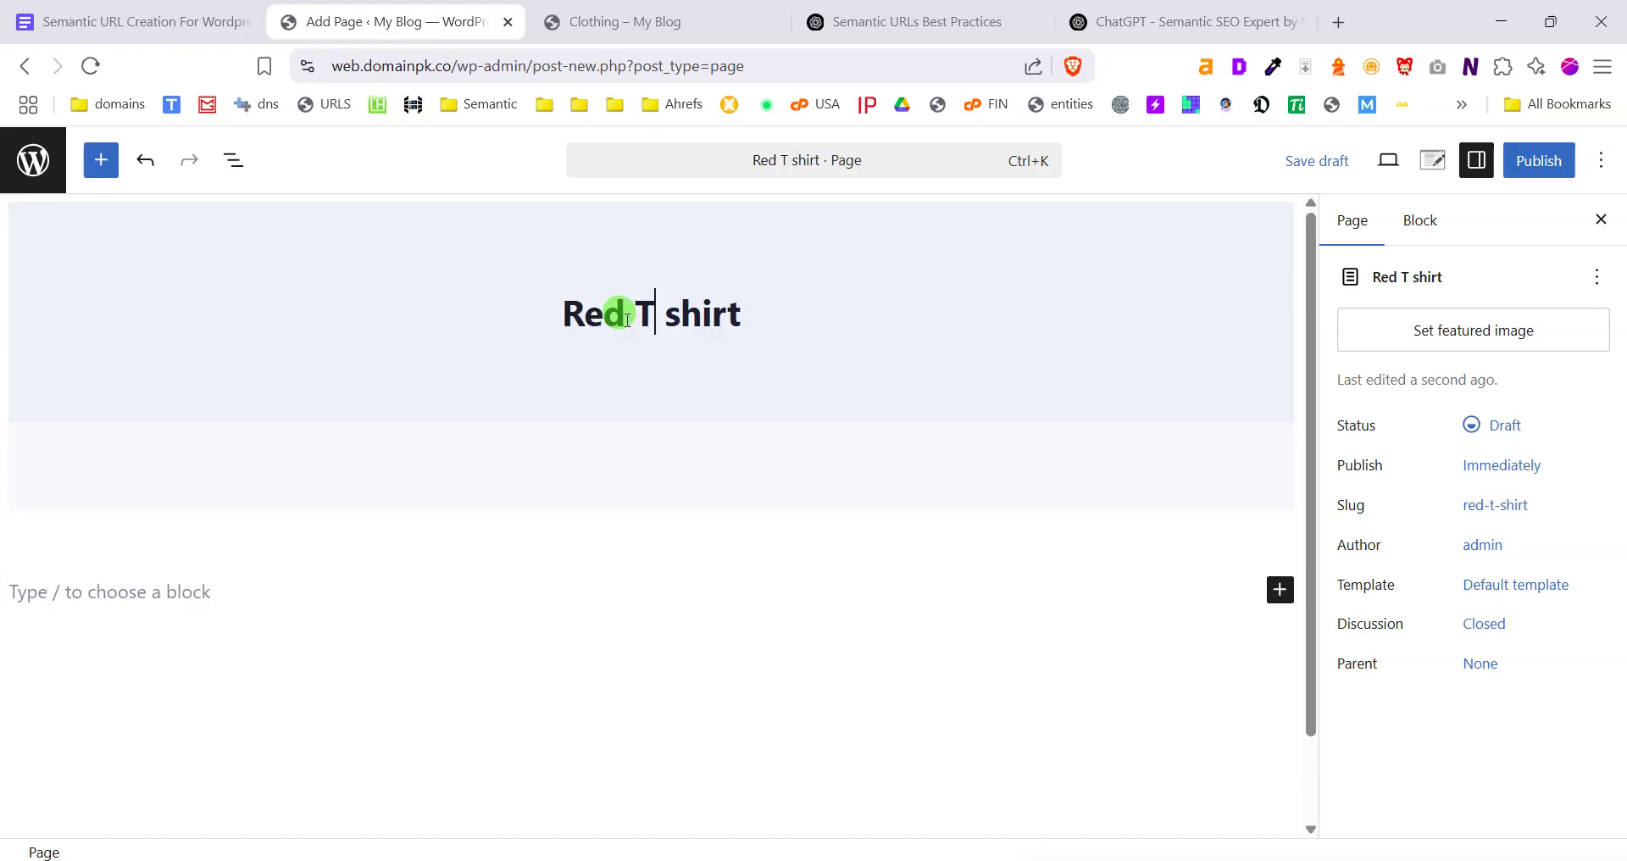
key("Delete")
type("-")
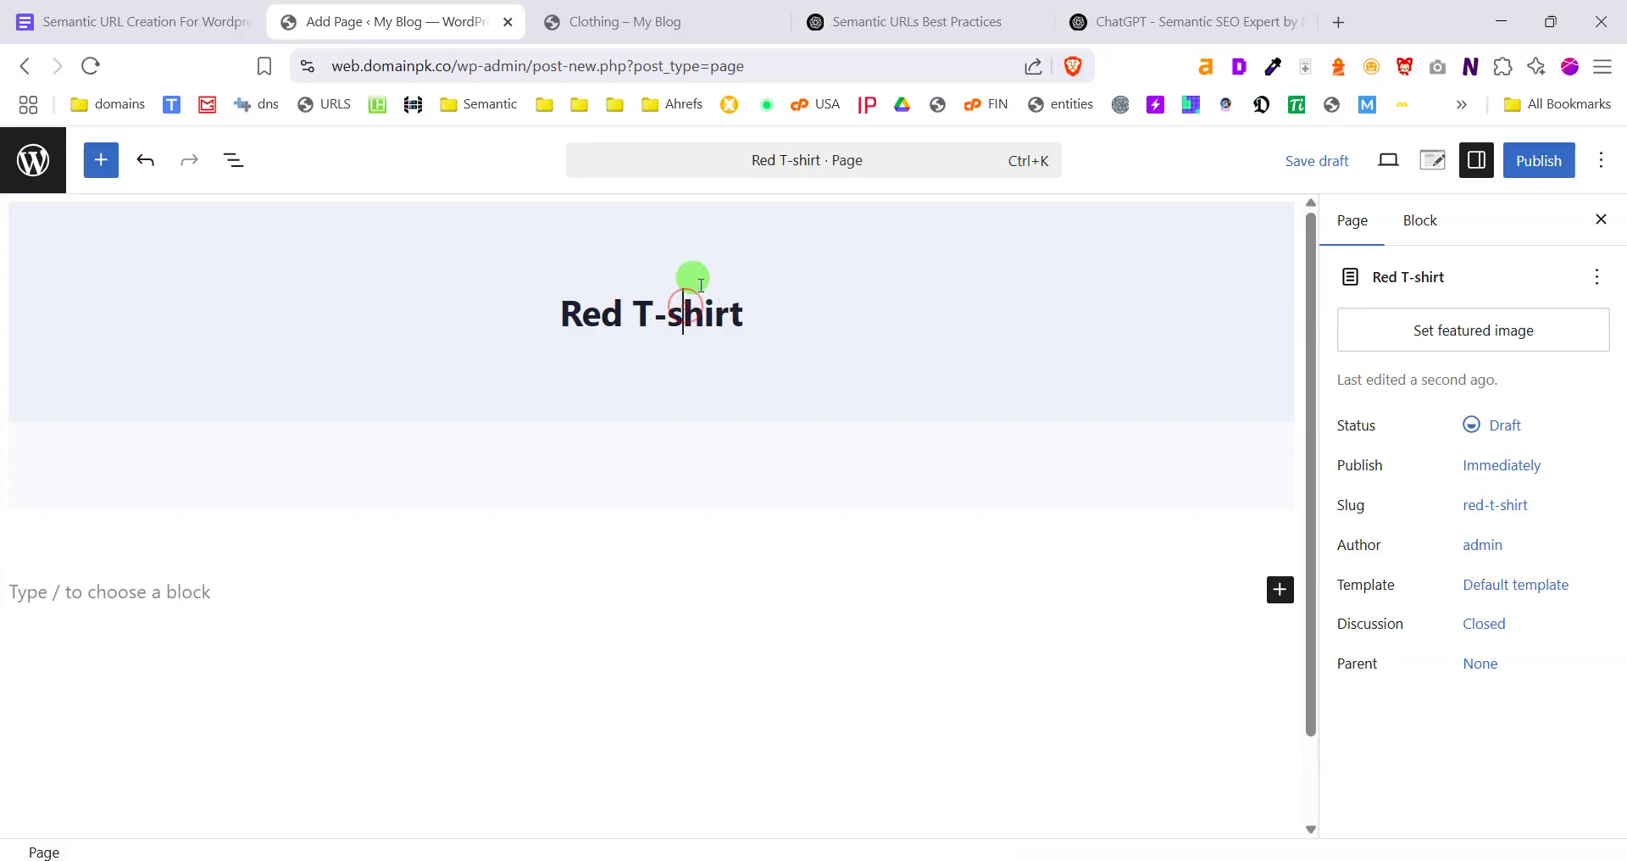
key("BackSpace")
type("S")
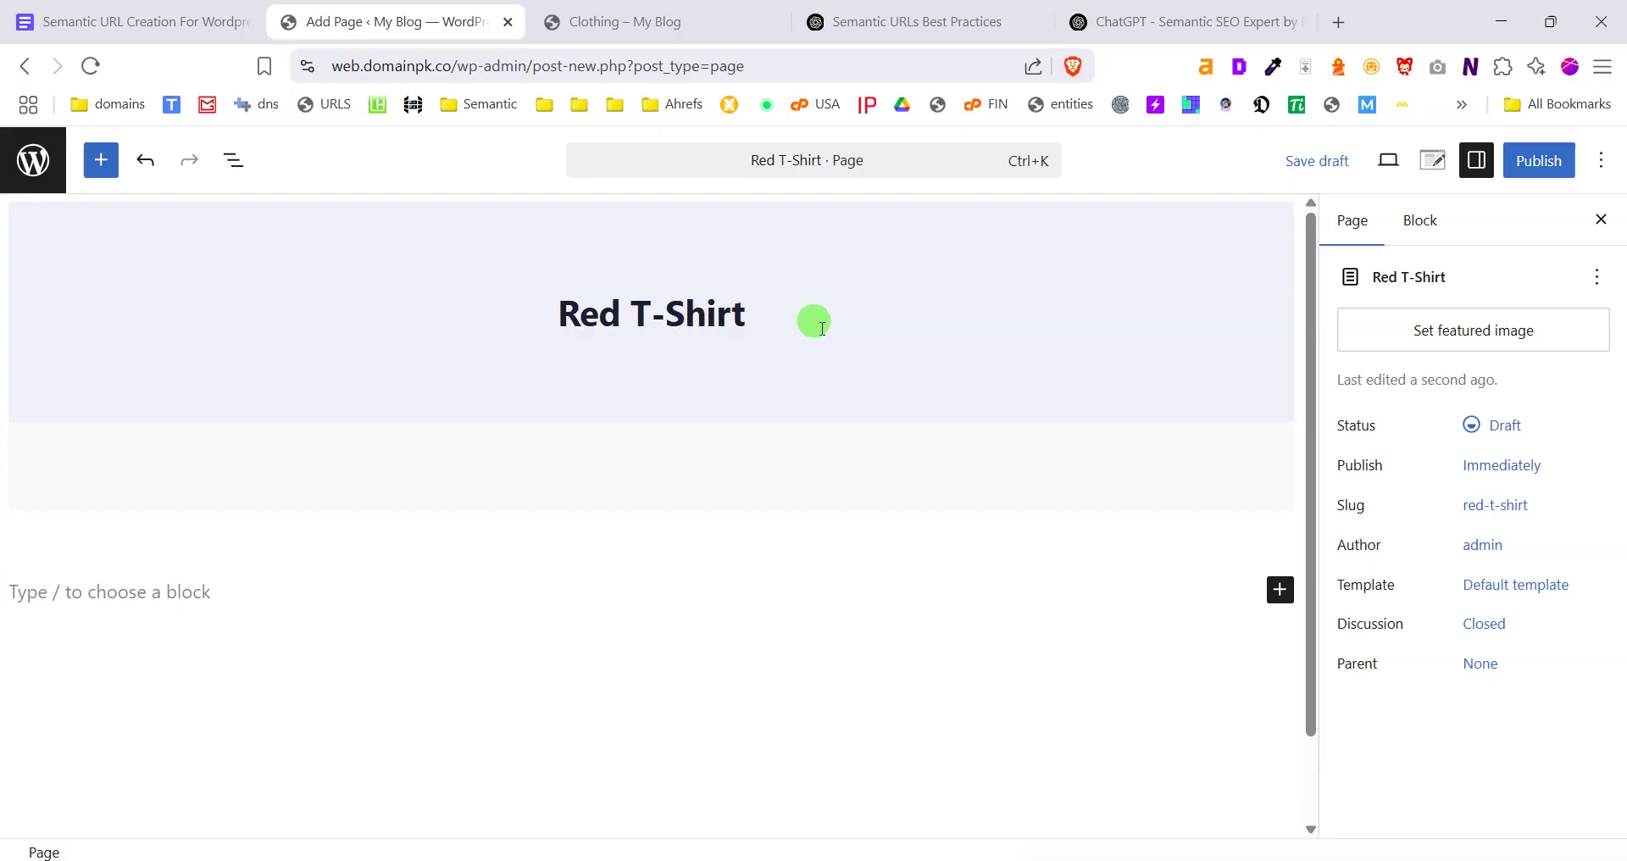
Assign Clothing as the parent of the Red T-Shirt page and publish it
left_click(1482, 664)
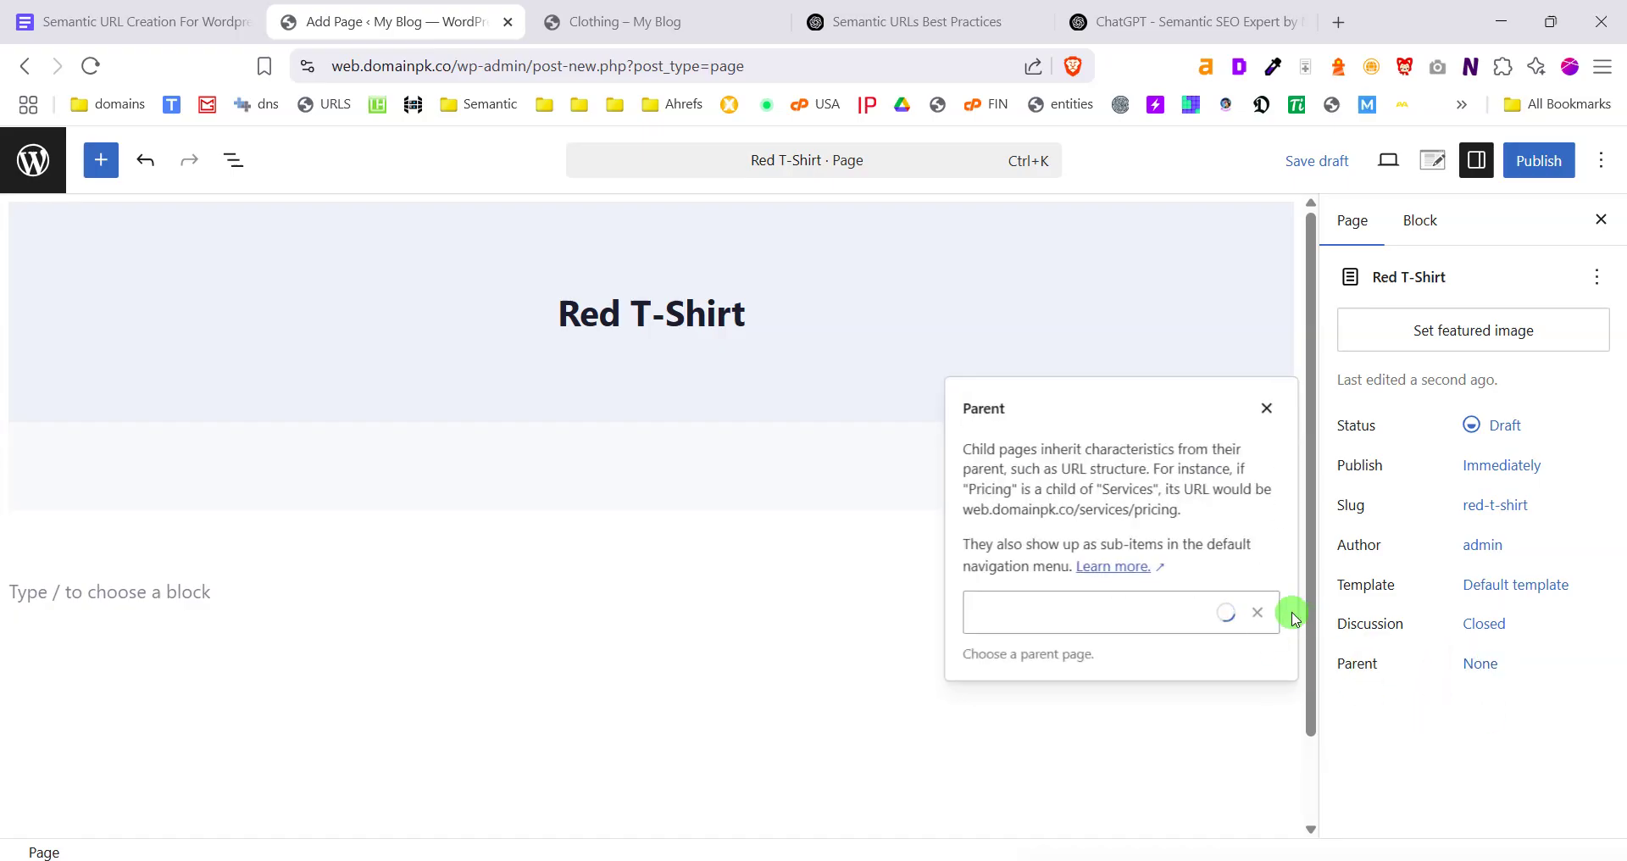
left_click(1110, 611)
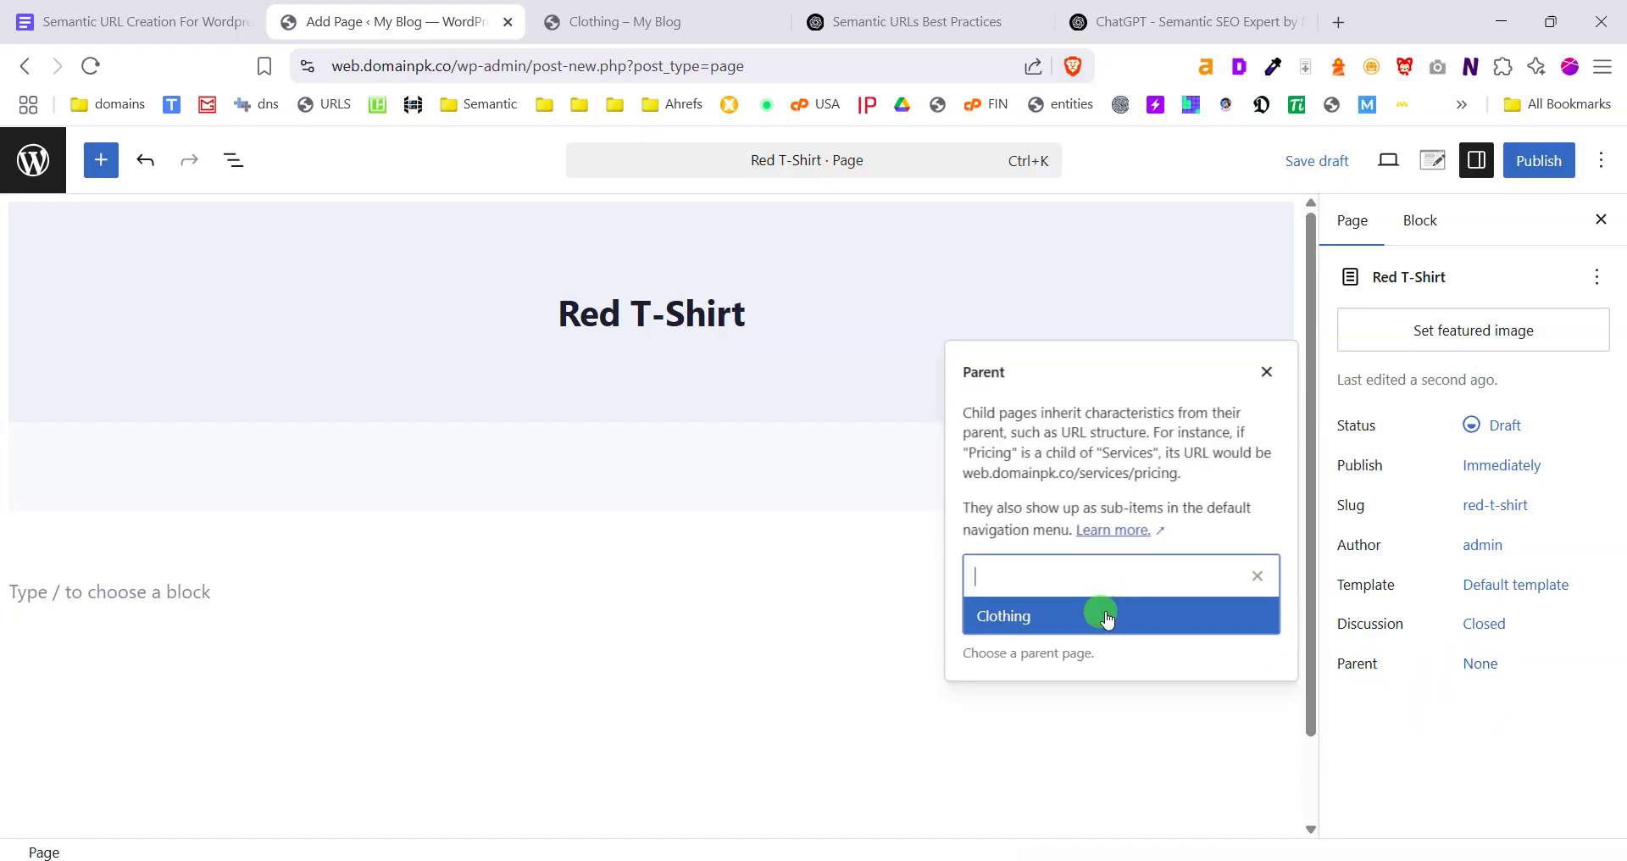
left_click(1029, 617)
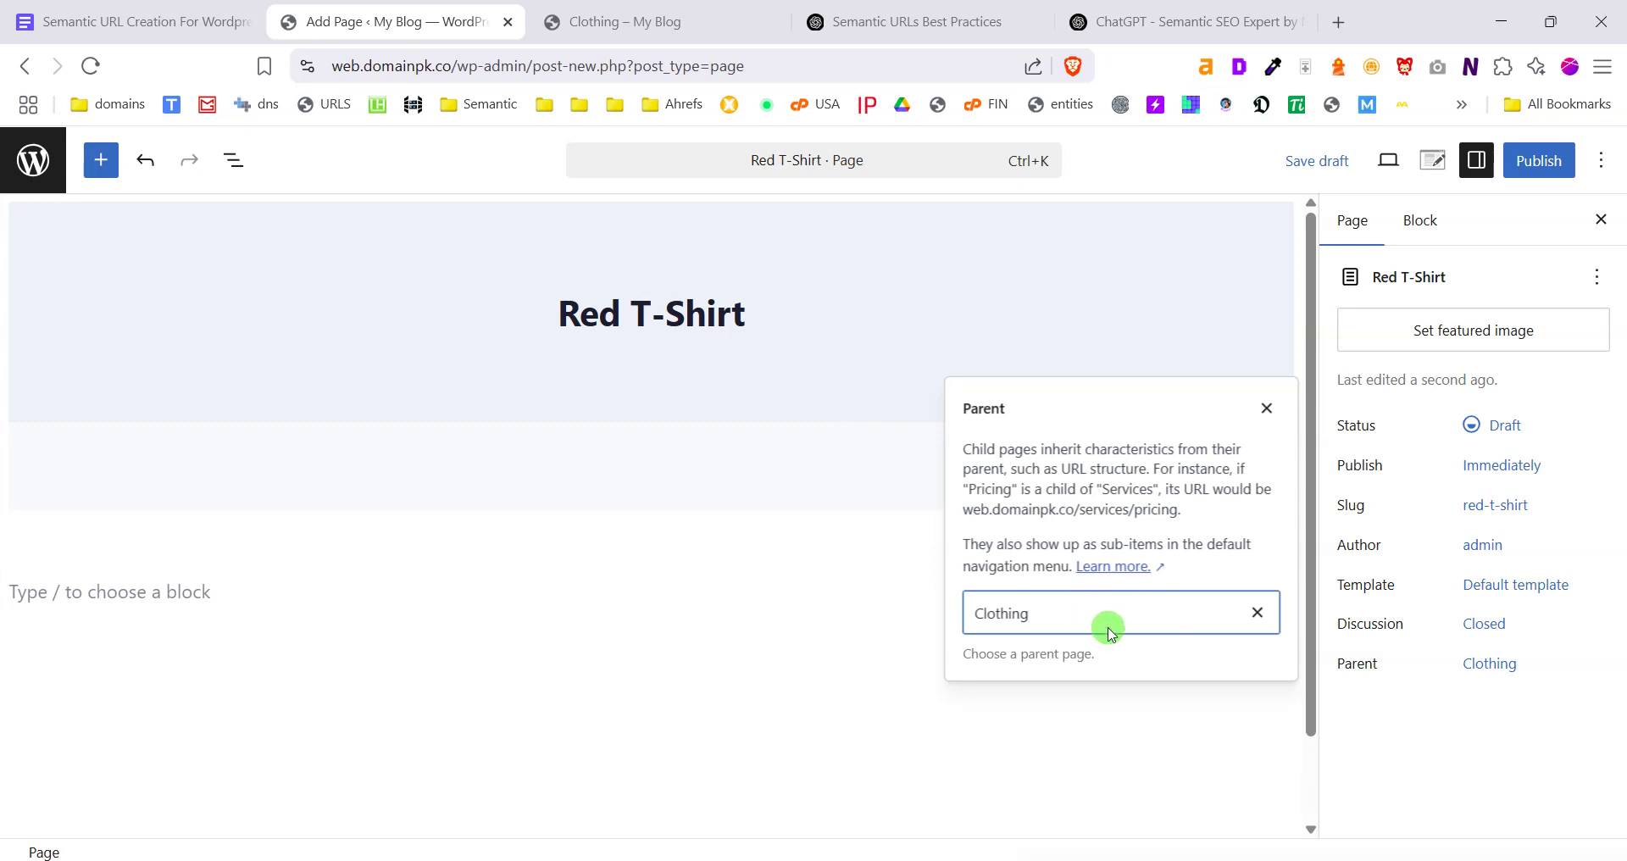
left_click(1547, 161)
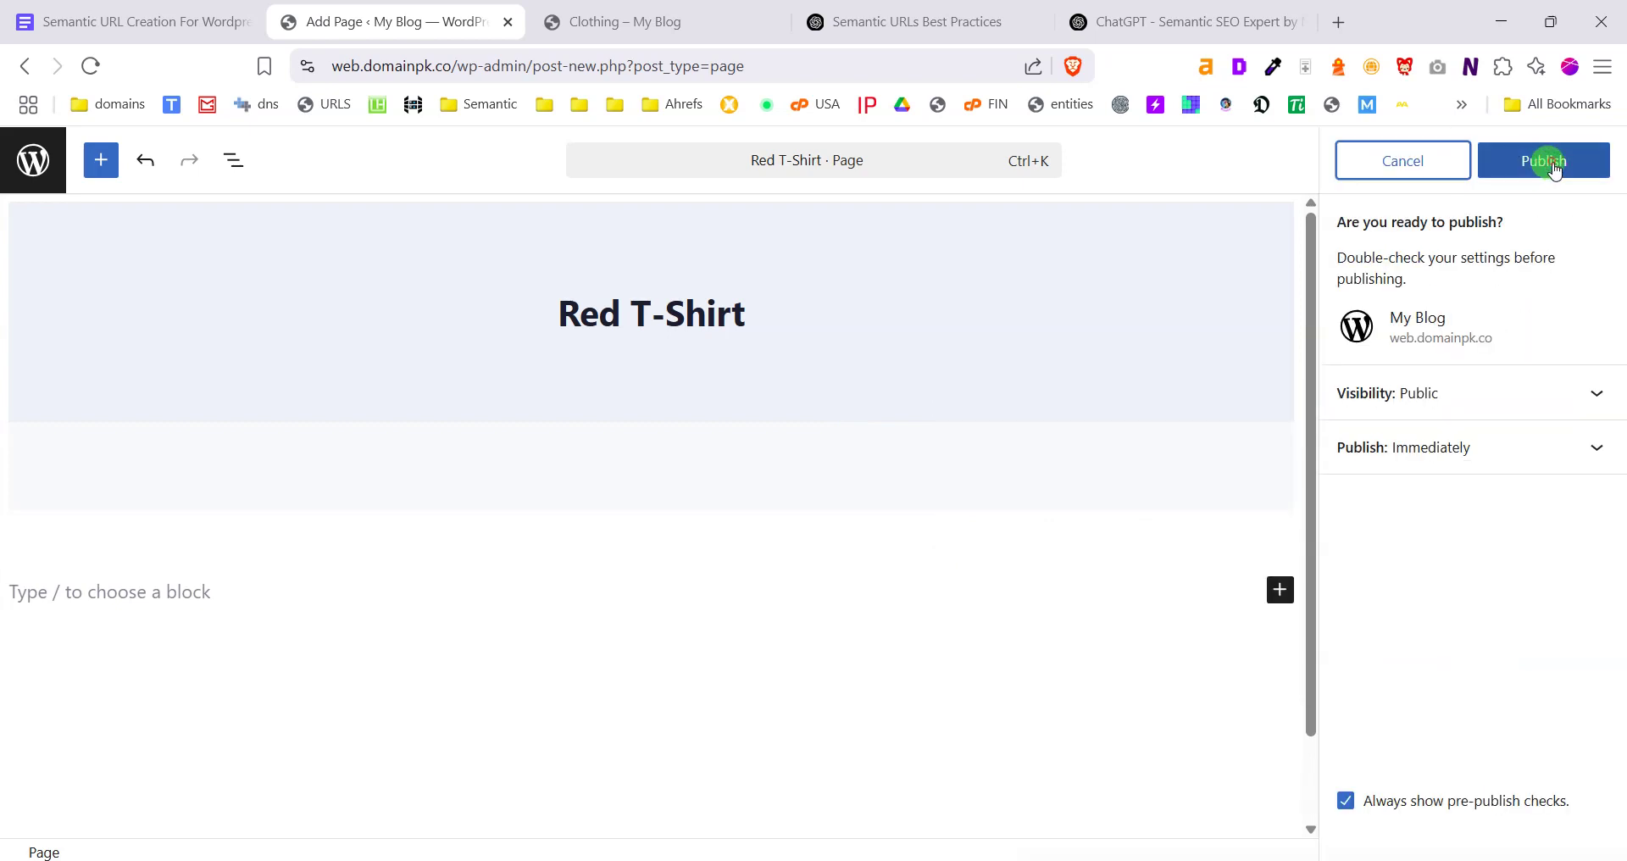
left_click(1553, 163)
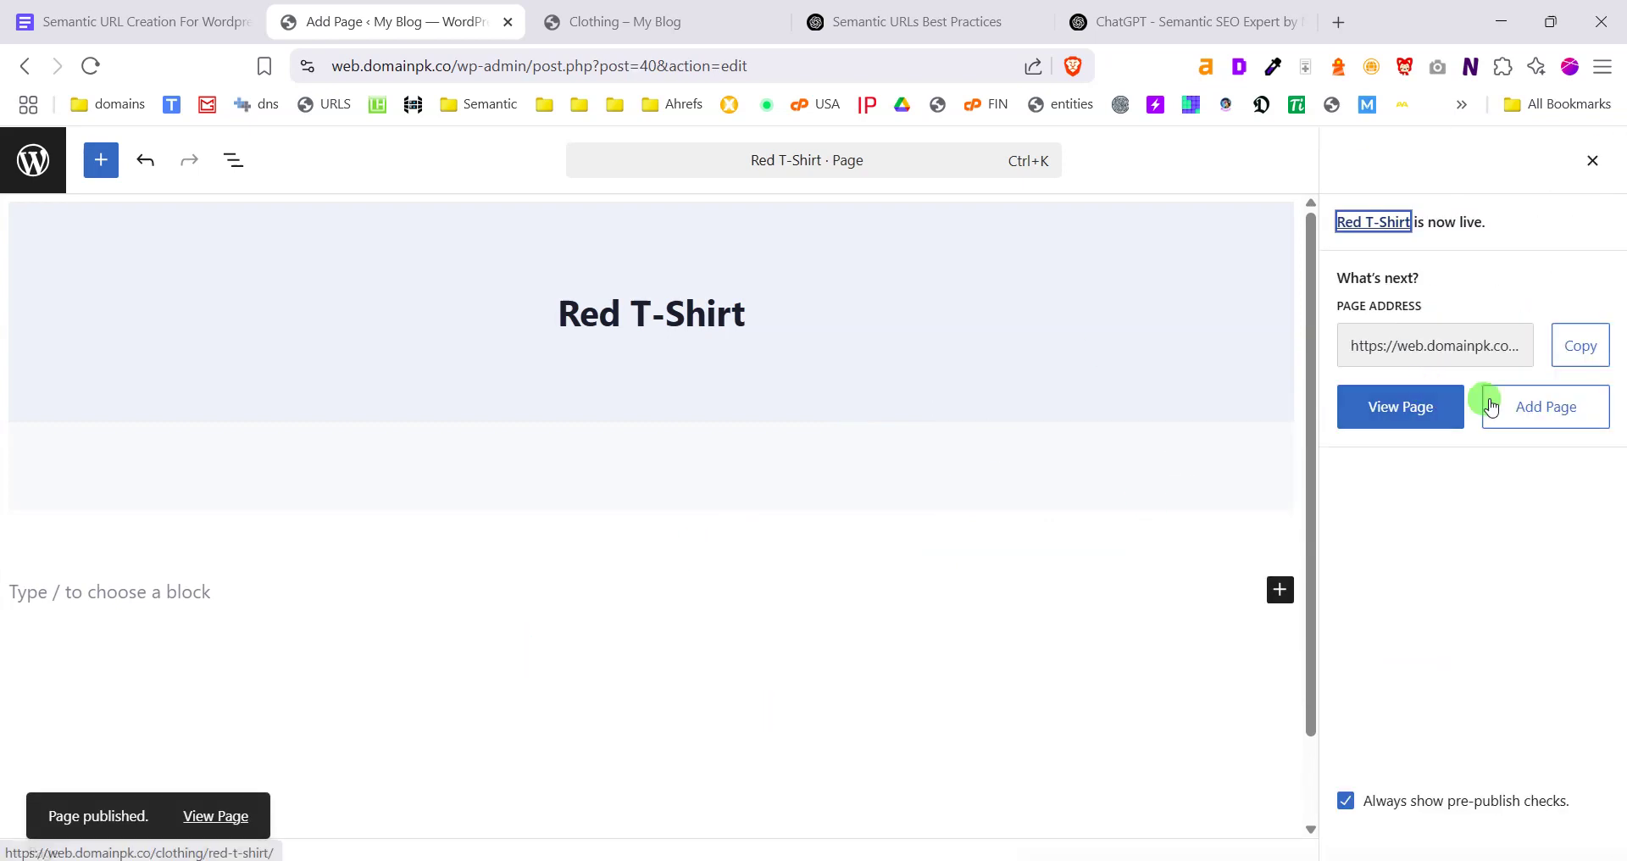
View the live Red T-Shirt page and compare its URL with the Clothing page's, highlighting the clothing segment
right_click(1381, 422)
left_click(1379, 426)
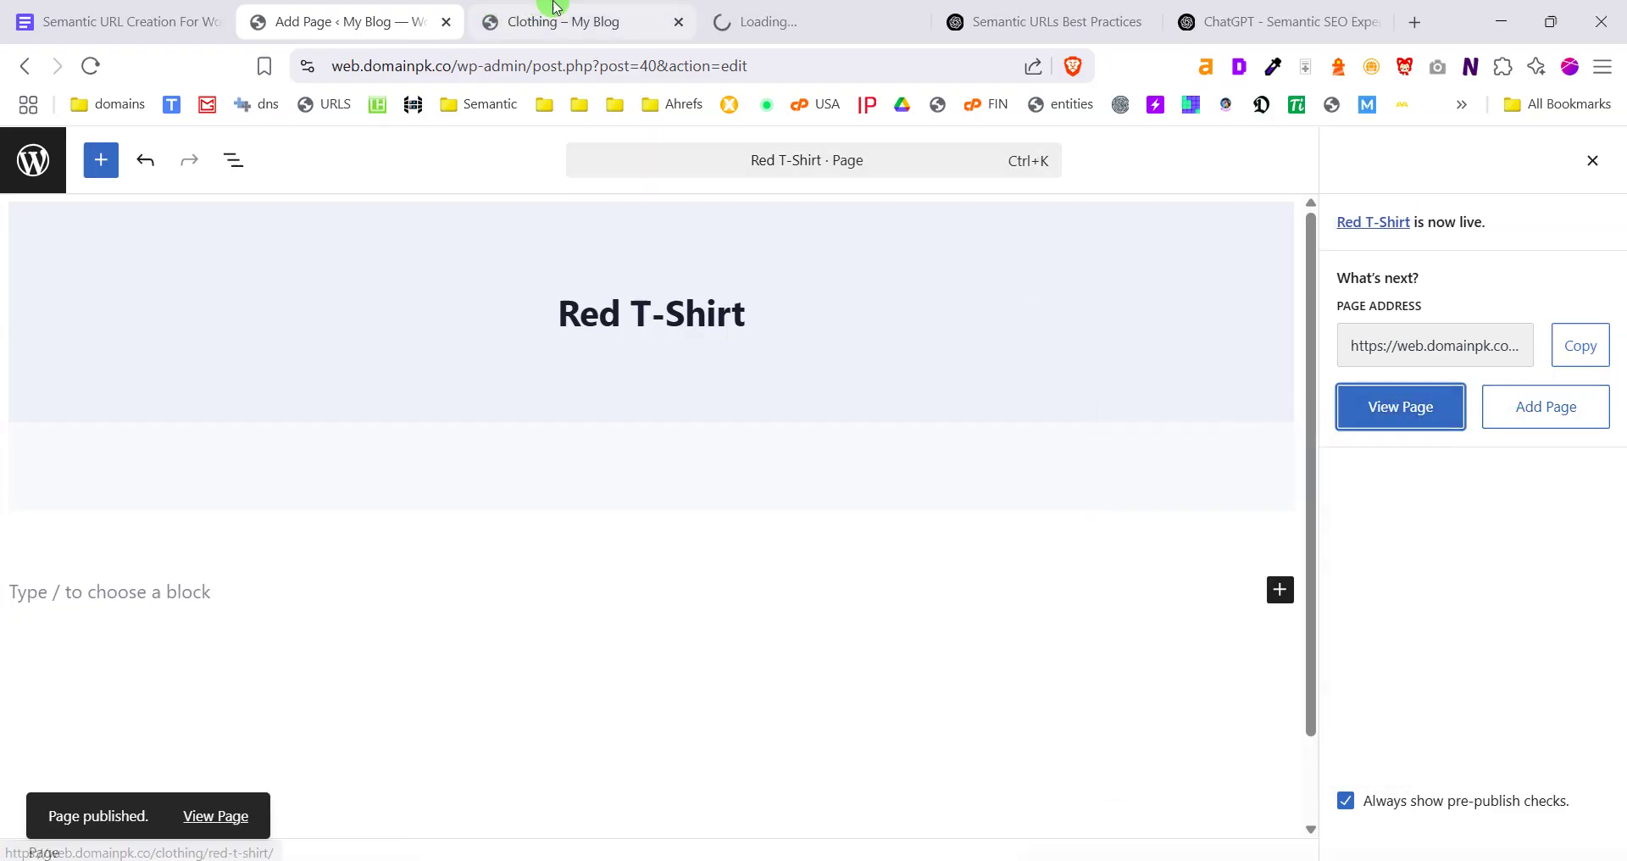
left_click(829, 10)
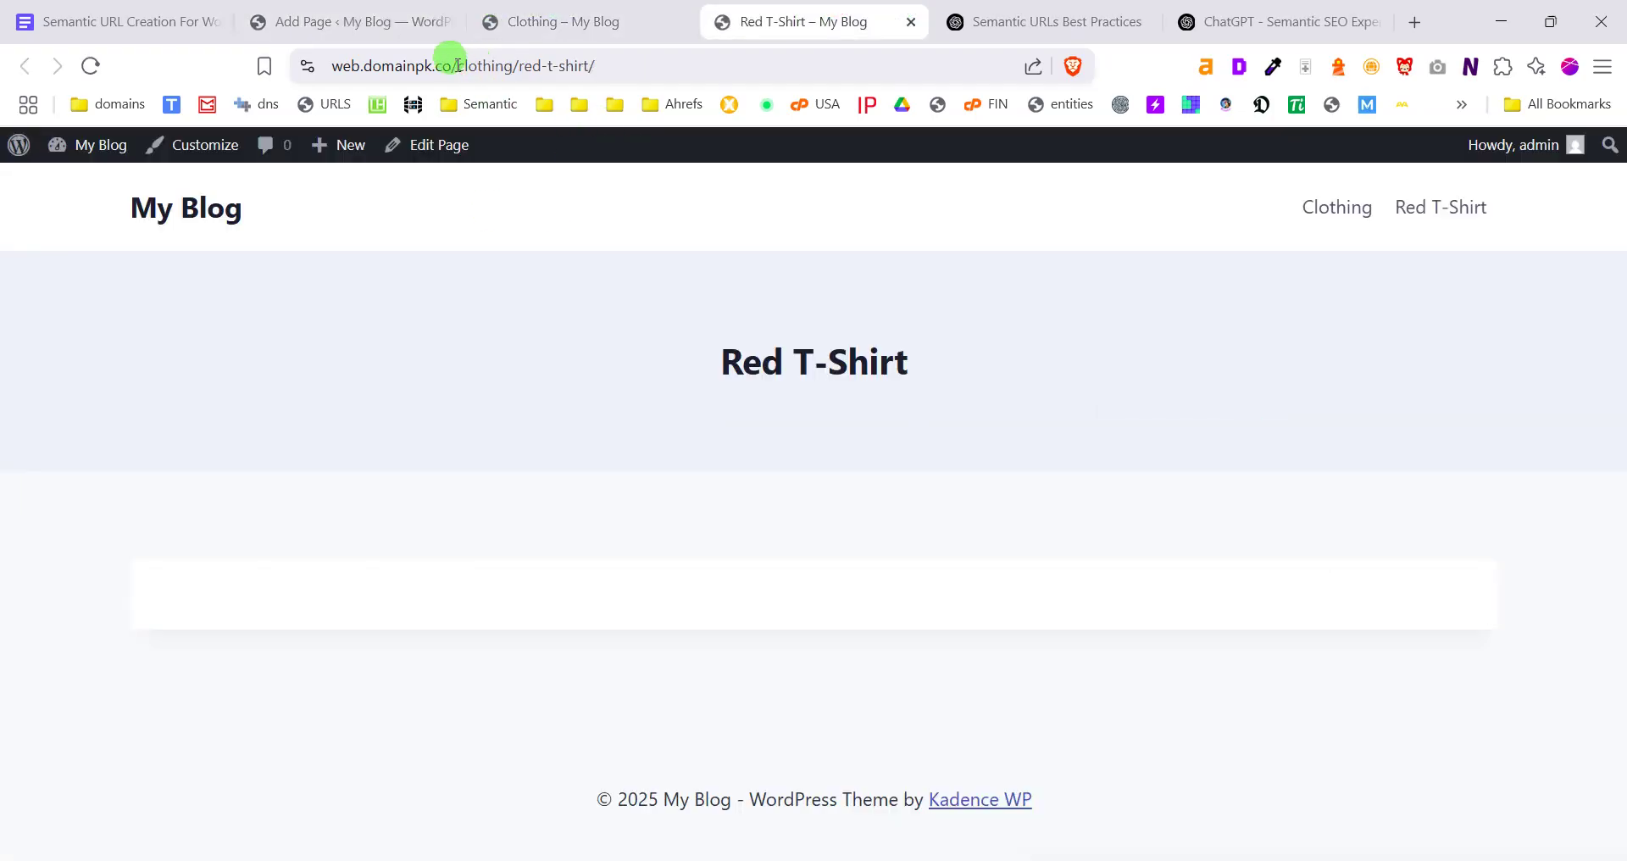
left_click_drag(460, 65, 552, 65)
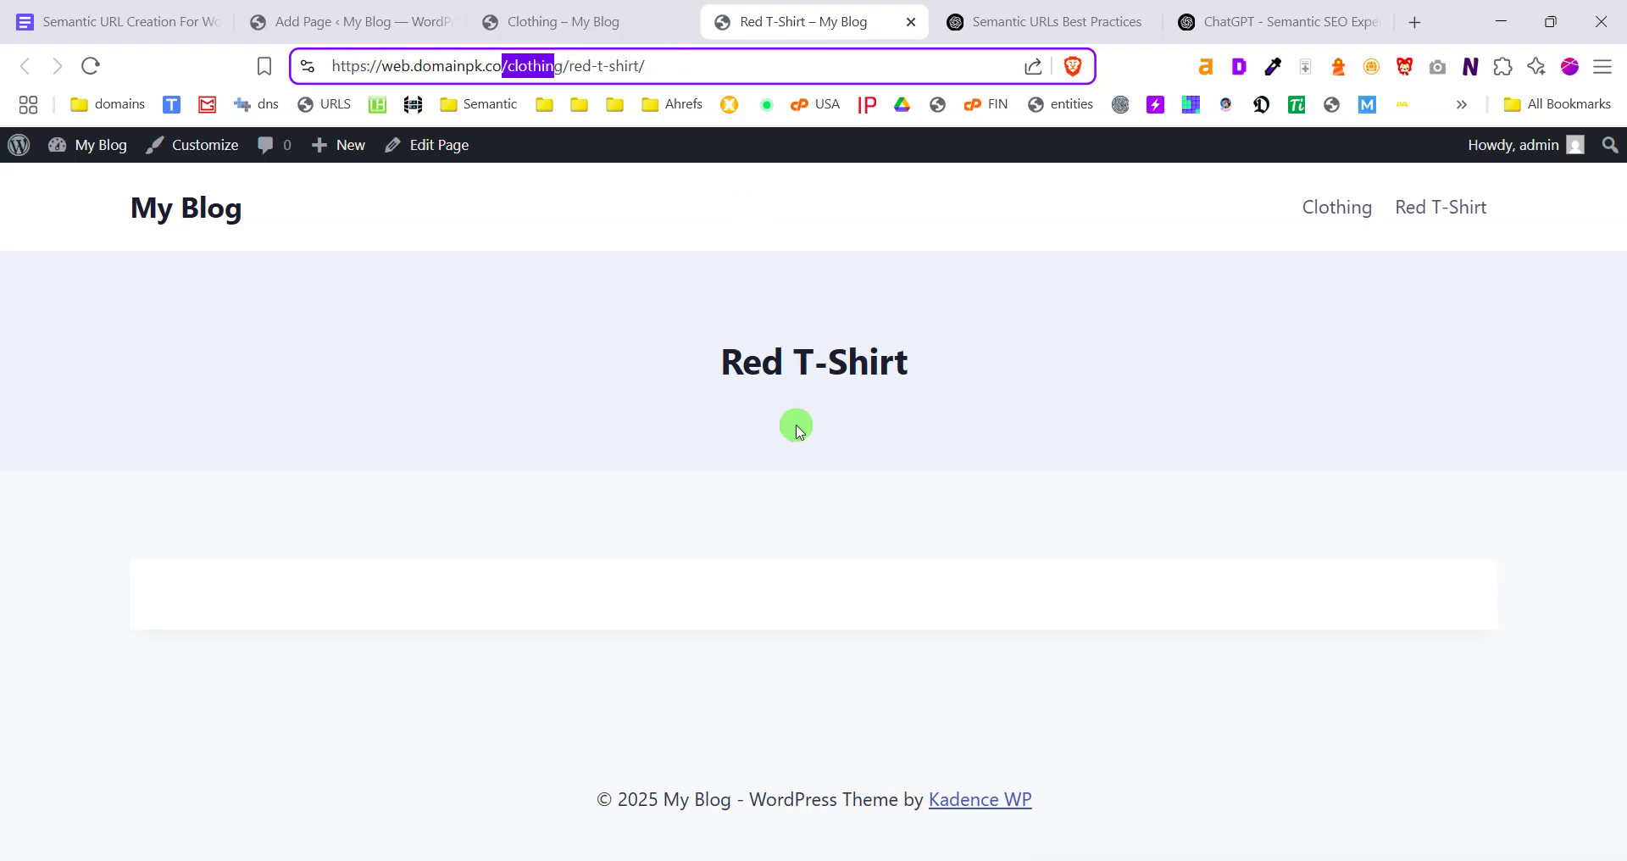
left_click(954, 383)
left_click(1339, 211)
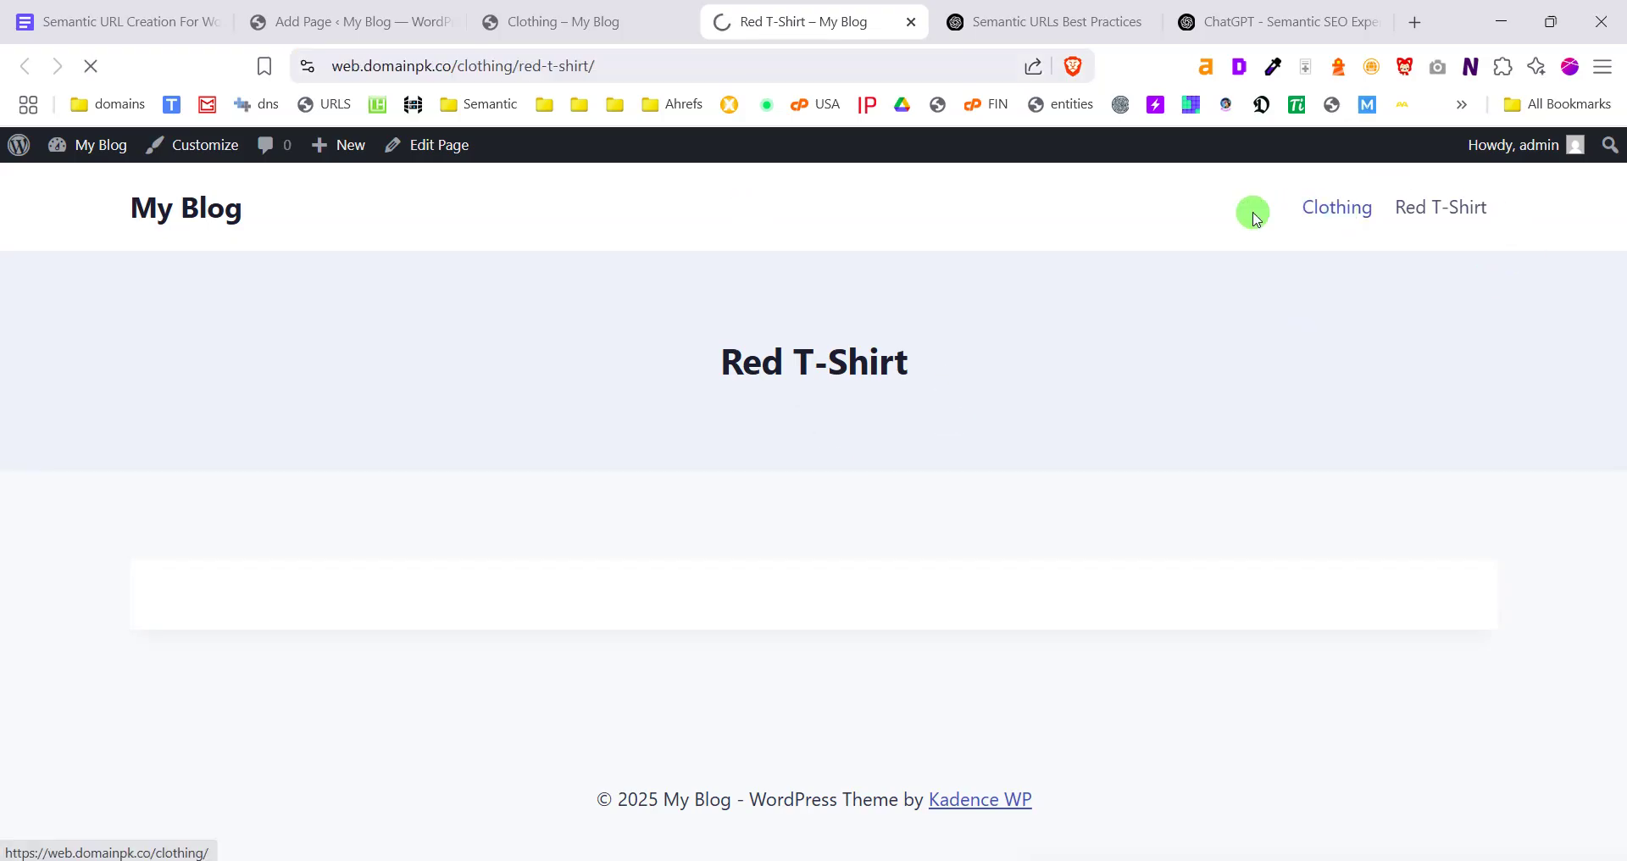
left_click(1447, 212)
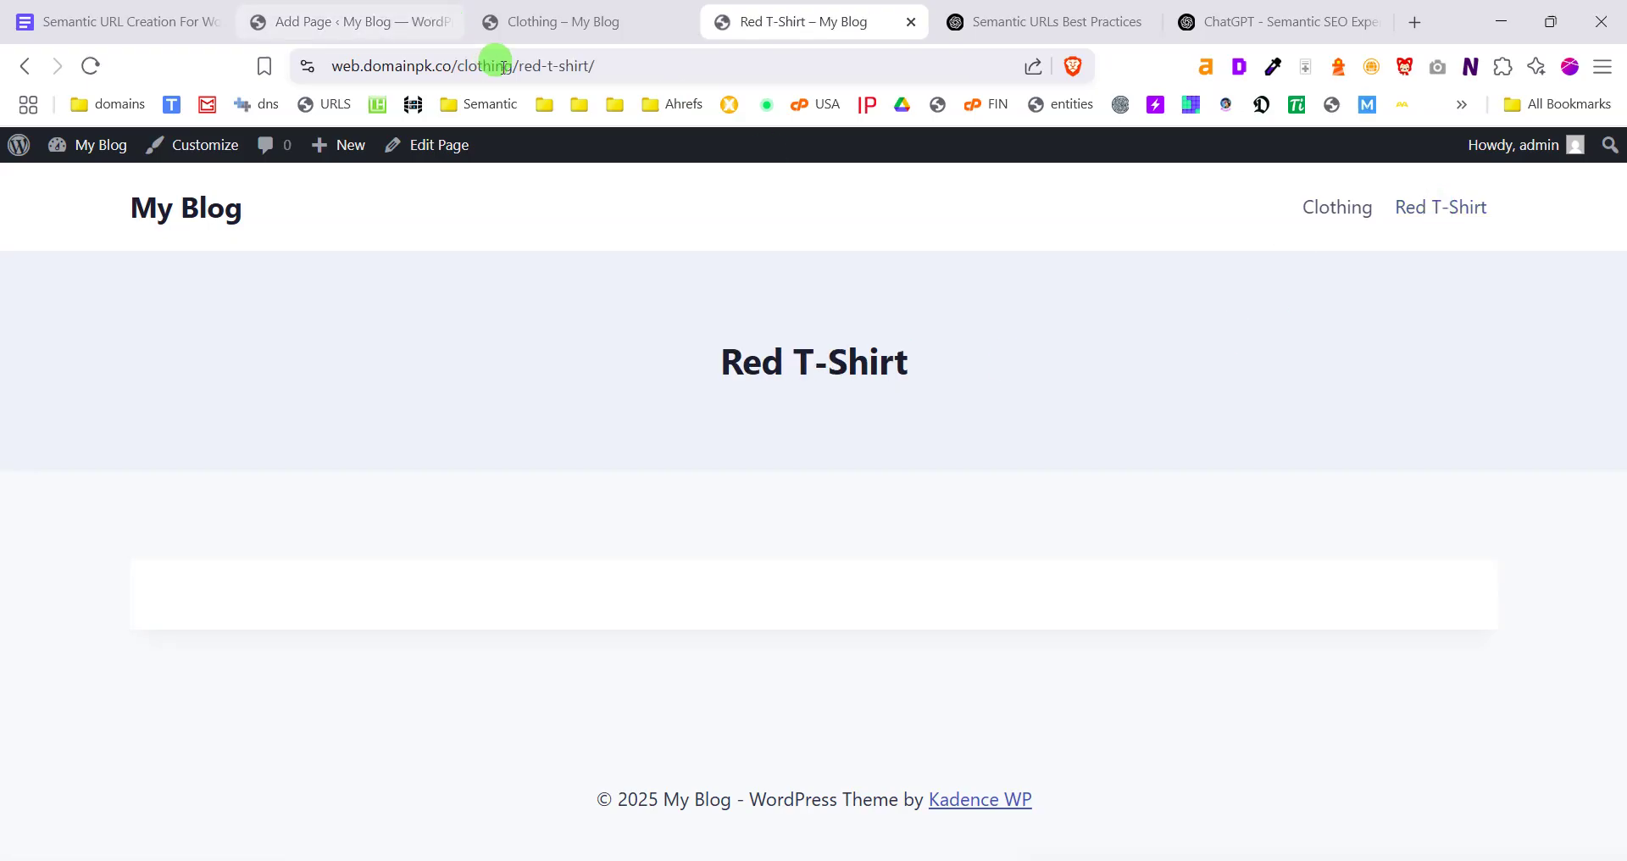
left_click_drag(452, 65, 520, 67)
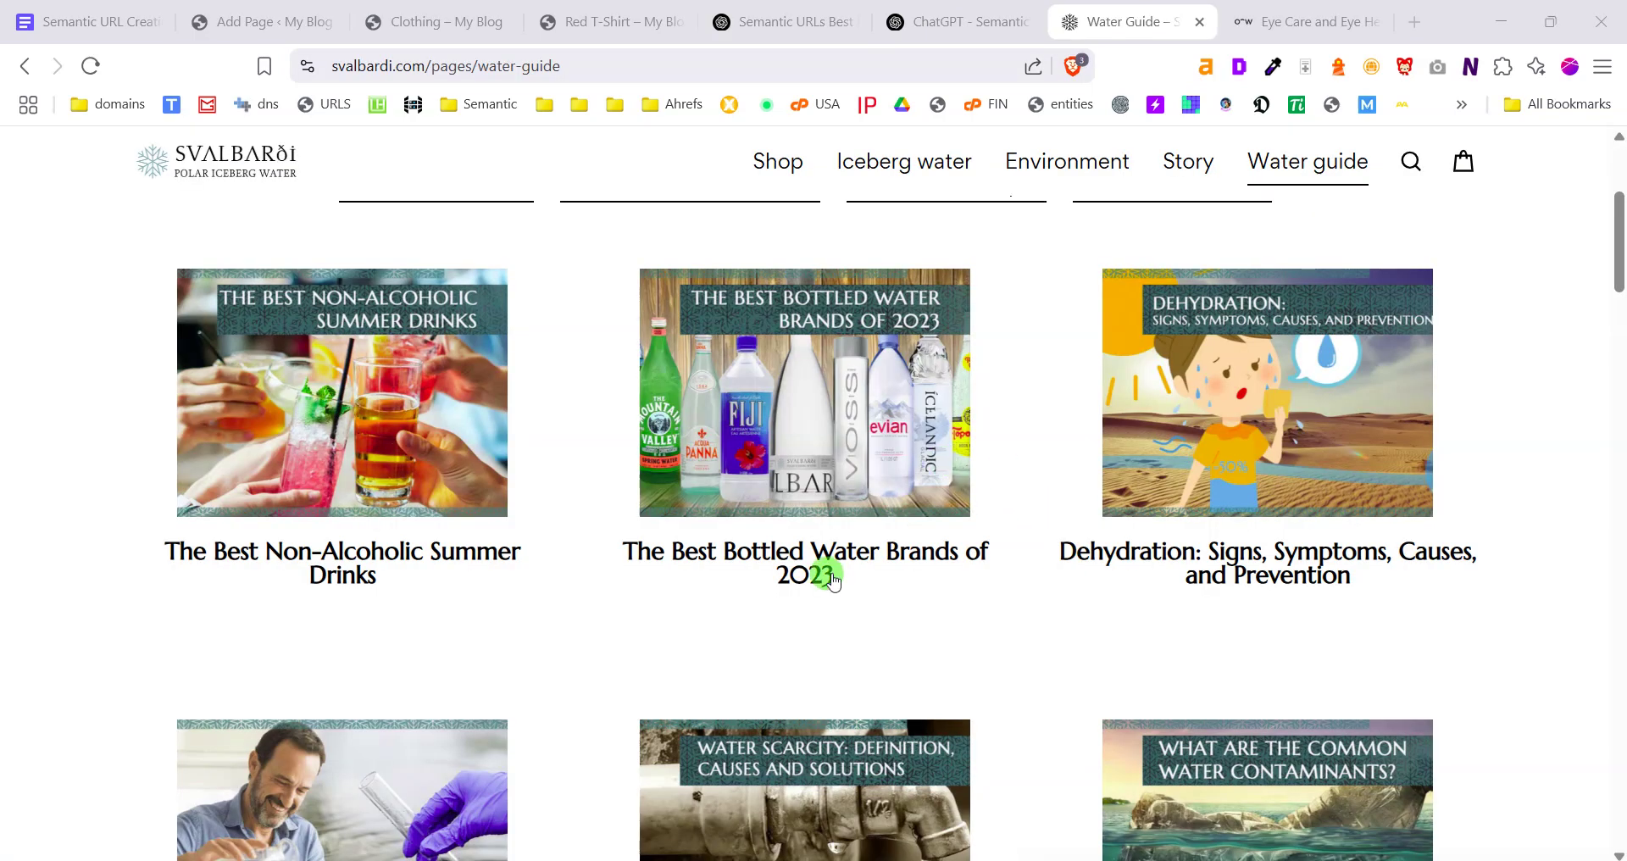
Examine the Svalbardi Water Guide page's category links and article list as a real-world root document example
scroll(828, 575, "up", 4)
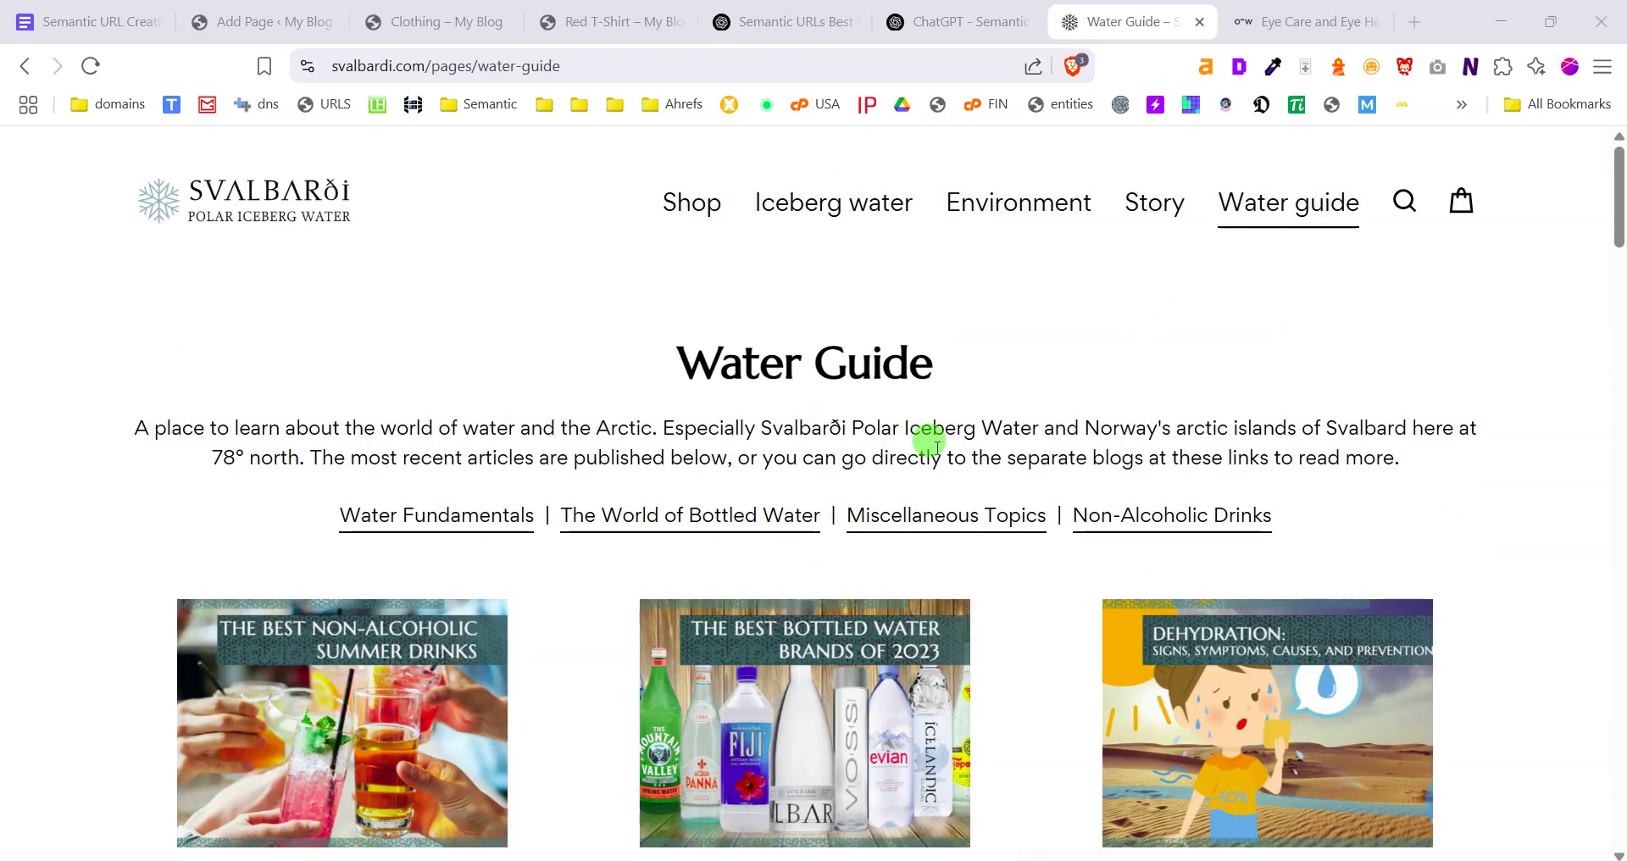
scroll(547, 445, "down", 3)
scroll(473, 556, "up", 3)
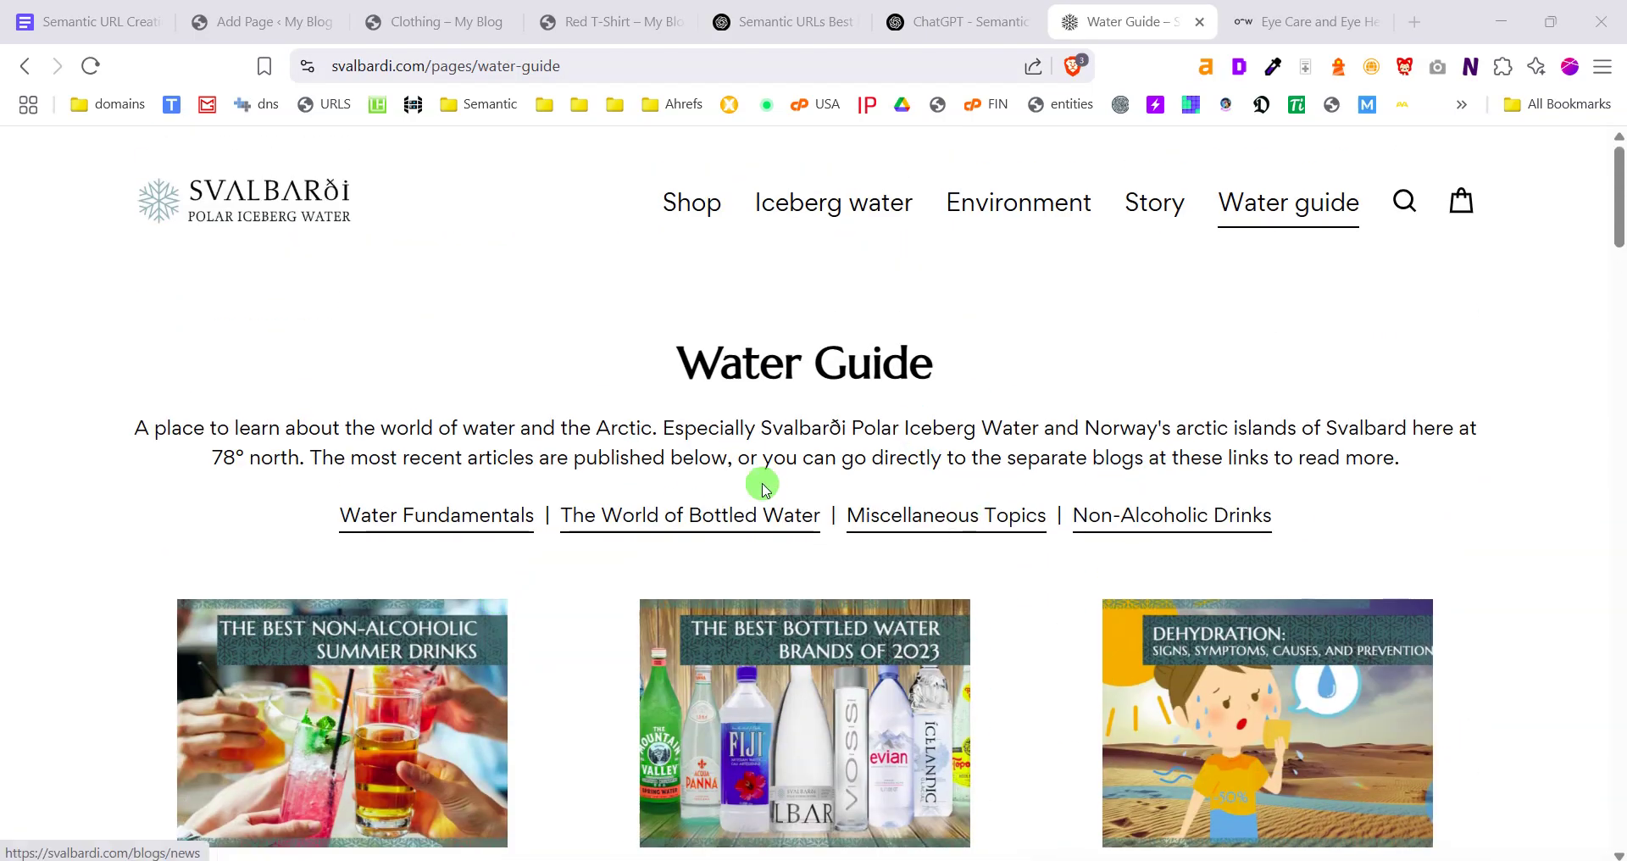
scroll(713, 410, "down", 2)
scroll(714, 409, "up", 1)
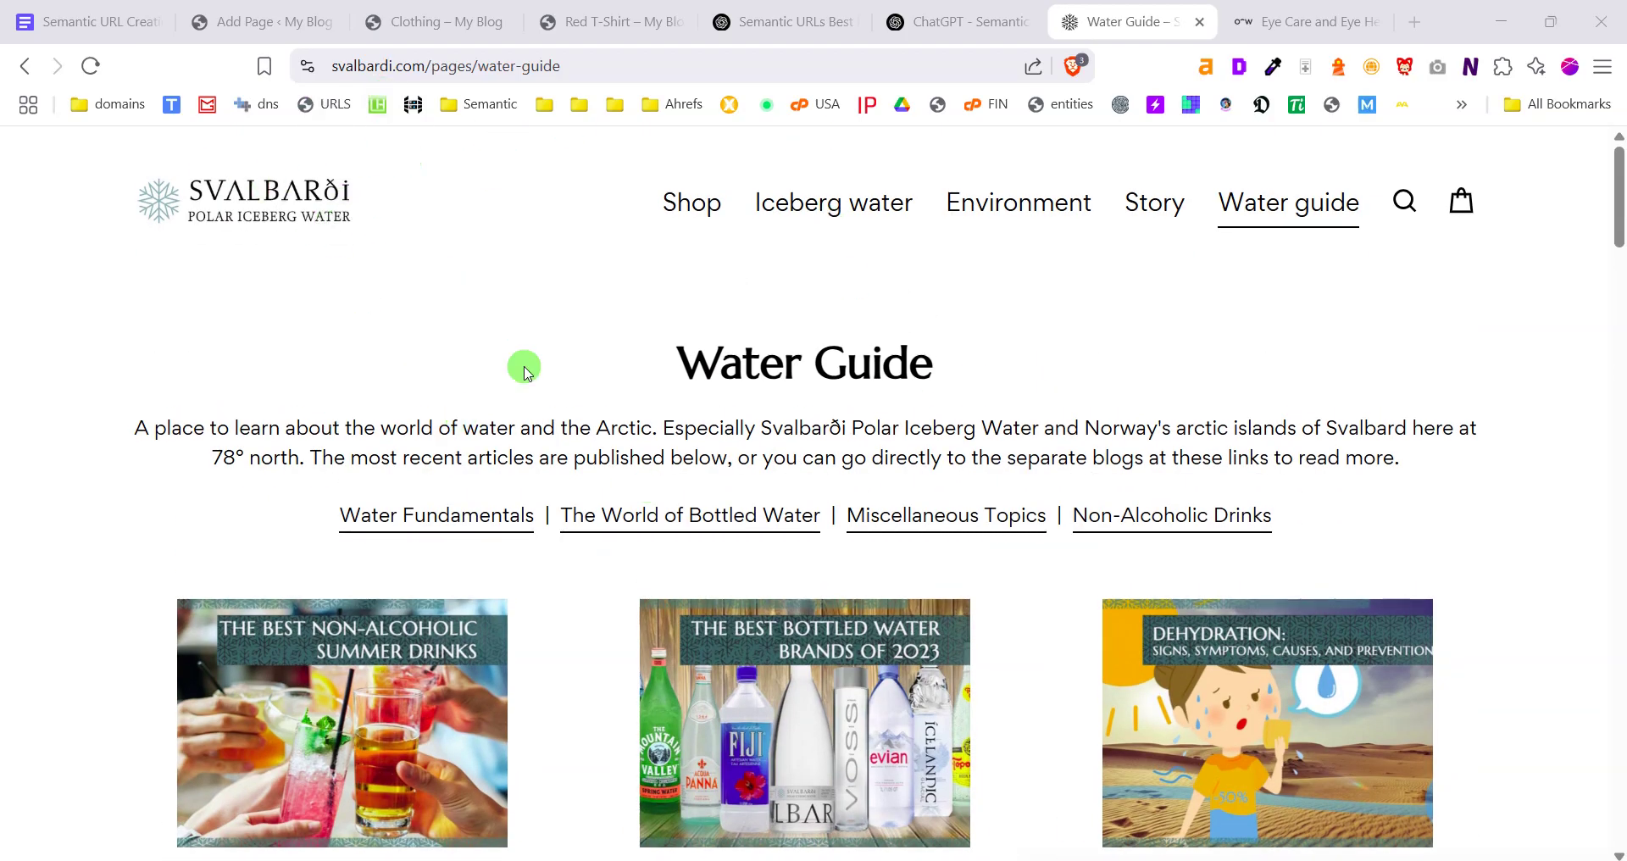
Open the non-alcoholic summer drinks, best bottled water brands and dehydration articles from the Water Guide in separate new tabs
scroll(591, 371, "down", 4)
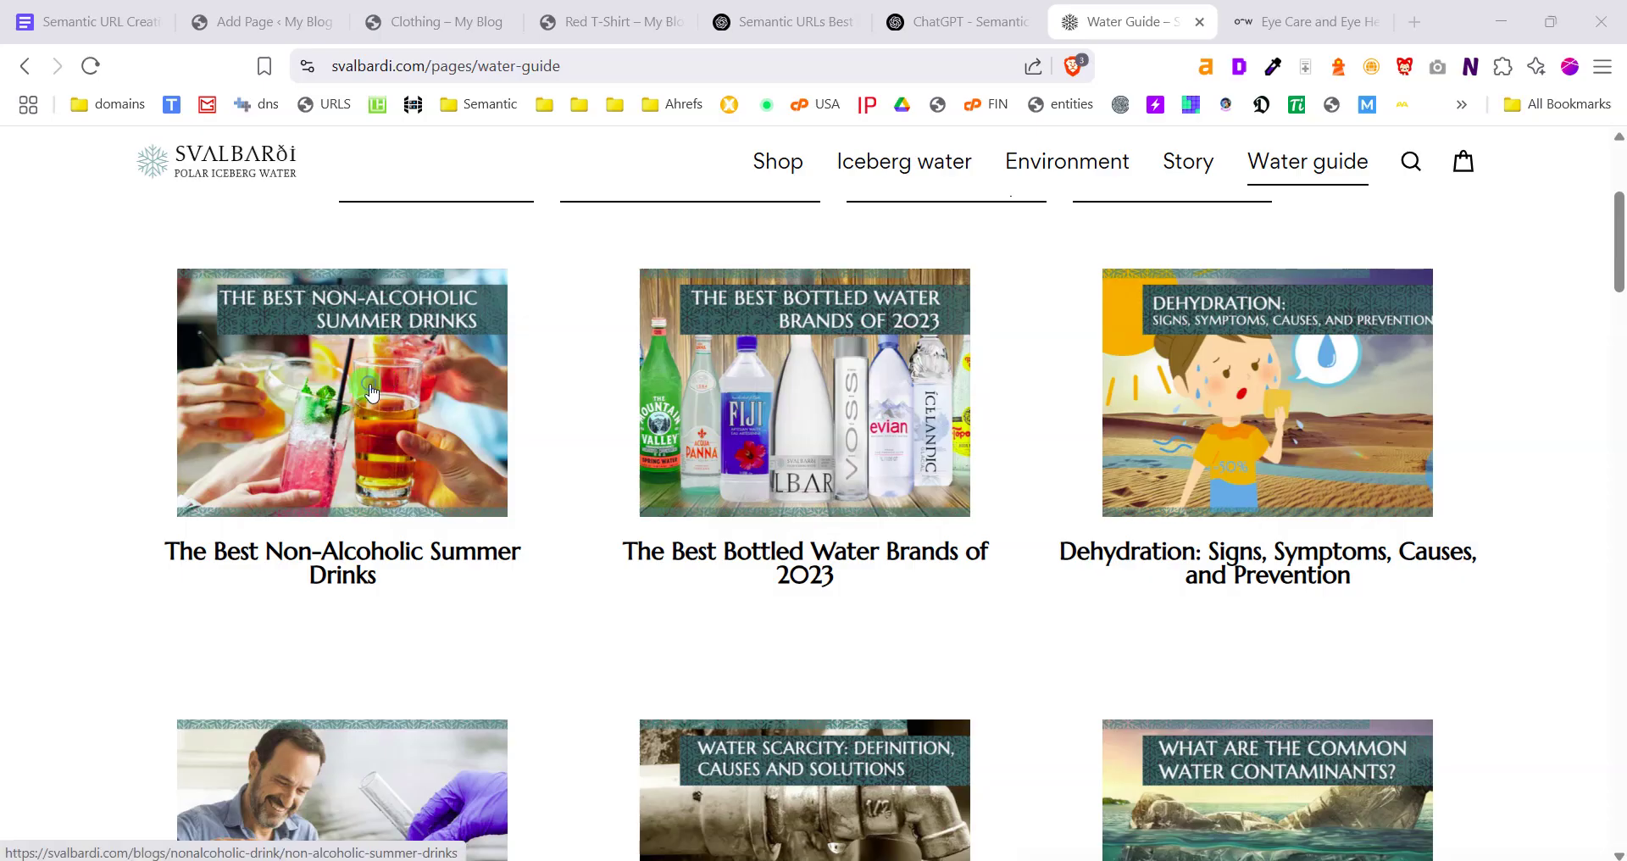
right_click(363, 378)
left_click(494, 403)
right_click(768, 412)
left_click(1000, 437)
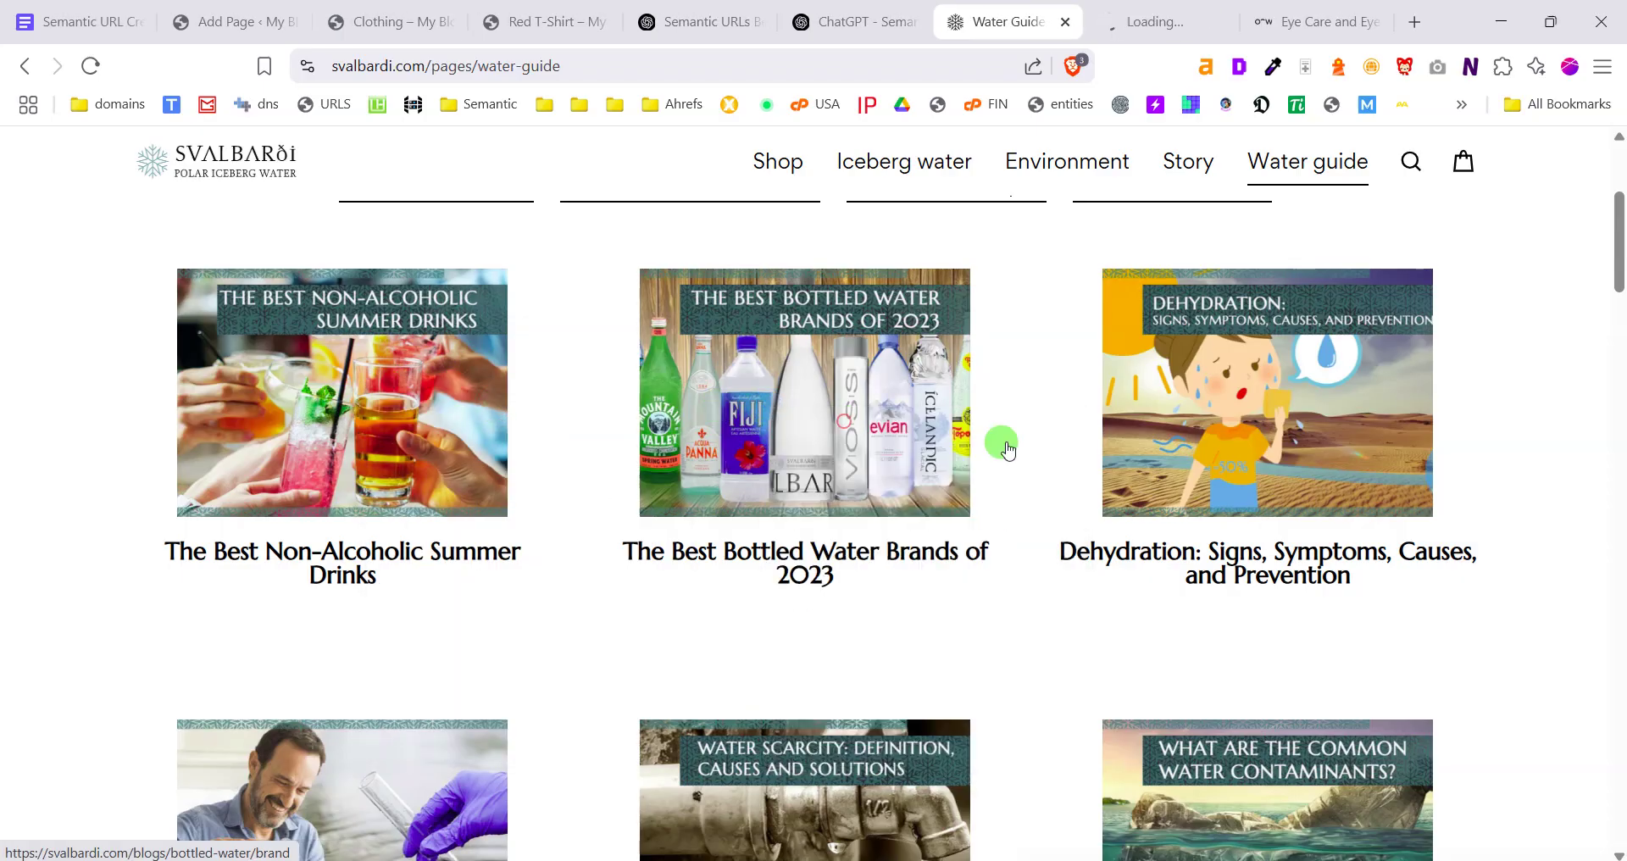
right_click(1222, 410)
left_click(1257, 439)
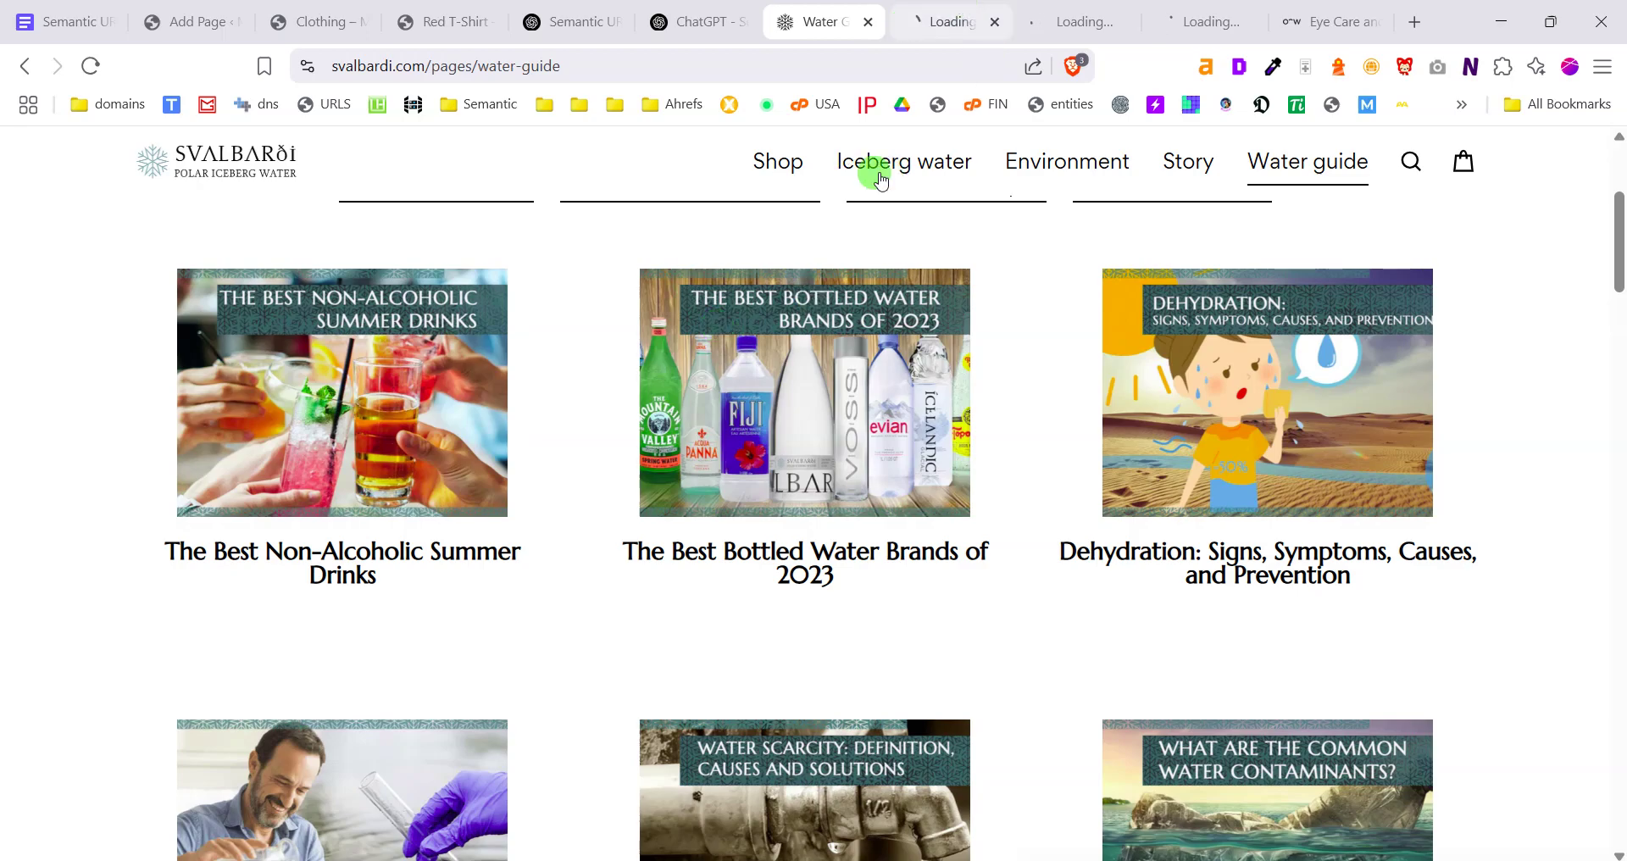
Examine the summer drinks article's URL, highlighting its nonalcoholic-drink category segment and its non-alcoholic-summer-drinks slug
left_click(948, 20)
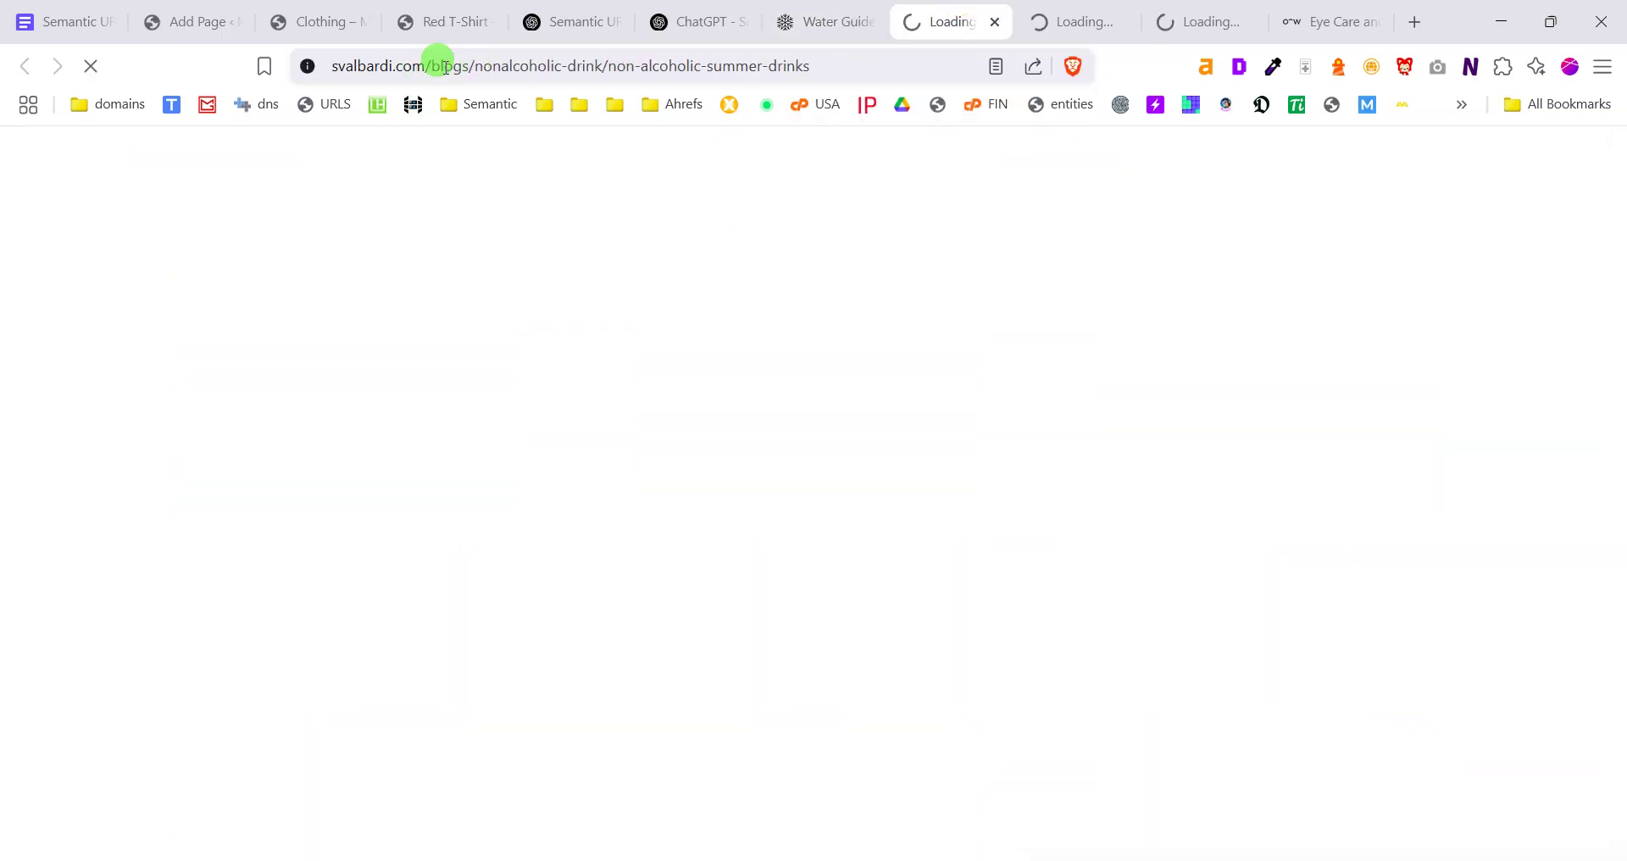
left_click_drag(477, 66, 606, 68)
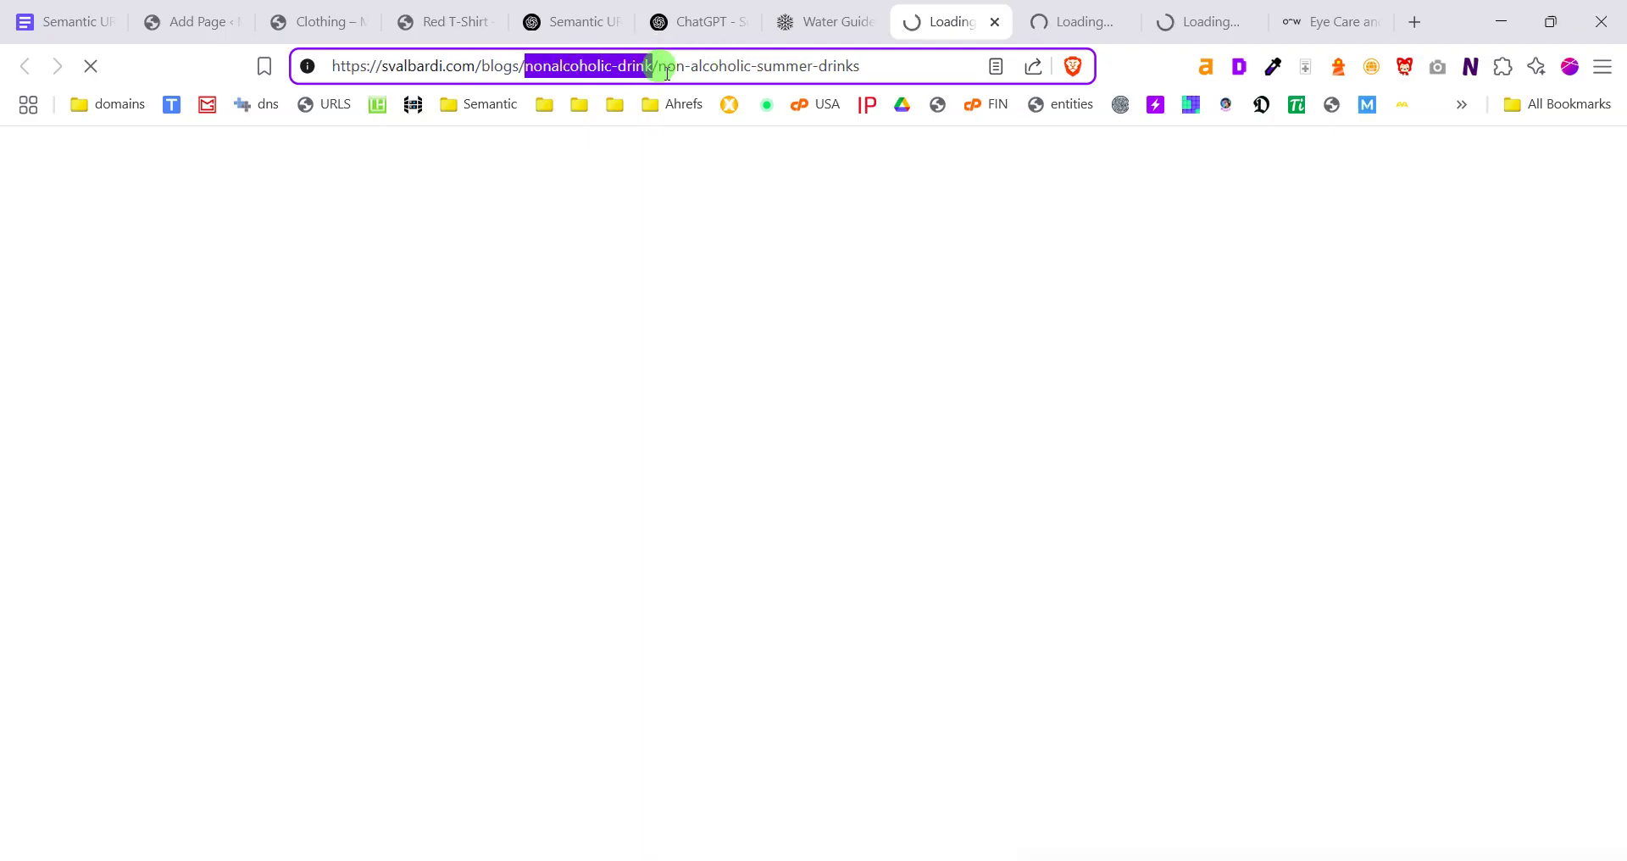
left_click_drag(660, 65, 858, 73)
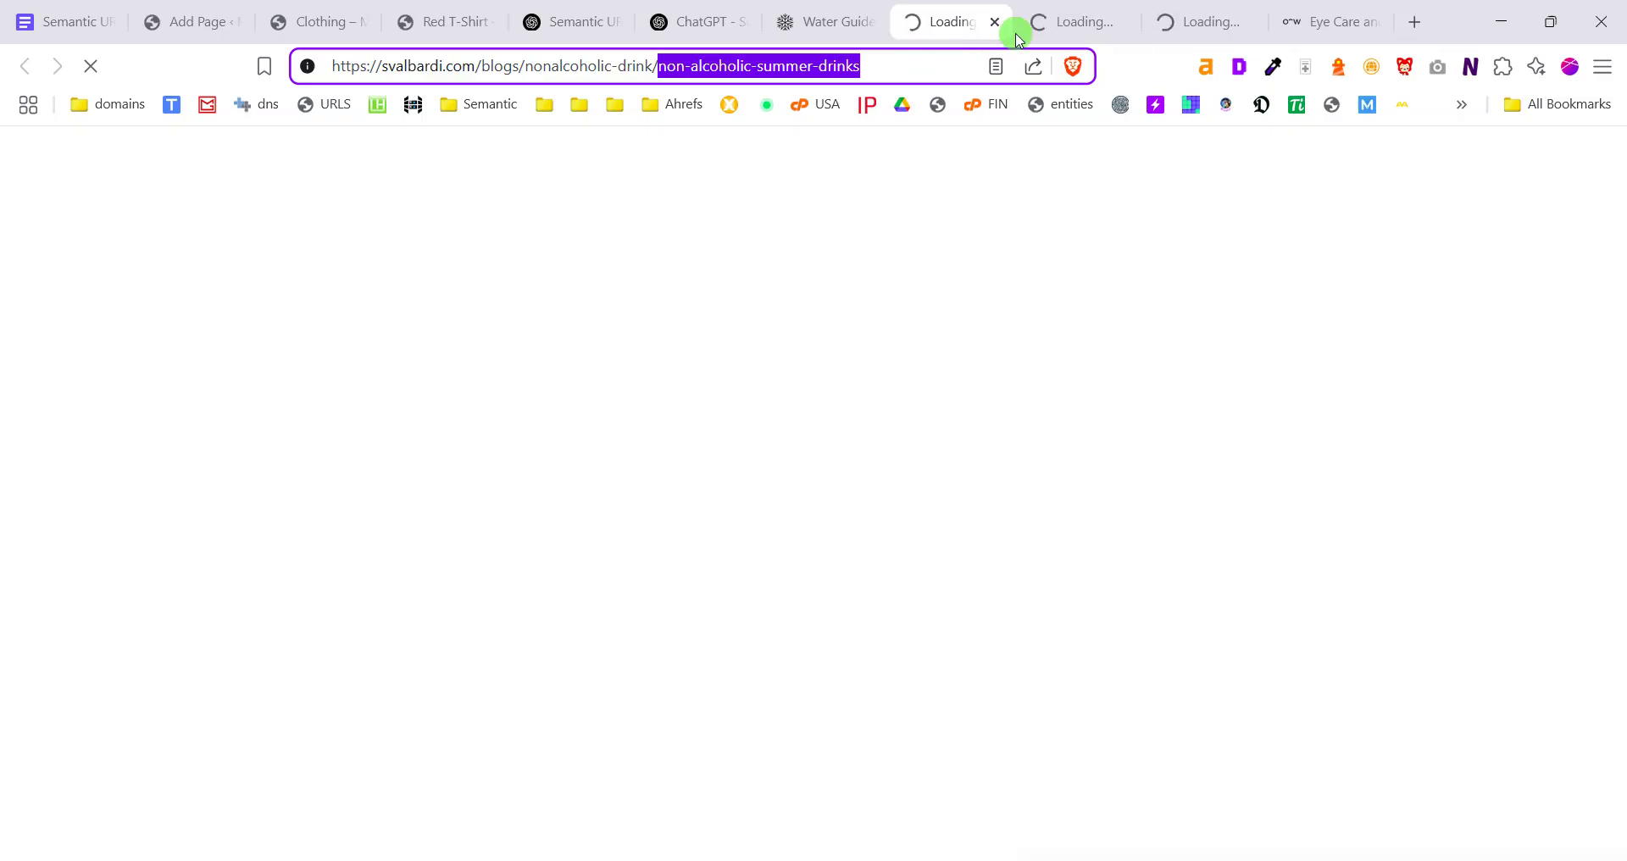
Examine the other two articles' URLs, highlighting the bottled-water and brand segments in one and dehydration in the other
left_click(1064, 11)
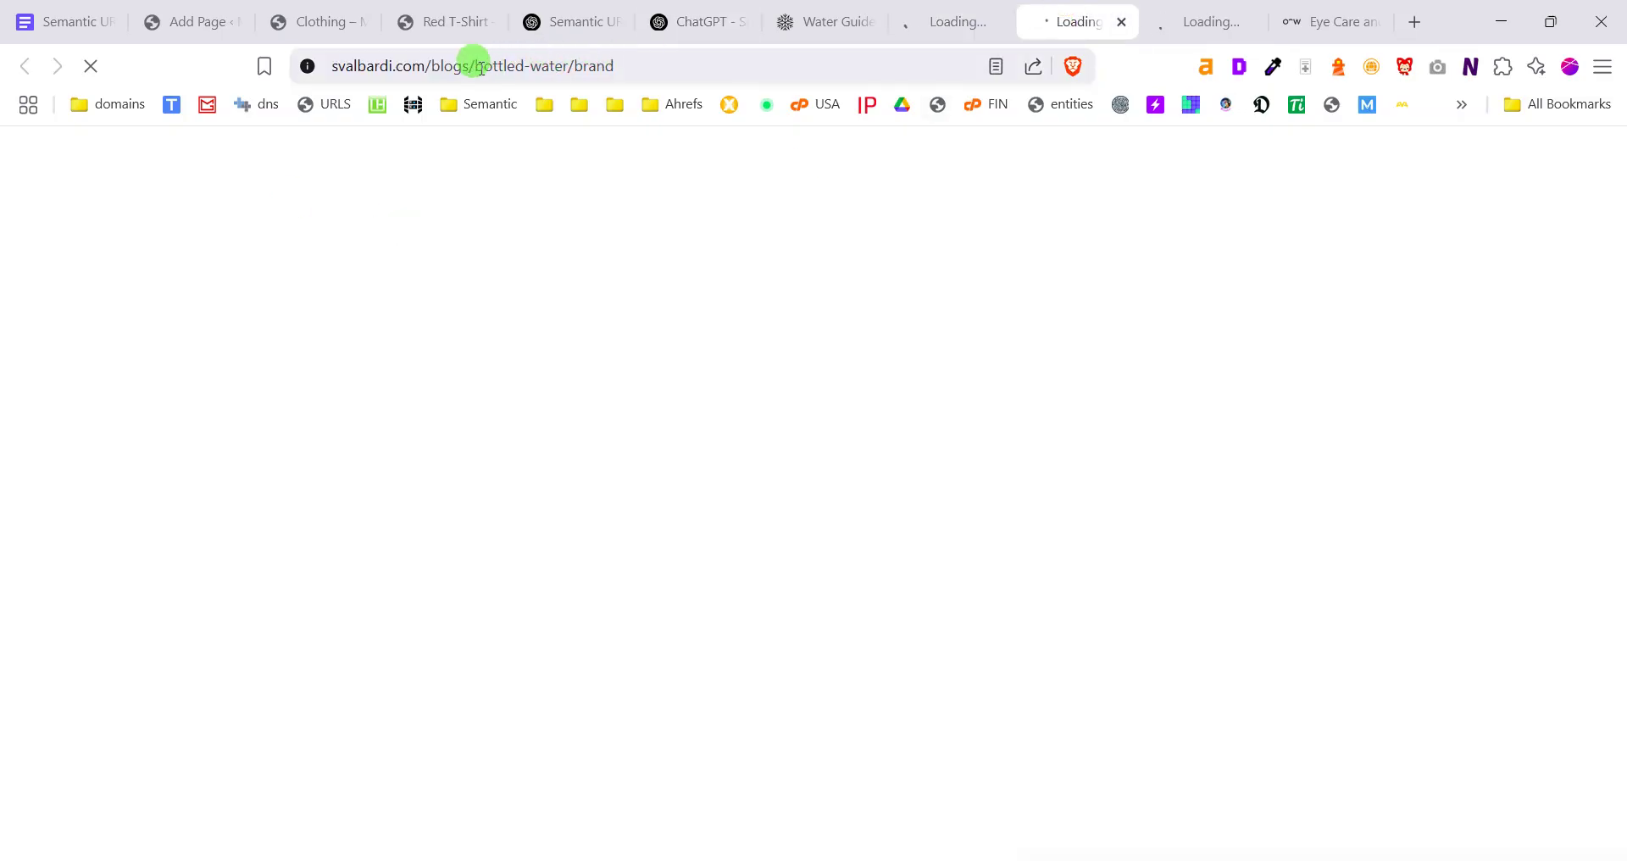
left_click_drag(471, 65, 599, 62)
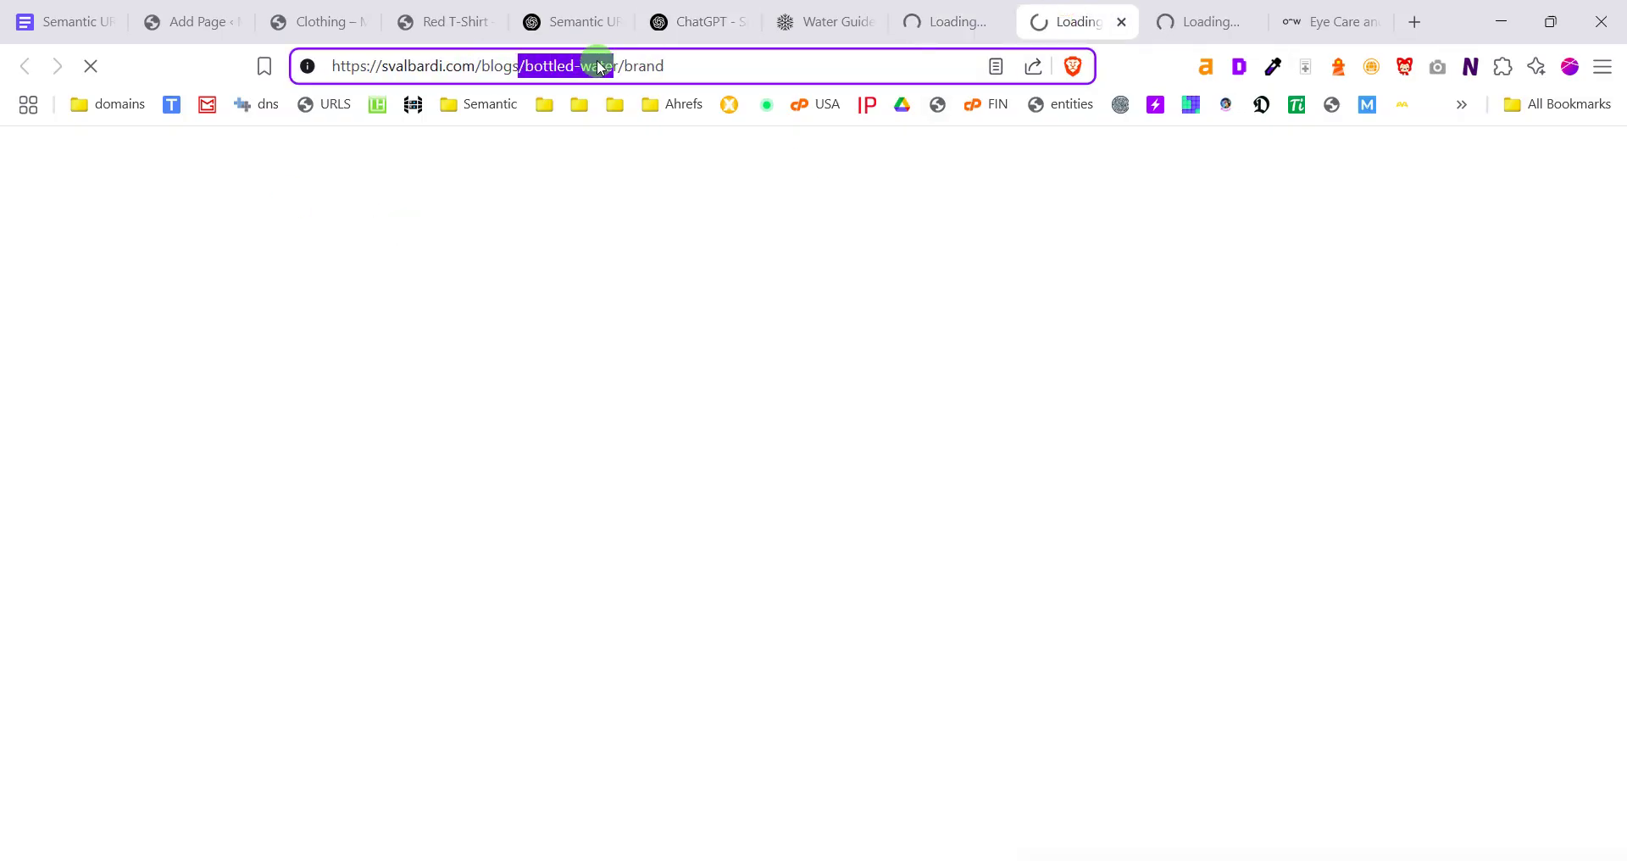
left_click(695, 61)
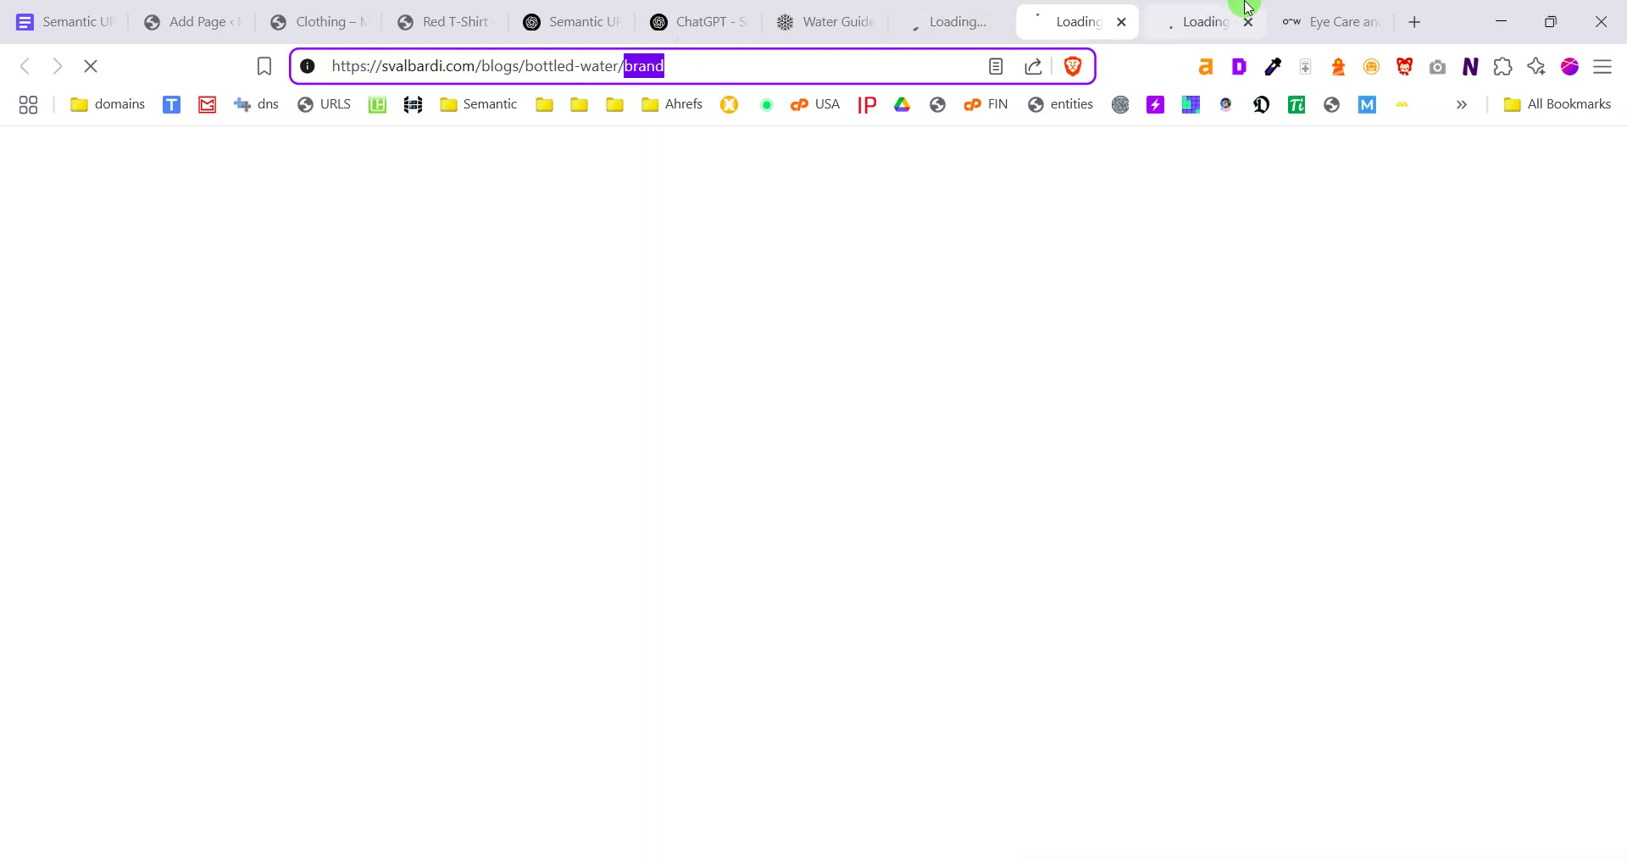
left_click(1156, 10)
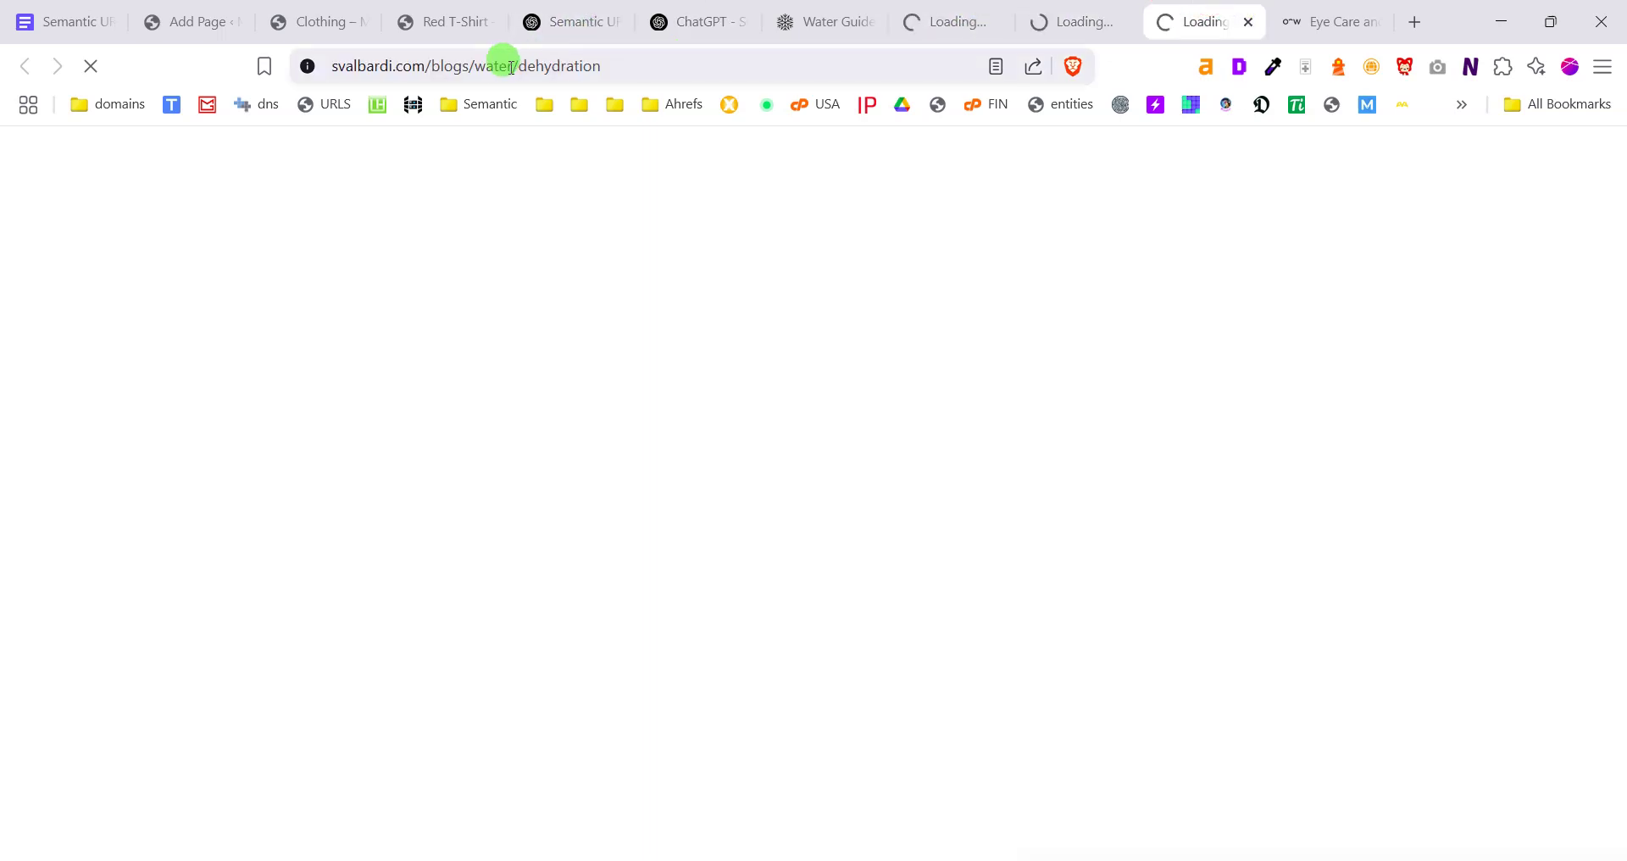
left_click_drag(511, 66, 712, 68)
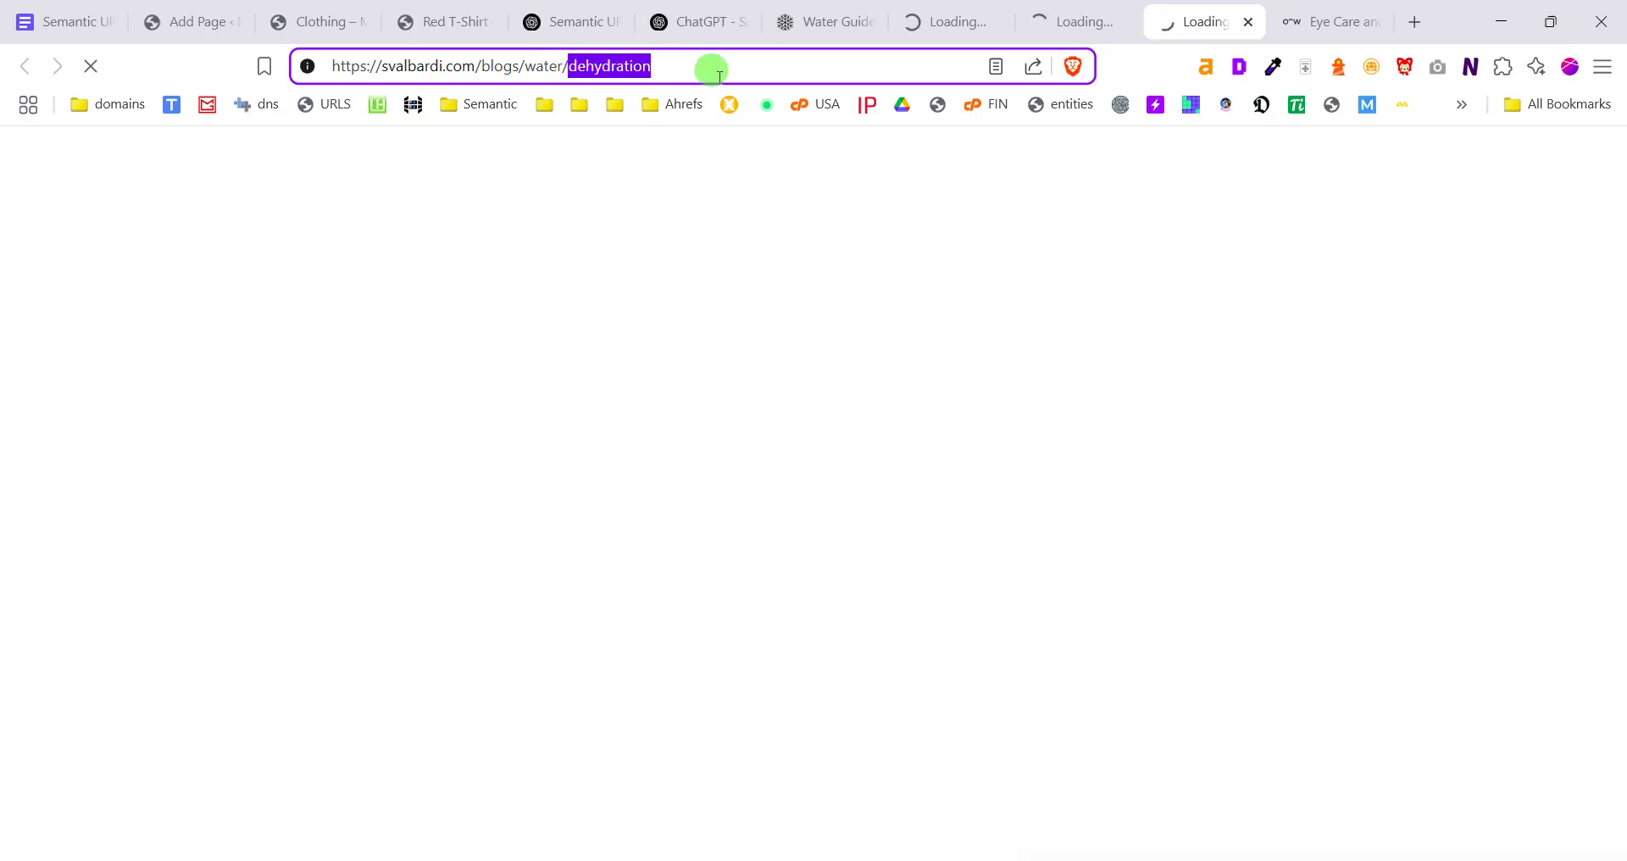
Open the "What is an Optometrist?" article from Oscar Wylee's Eye Care page in a new tab and view it
left_click(1334, 7)
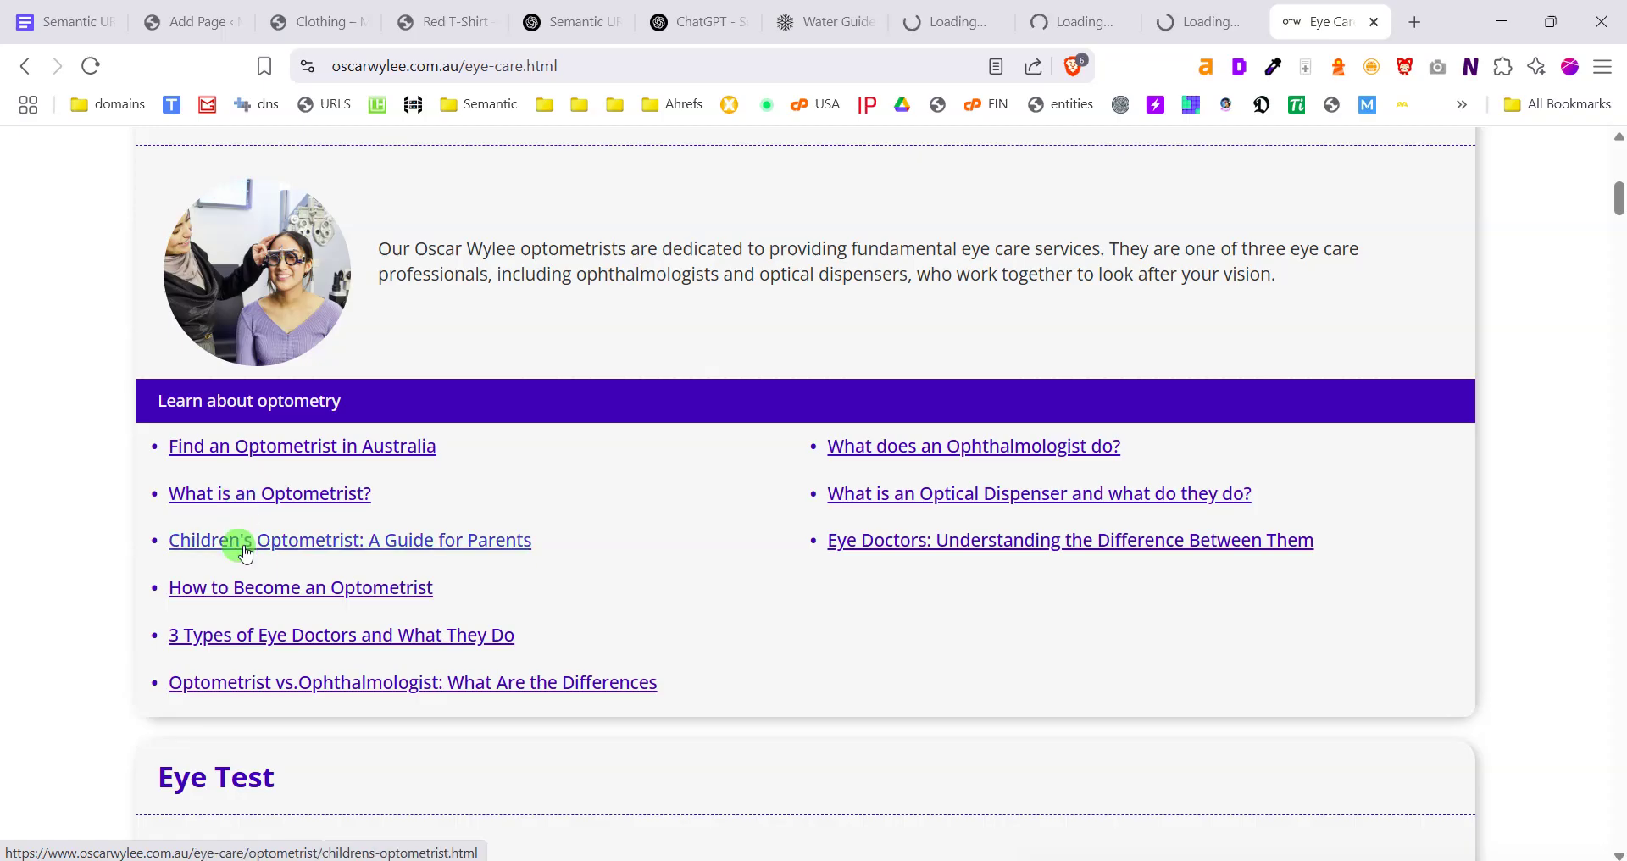
right_click(250, 507)
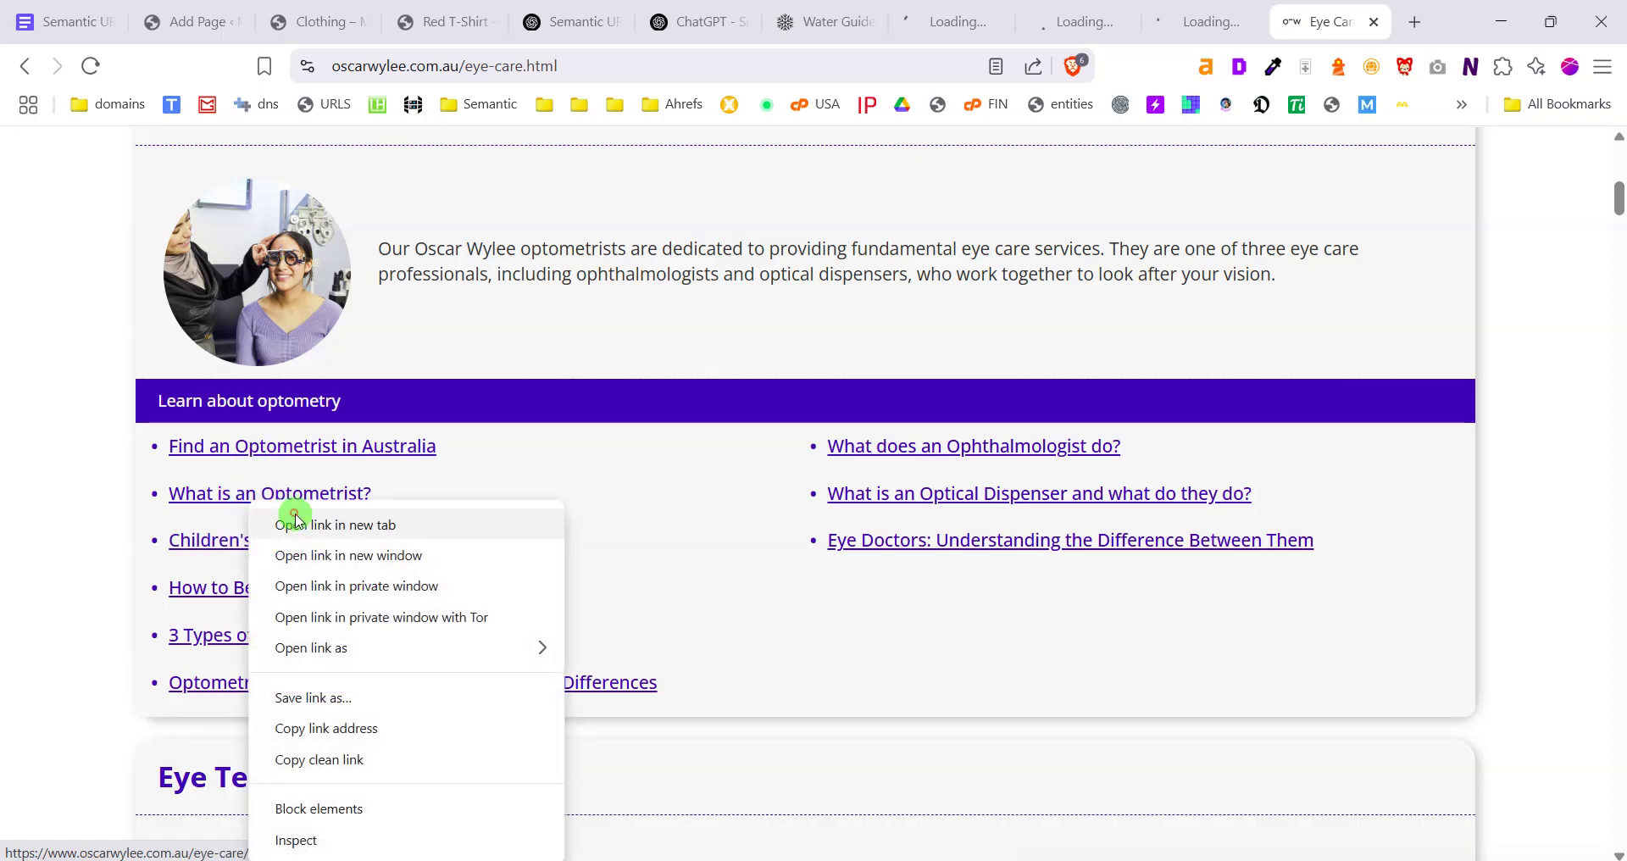
left_click(288, 519)
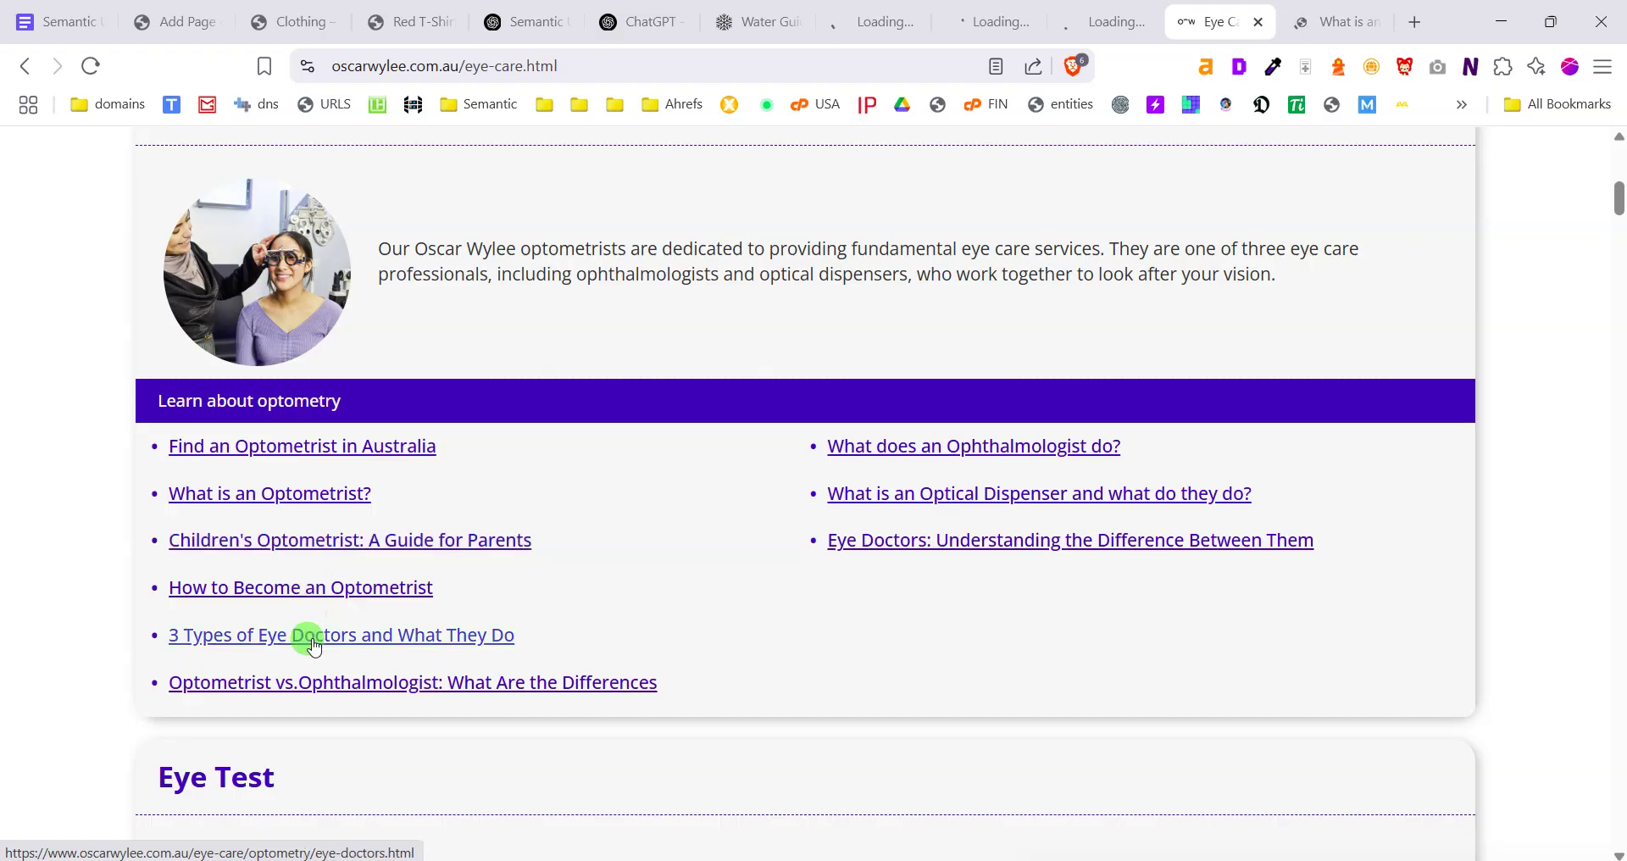
scroll(803, 556, "down", 8)
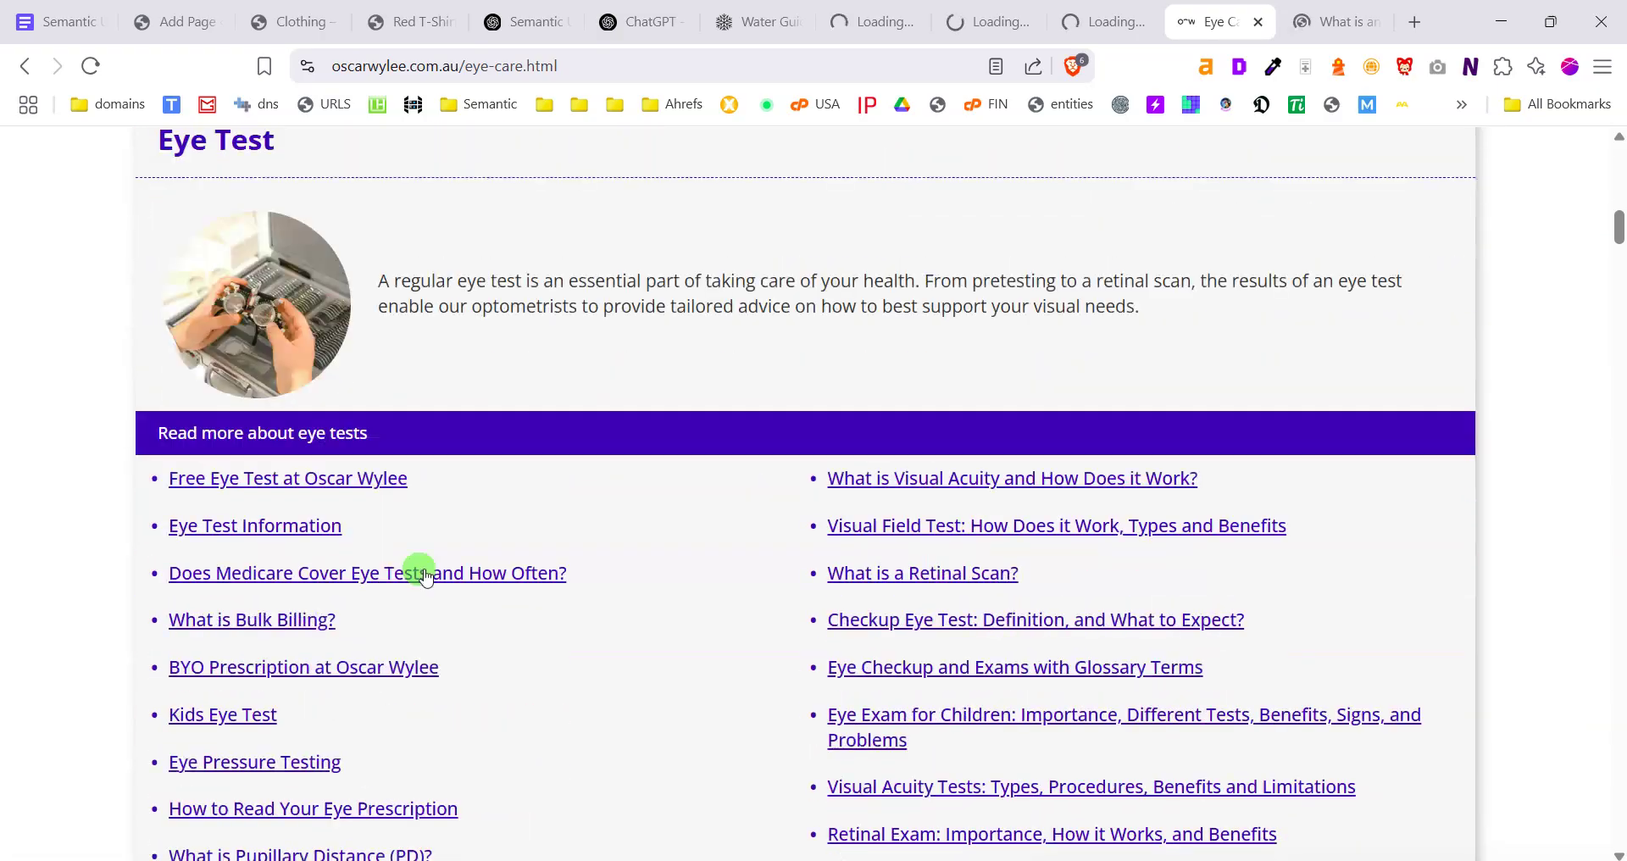
left_click(1301, 13)
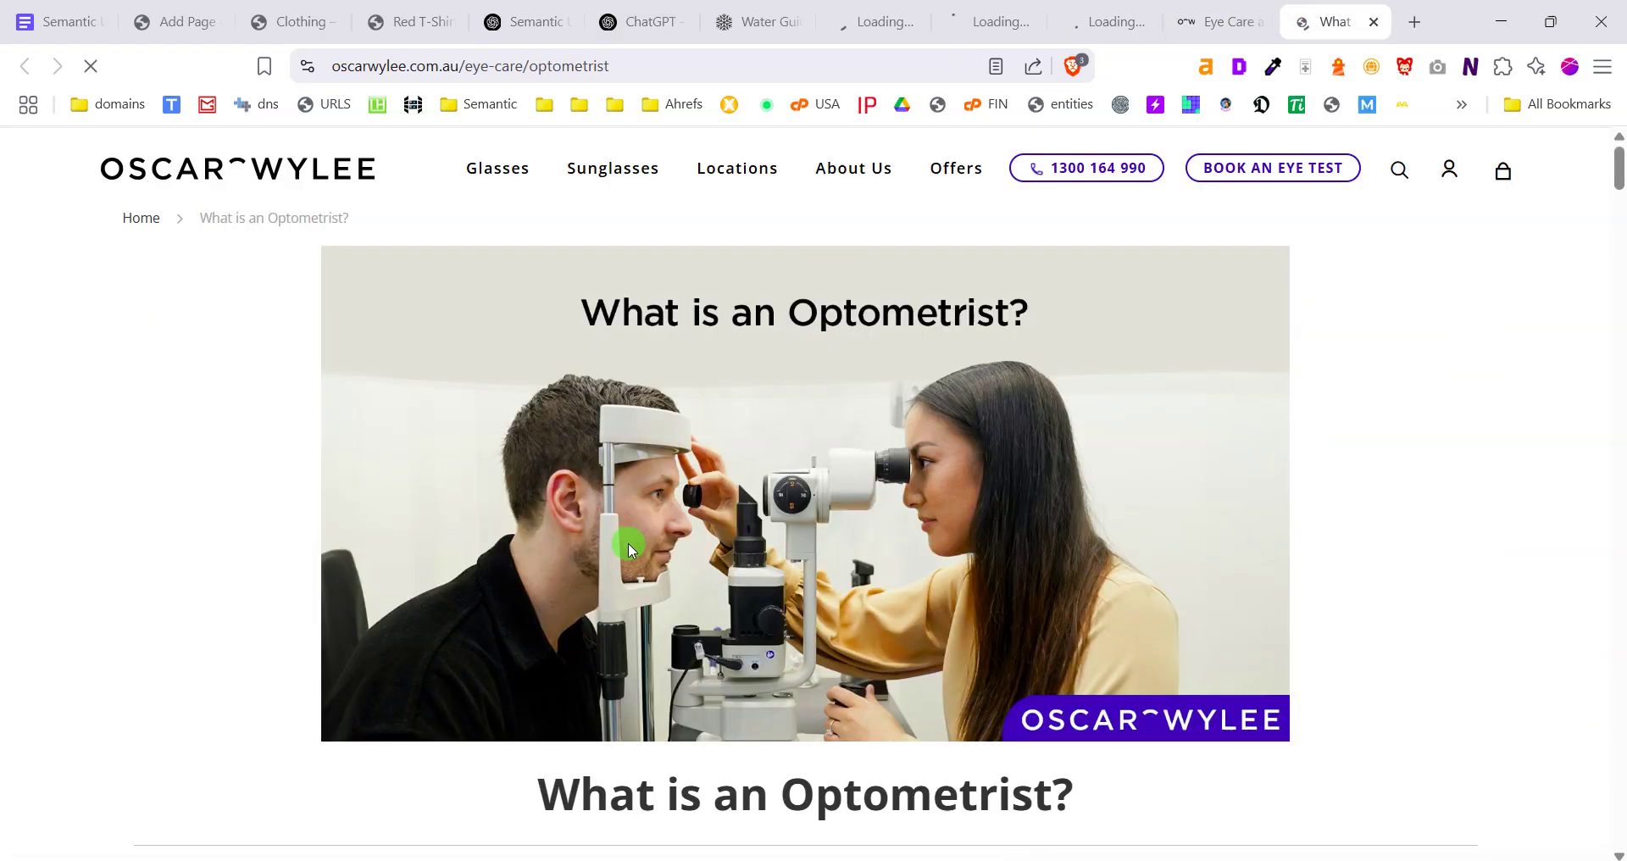
Review the optometrist article's content and its URL, highlighting the optometrist segment that follows eye-care
scroll(629, 549, "down", 6)
scroll(534, 374, "up", 6)
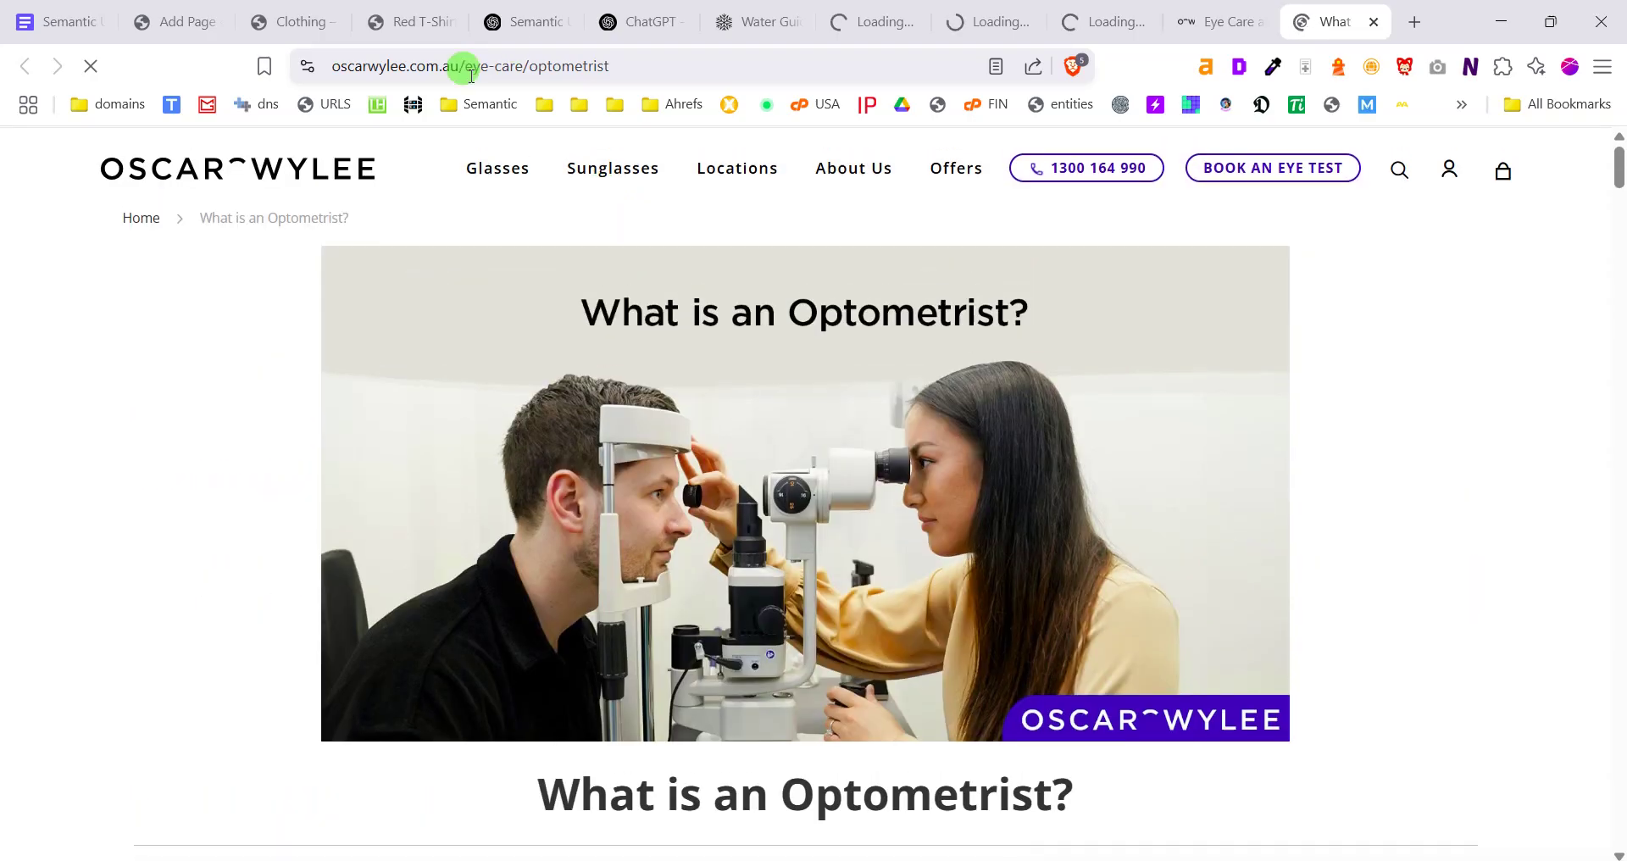
left_click_drag(467, 66, 737, 62)
scroll(392, 422, "down", 7)
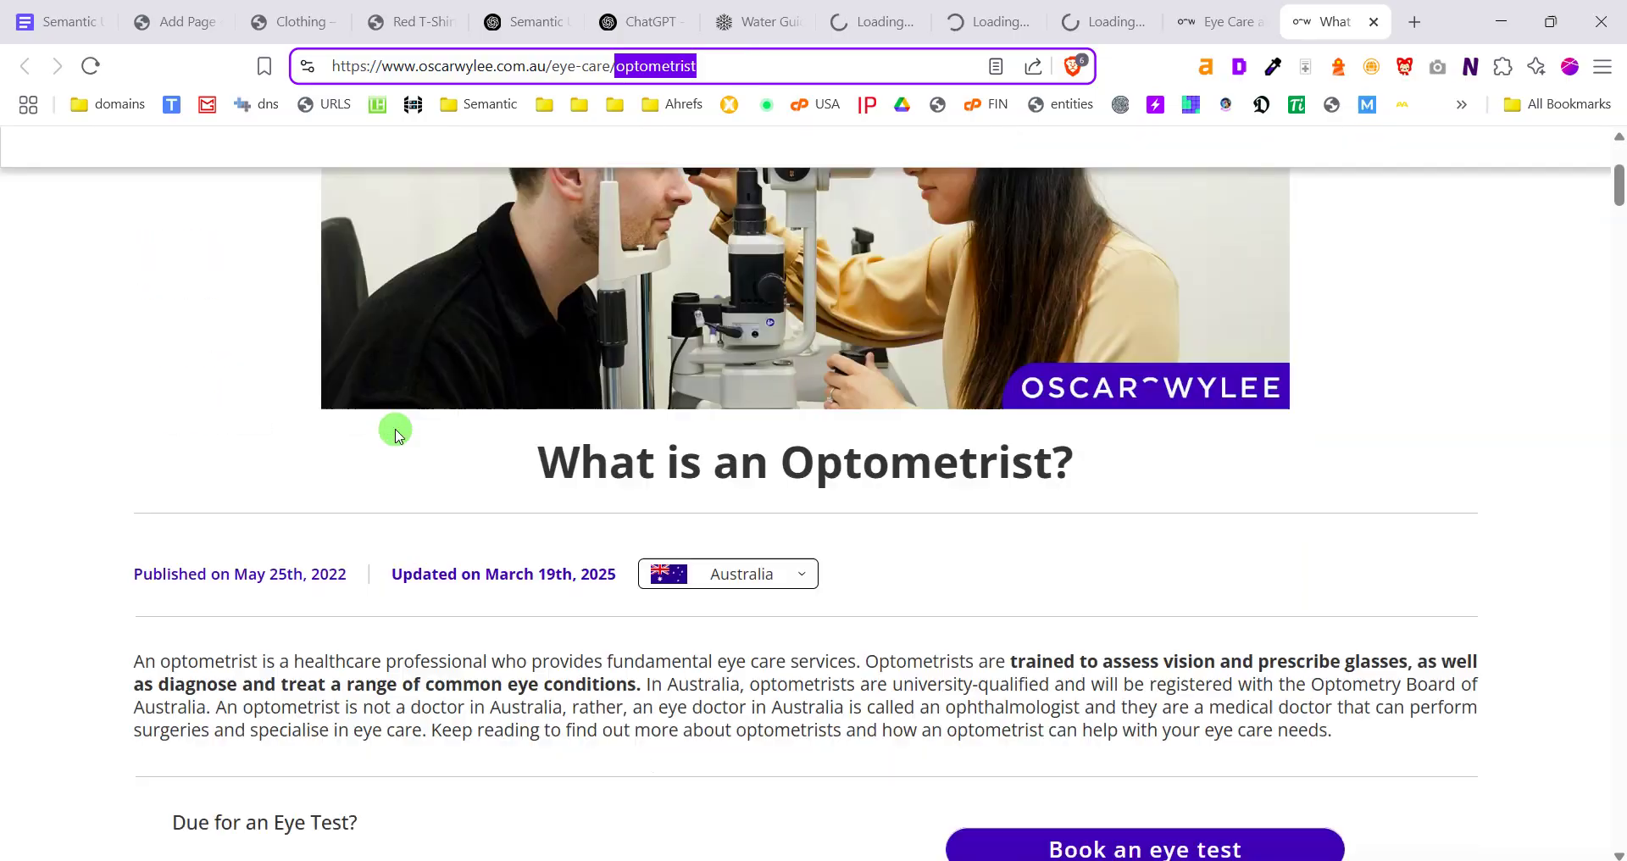
left_click(645, 312)
scroll(800, 444, "down", 7)
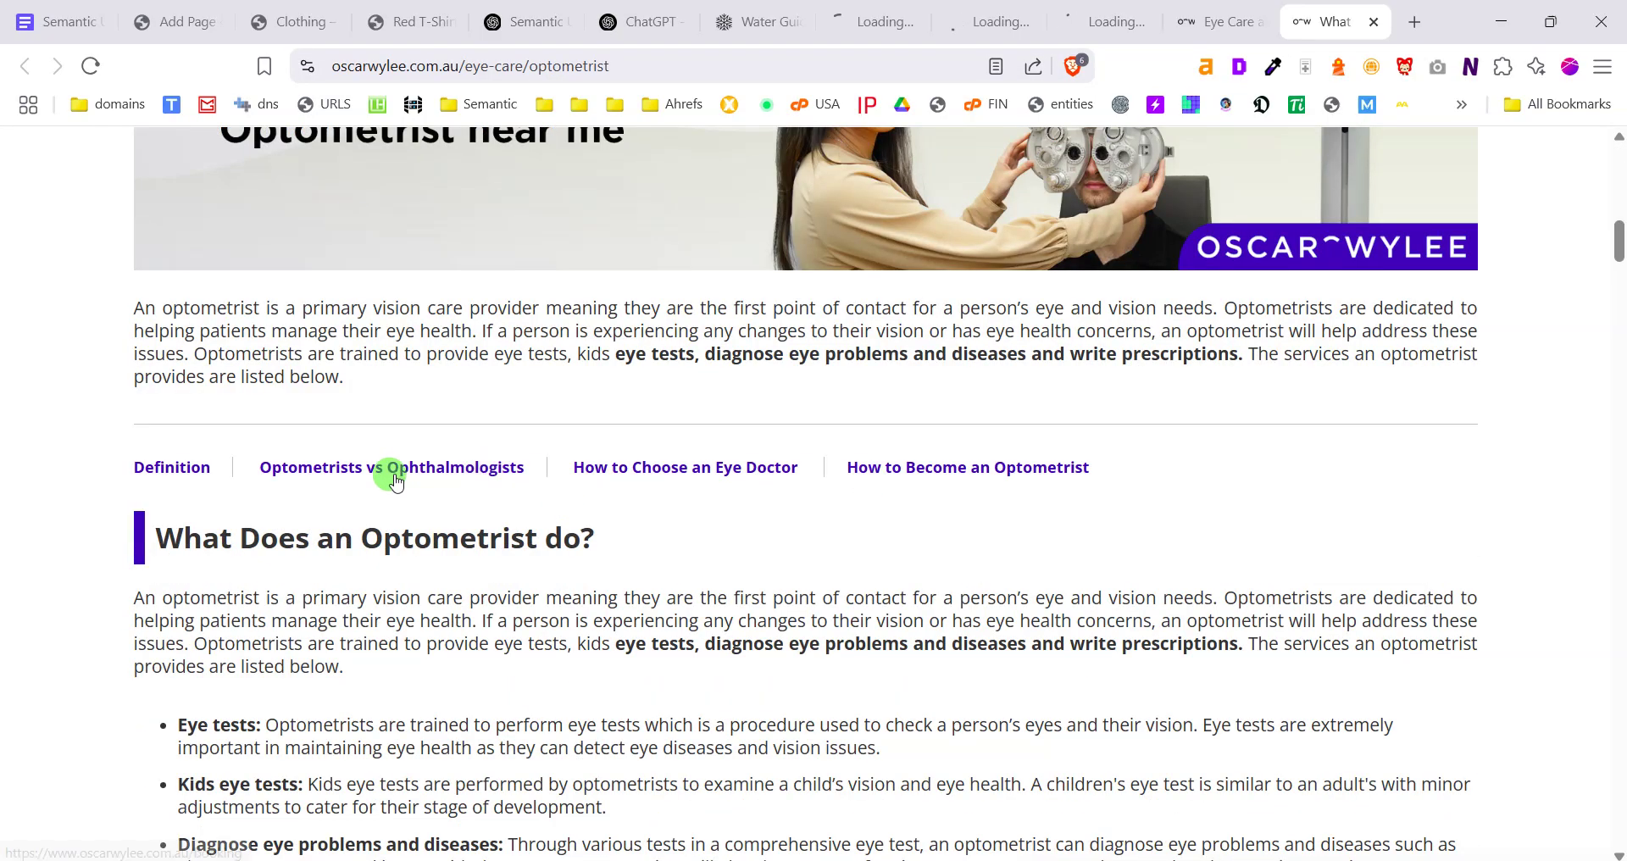
scroll(414, 483, "up", 14)
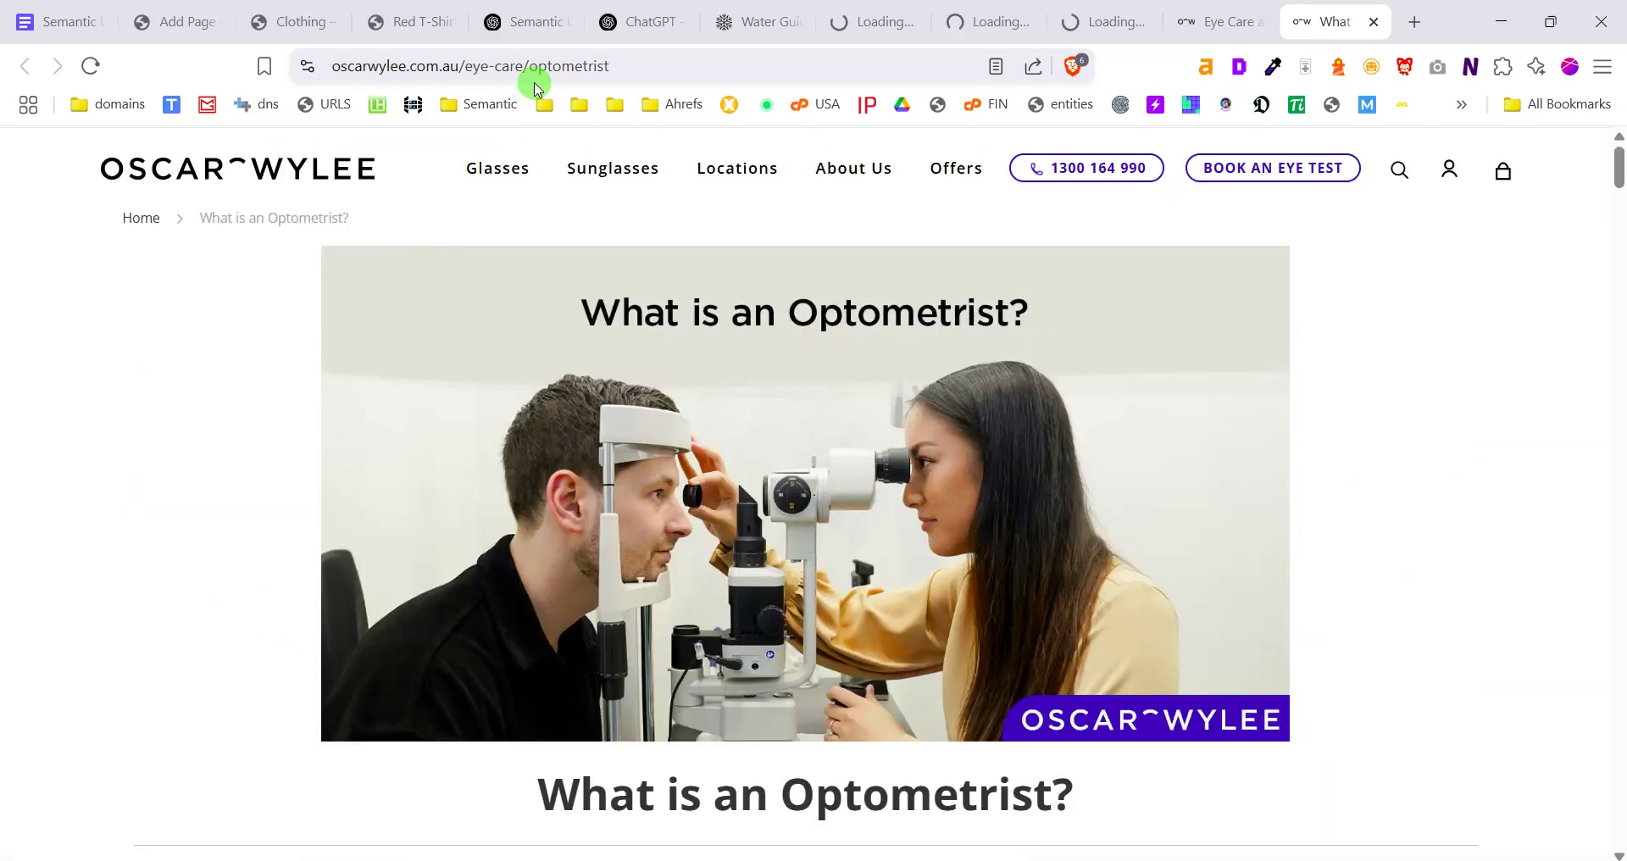
Test the parent address oscarwylee.com.au/eye-care by removing the optometrist segment from the URL, and return to the optometrist article
left_click_drag(527, 65, 766, 73)
key("BackSpace")
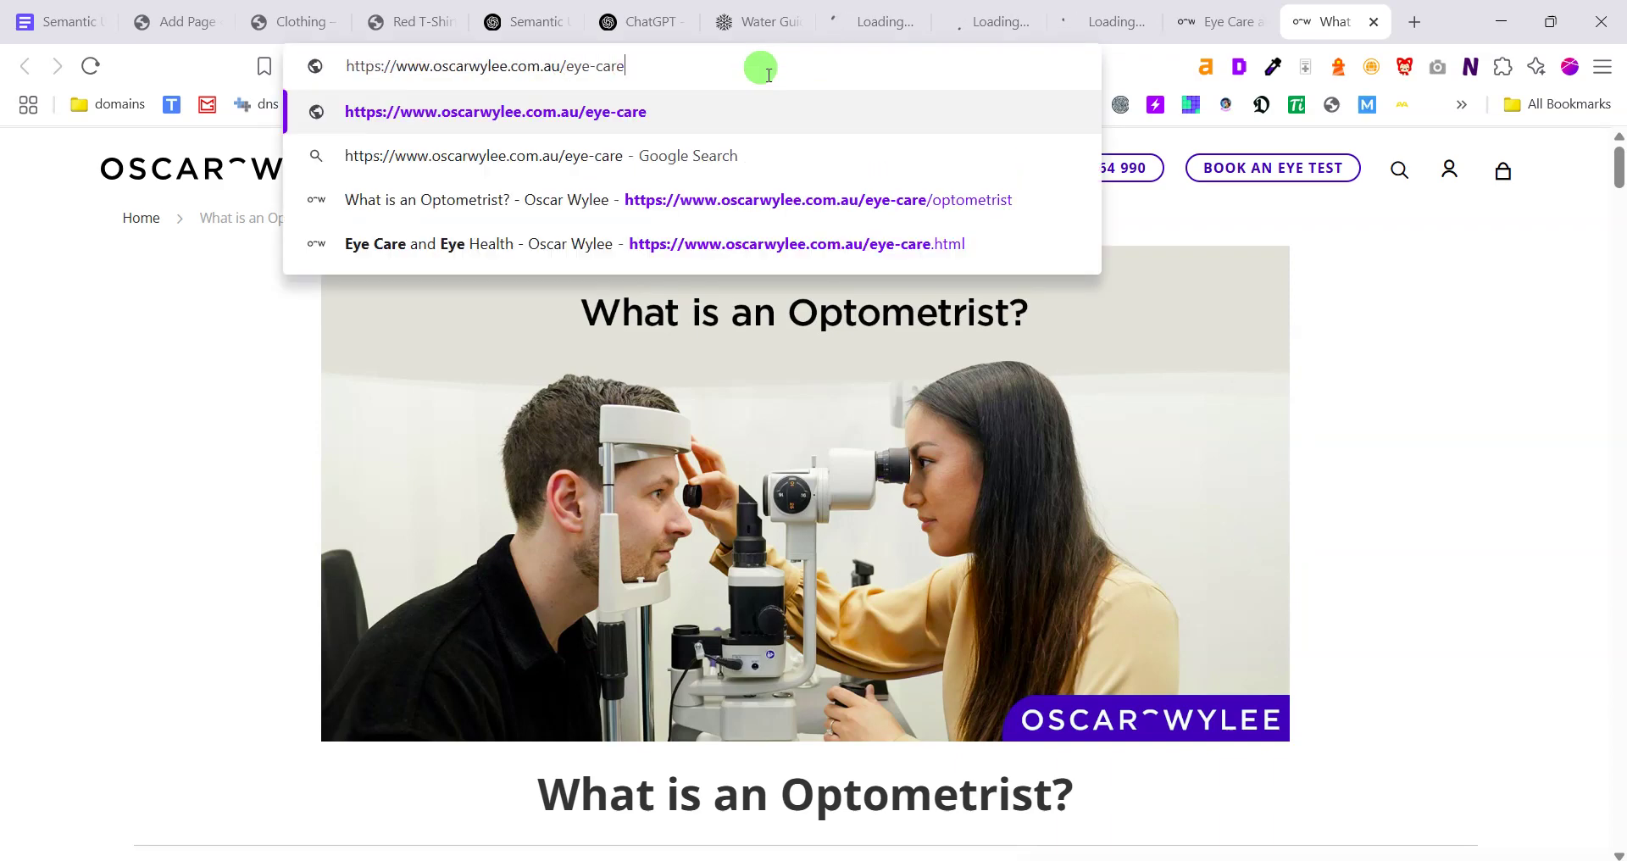
key("Return")
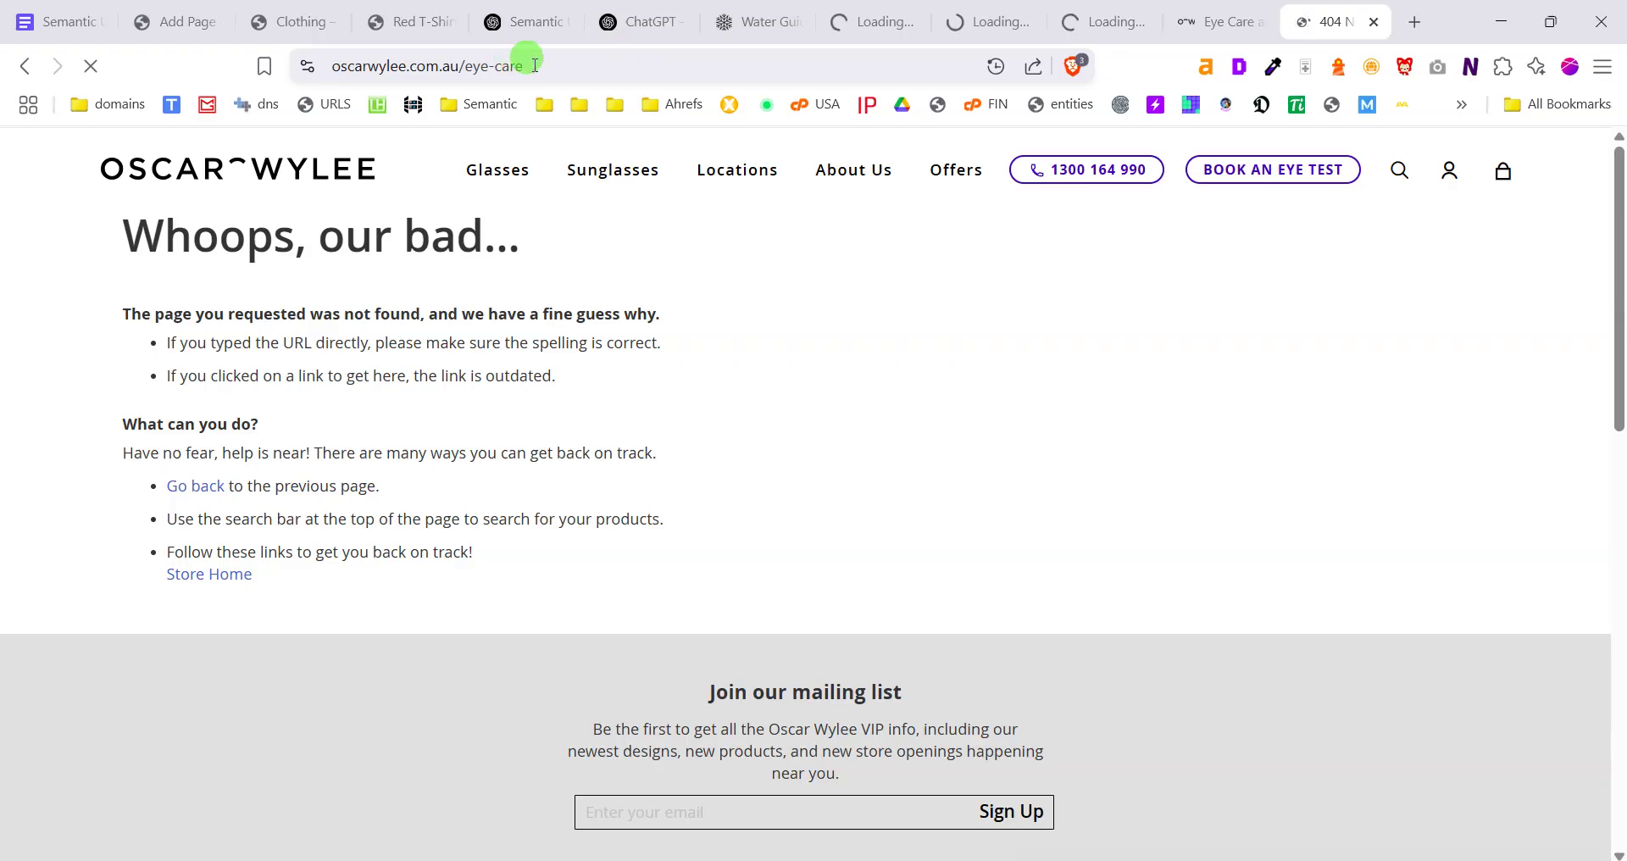
mouse_move(544, 64)
left_mouse_down()
mouse_move(465, 65)
mouse_move(555, 83)
left_mouse_up()
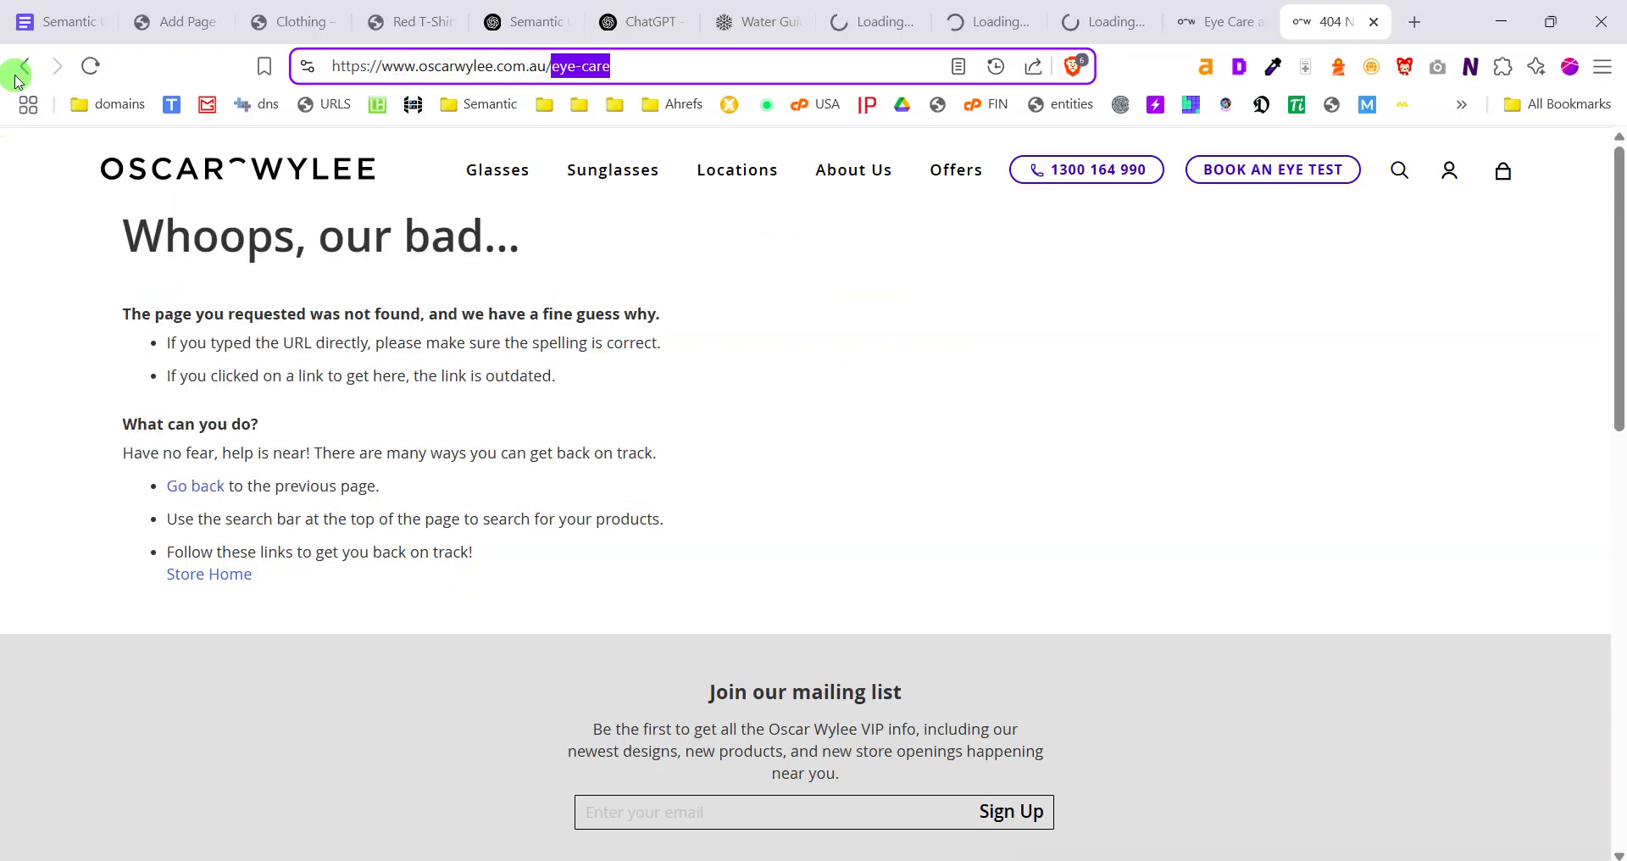
key("Return")
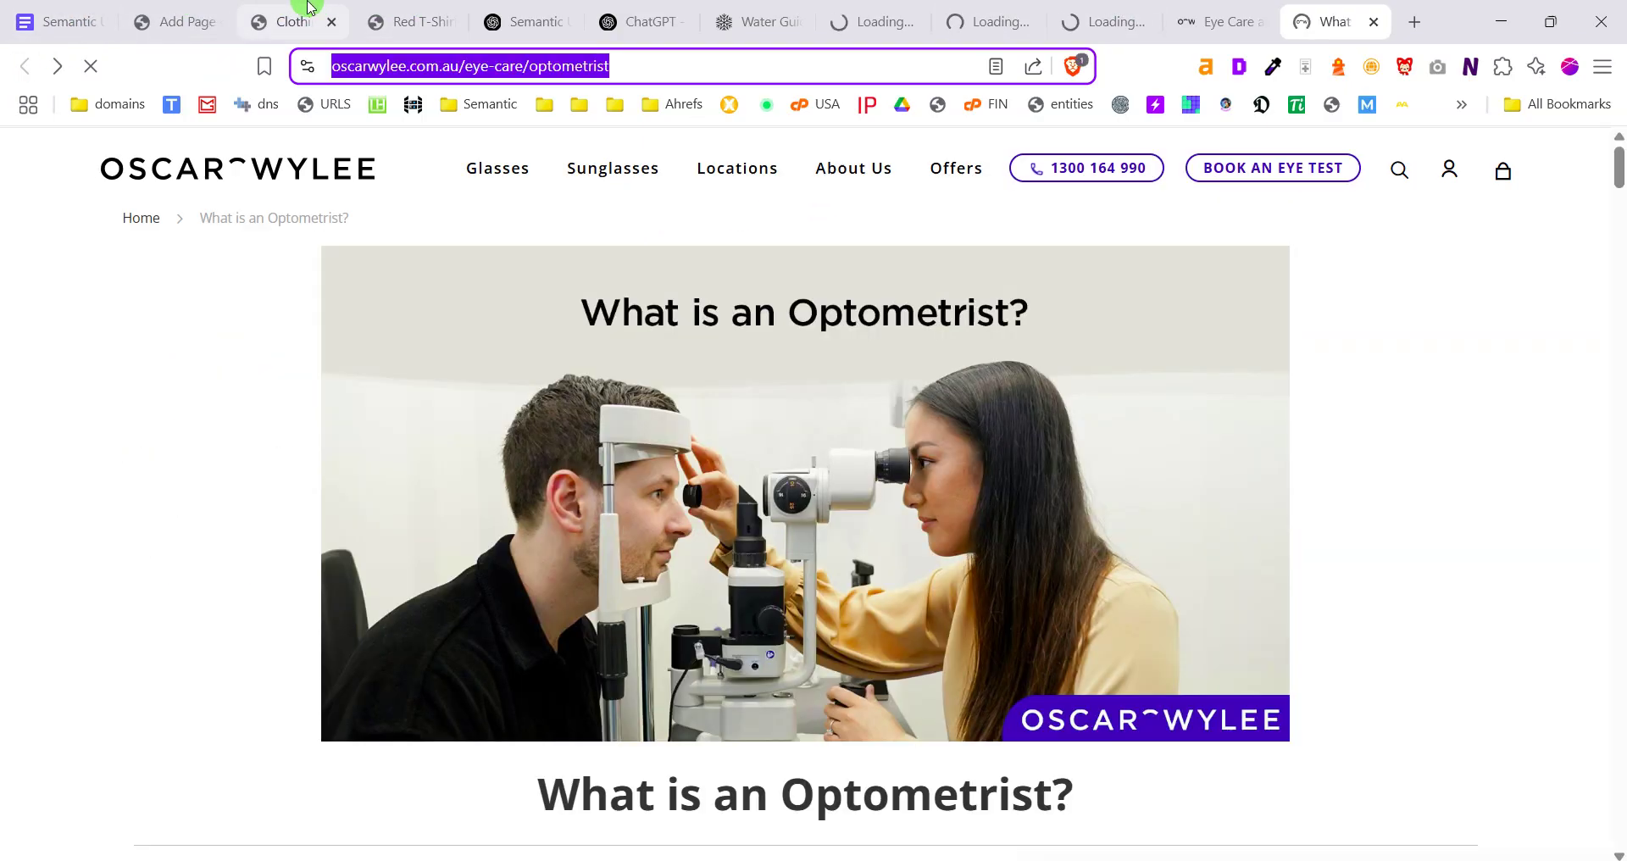
Revisit the live Clothing and Red T-Shirt pages, and leave the Red T-Shirt editor for the WordPress Pages list
left_click(309, 8)
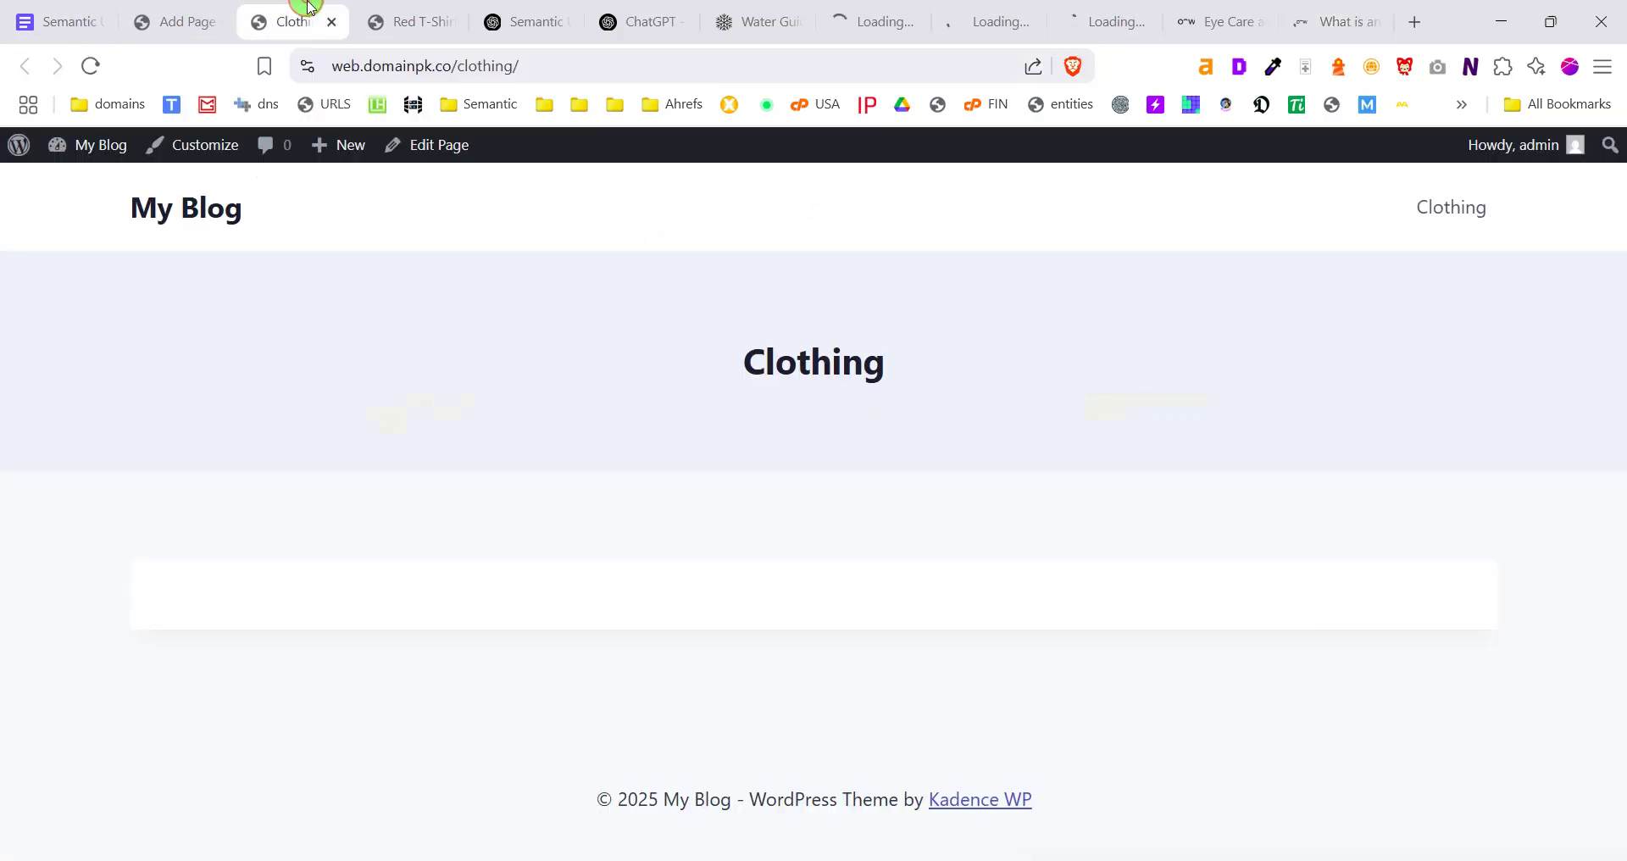
left_click(417, 15)
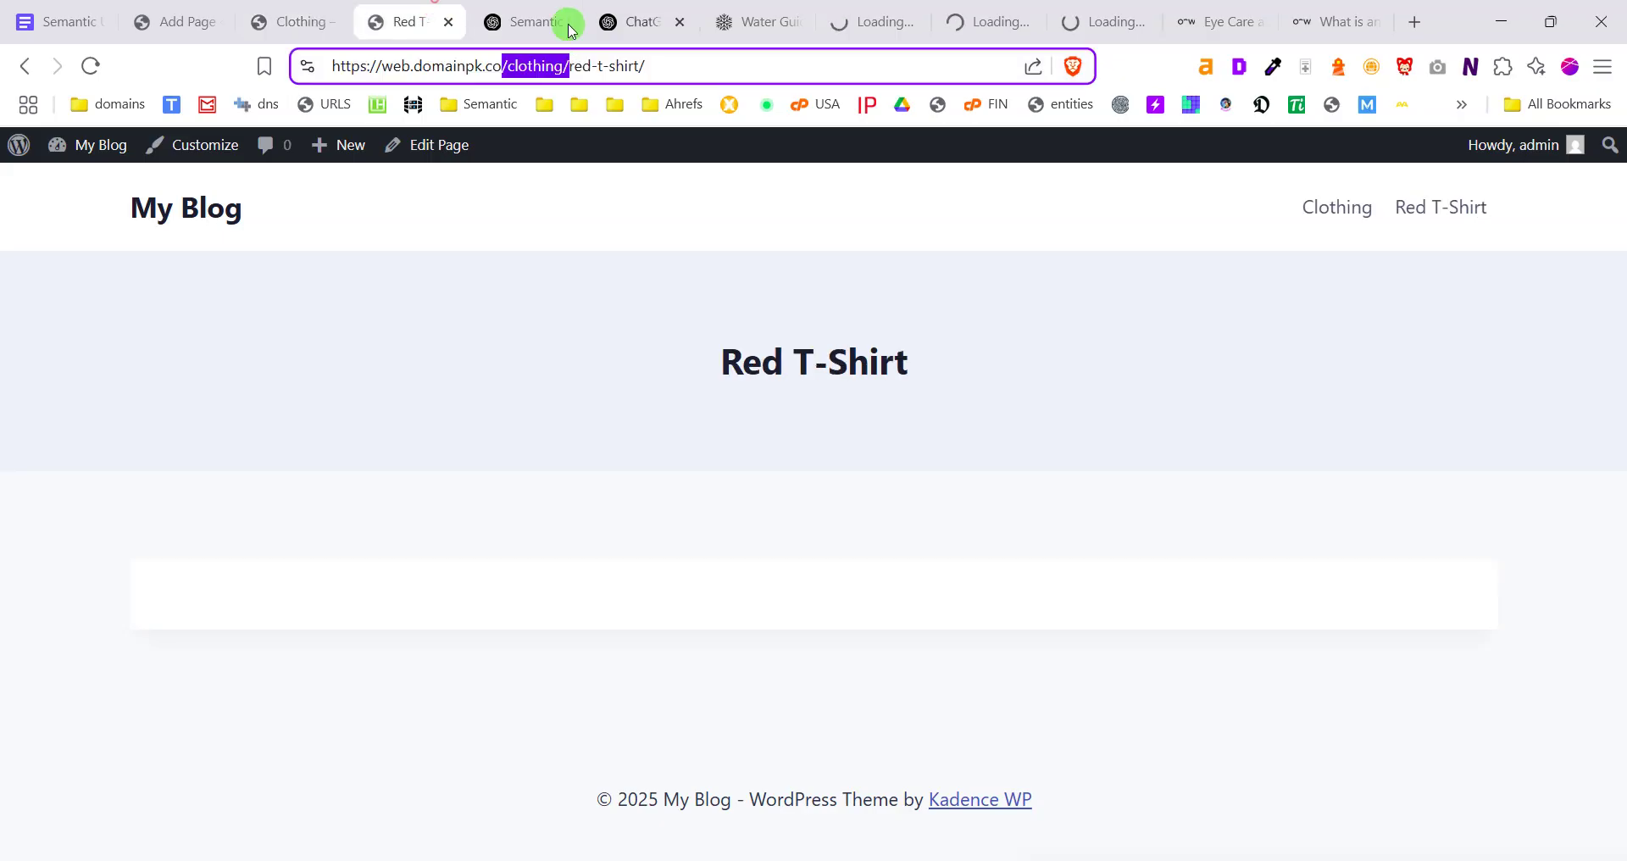
left_click(195, 18)
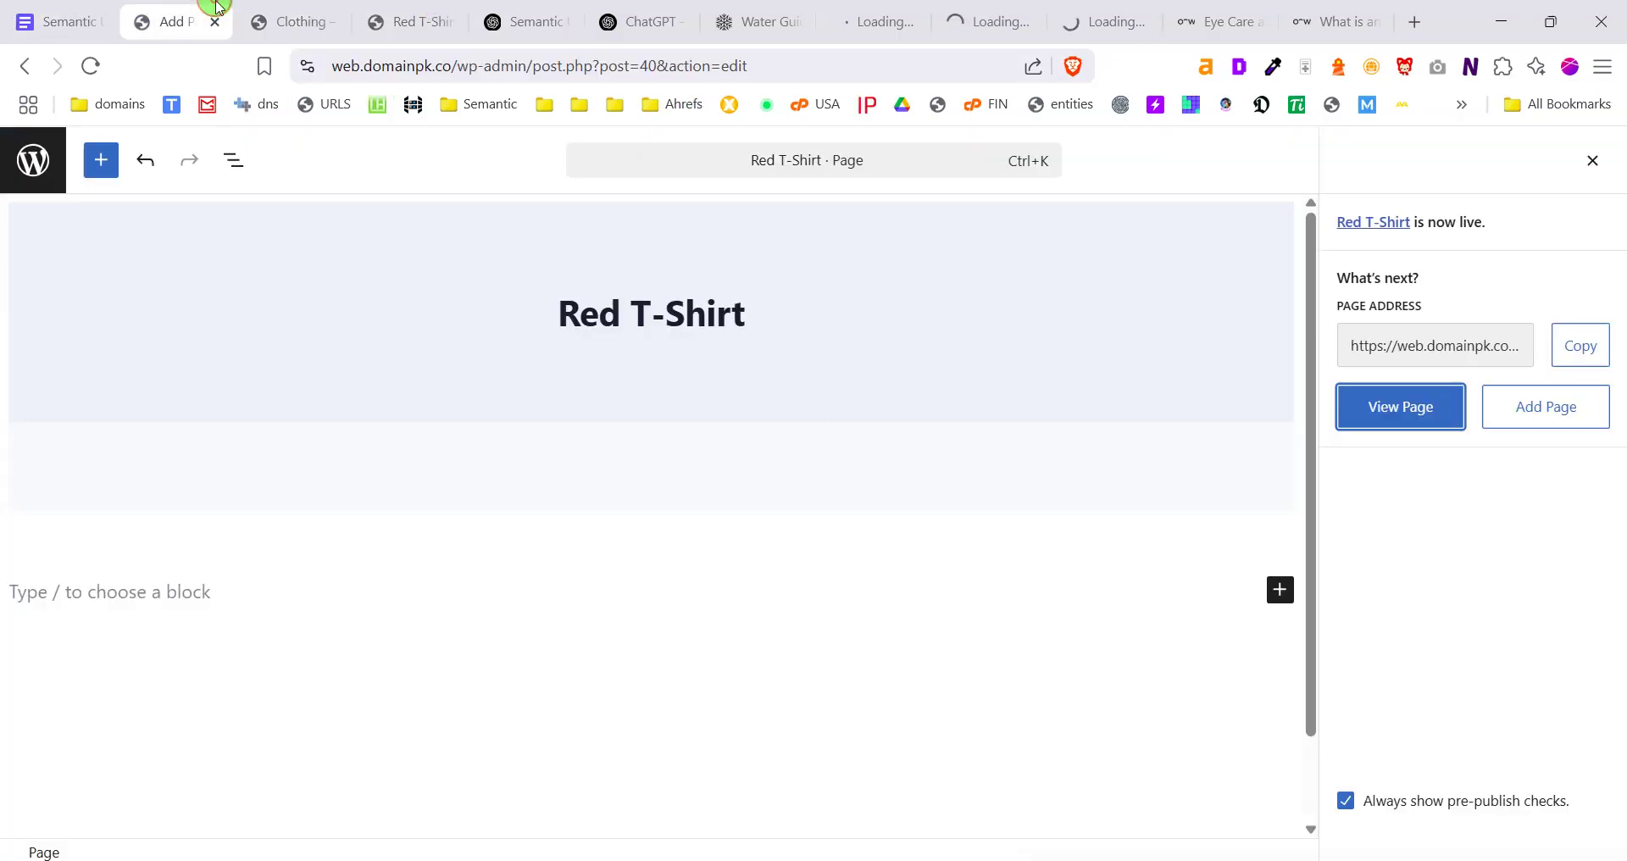
left_click(33, 161)
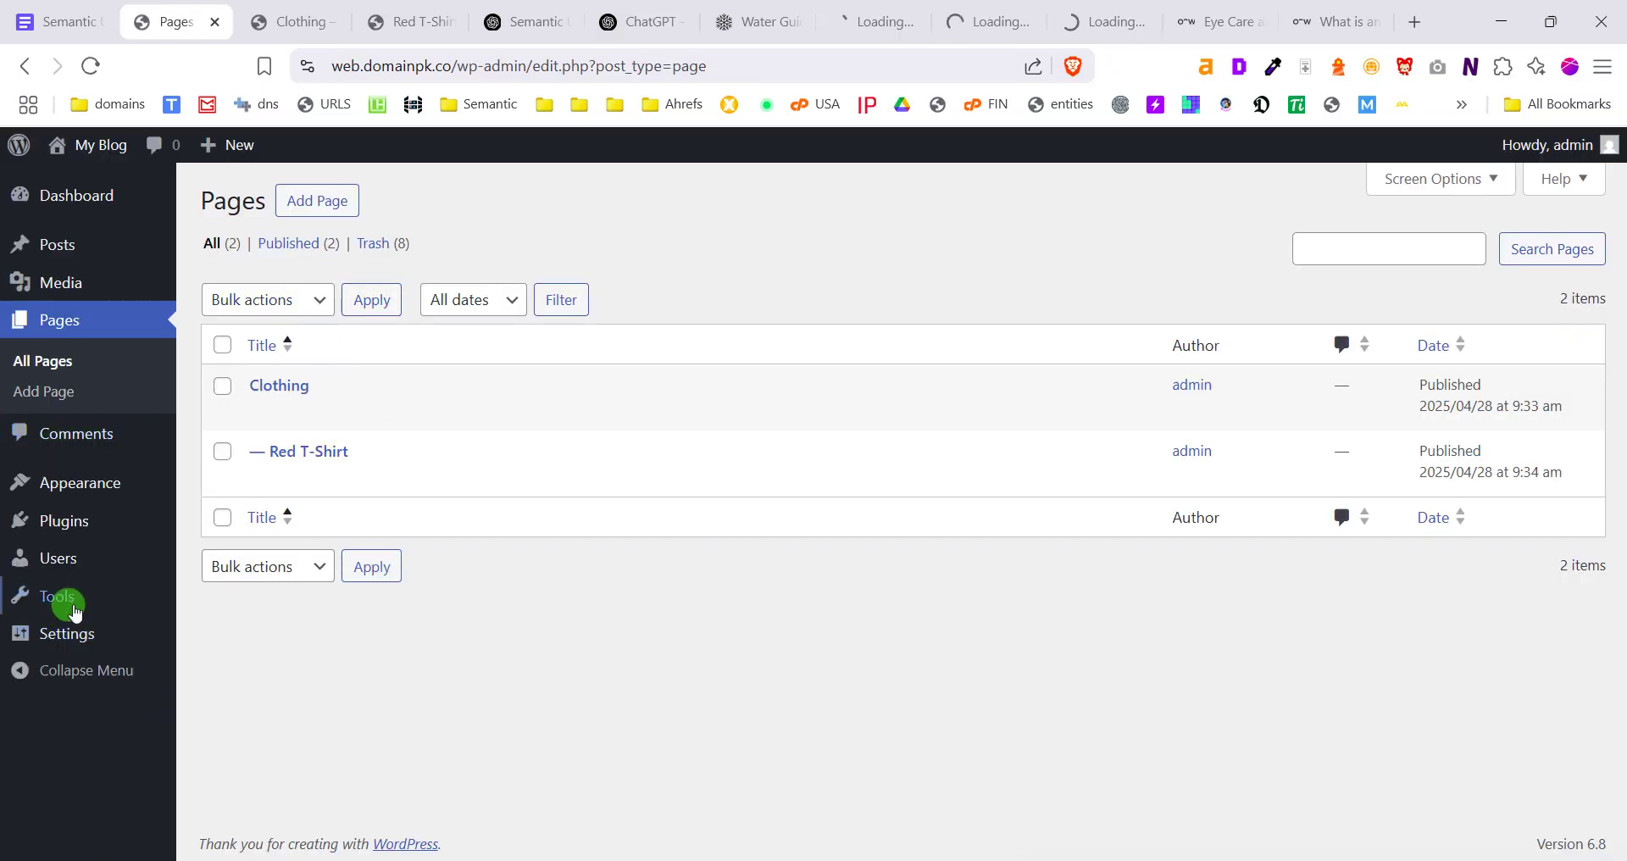
In the Permalink settings, rebuild the custom structure as /%category%/%postname%/ using the available tags, and save the changes
mouse_move(84, 634)
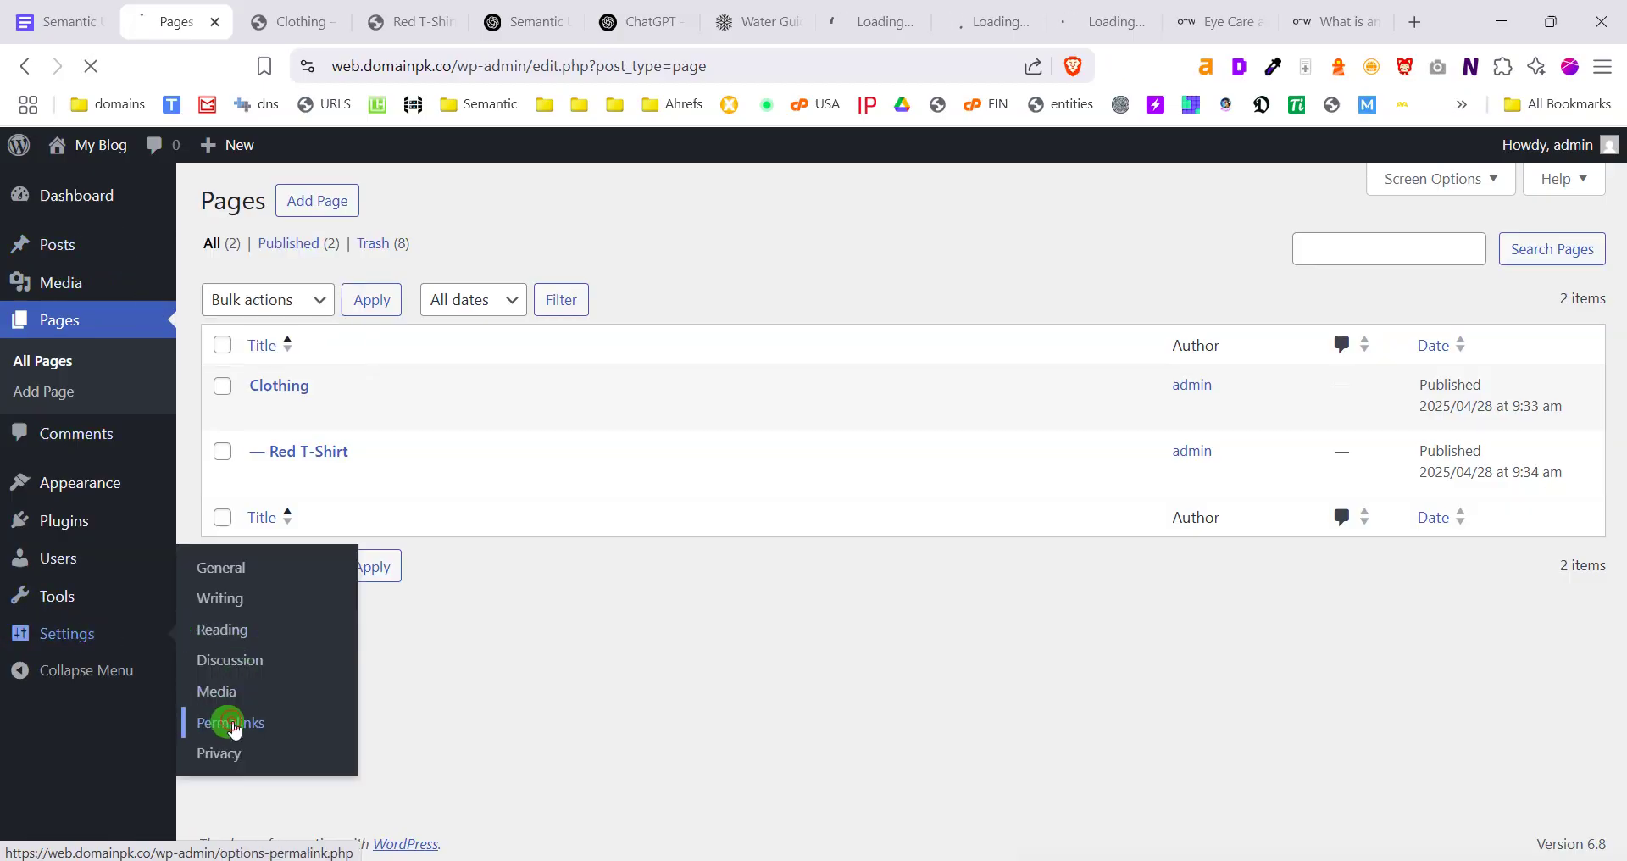
scroll(466, 370, "down", 1)
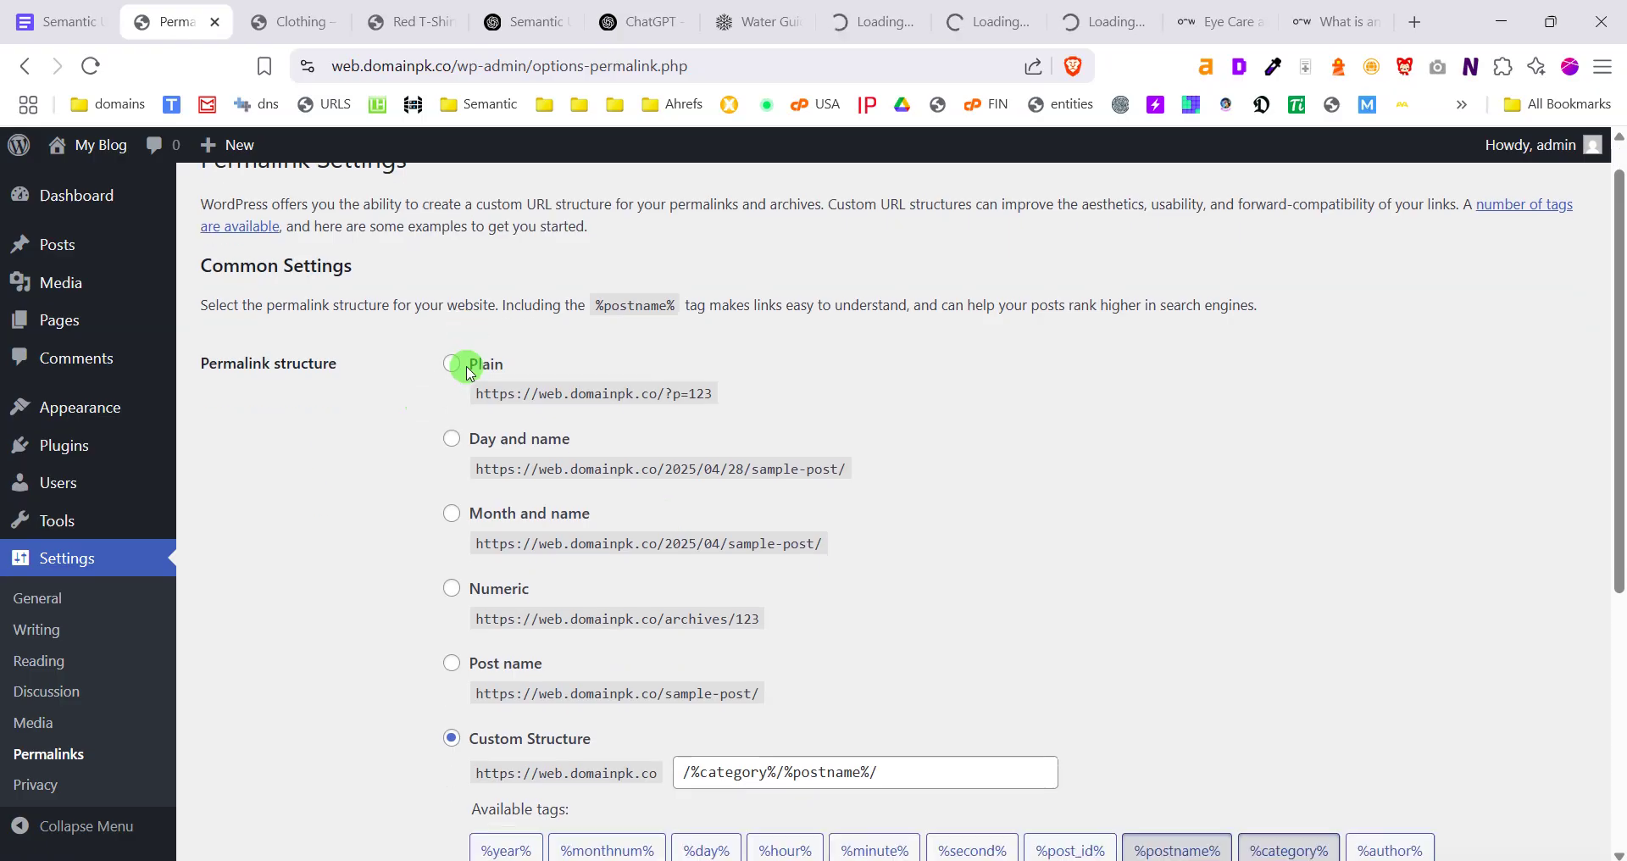
scroll(470, 373, "down", 2)
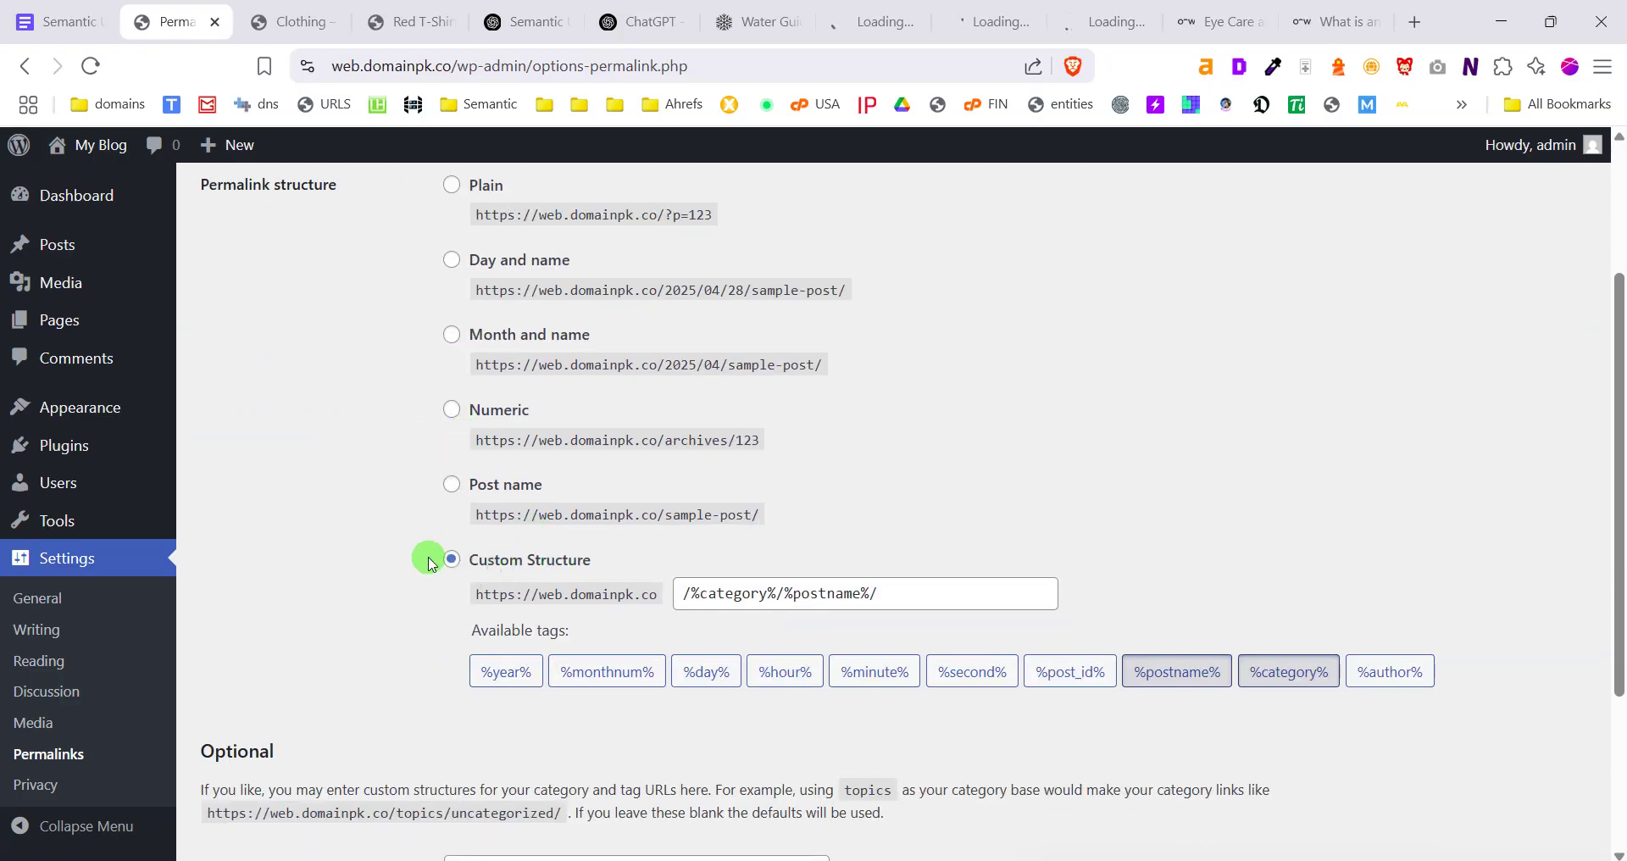
left_click_drag(903, 597, 455, 602)
key("BackSpace")
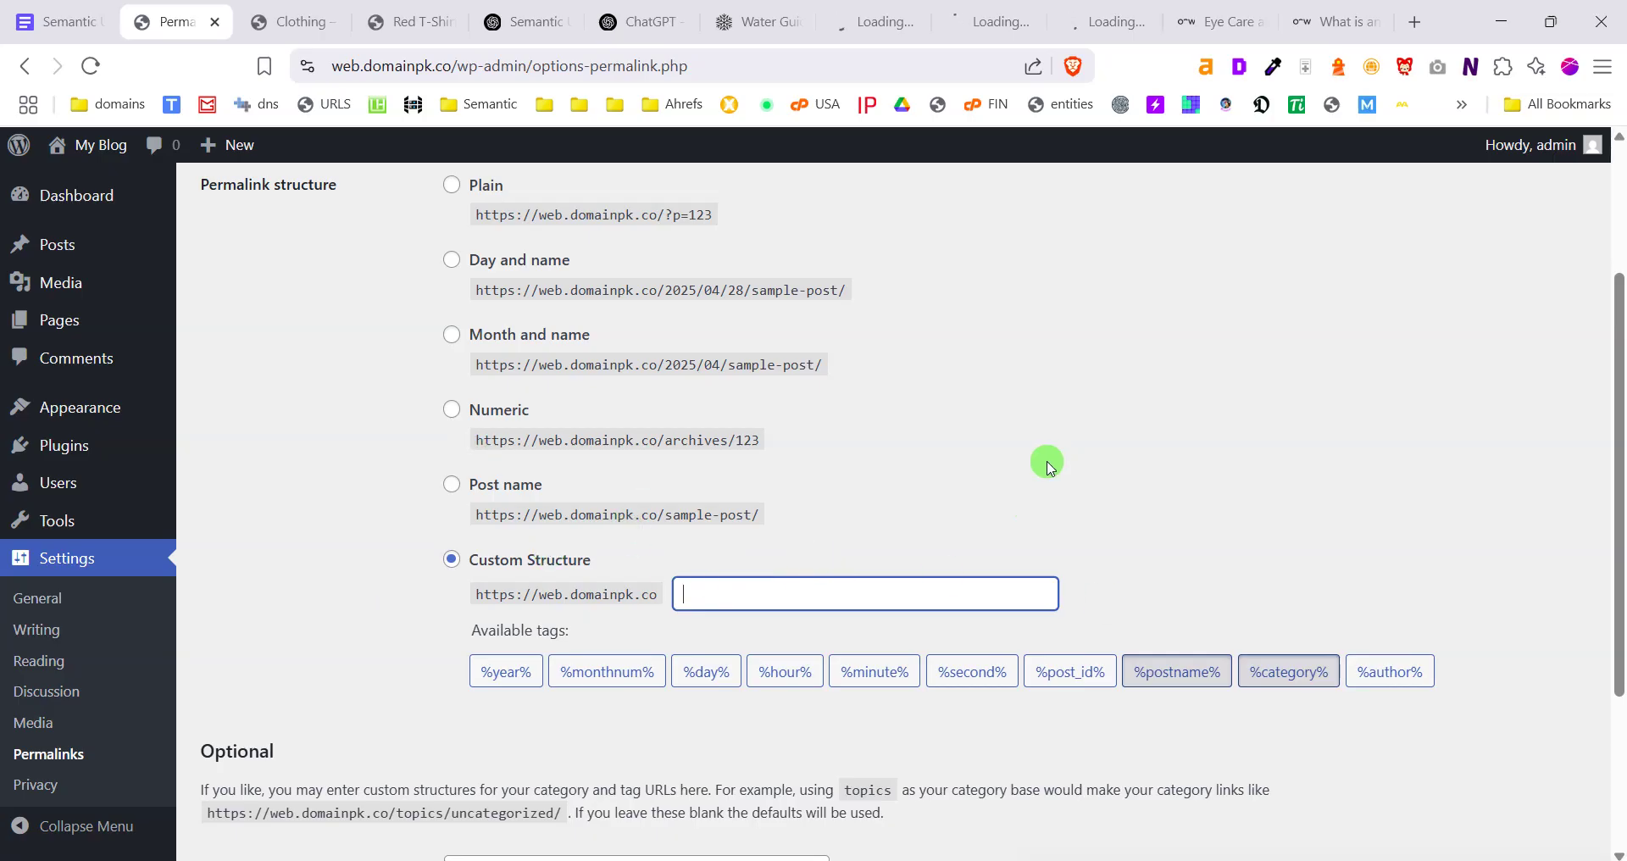
left_click(1288, 671)
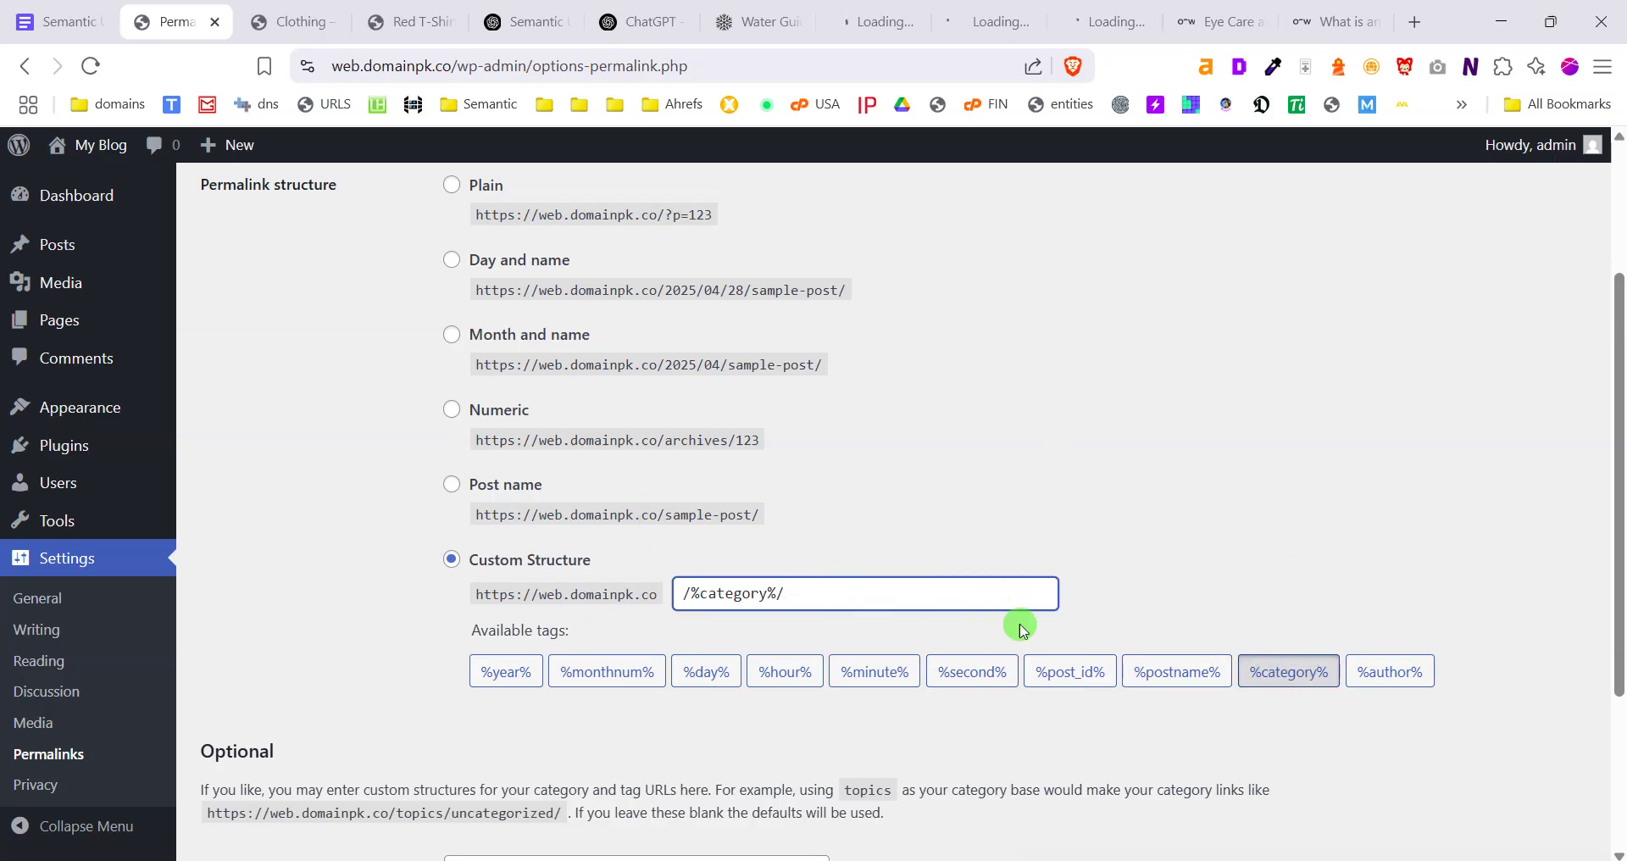
left_click(1183, 669)
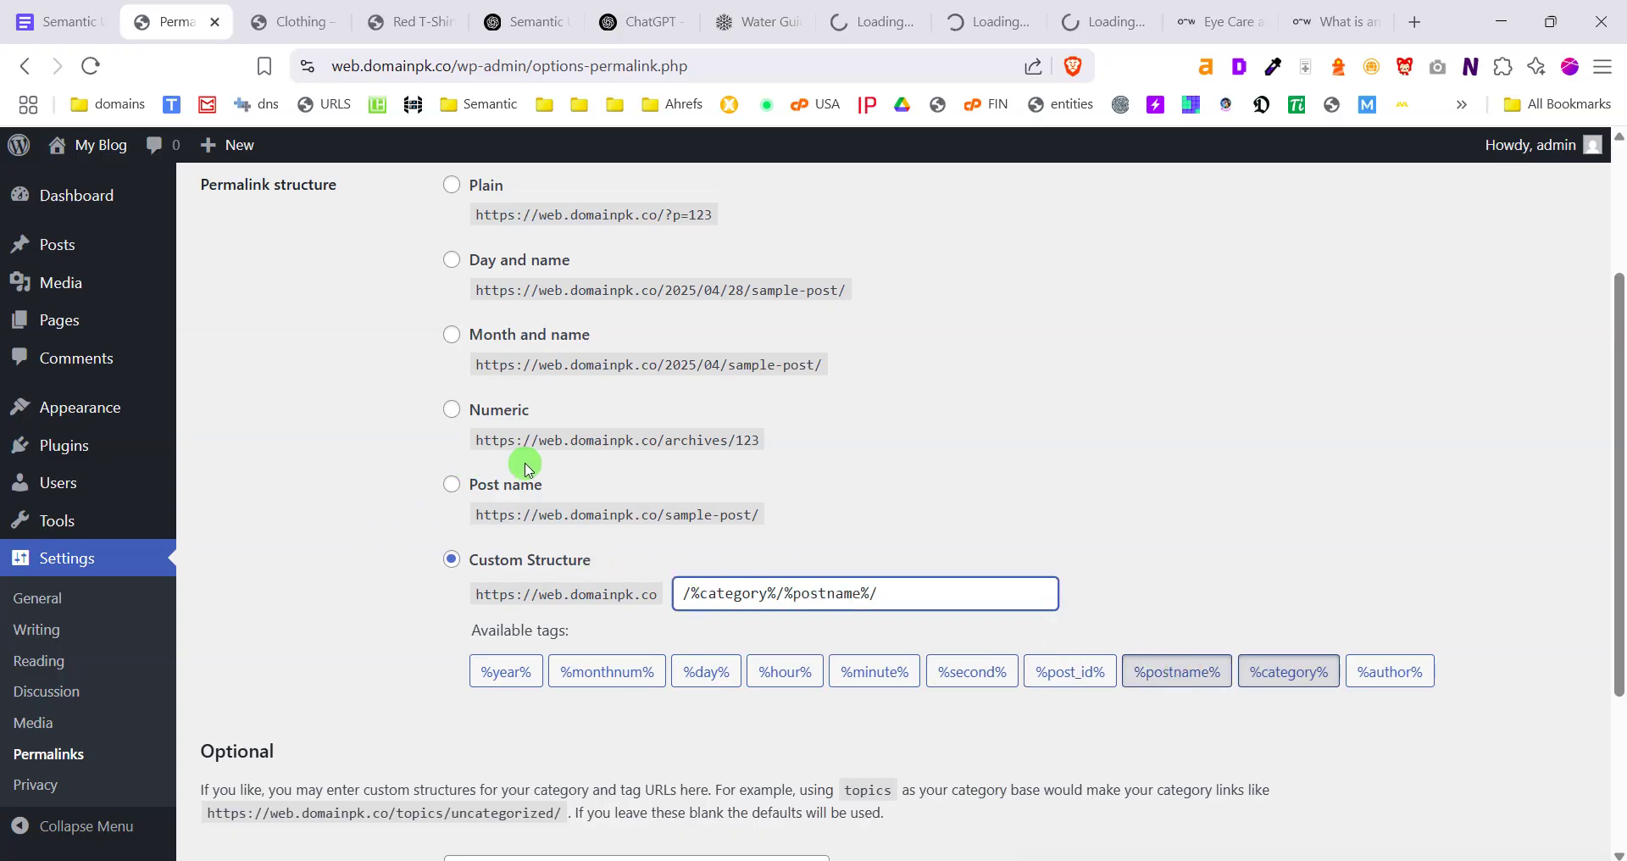
scroll(417, 617, "down", 3)
left_click(322, 740)
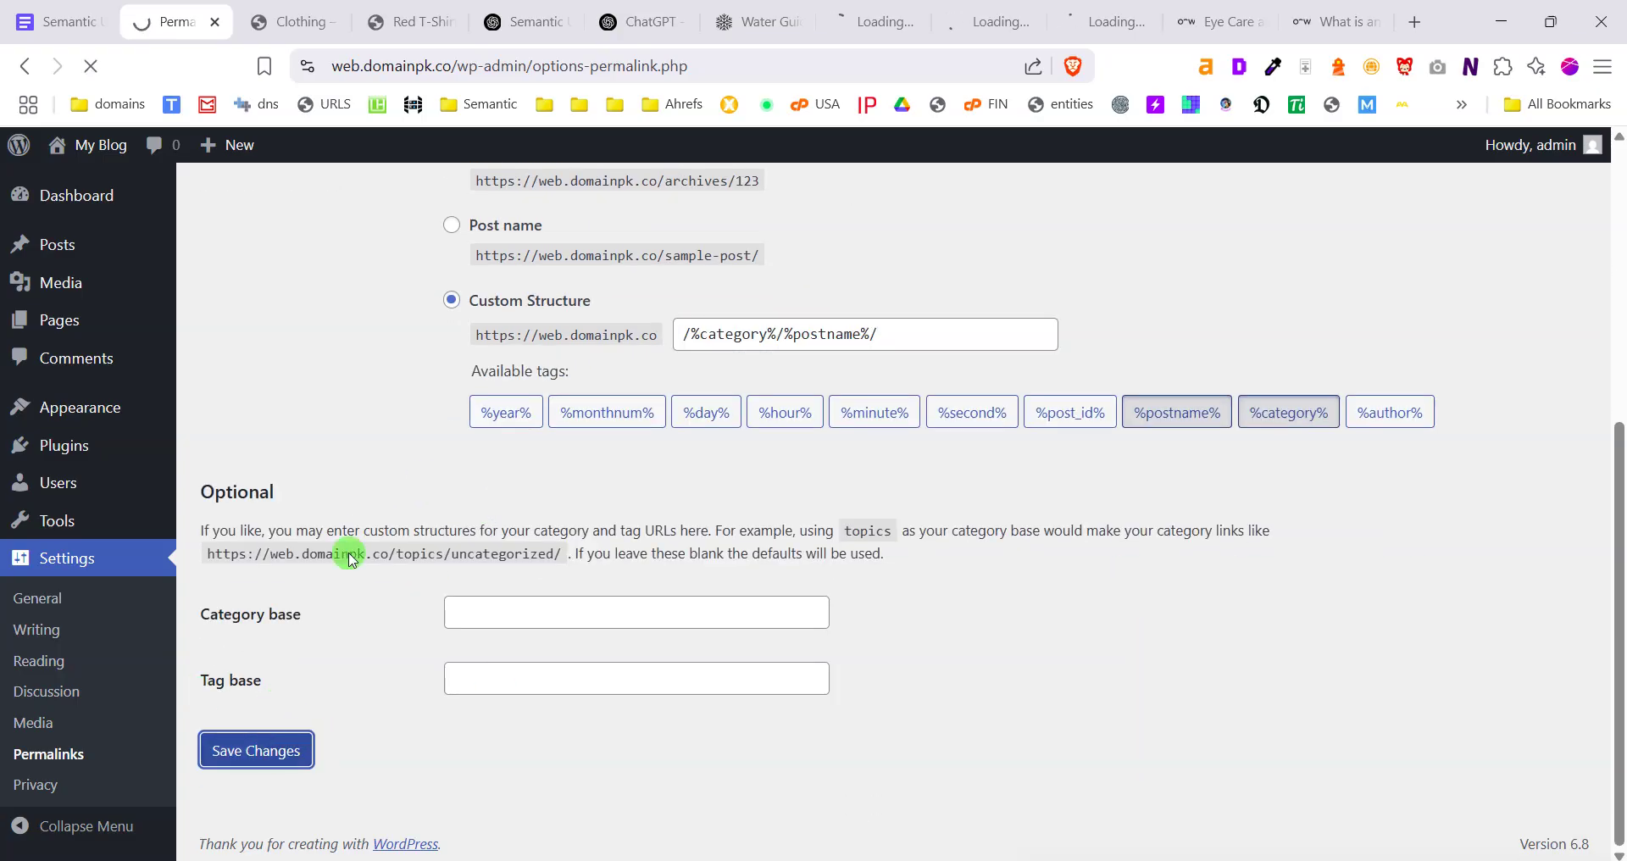
In the Google Docs guide, review Option 1 on using parent and child pages, highlighting part of its heading and the term parent-child
left_click(59, 10)
scroll(559, 606, "down", 6)
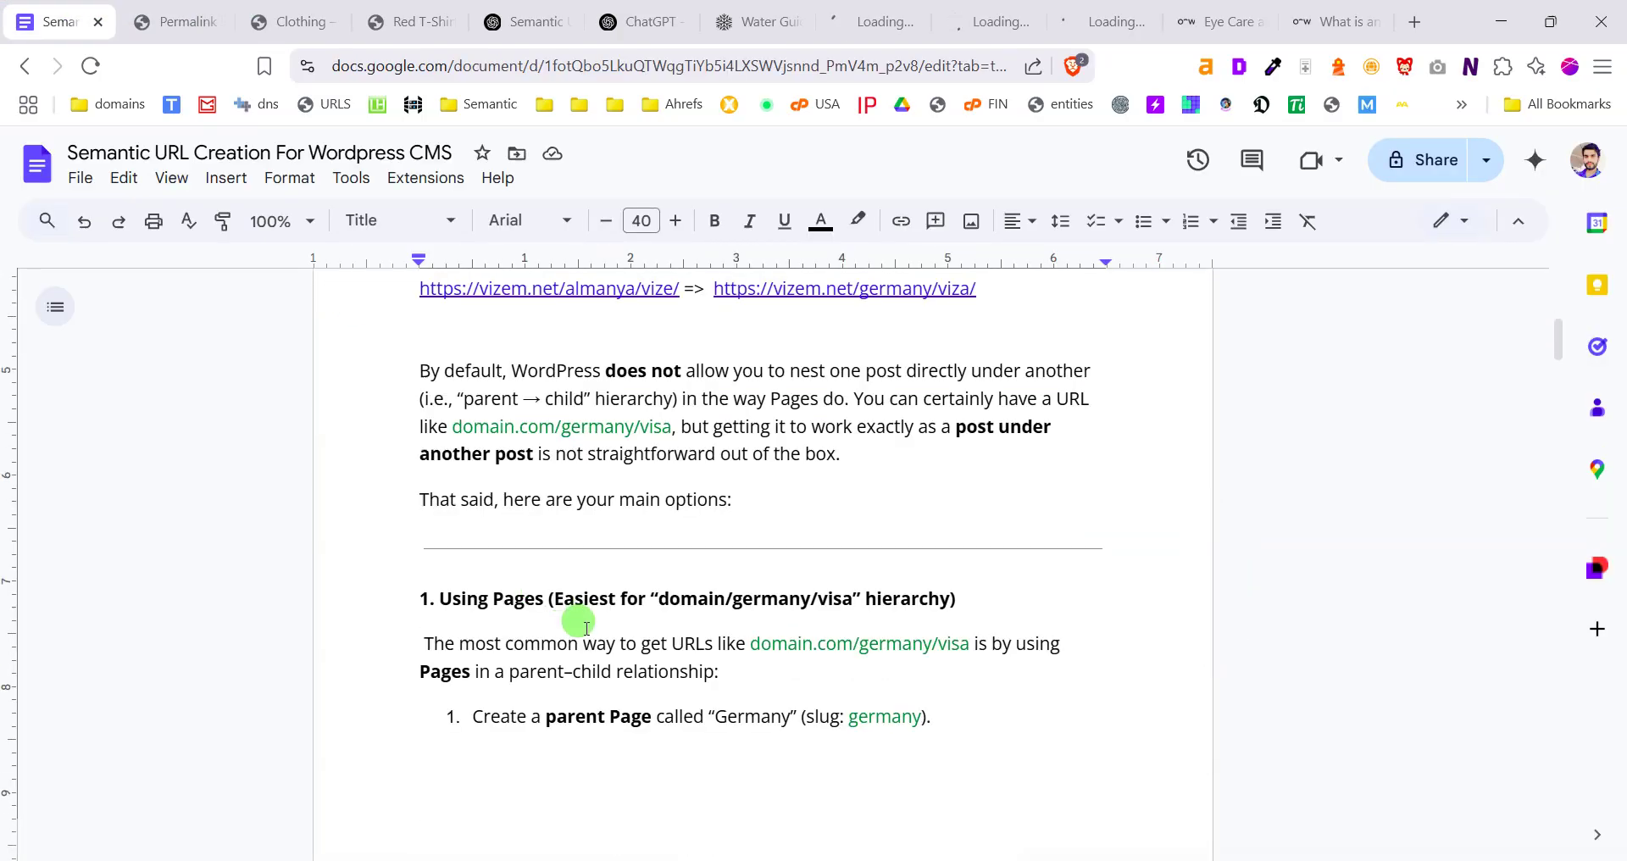
scroll(534, 518, "down", 1)
scroll(576, 534, "down", 20)
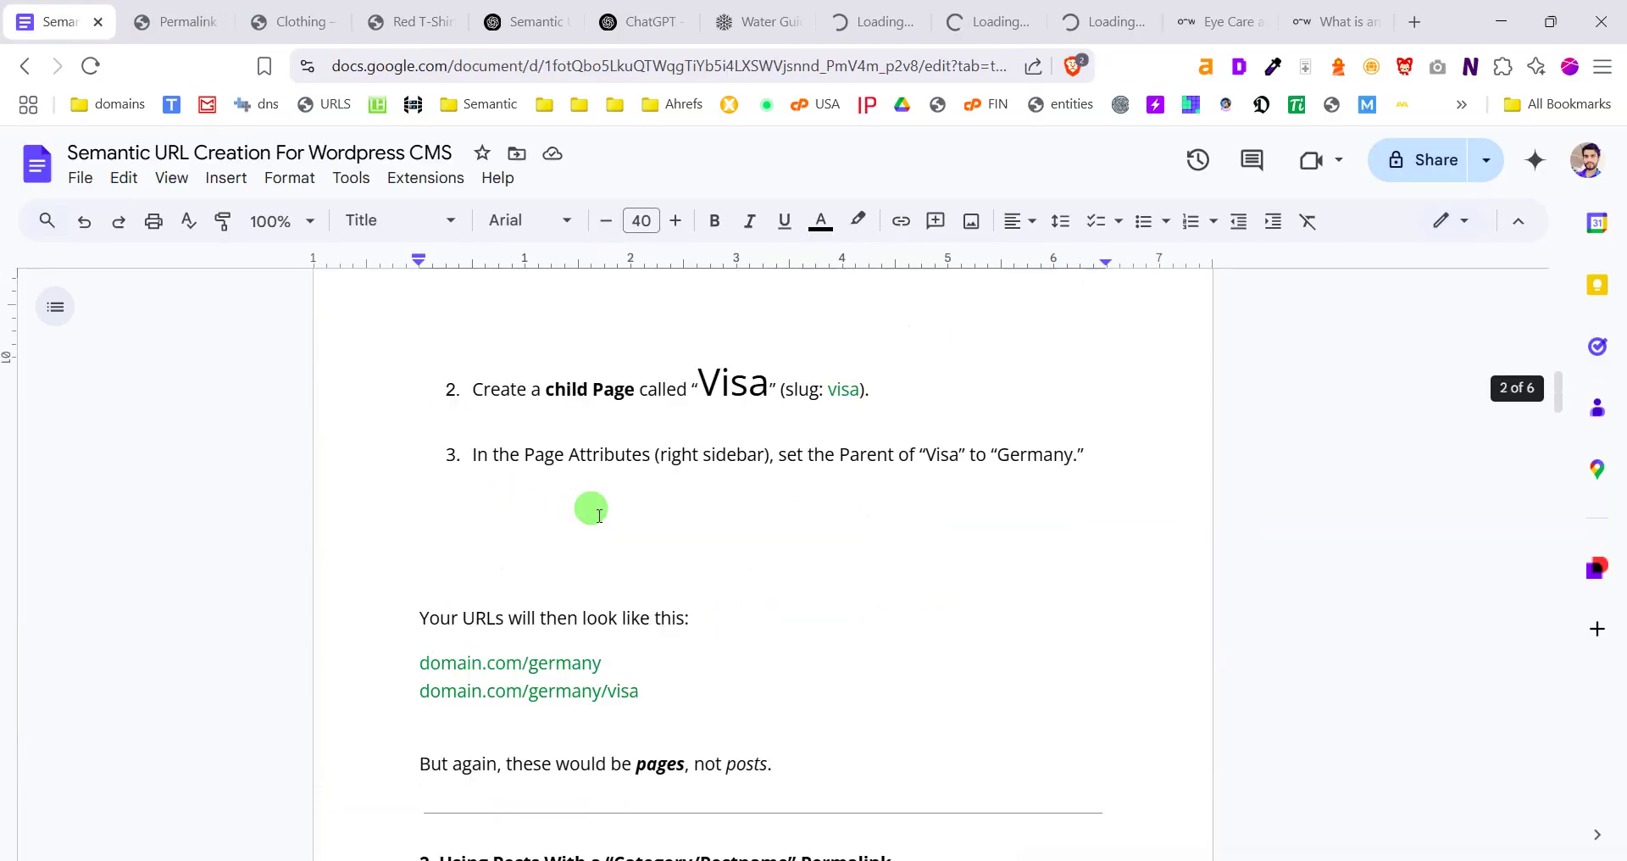
scroll(598, 575, "down", 5)
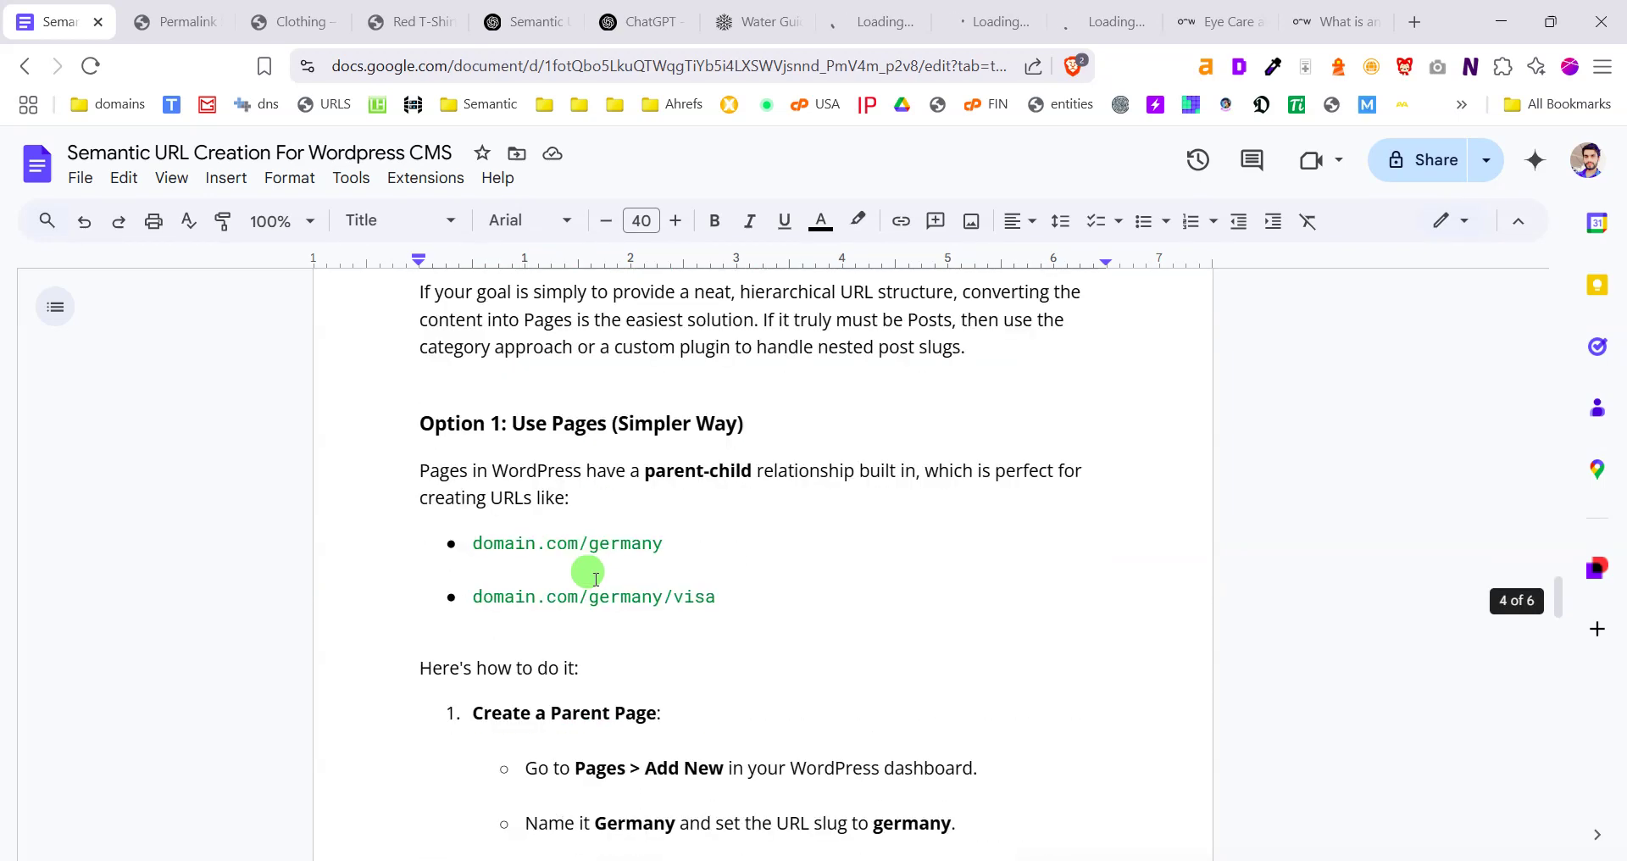
left_click_drag(461, 424, 597, 424)
scroll(653, 364, "down", 1)
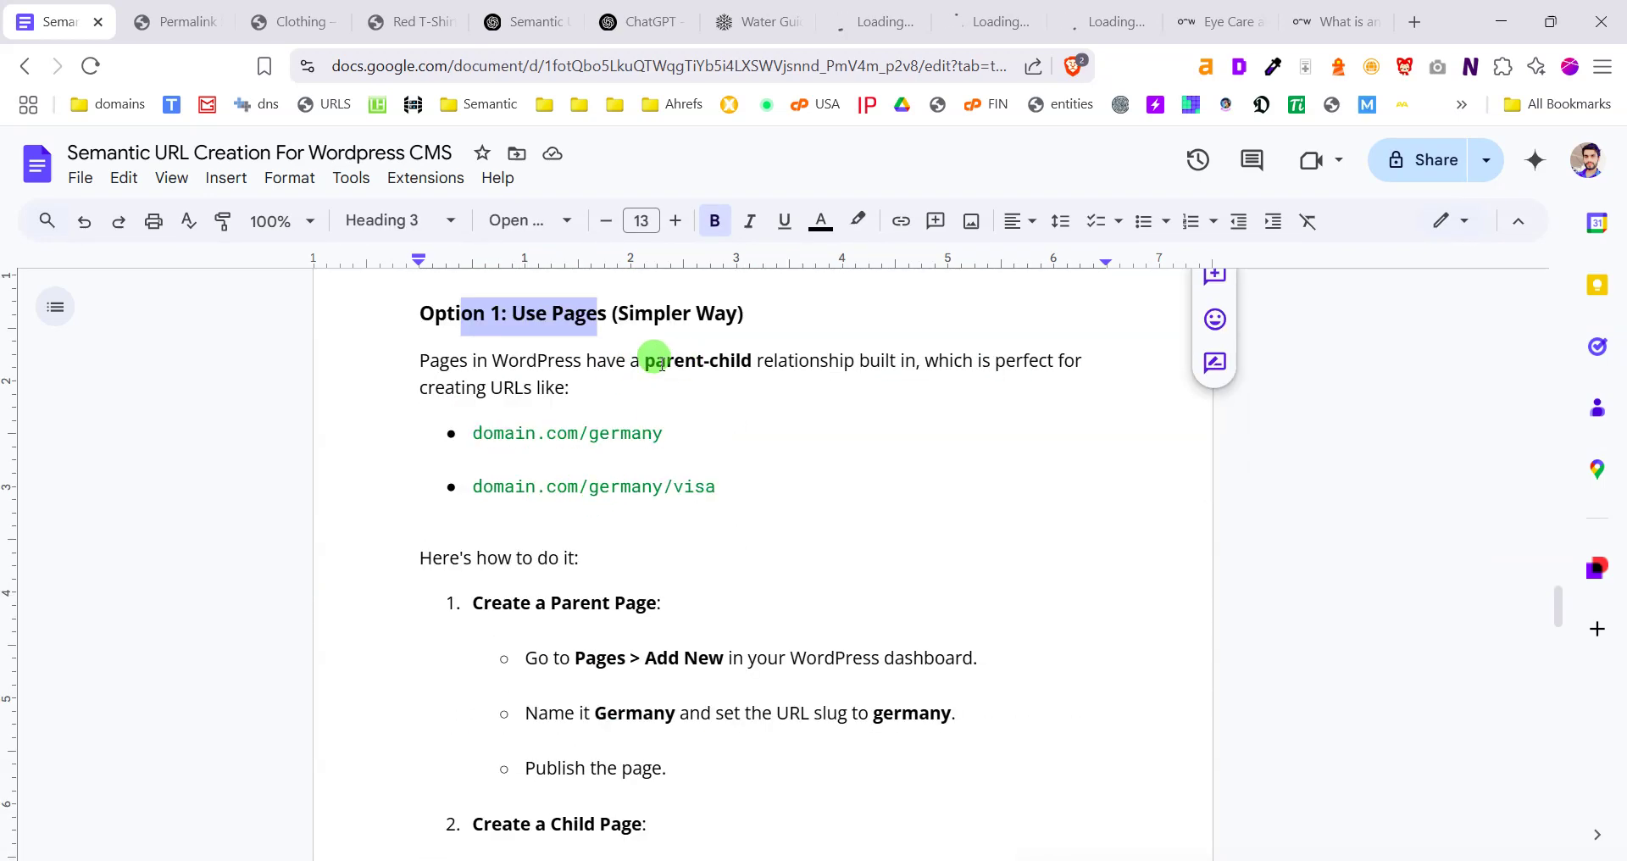
left_click_drag(644, 363, 752, 363)
scroll(662, 350, "down", 1)
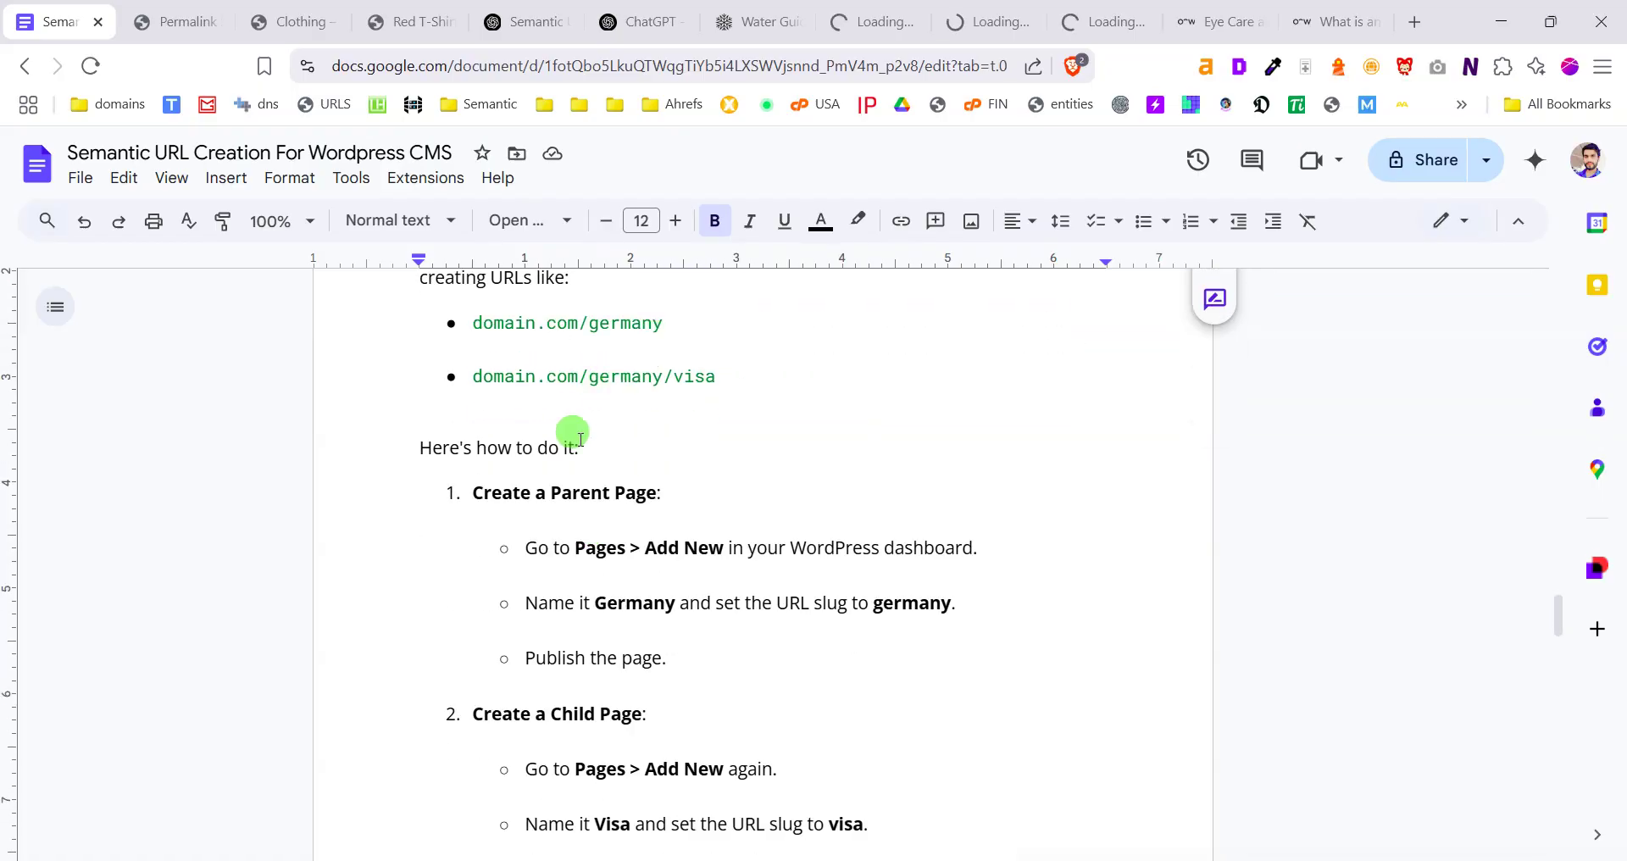
scroll(756, 551, "down", 1)
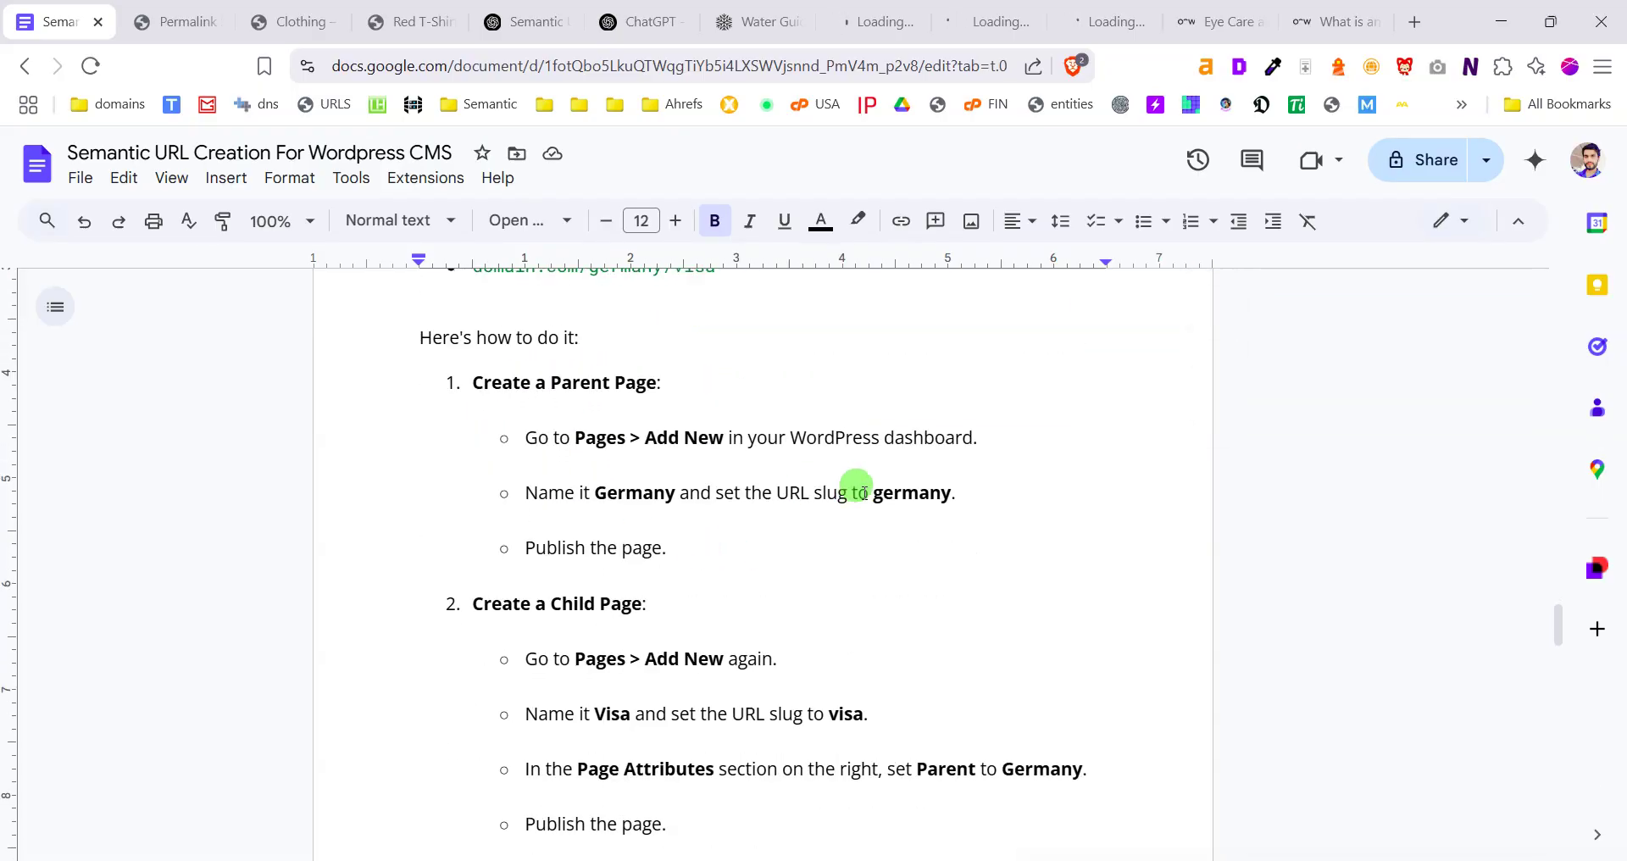
scroll(593, 576, "down", 2)
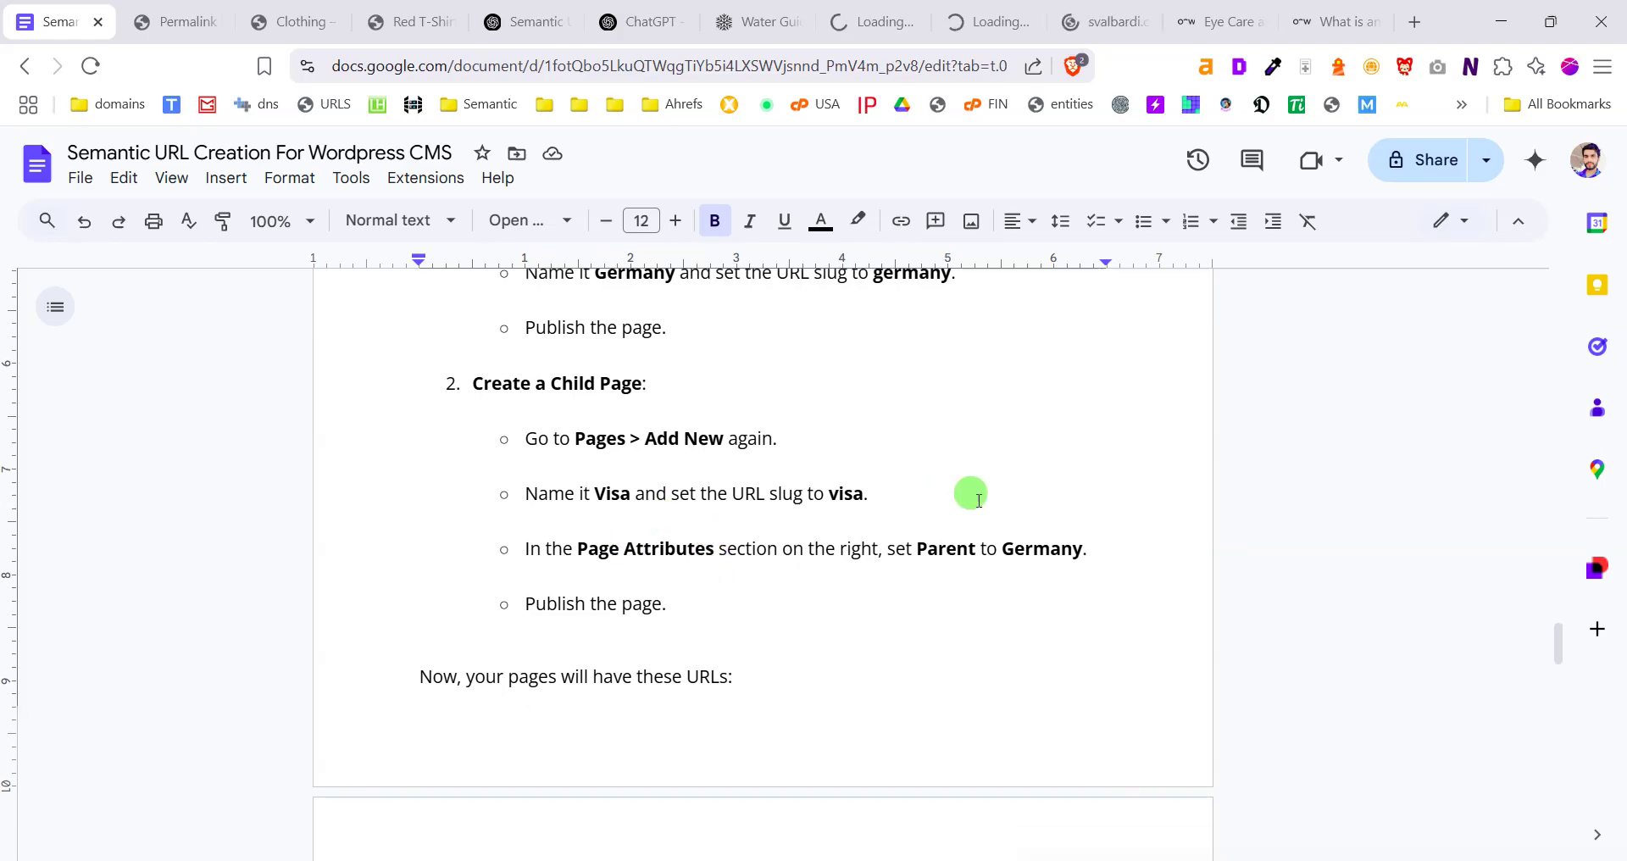
Read Option 2 on using posts with categories, highlighting the /%postname%/ part of the permalink structure
scroll(666, 576, "down", 7)
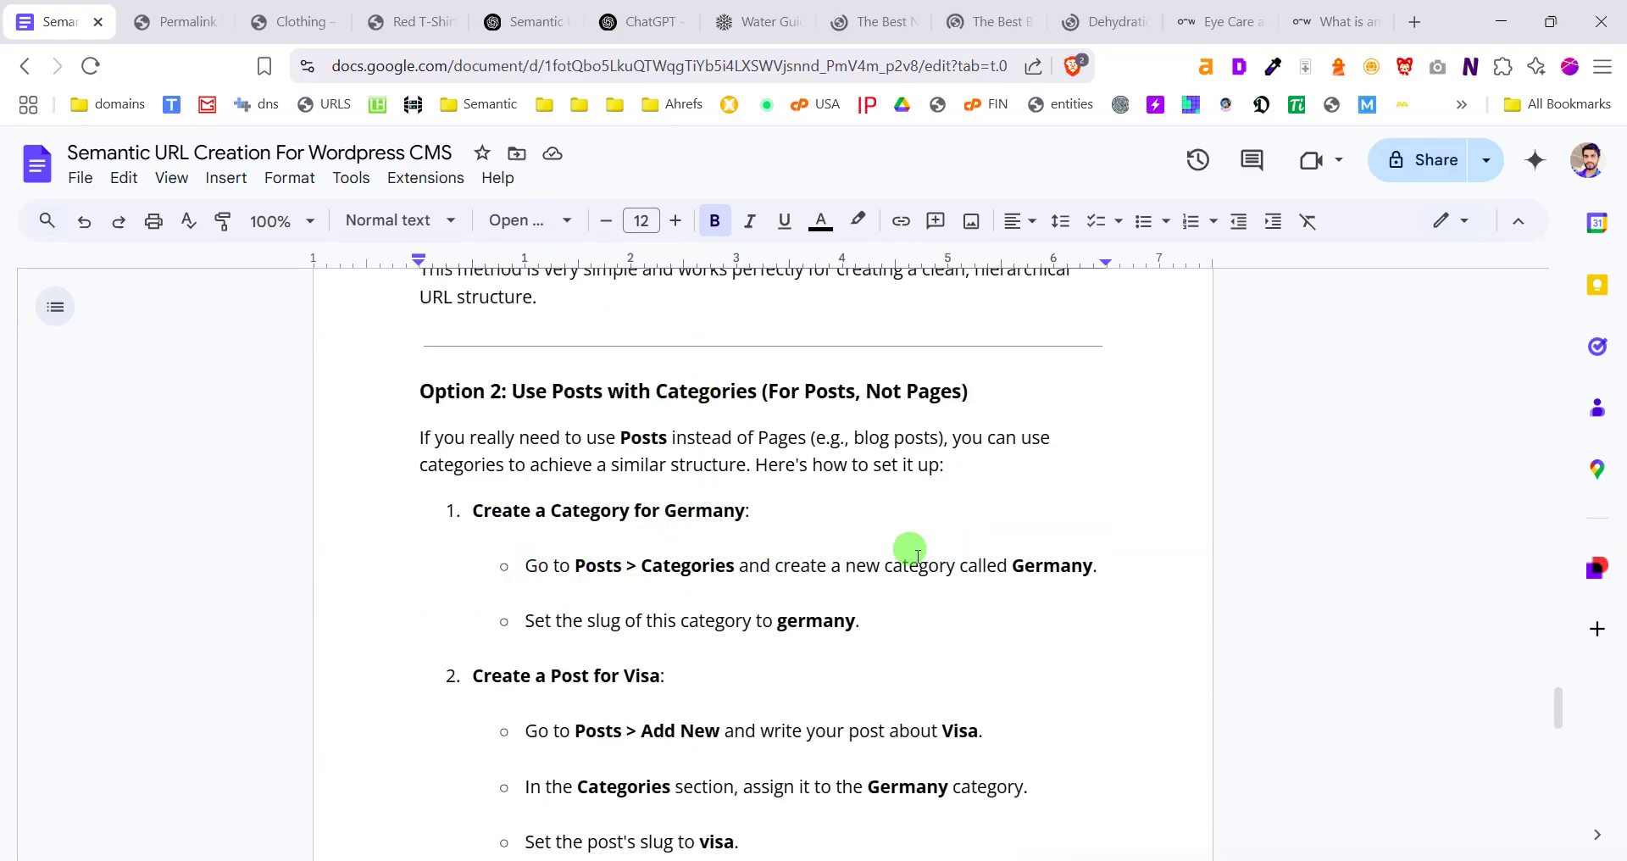
scroll(647, 629, "down", 2)
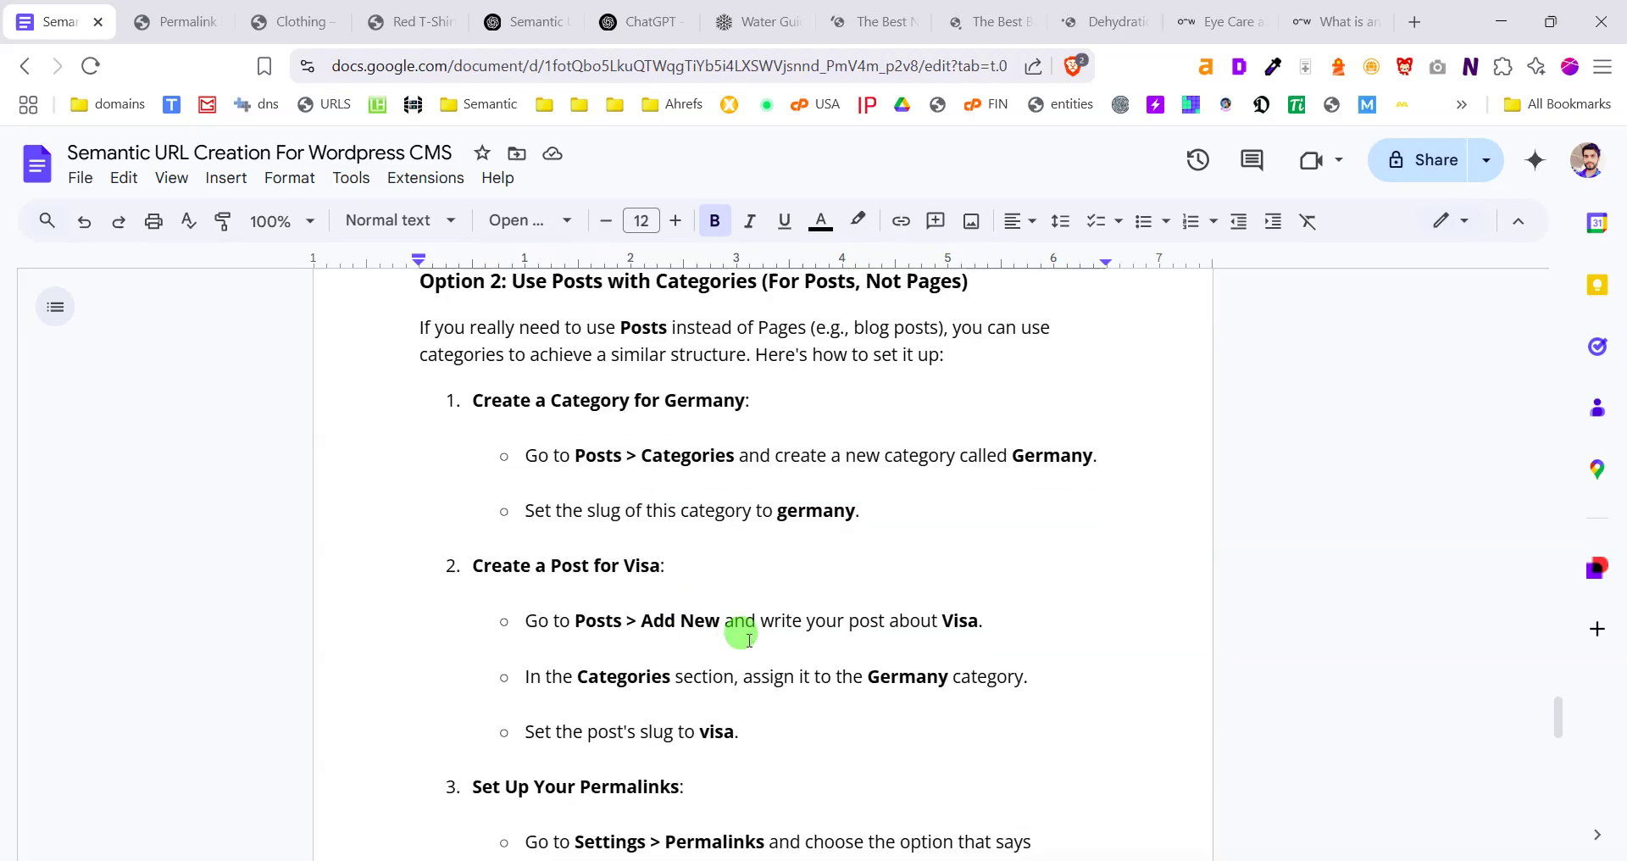
scroll(717, 589, "down", 2)
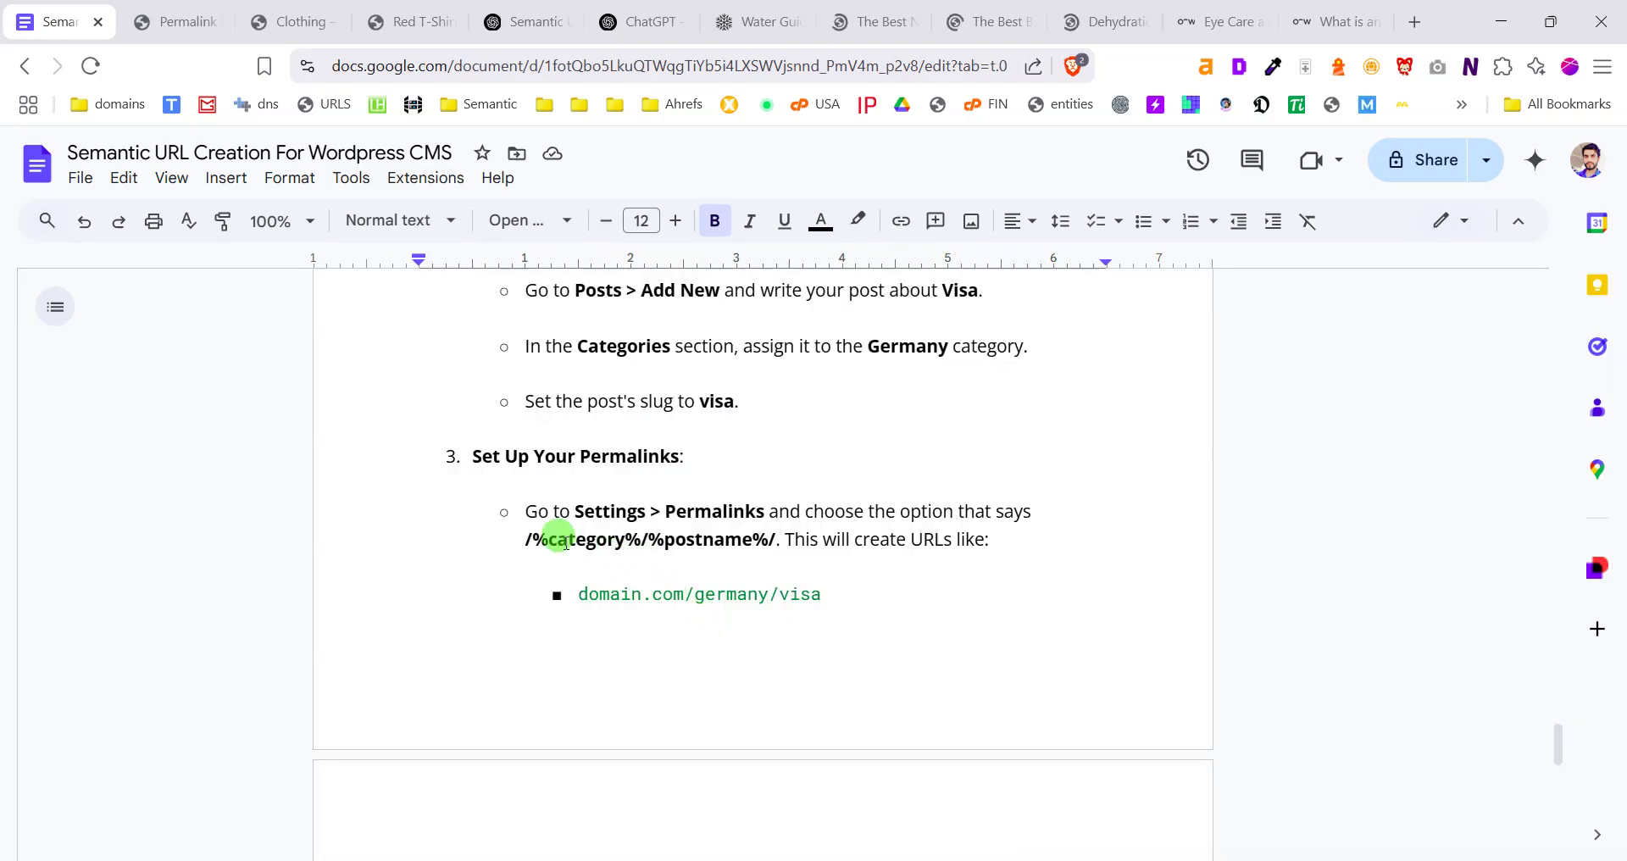
left_click(526, 540)
left_click_drag(598, 541, 779, 539)
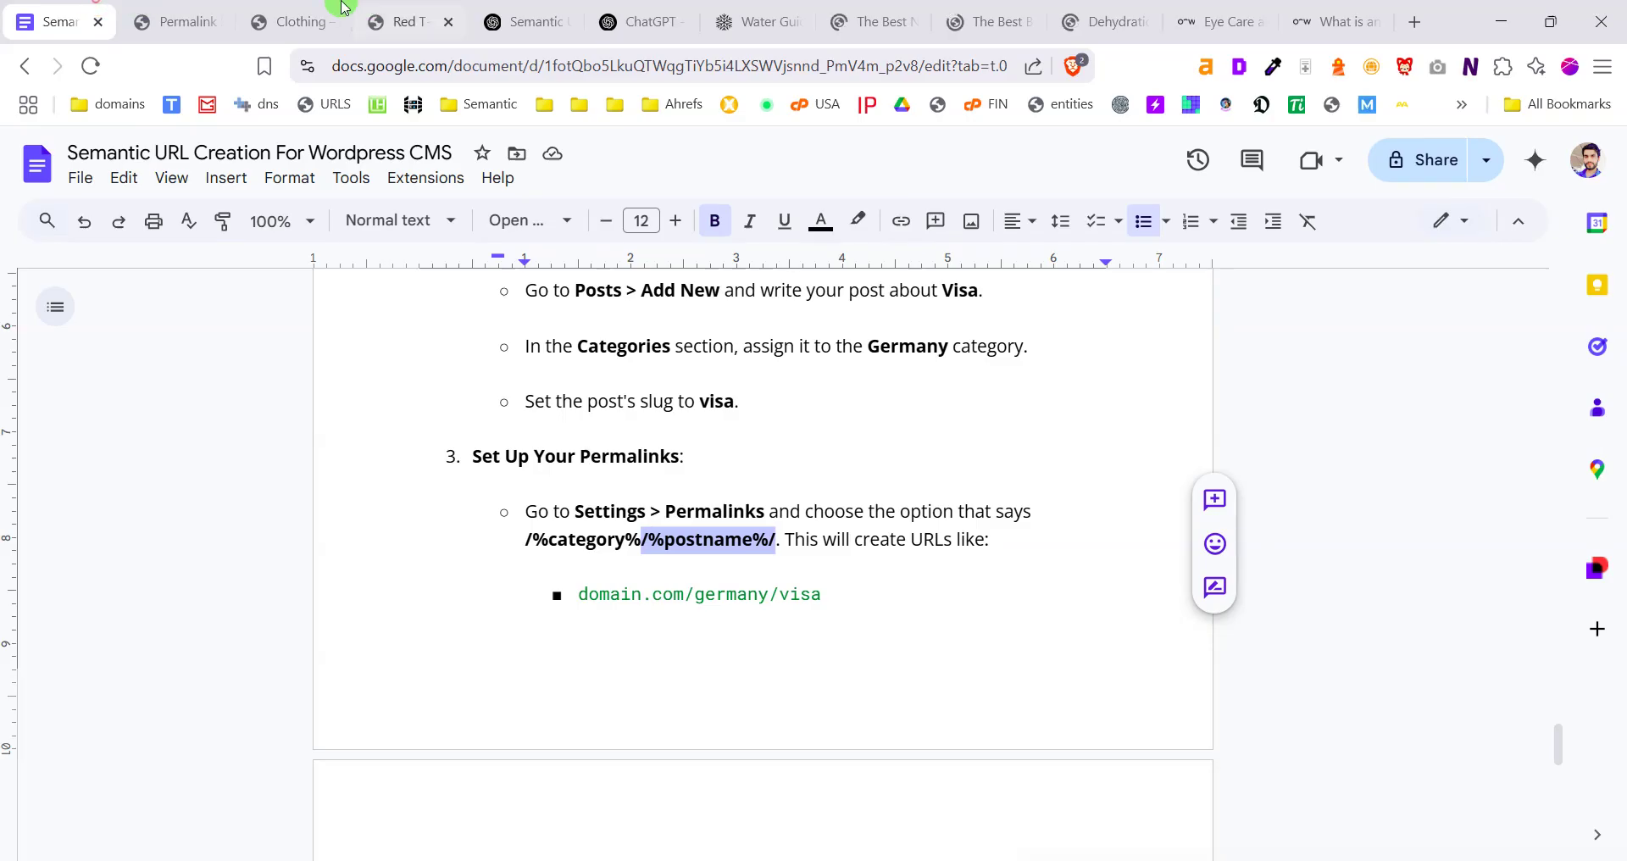
Check the WordPress Permalink Settings page, and look through the brand sections of Svalbardi's Best Bottled Water Brands article
left_click(188, 21)
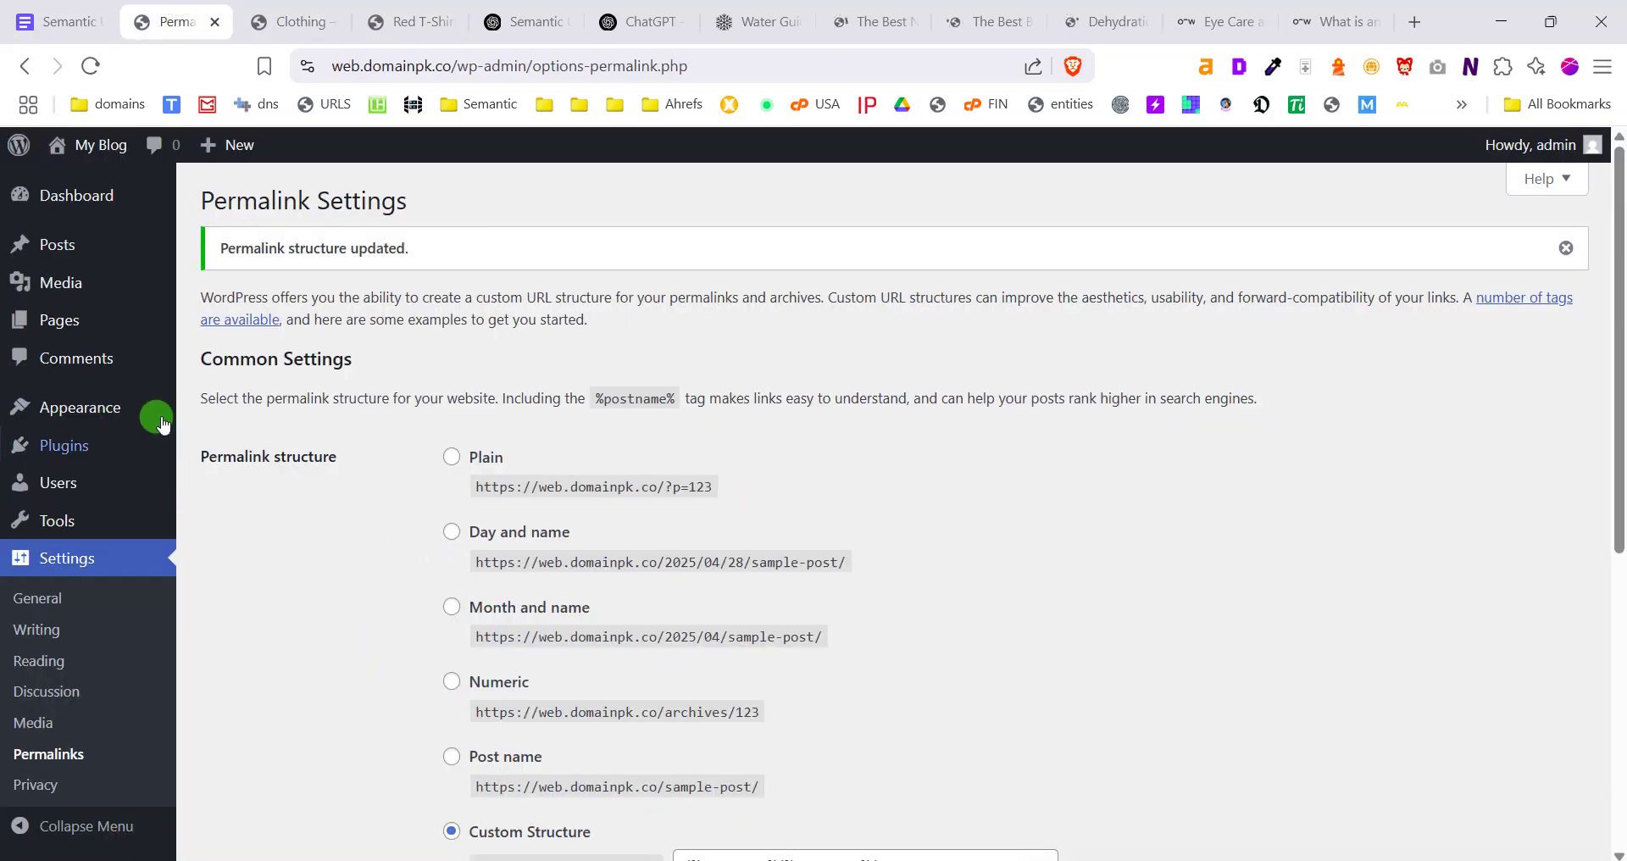
left_click(979, 19)
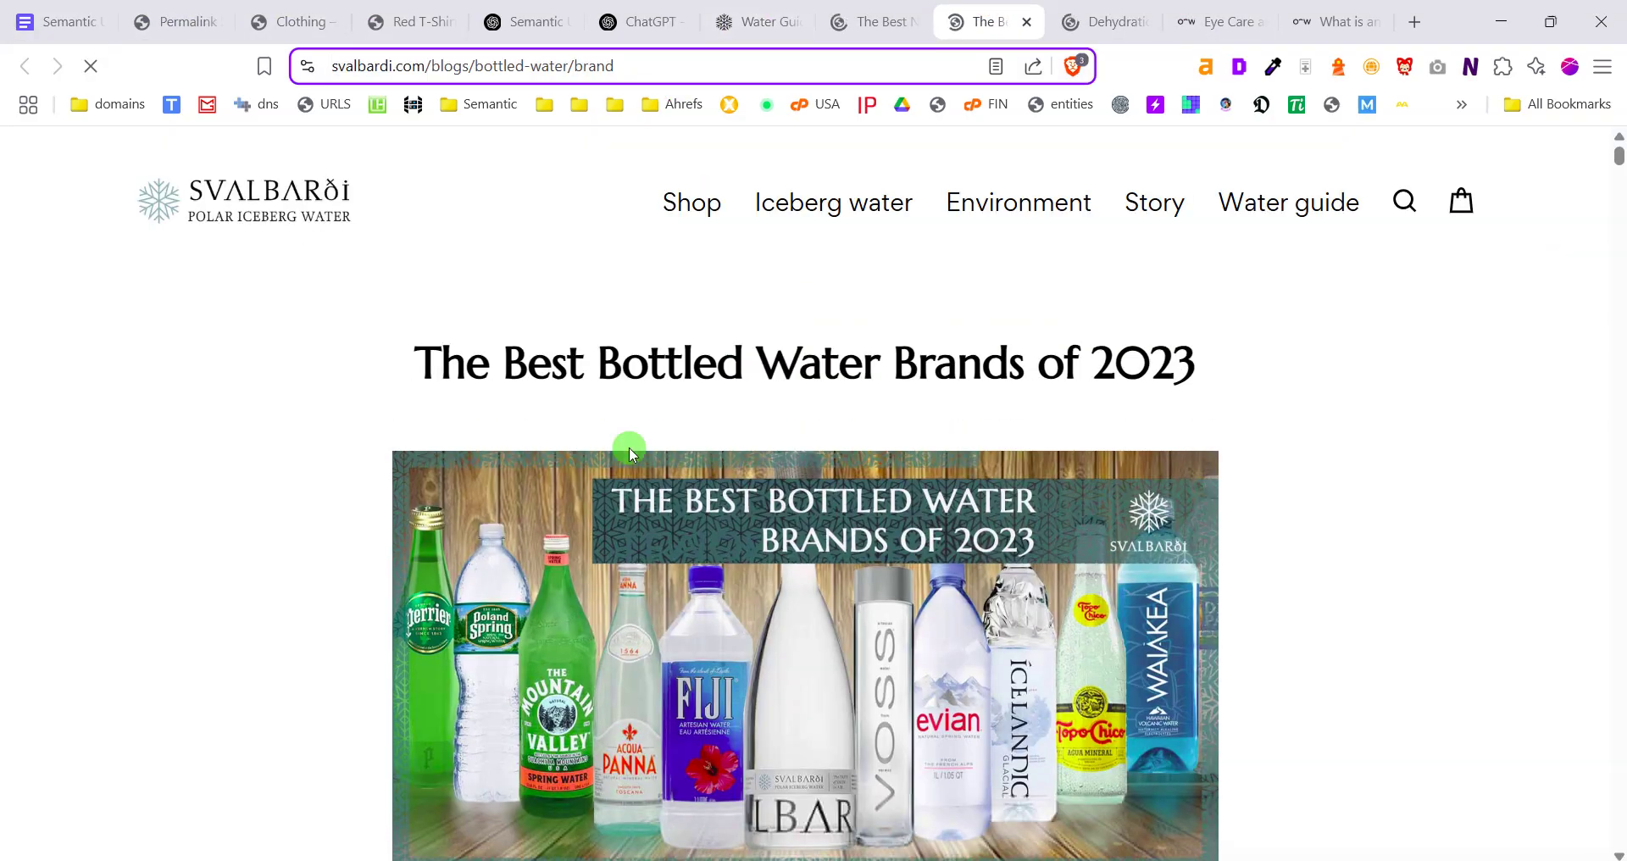
scroll(629, 445, "down", 12)
scroll(641, 413, "down", 15)
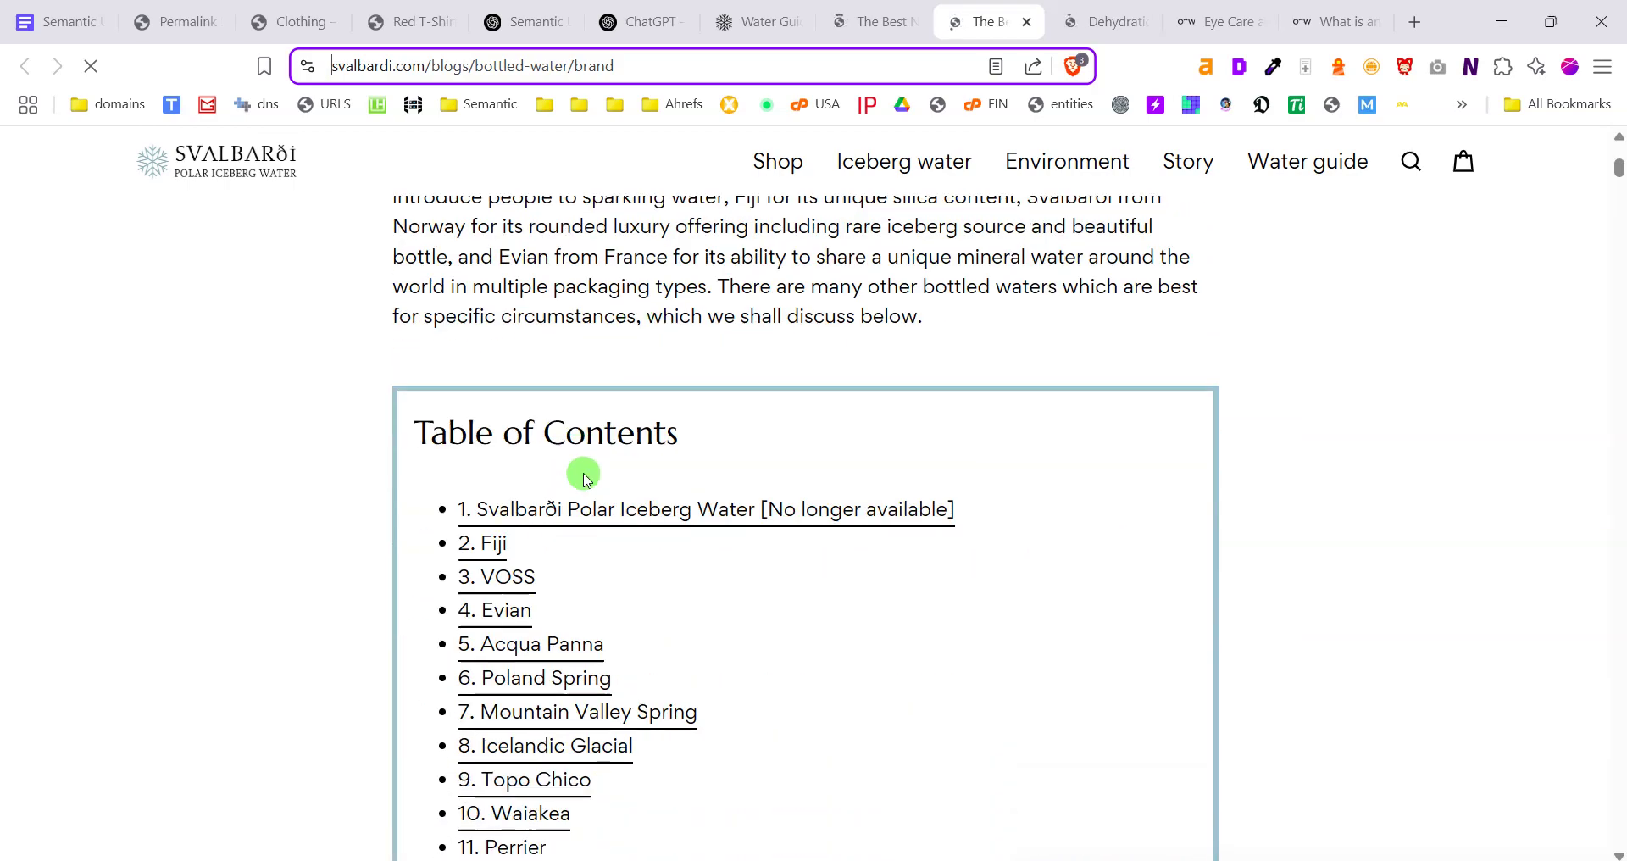
scroll(544, 530, "down", 20)
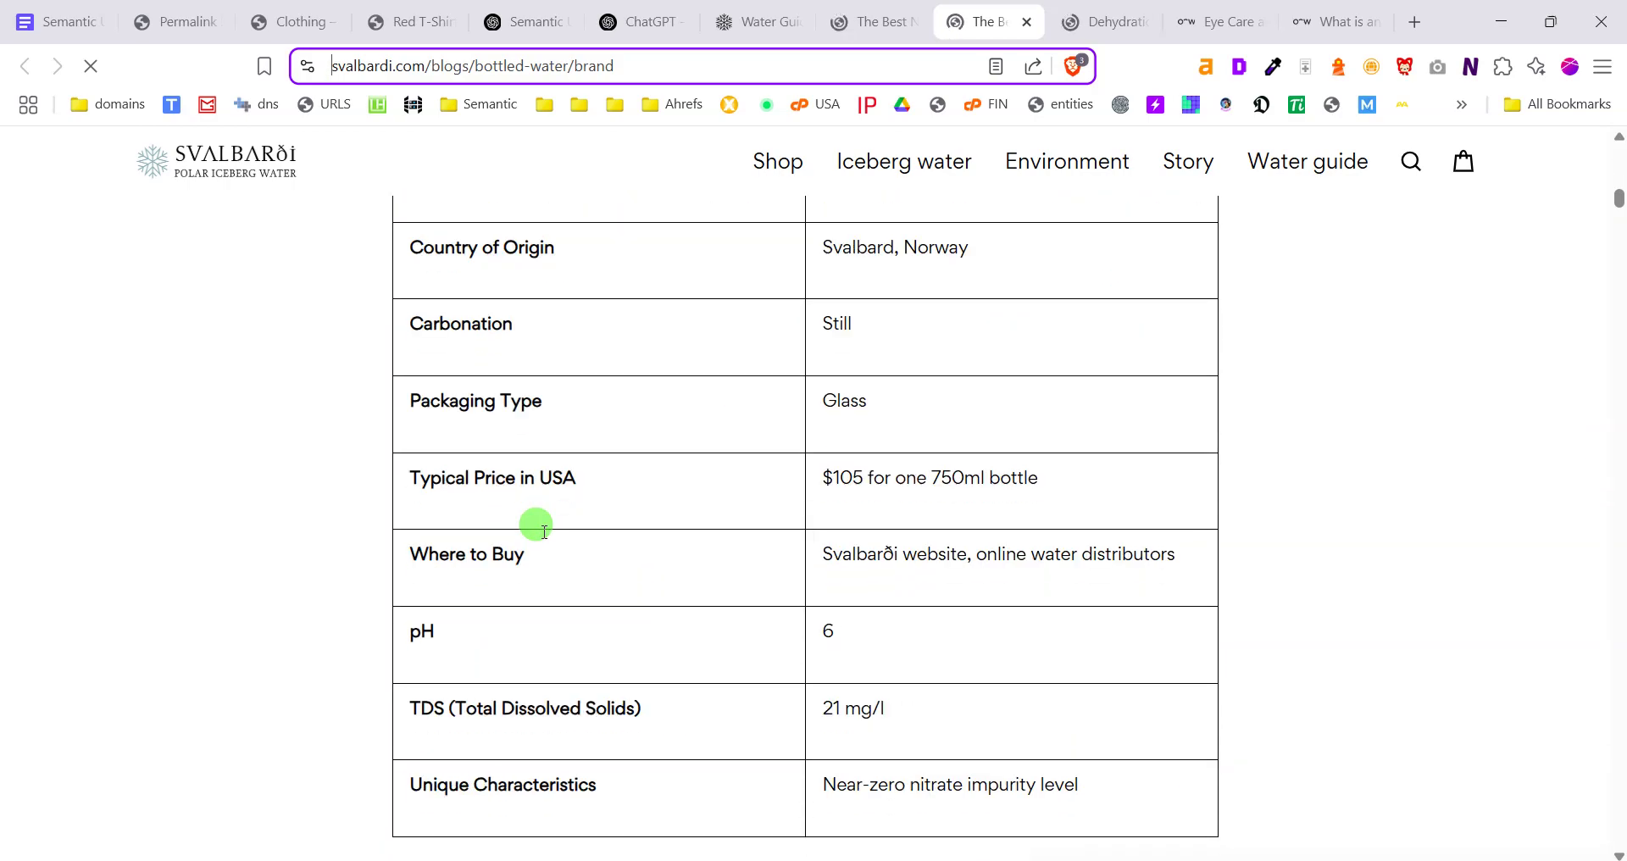
scroll(544, 529, "down", 10)
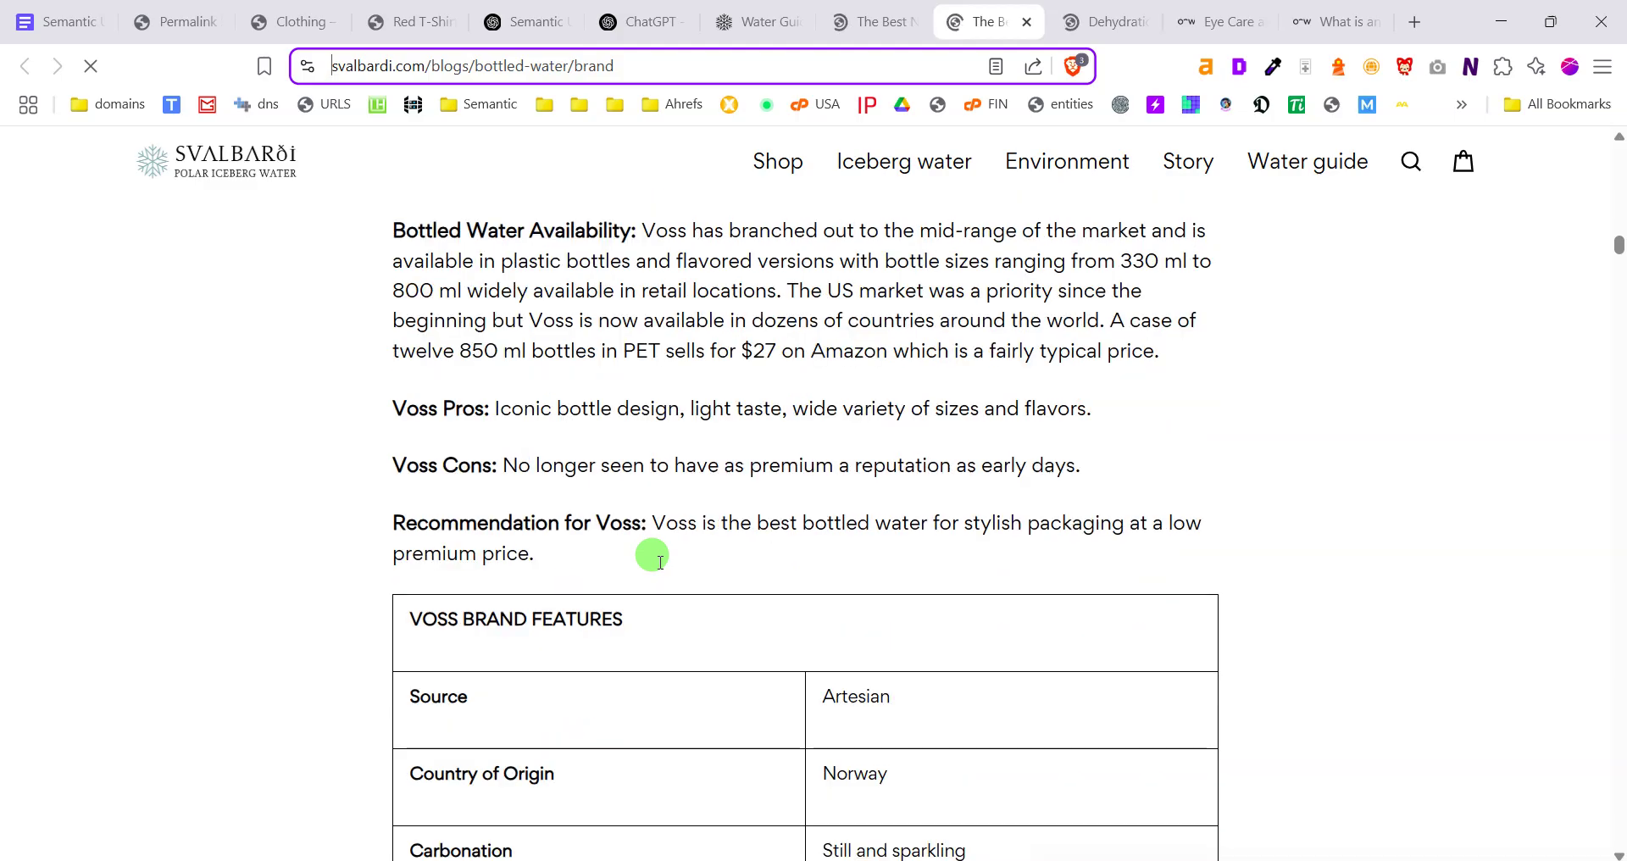
scroll(660, 562, "down", 10)
scroll(515, 432, "down", 20)
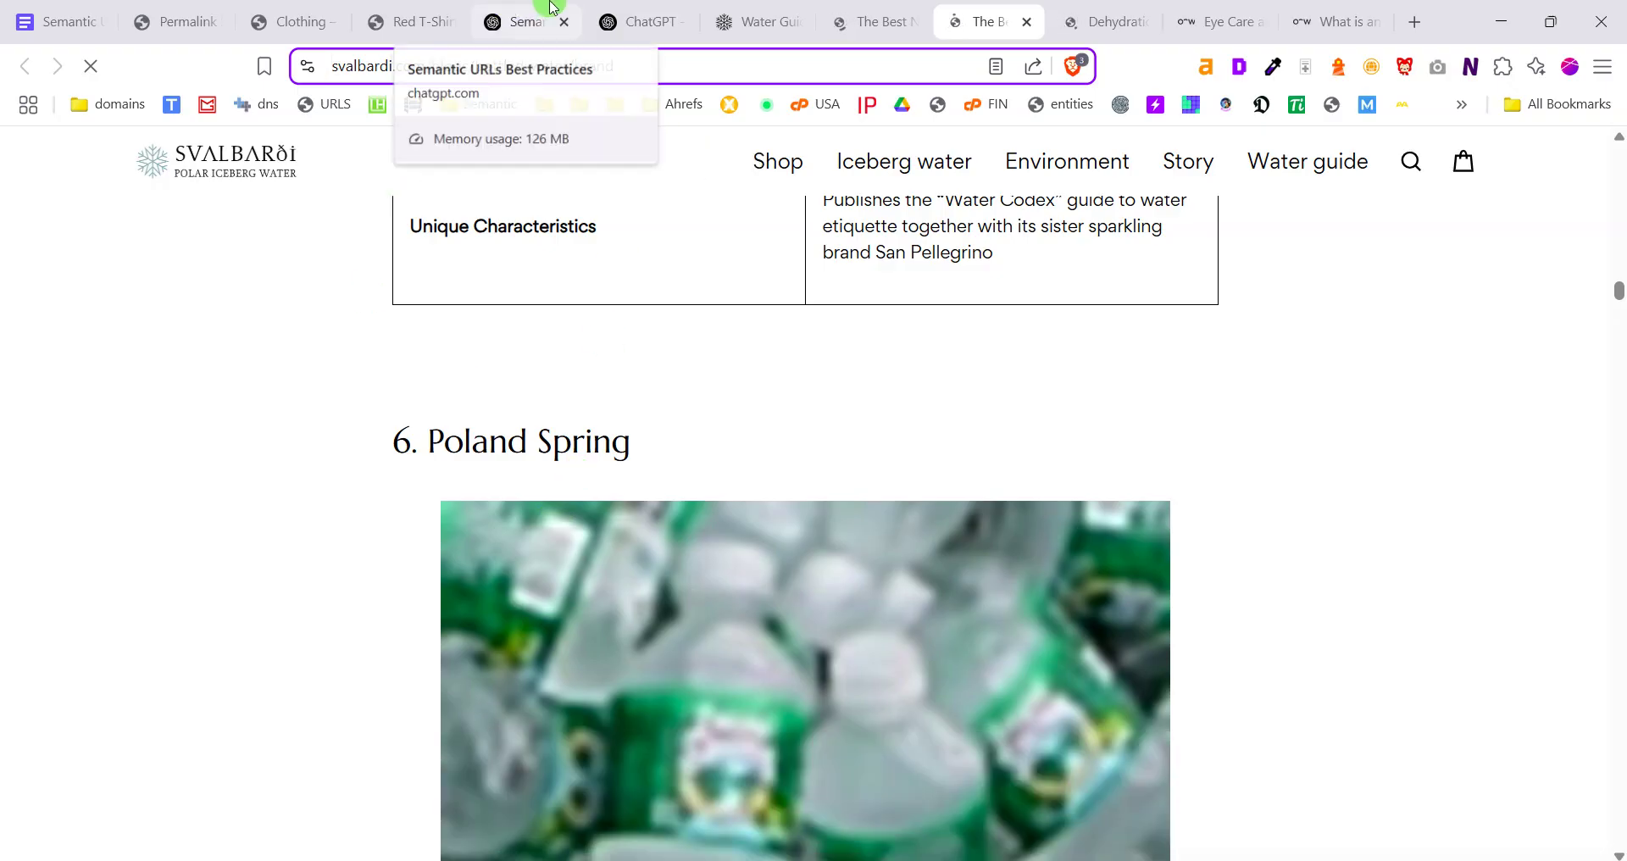
In ChatGPT, ask the Semantic SEO Expert GPT its suggested question on creating a semantic URL structure for a WordPress site, and read the answer
left_click(487, 7)
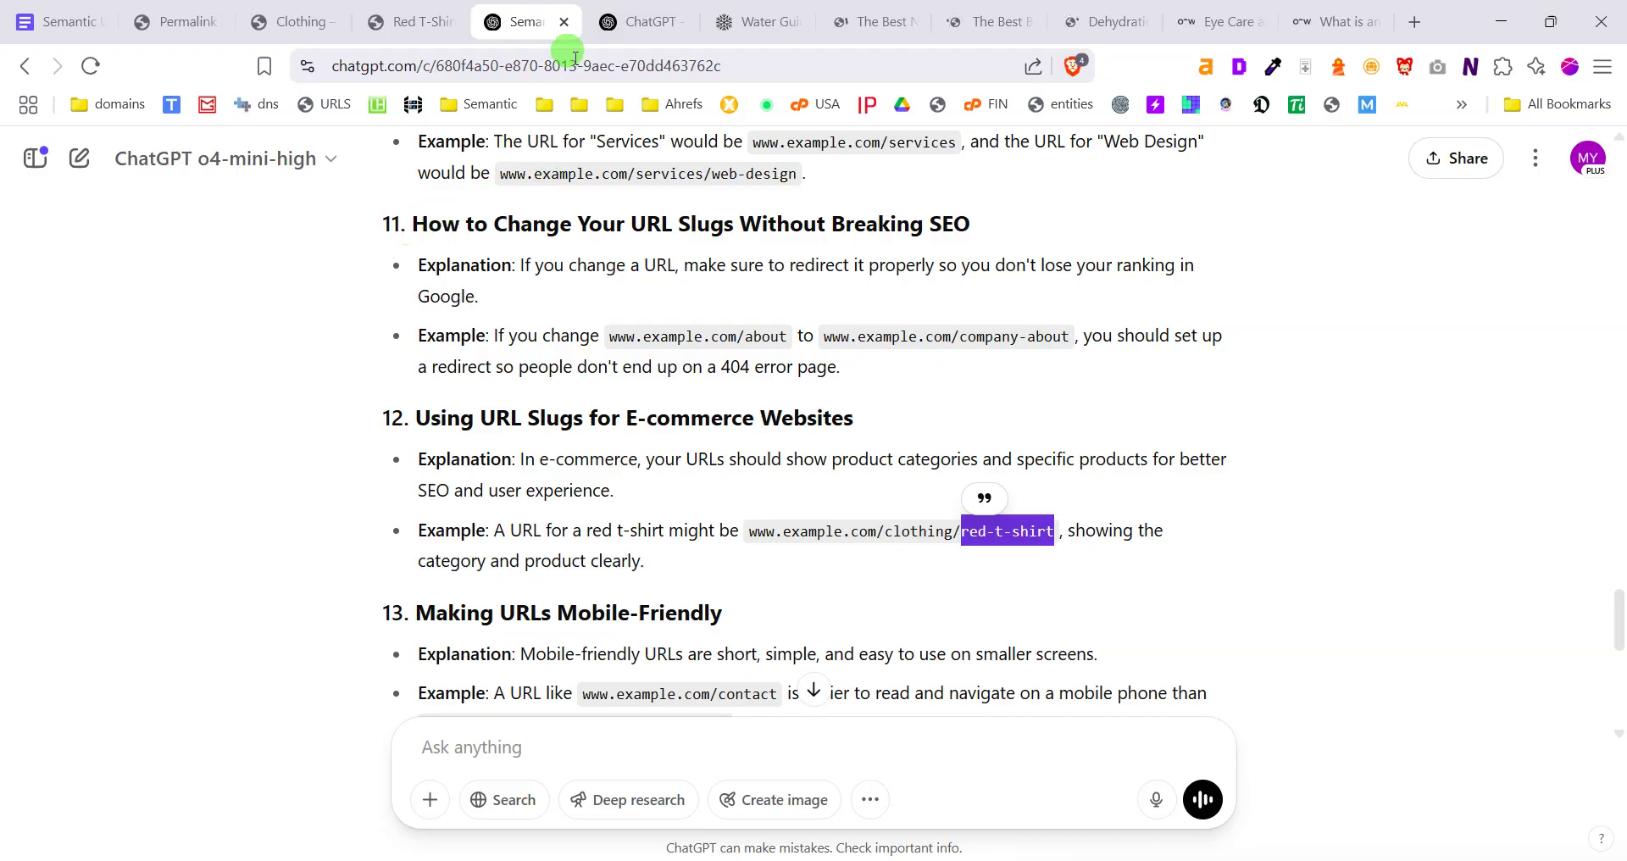
left_click(627, 16)
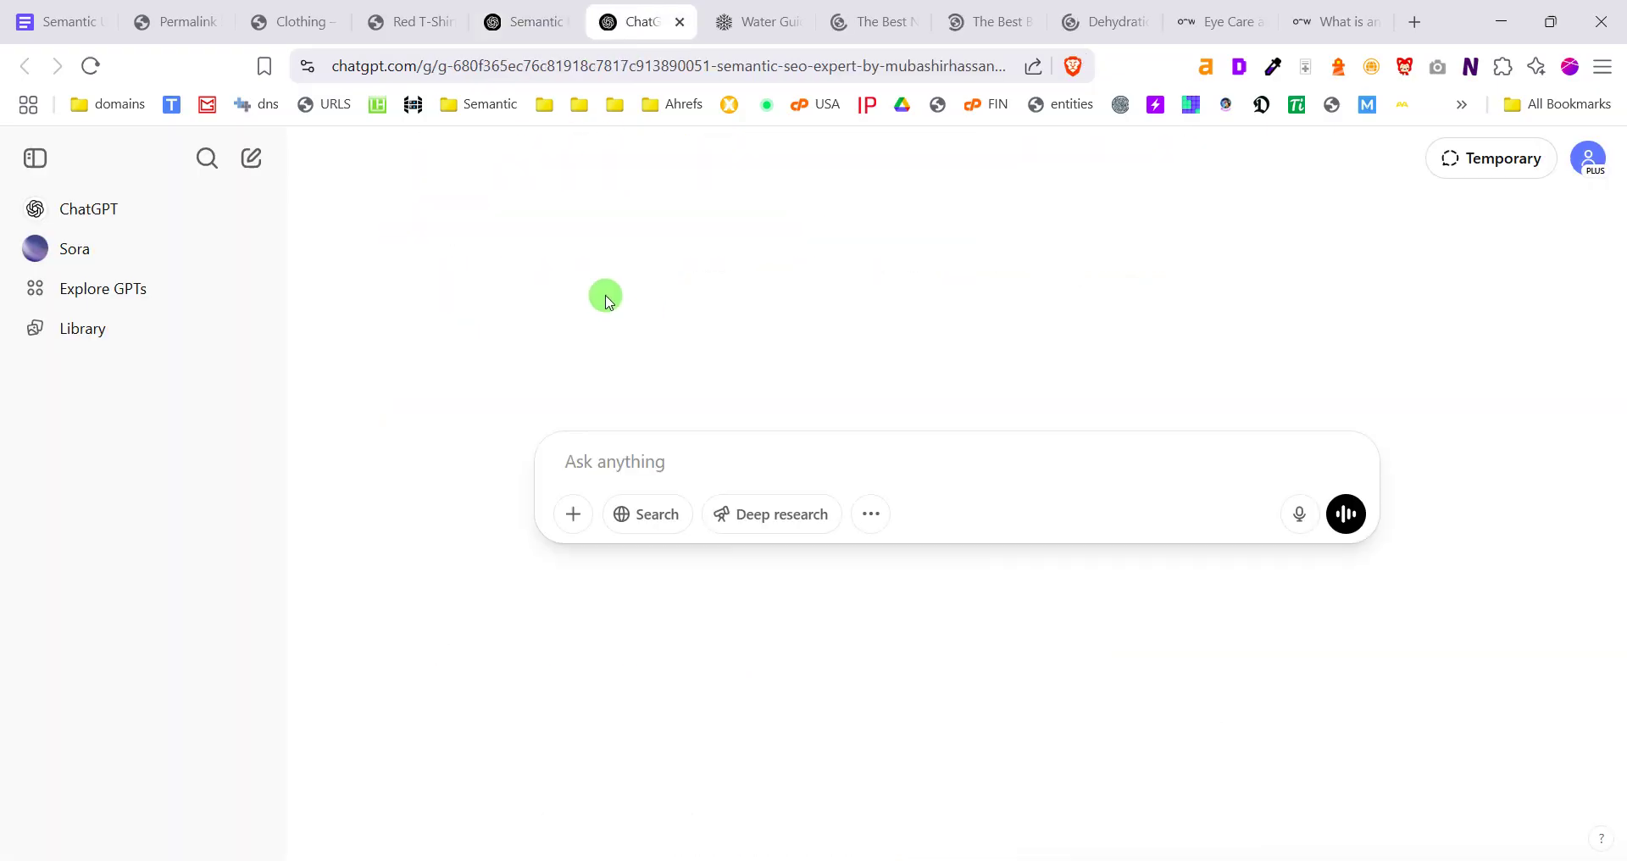
left_click(35, 159)
left_click(40, 158)
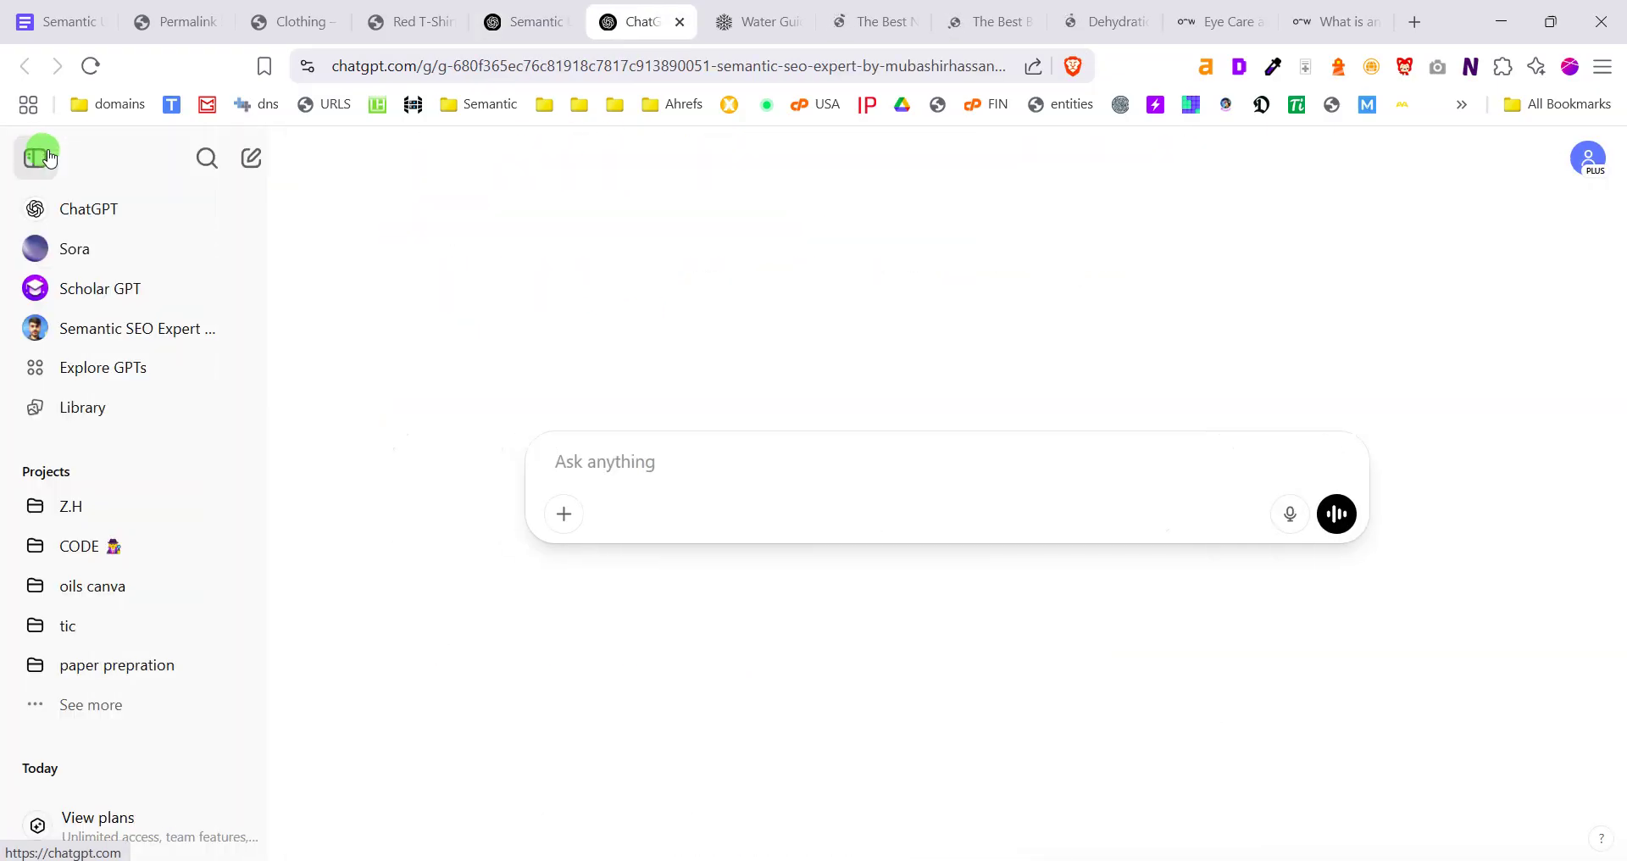
left_click(49, 158)
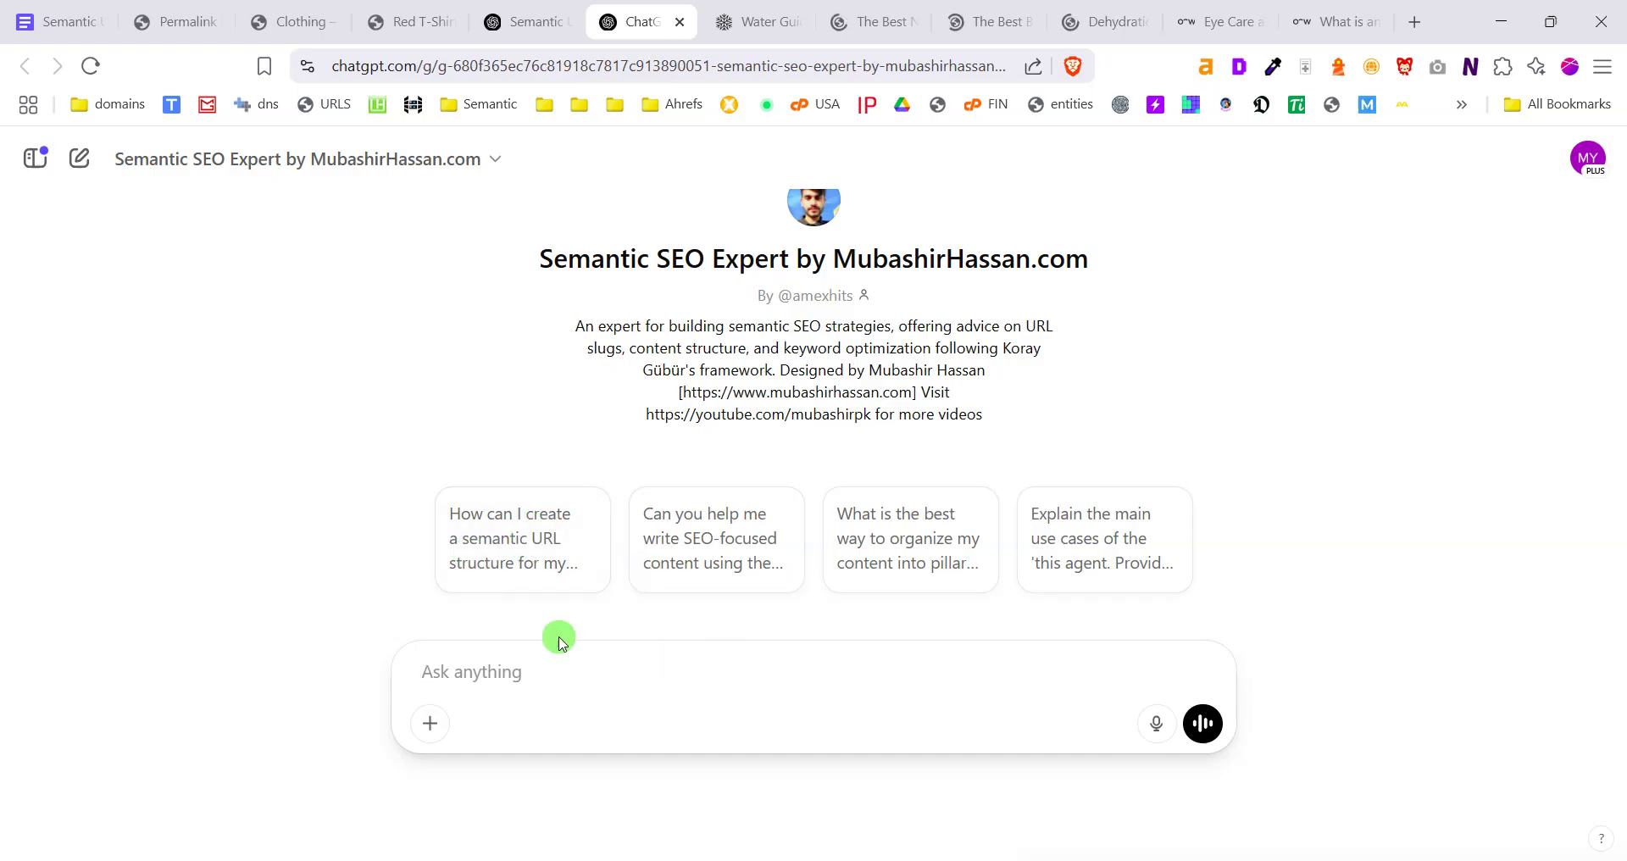
left_click(515, 550)
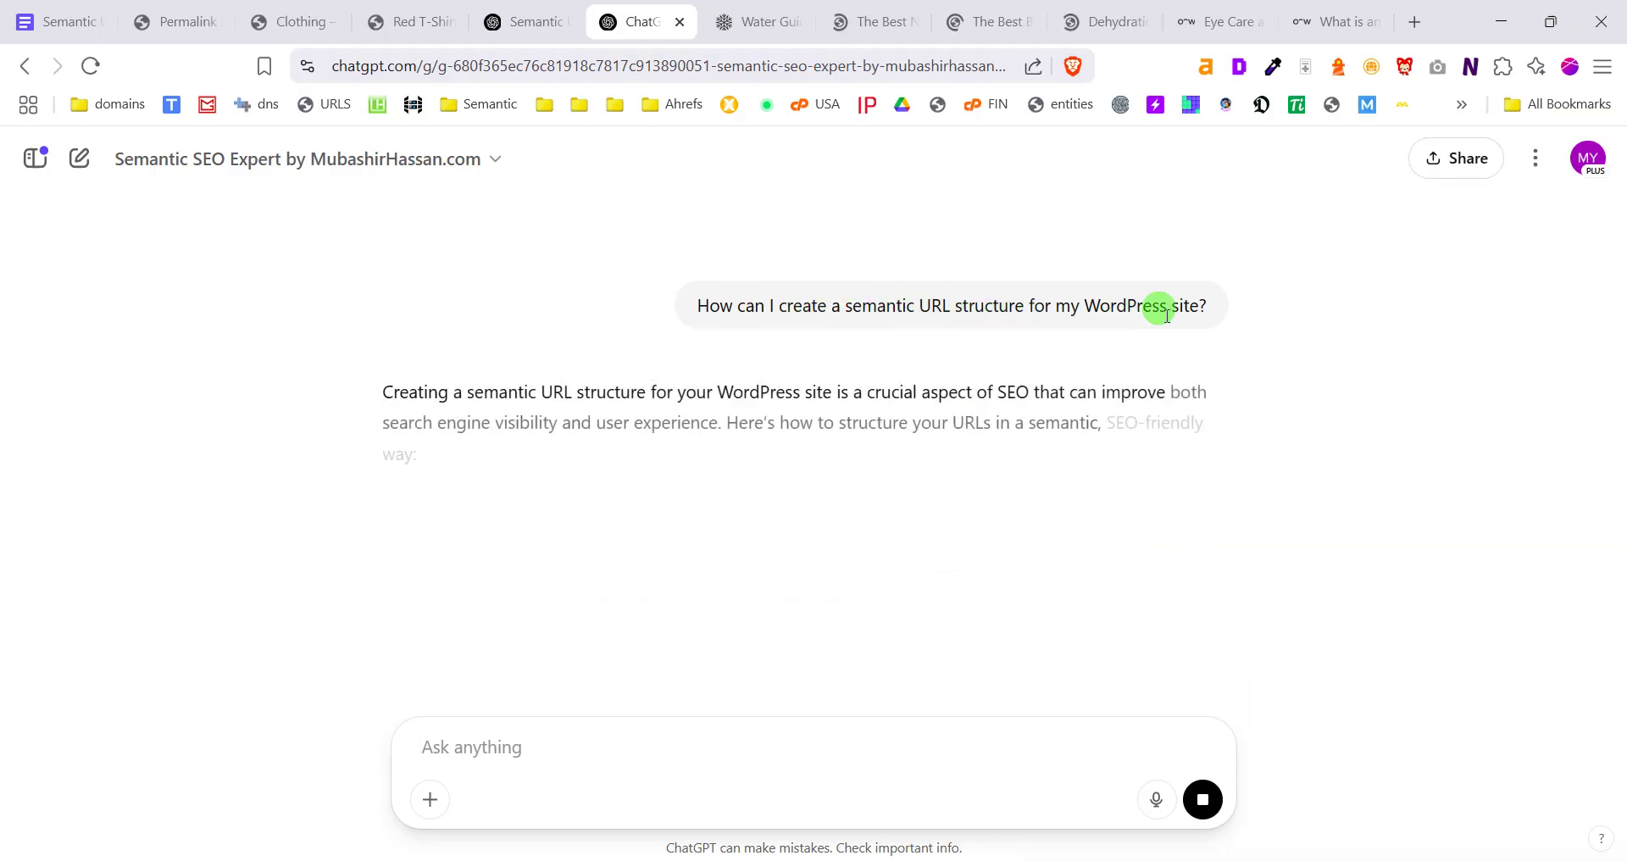
scroll(635, 484, "down", 3)
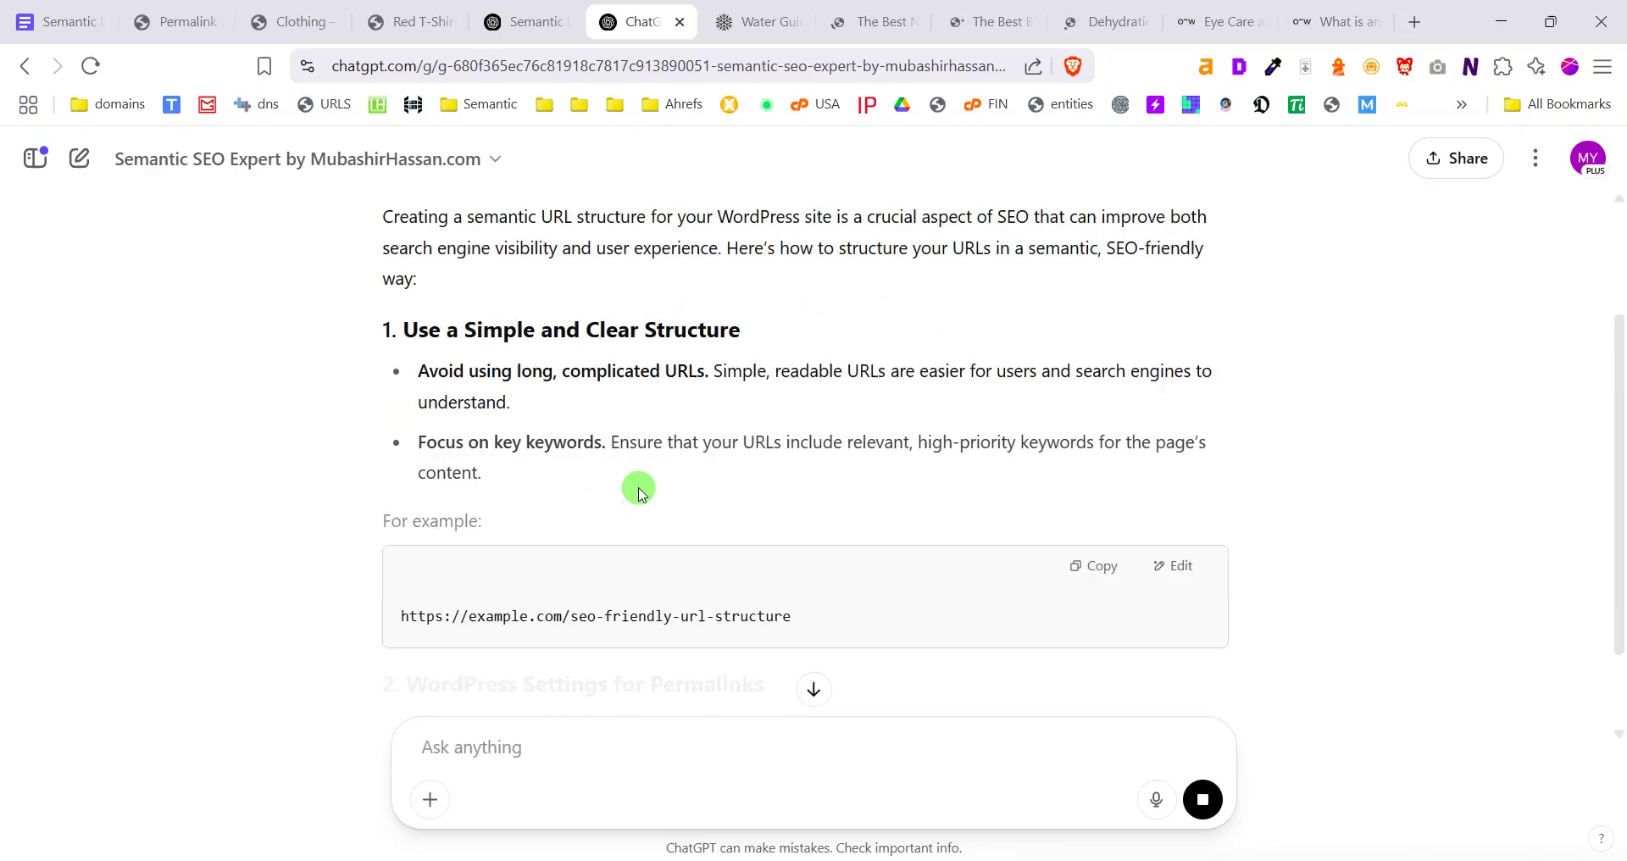
scroll(848, 424, "down", 1)
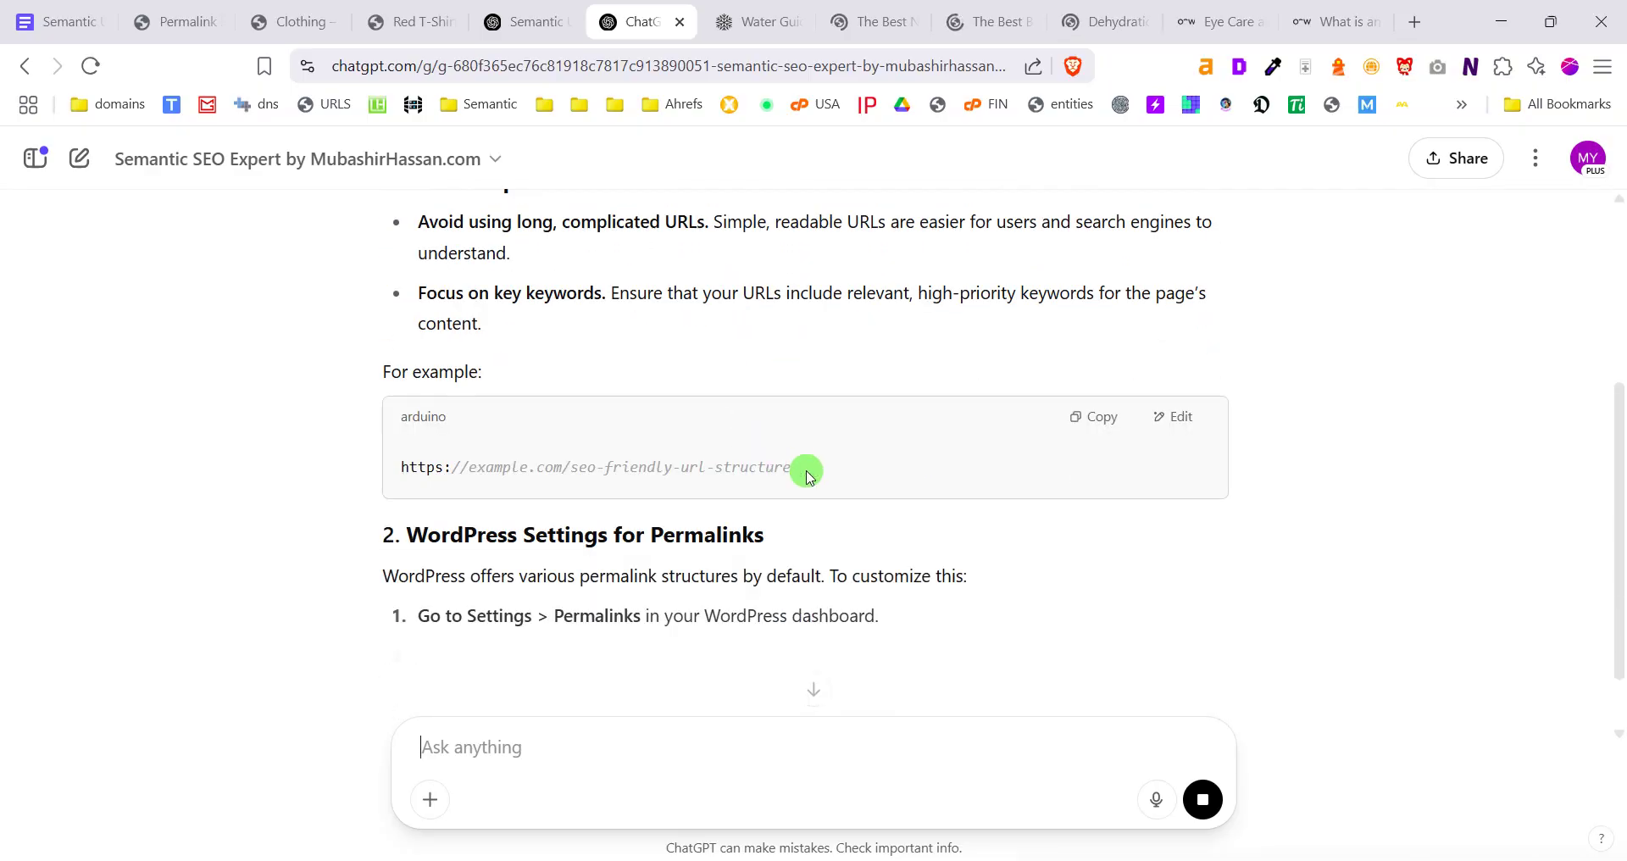
scroll(693, 562, "down", 3)
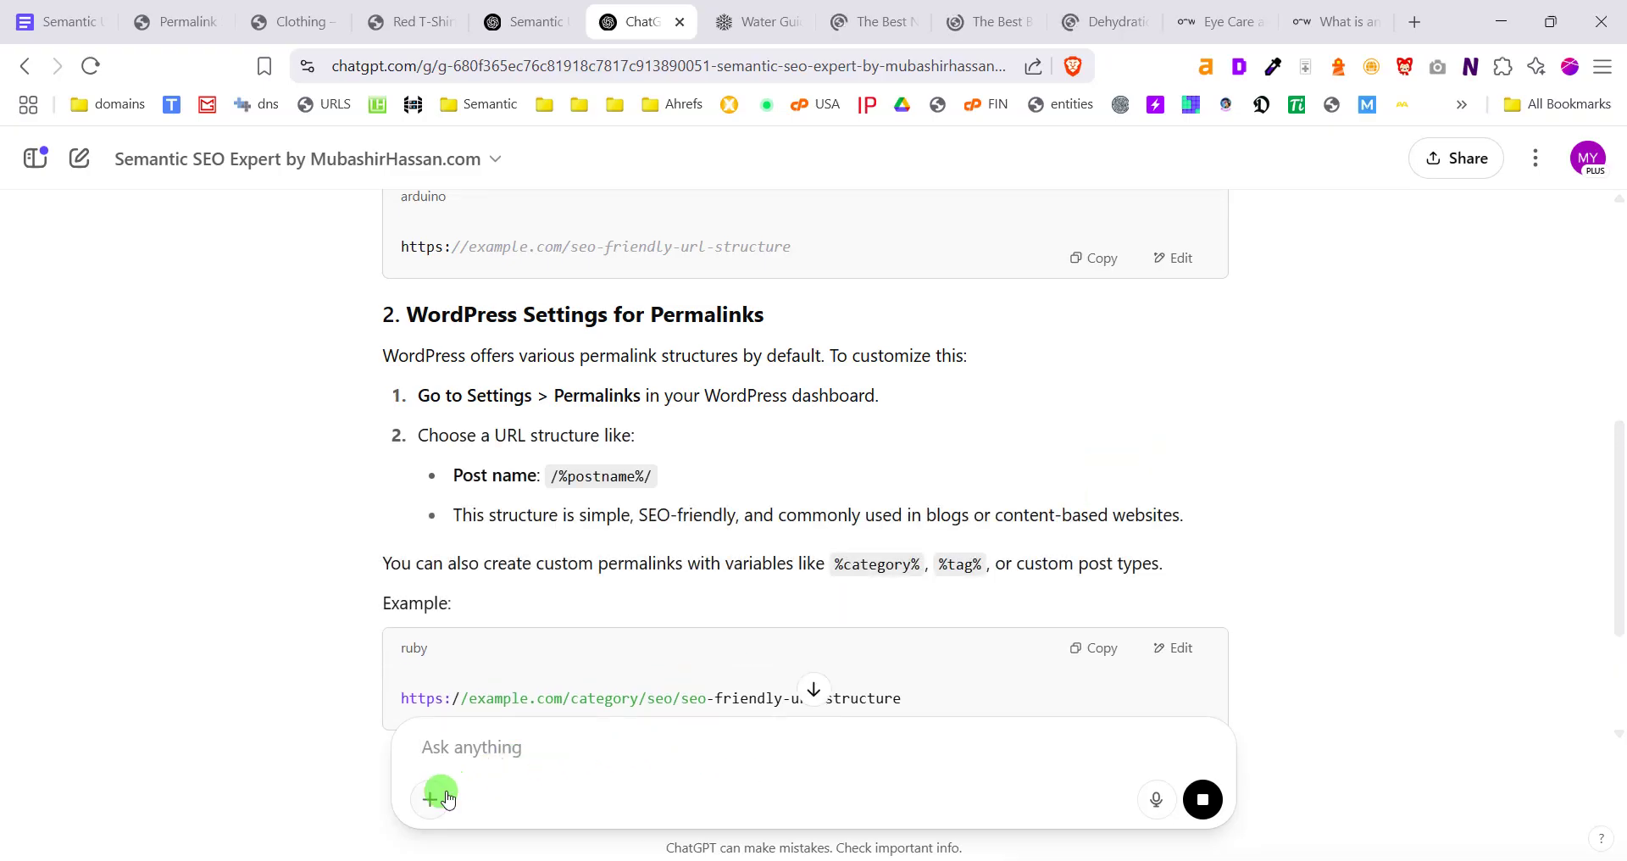
Open the SEO expert's own website in a new tab and look over its homepage
left_click(1366, 11)
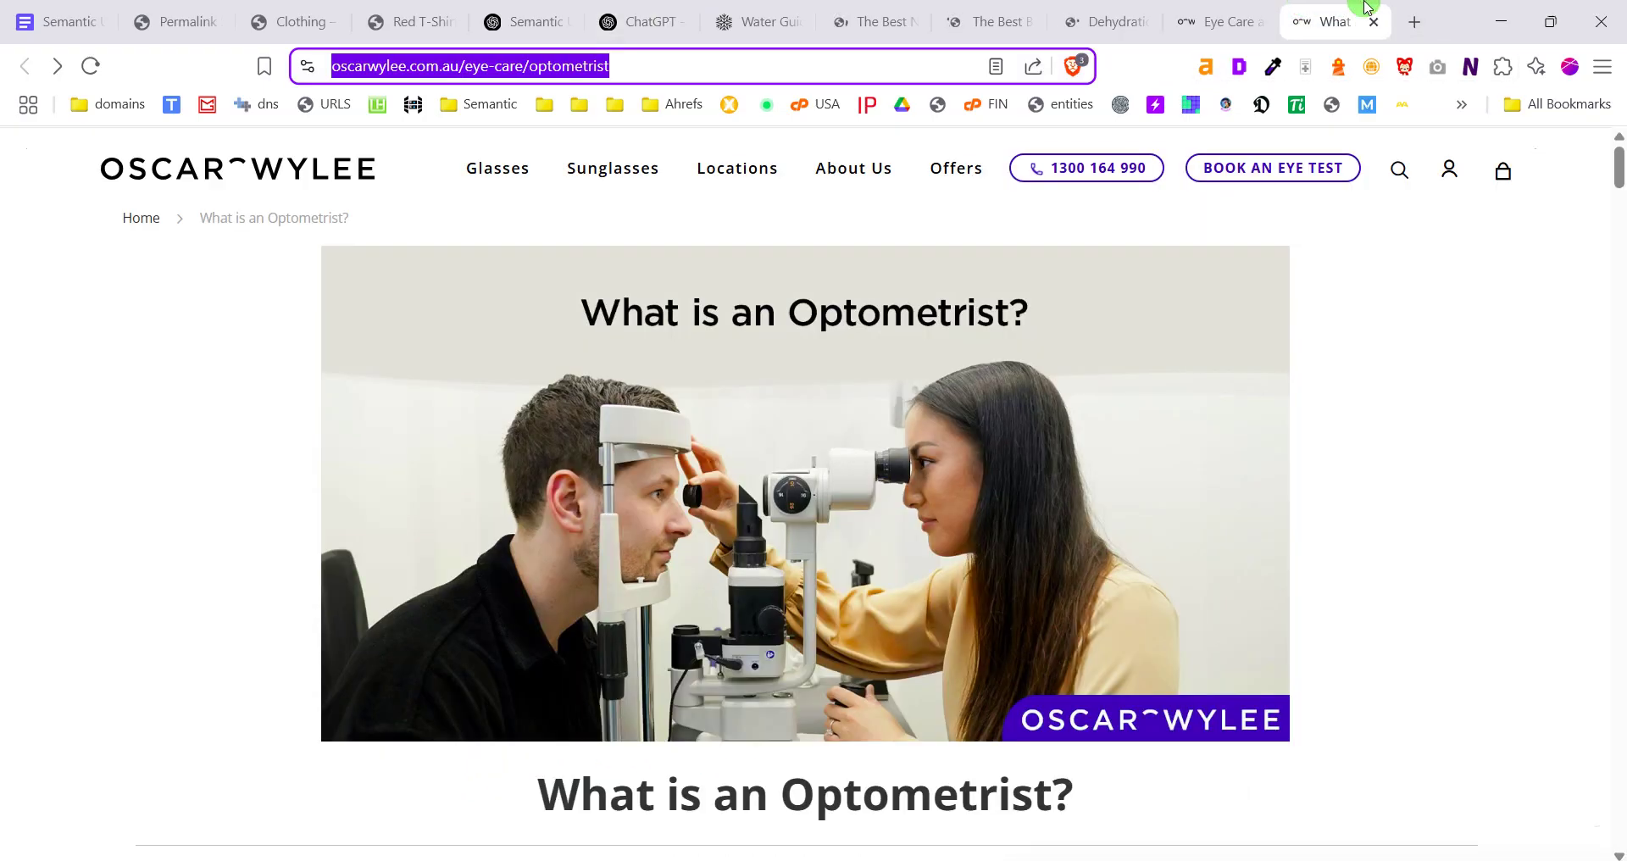
left_click(1413, 19)
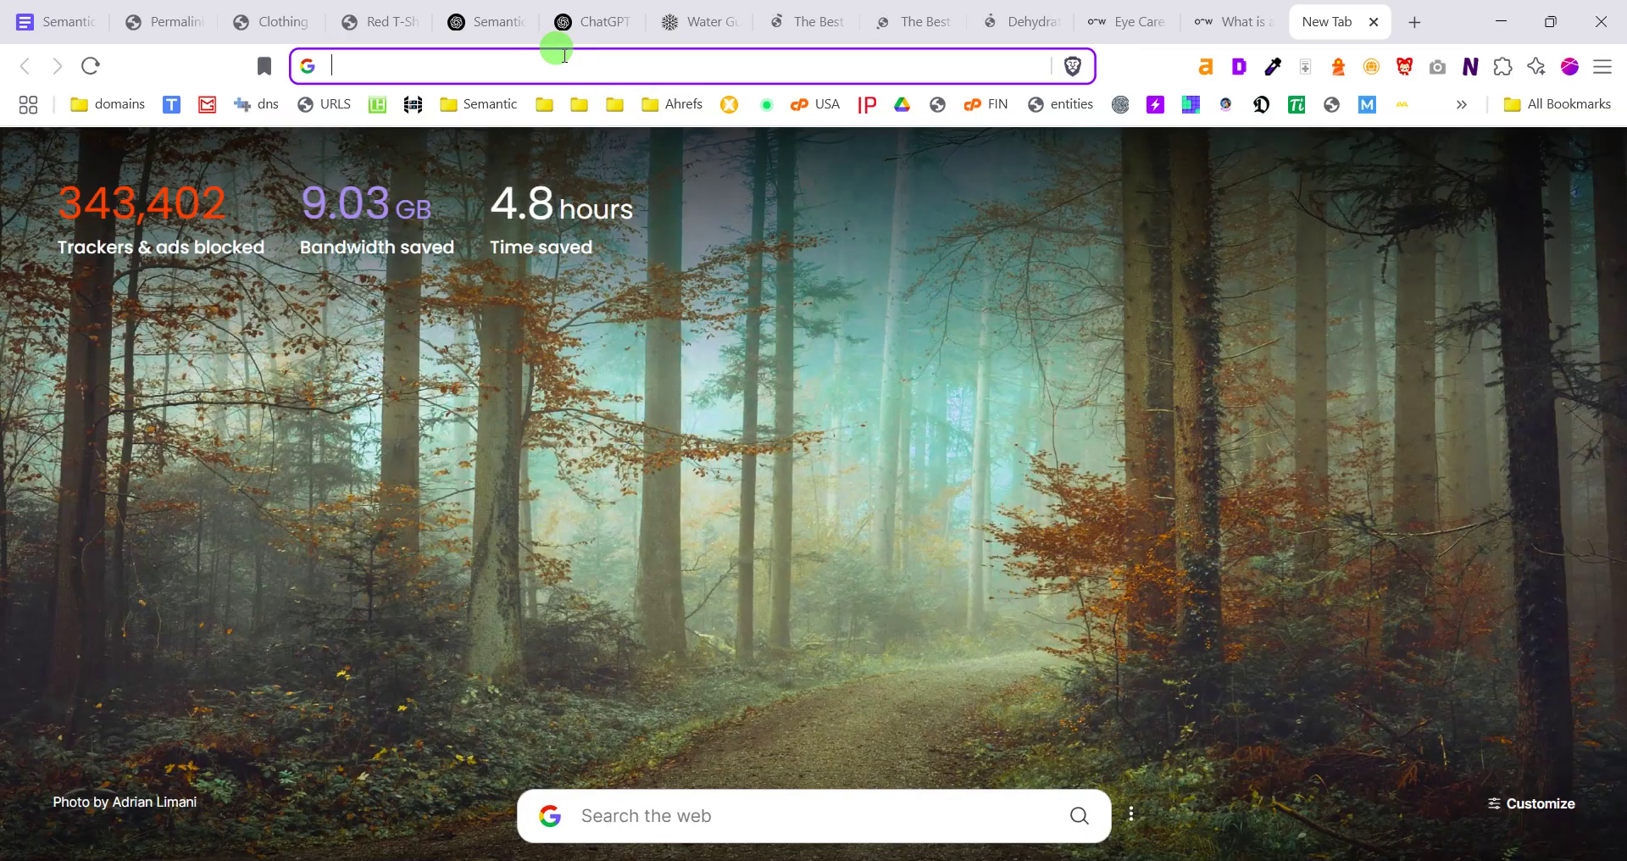
left_click(44, 8)
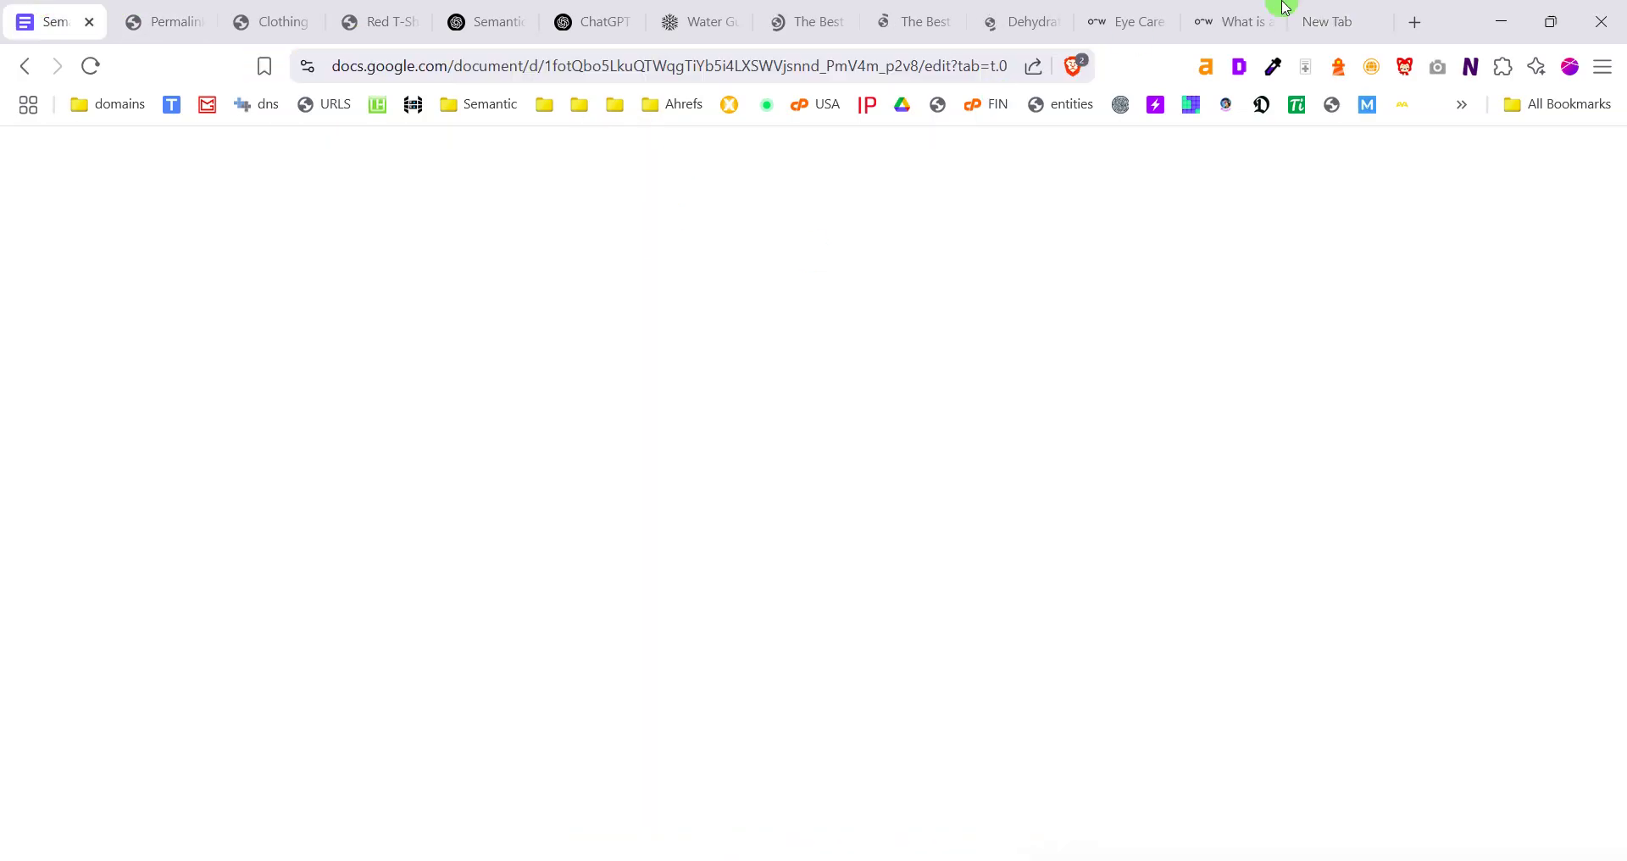
key("ctrl+shift+Tab")
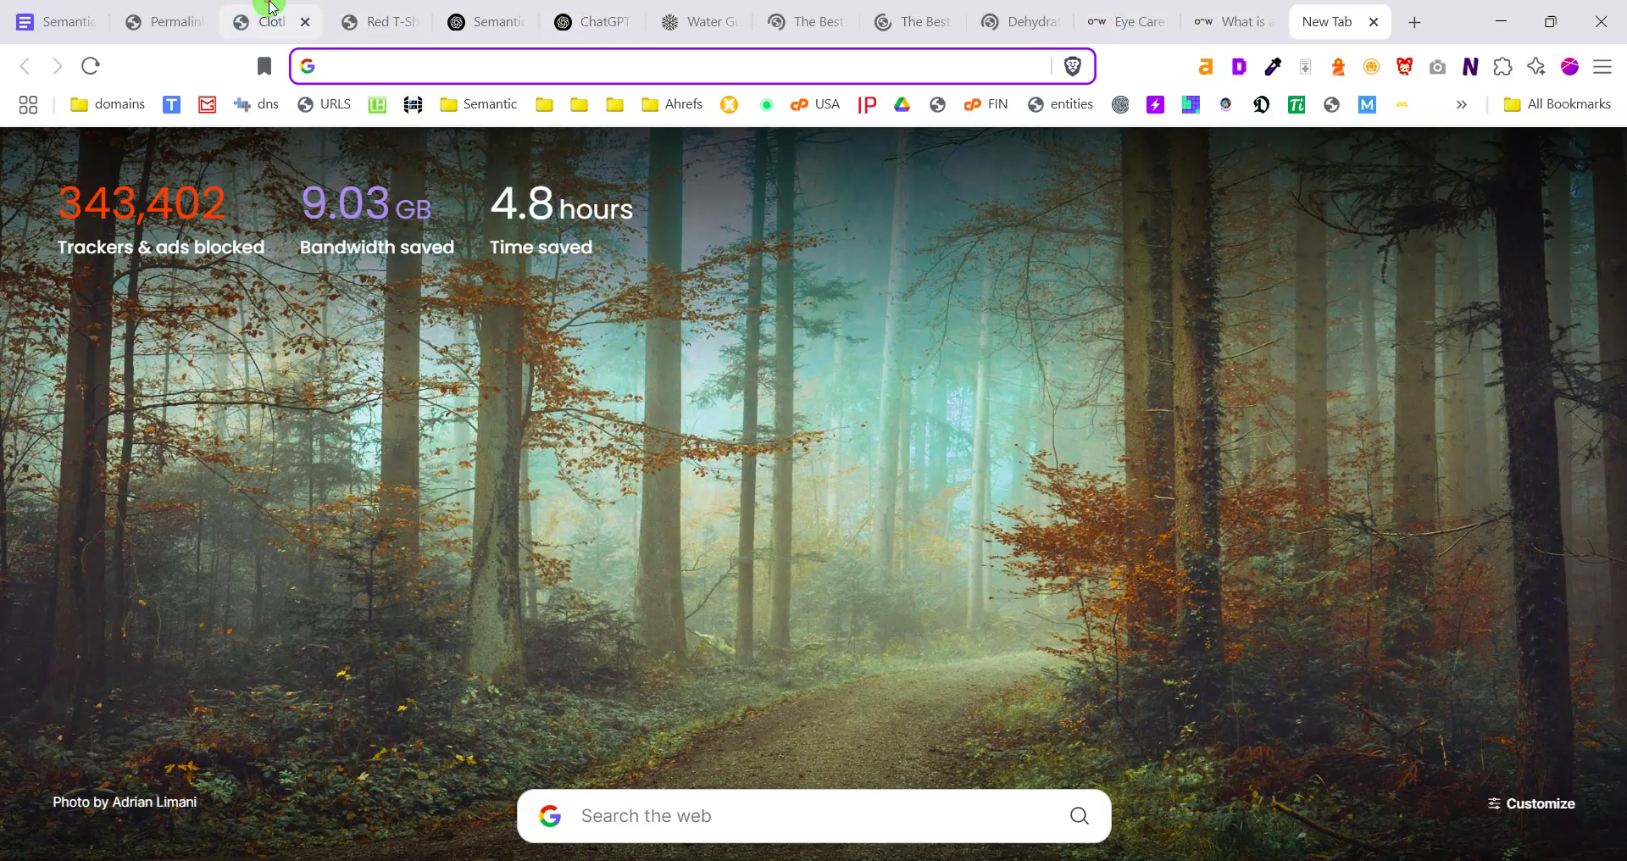
left_click(270, 5)
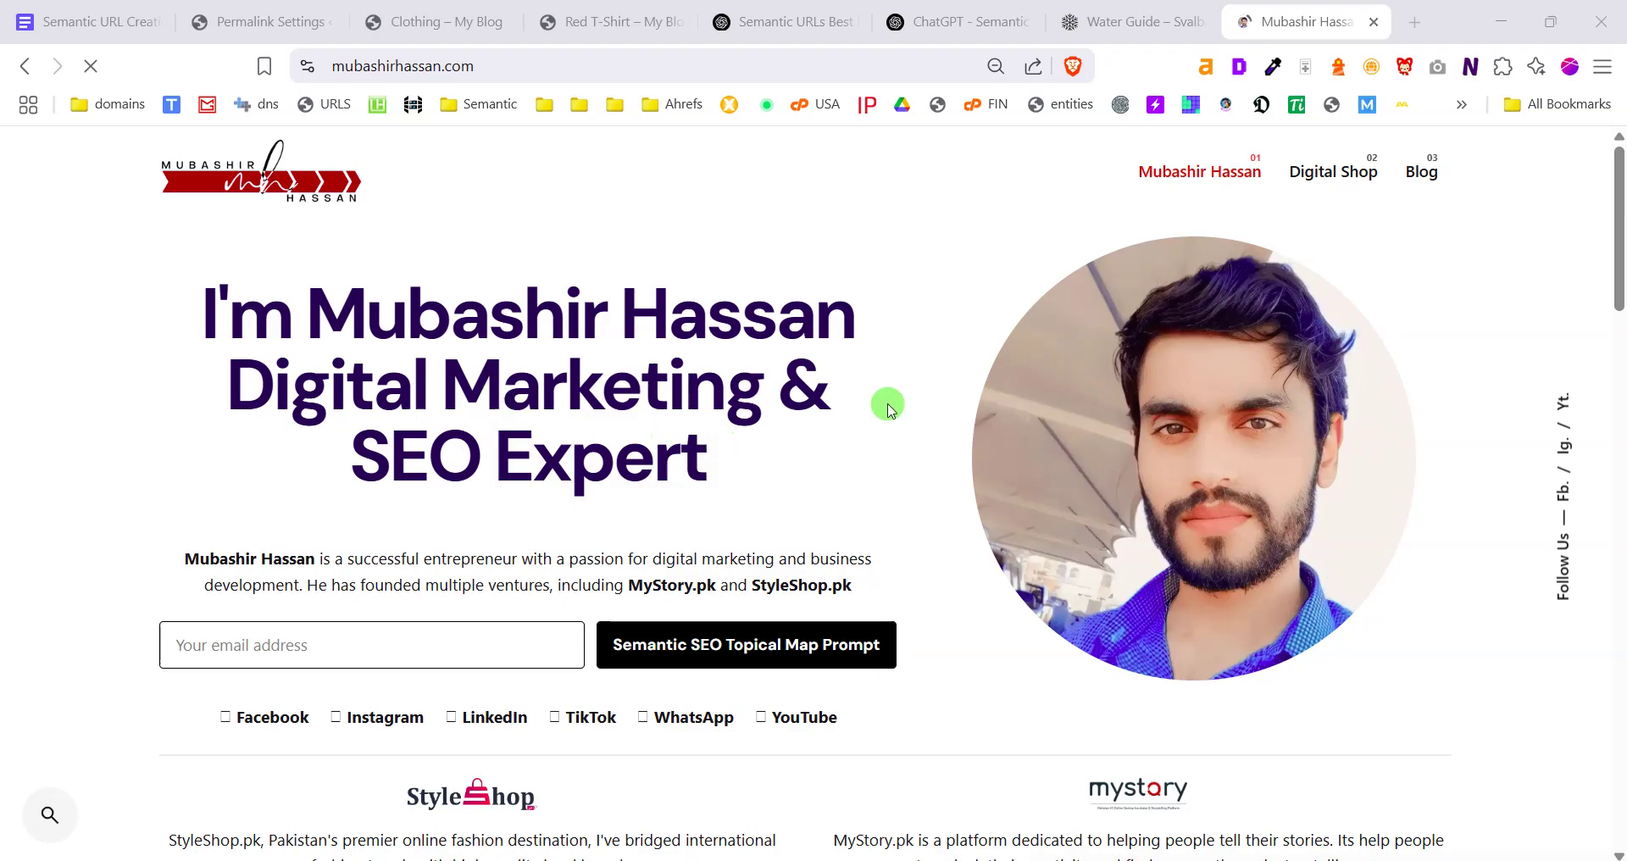
scroll(916, 476, "down", 3)
scroll(872, 446, "up", 3)
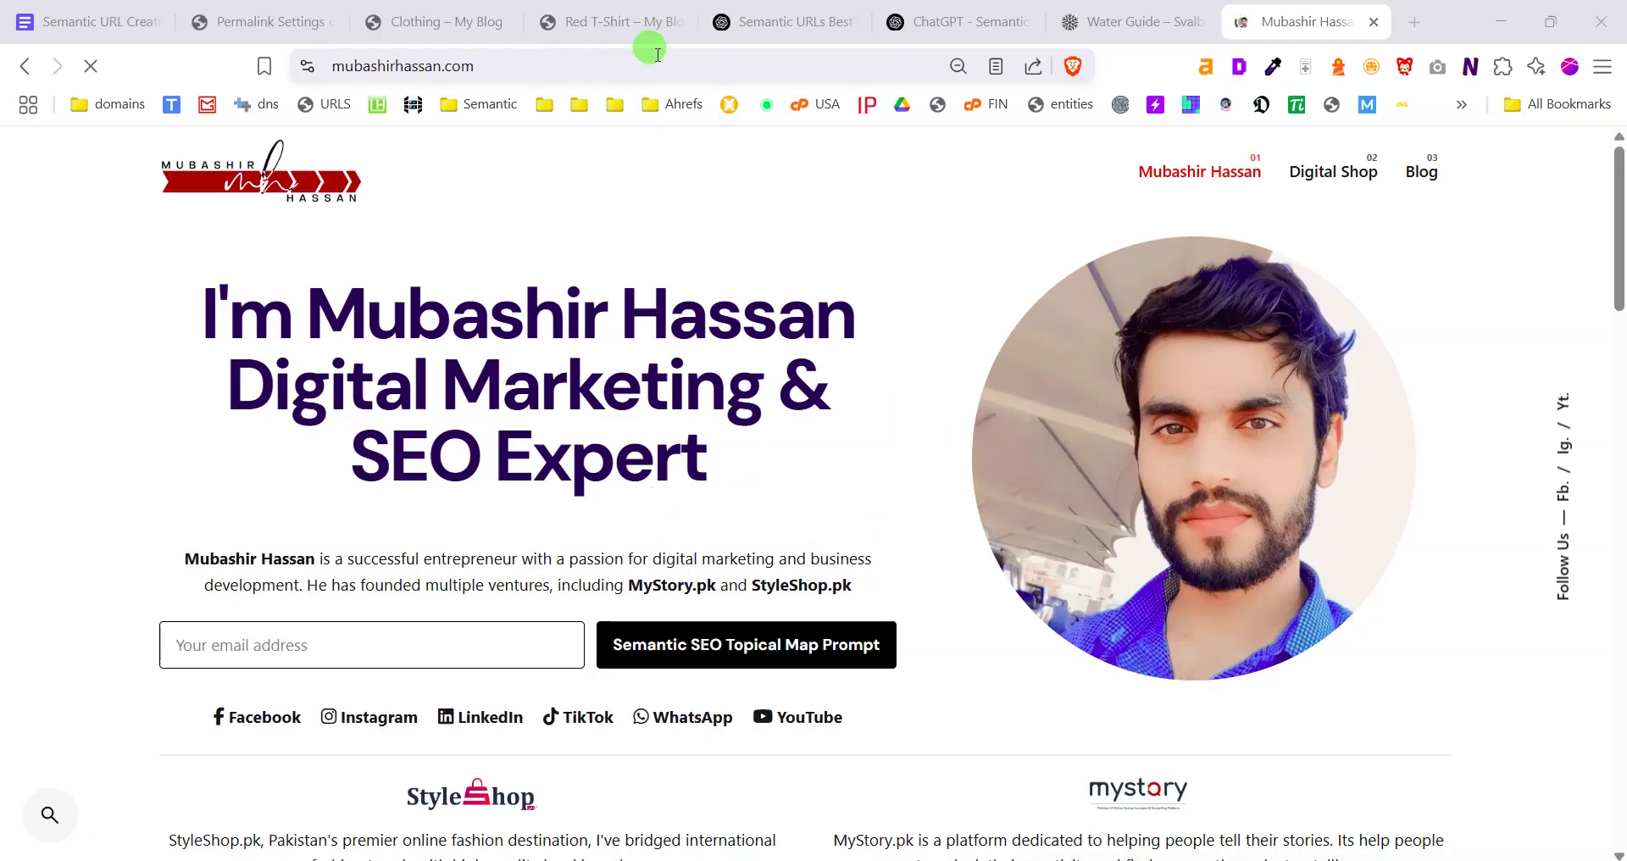
Load /sitemap.xml on the SEO expert's website and open its posts sitemap, wp-sitemap-posts-post-1.xml
left_click(712, 60)
left_click(735, 59)
type("//www.")
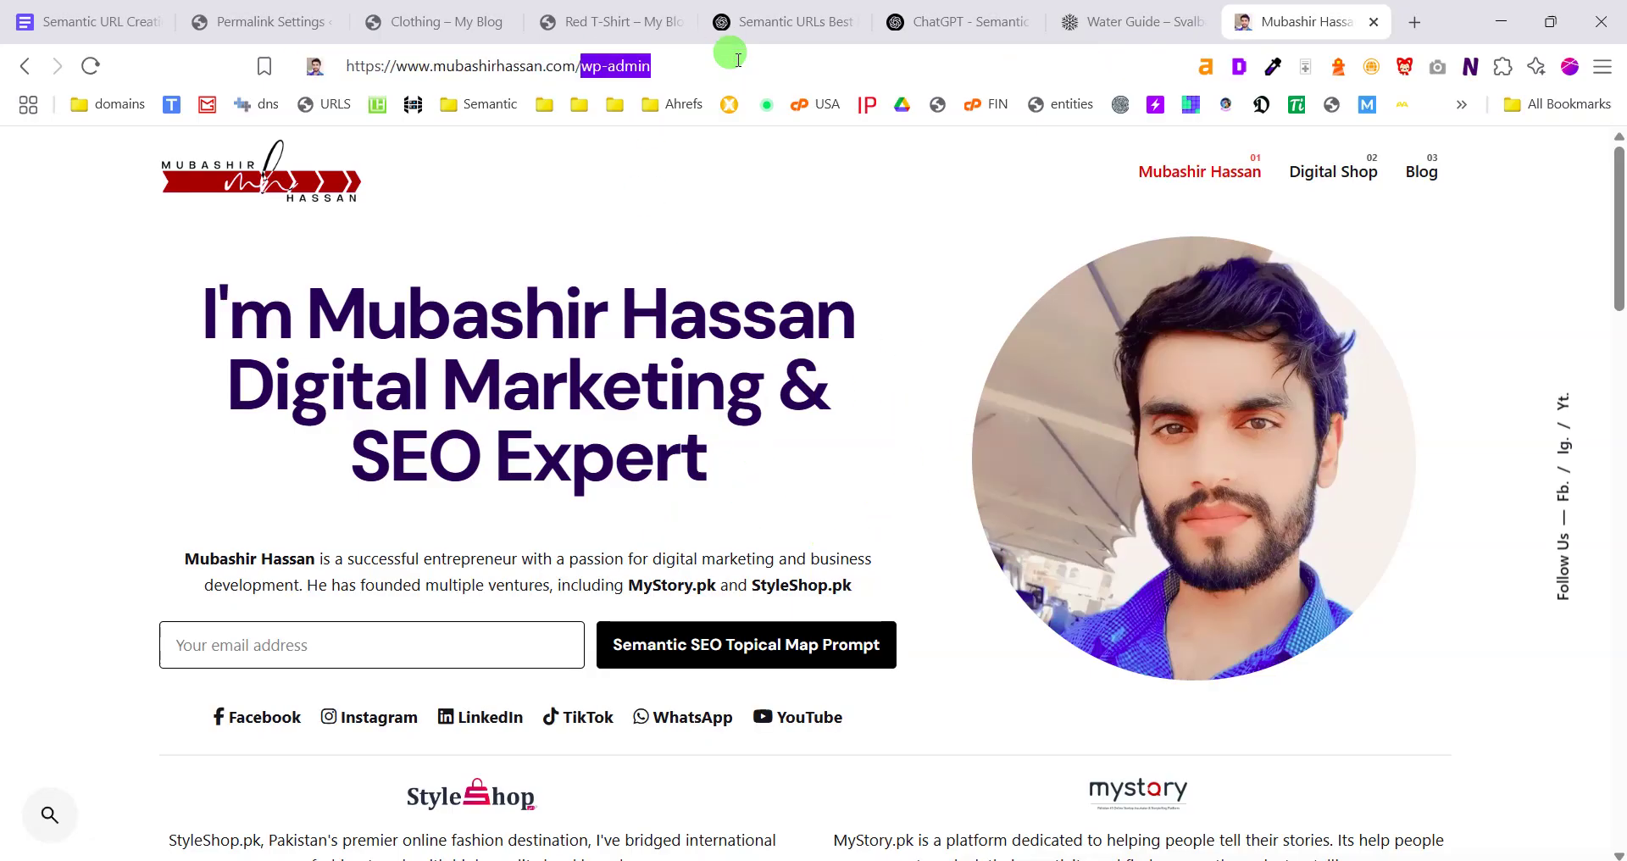
key("BackSpace")
key("BackSpace")
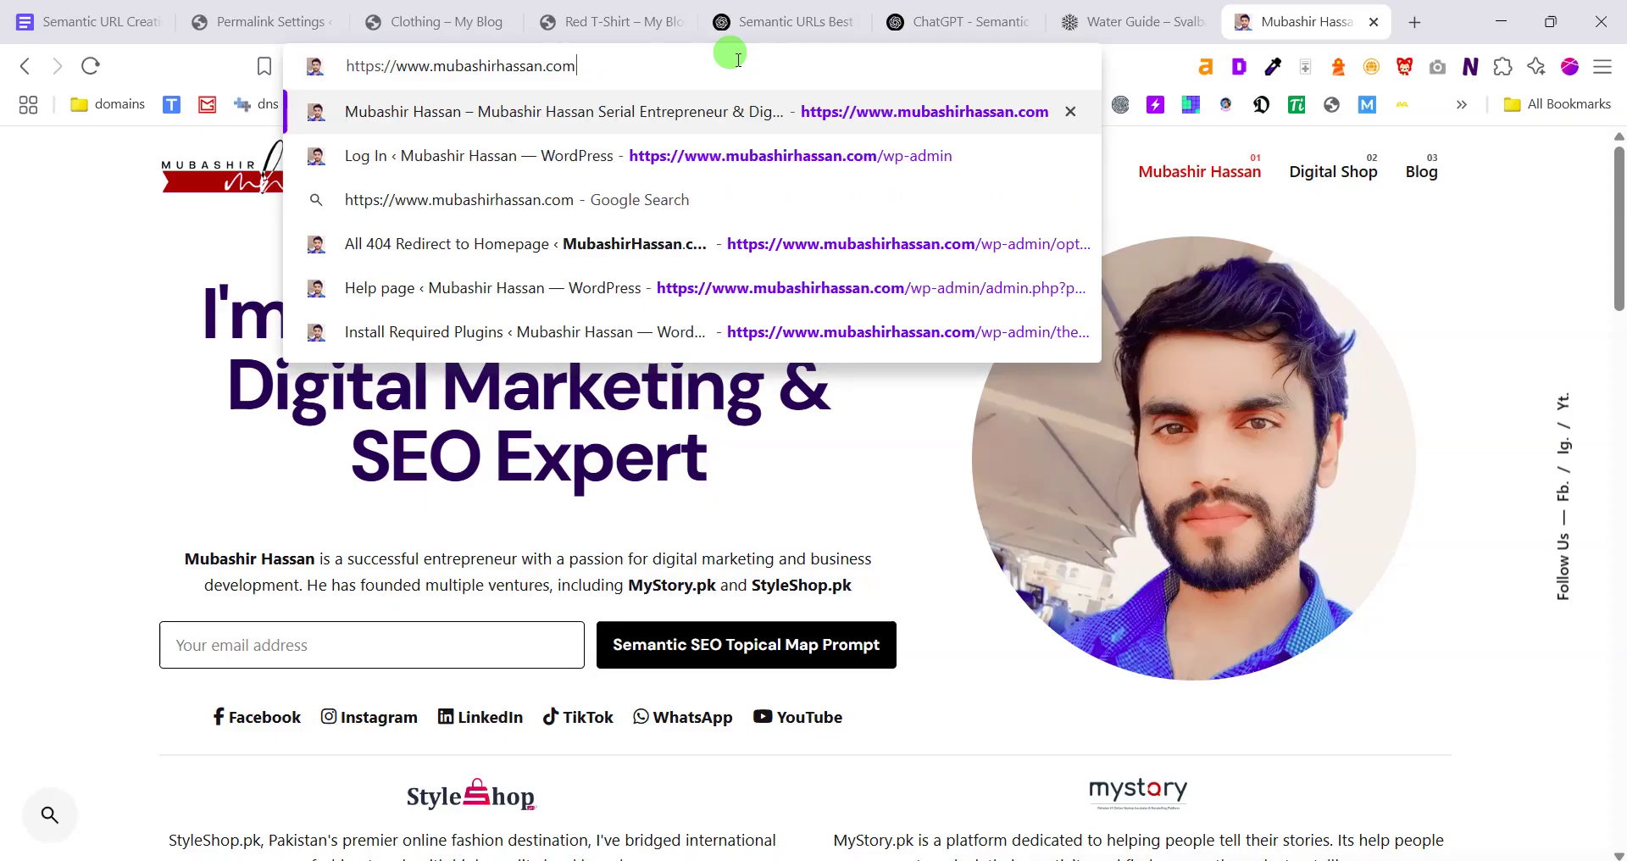
type("site")
key("BackSpace")
key("BackSpace")
key("BackSpace")
key("BackSpace")
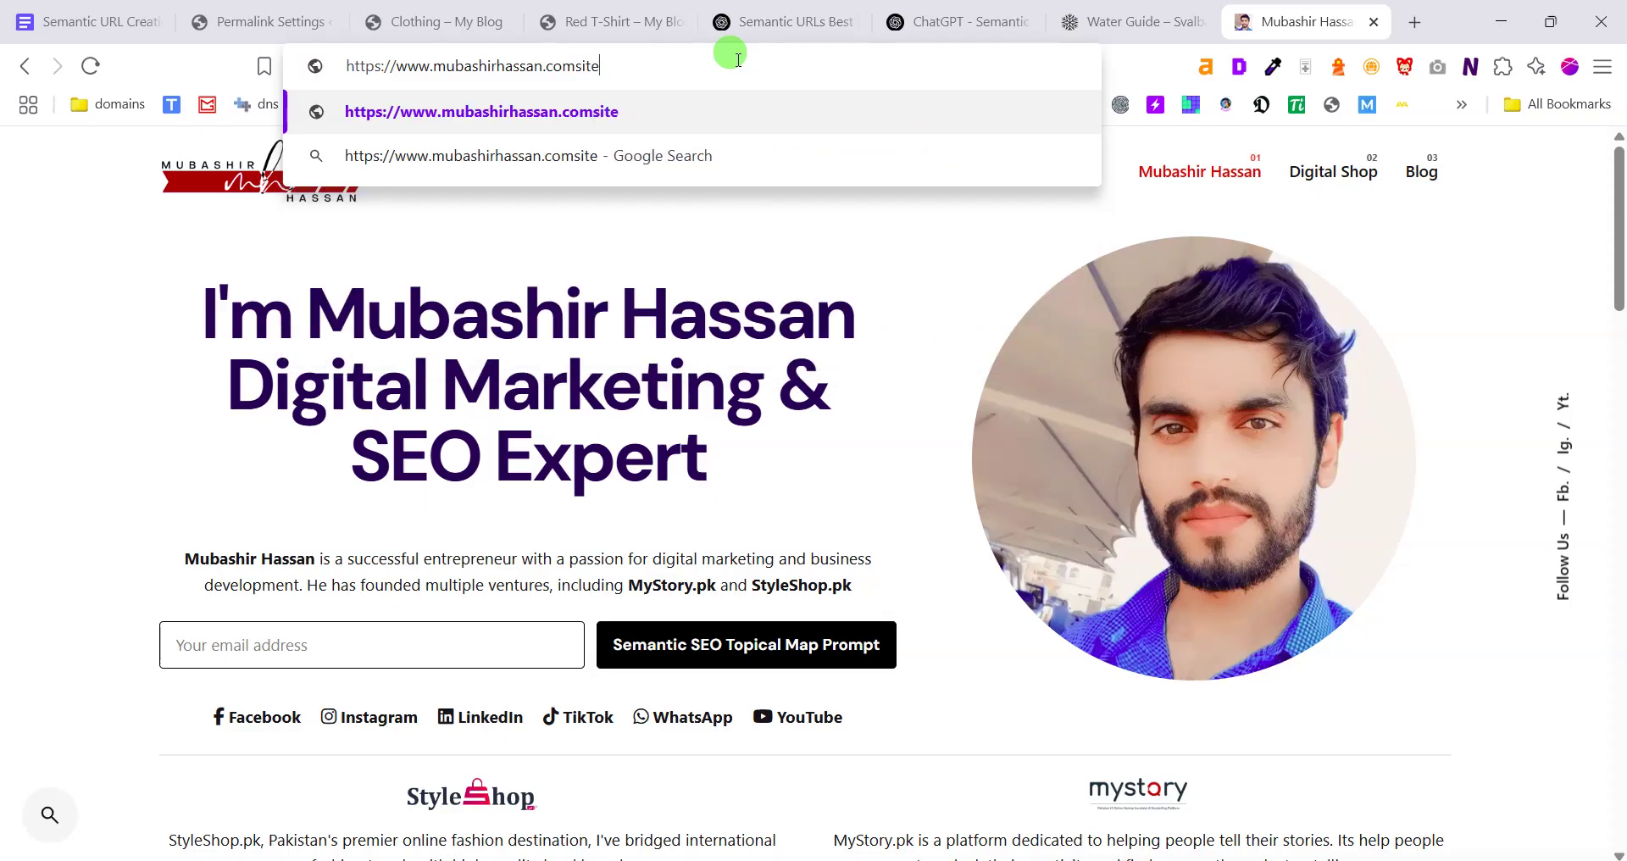
type(".")
key("BackSpace")
type("/s")
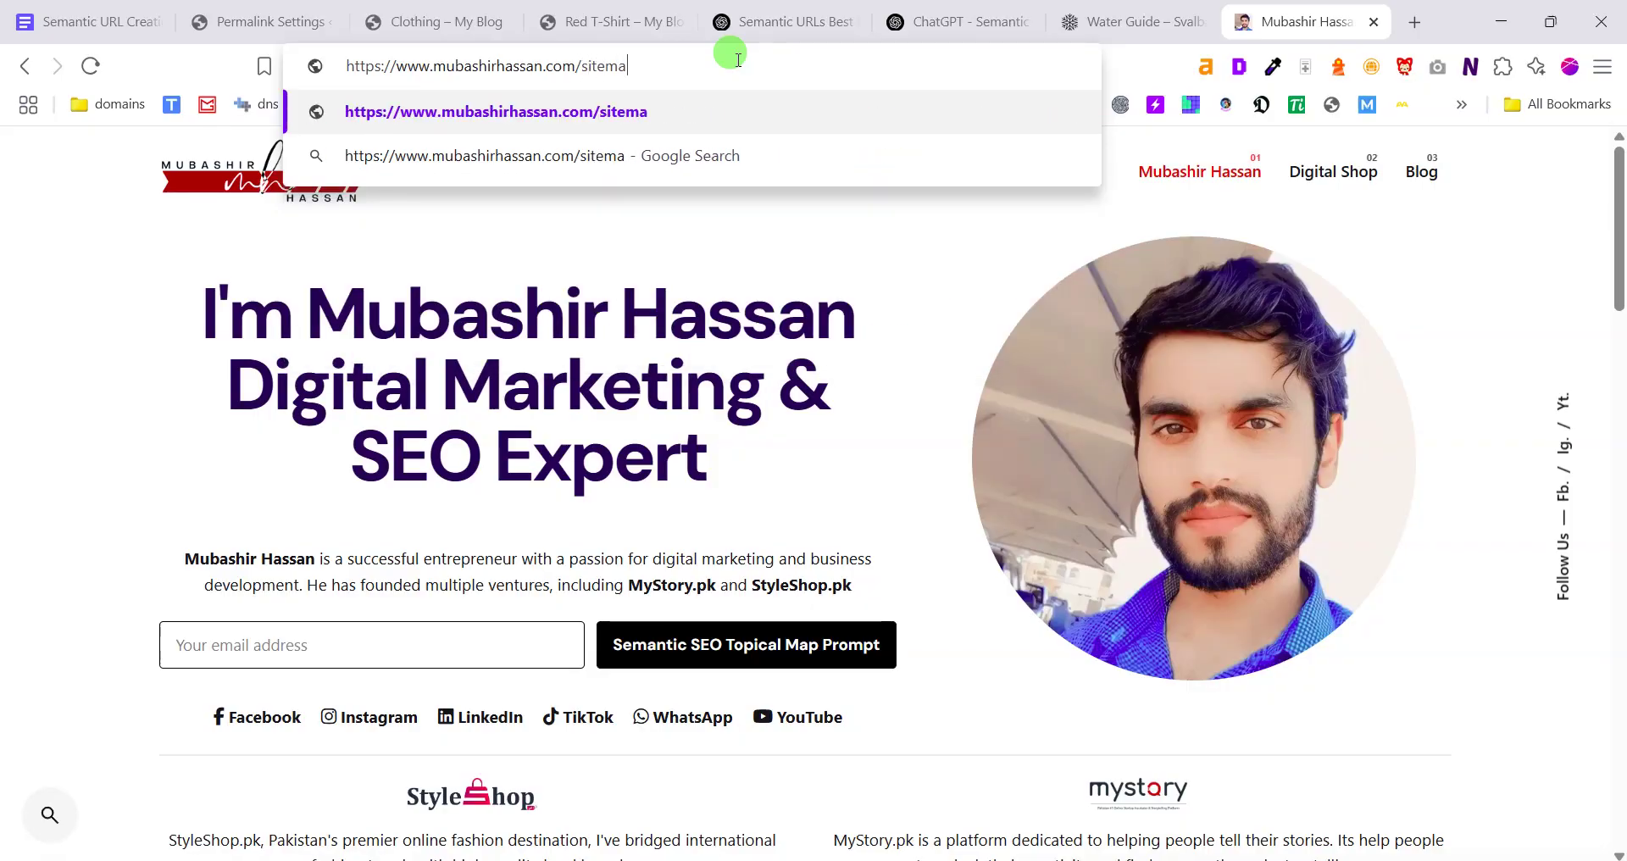
type("itemap.")
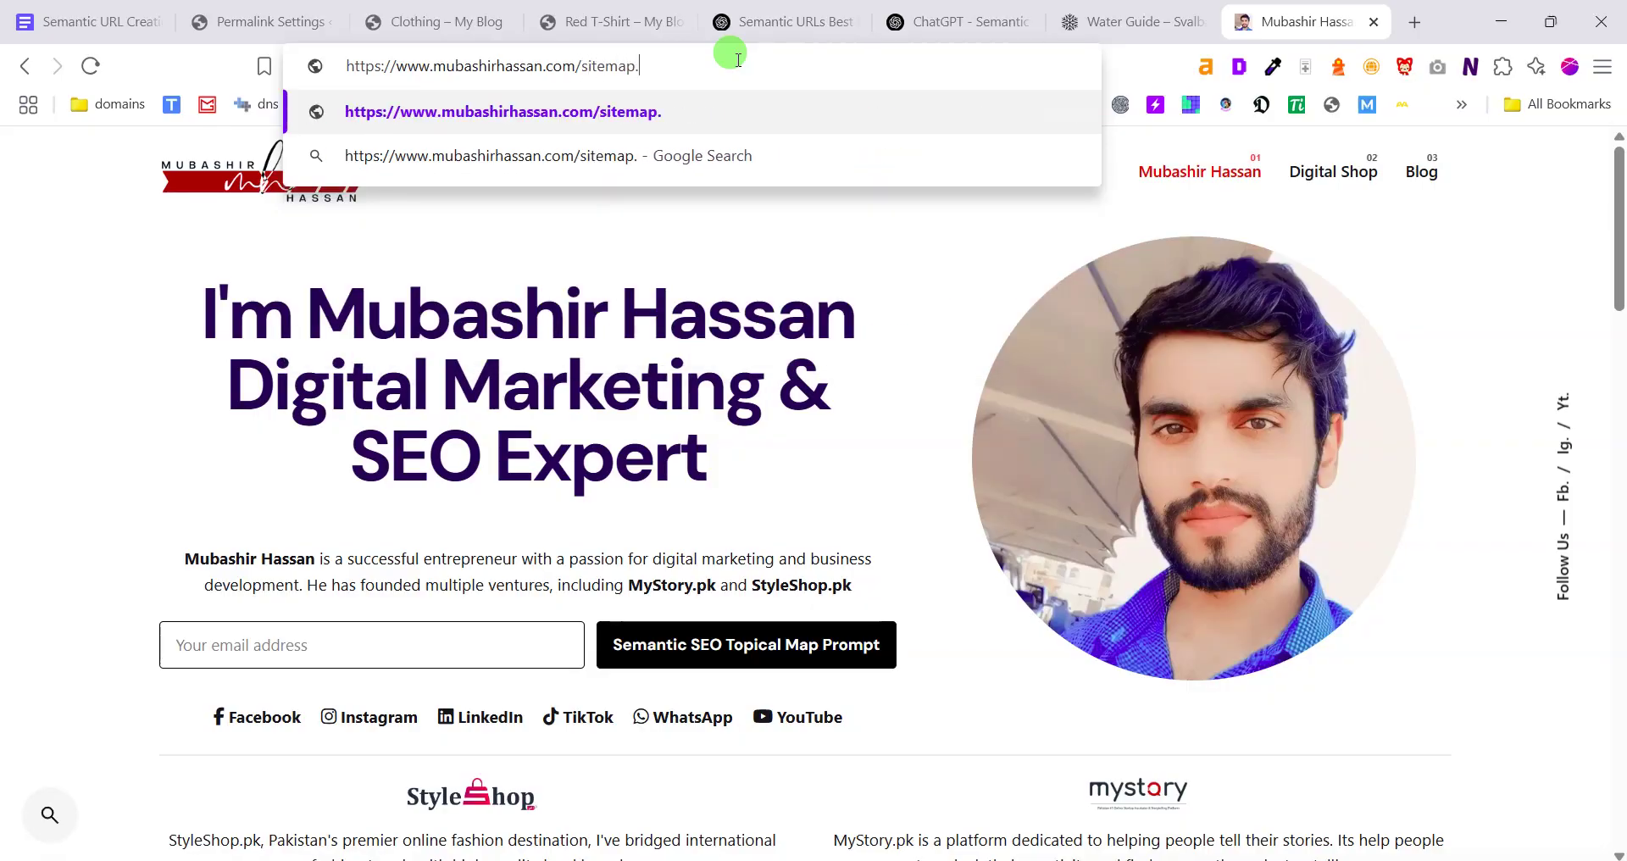
type("xml")
key("Return")
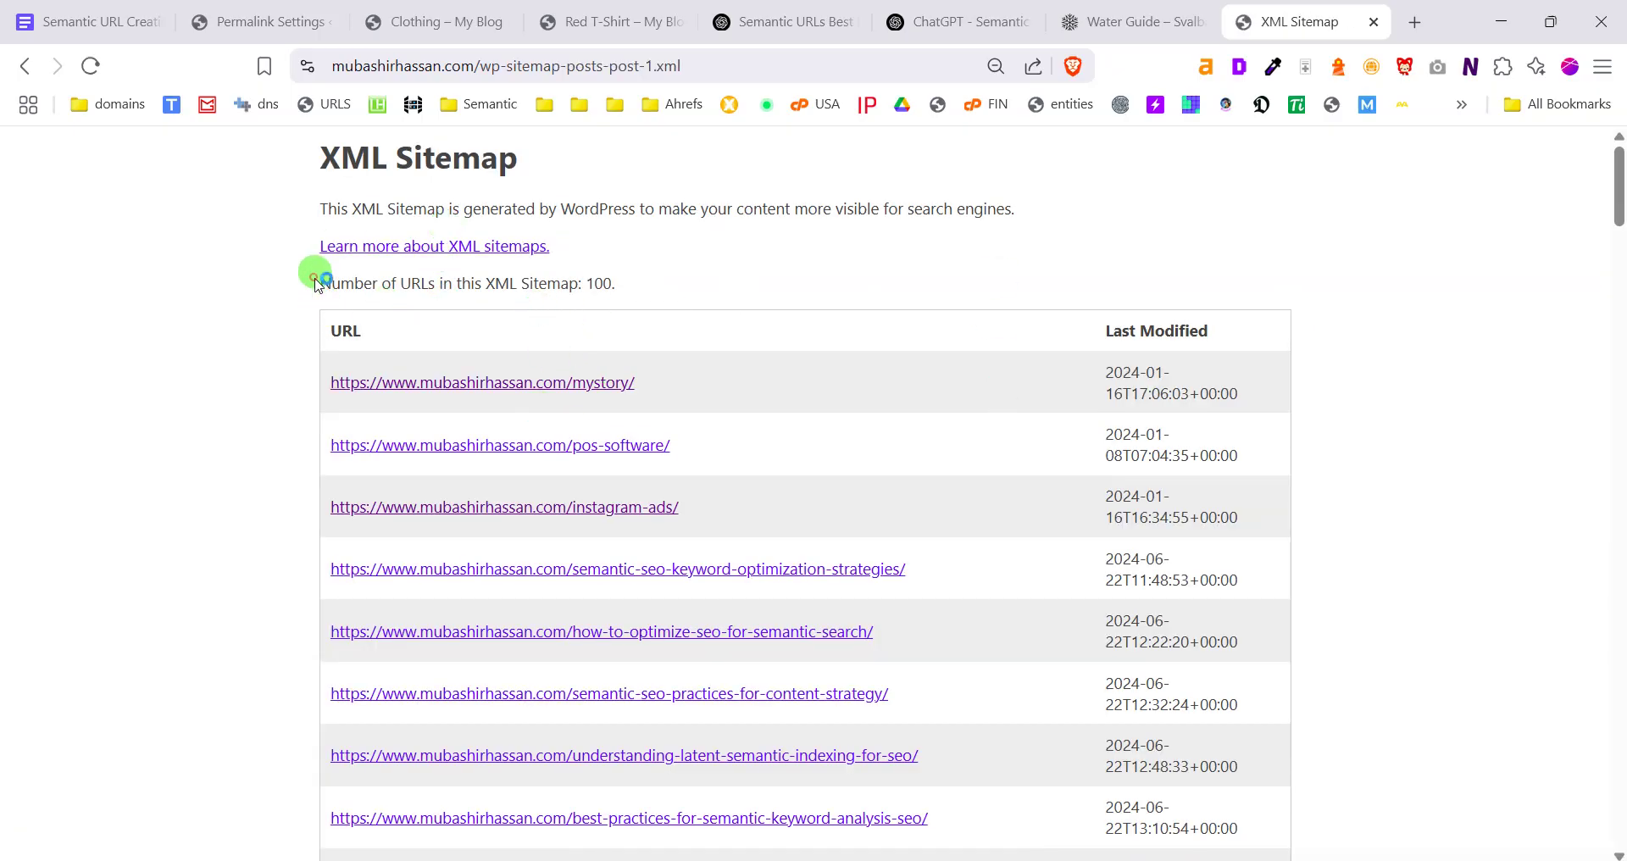
Copy the list of post URLs from the XML sitemap and submit it to the Semantic SEO Expert GPT in ChatGPT
left_click_drag(315, 280, 1008, 822)
key("ctrl+c")
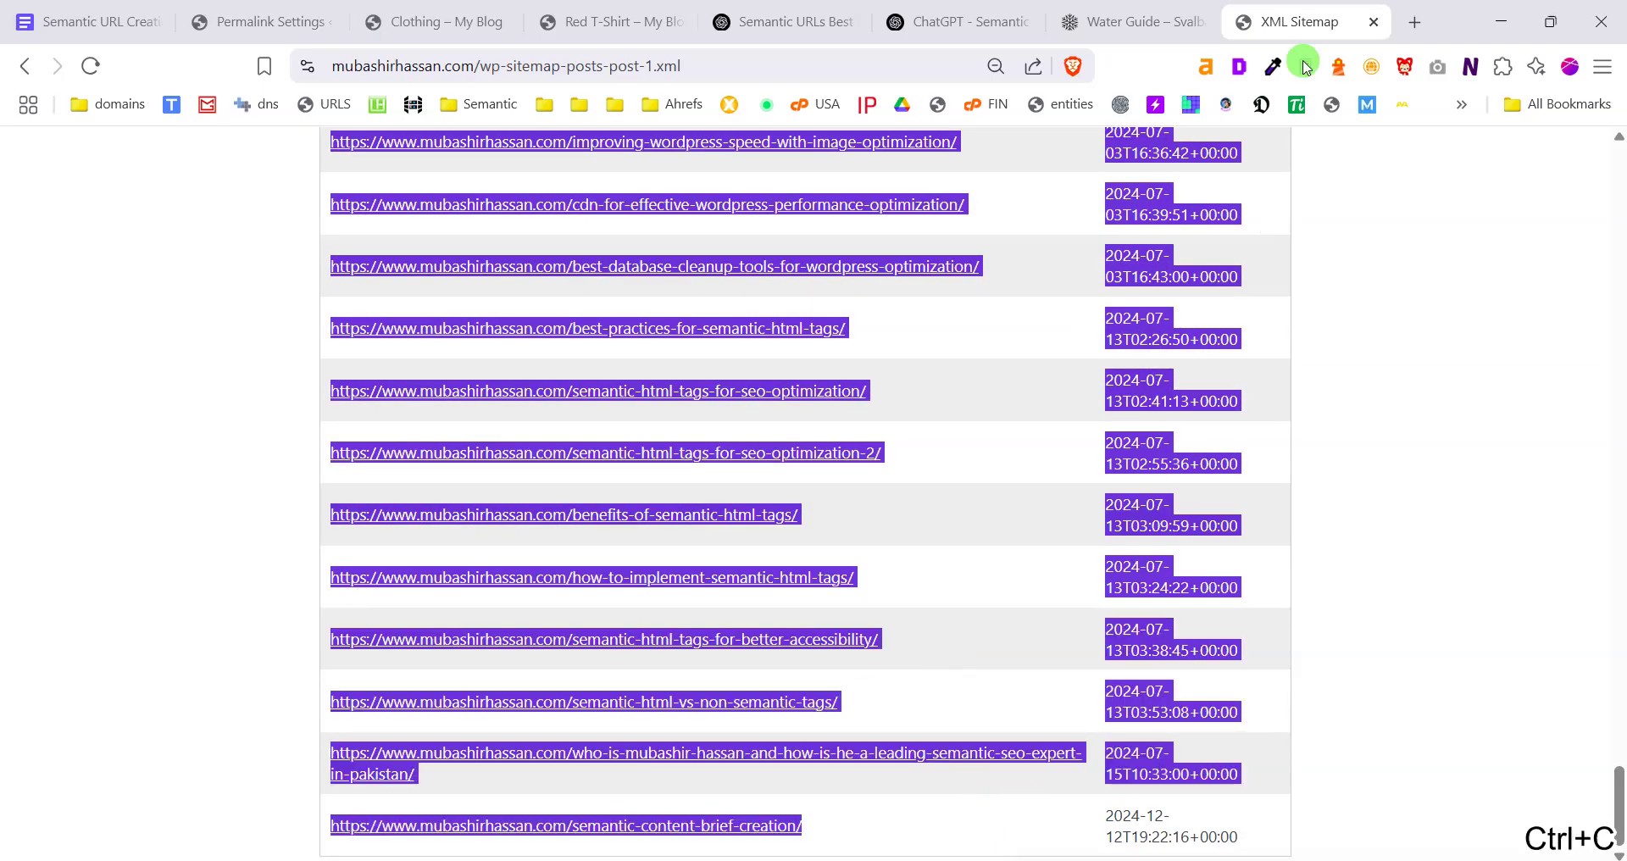
left_click(798, 7)
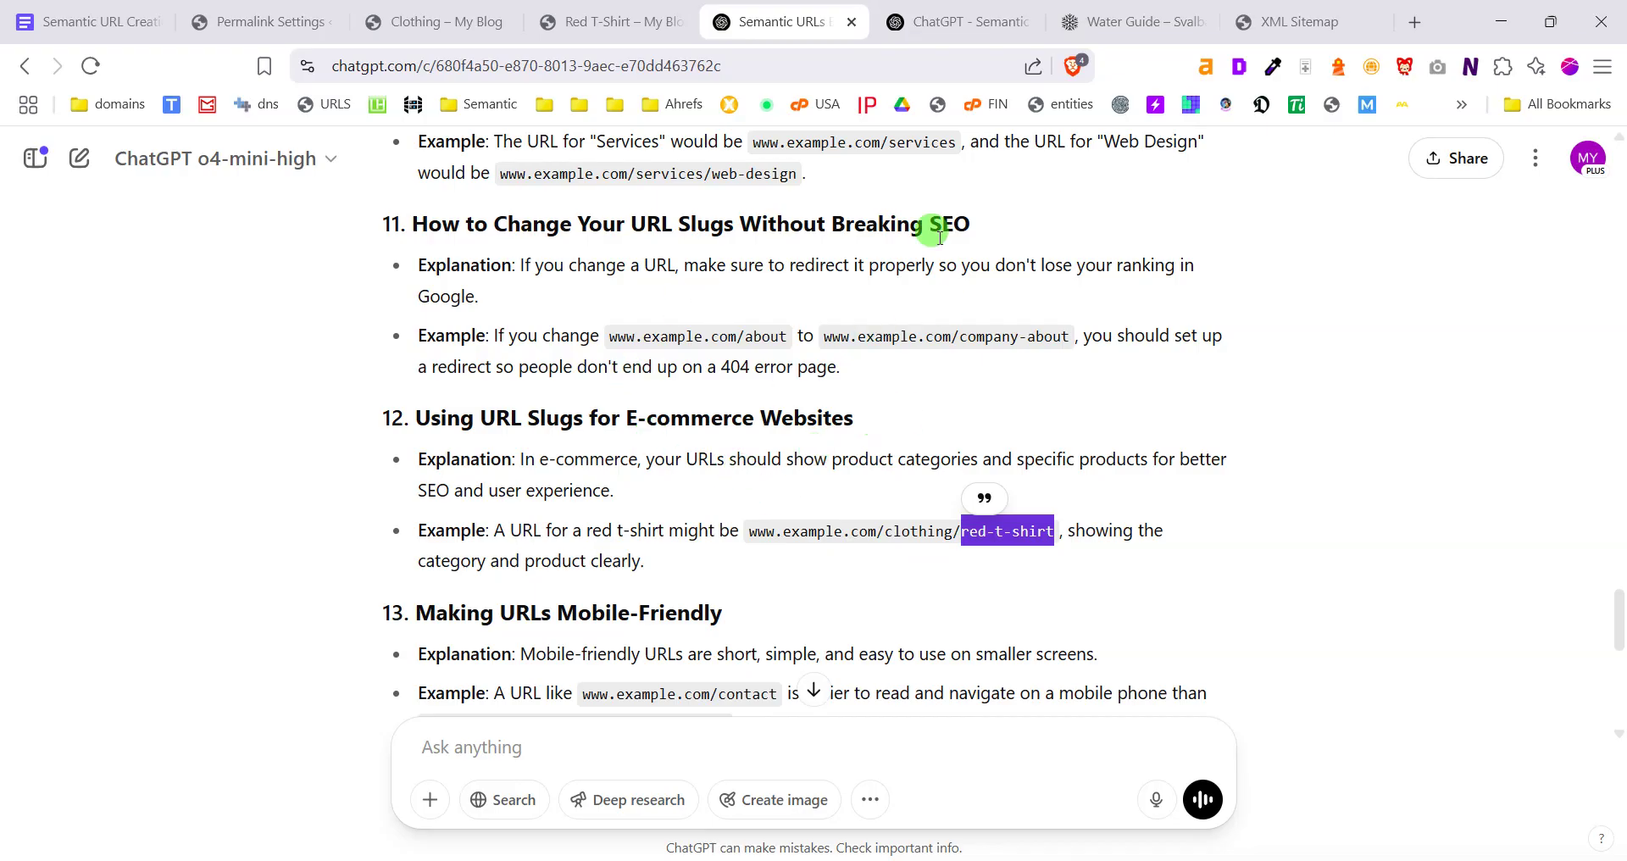
left_click(926, 19)
scroll(581, 545, "down", 5)
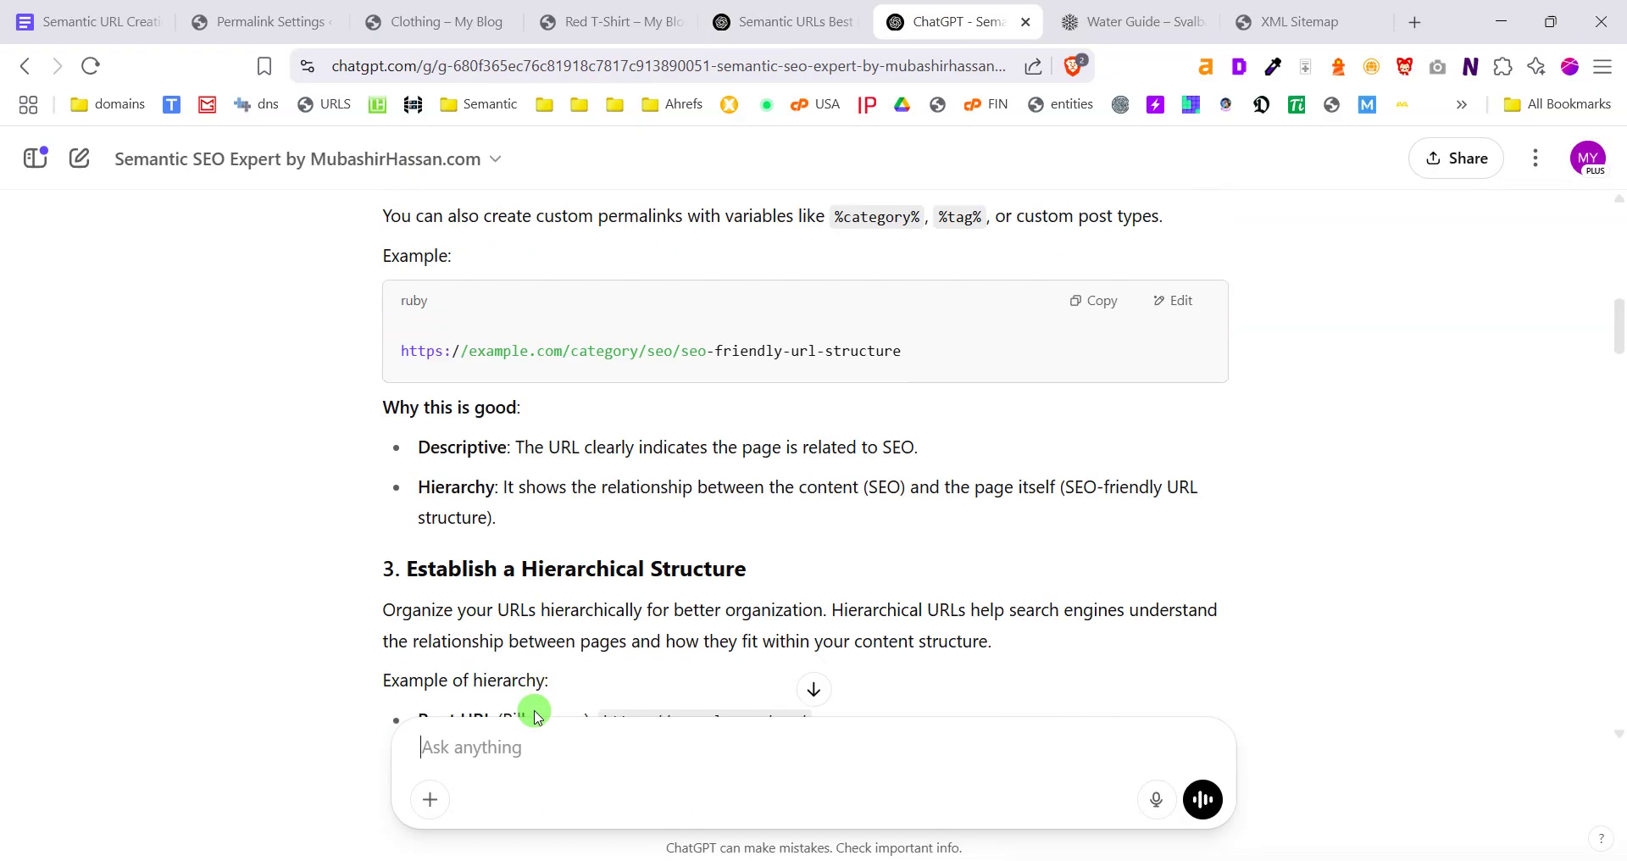
scroll(543, 720, "down", 6)
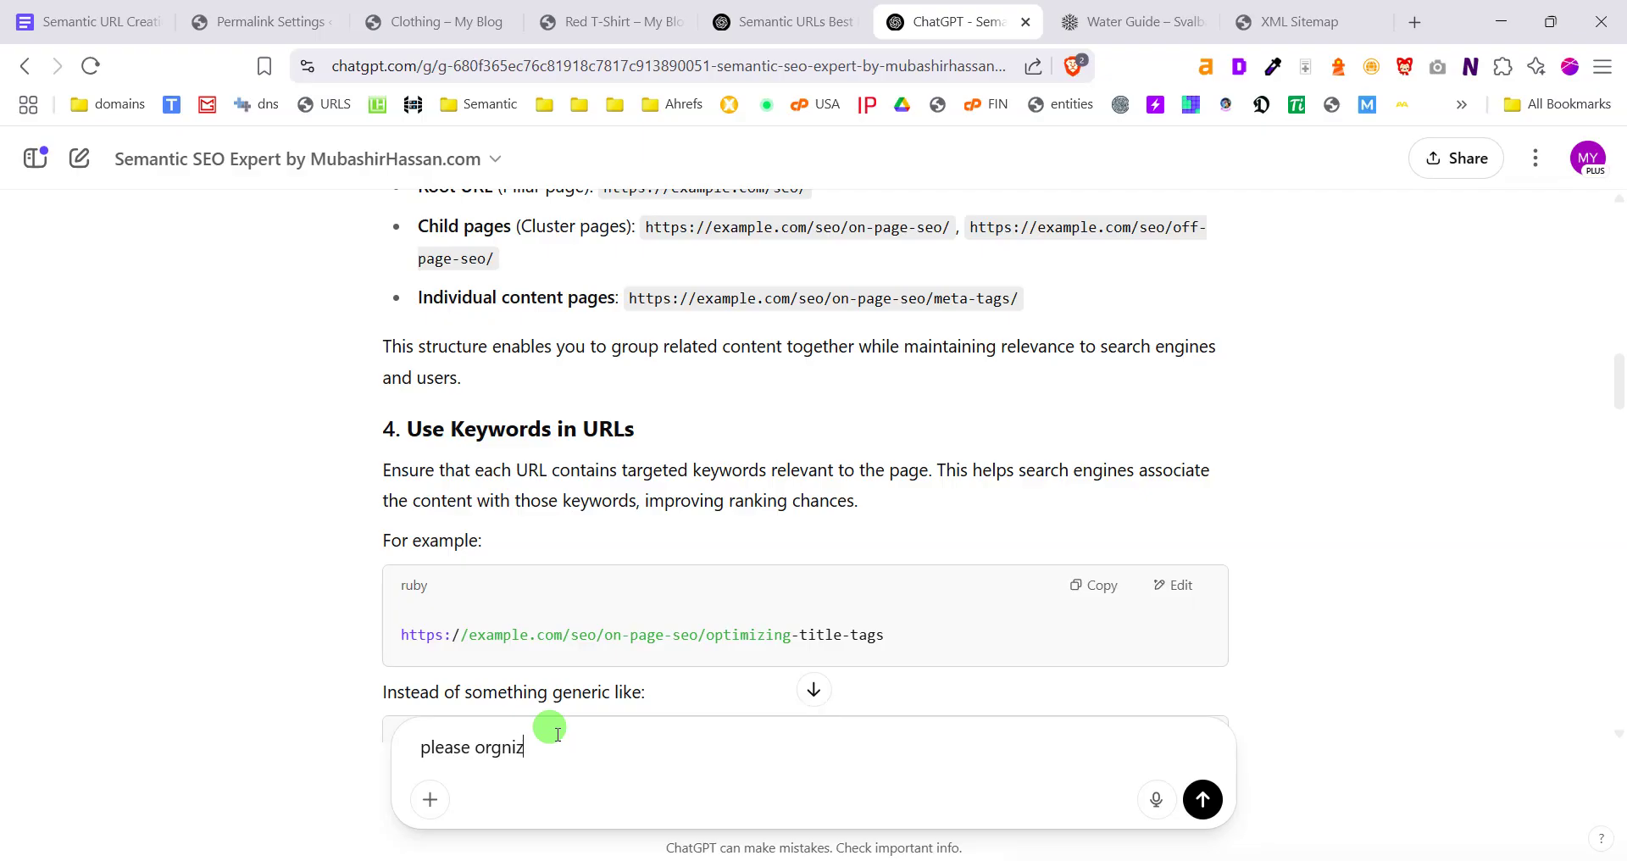
key("ctrl+F21")
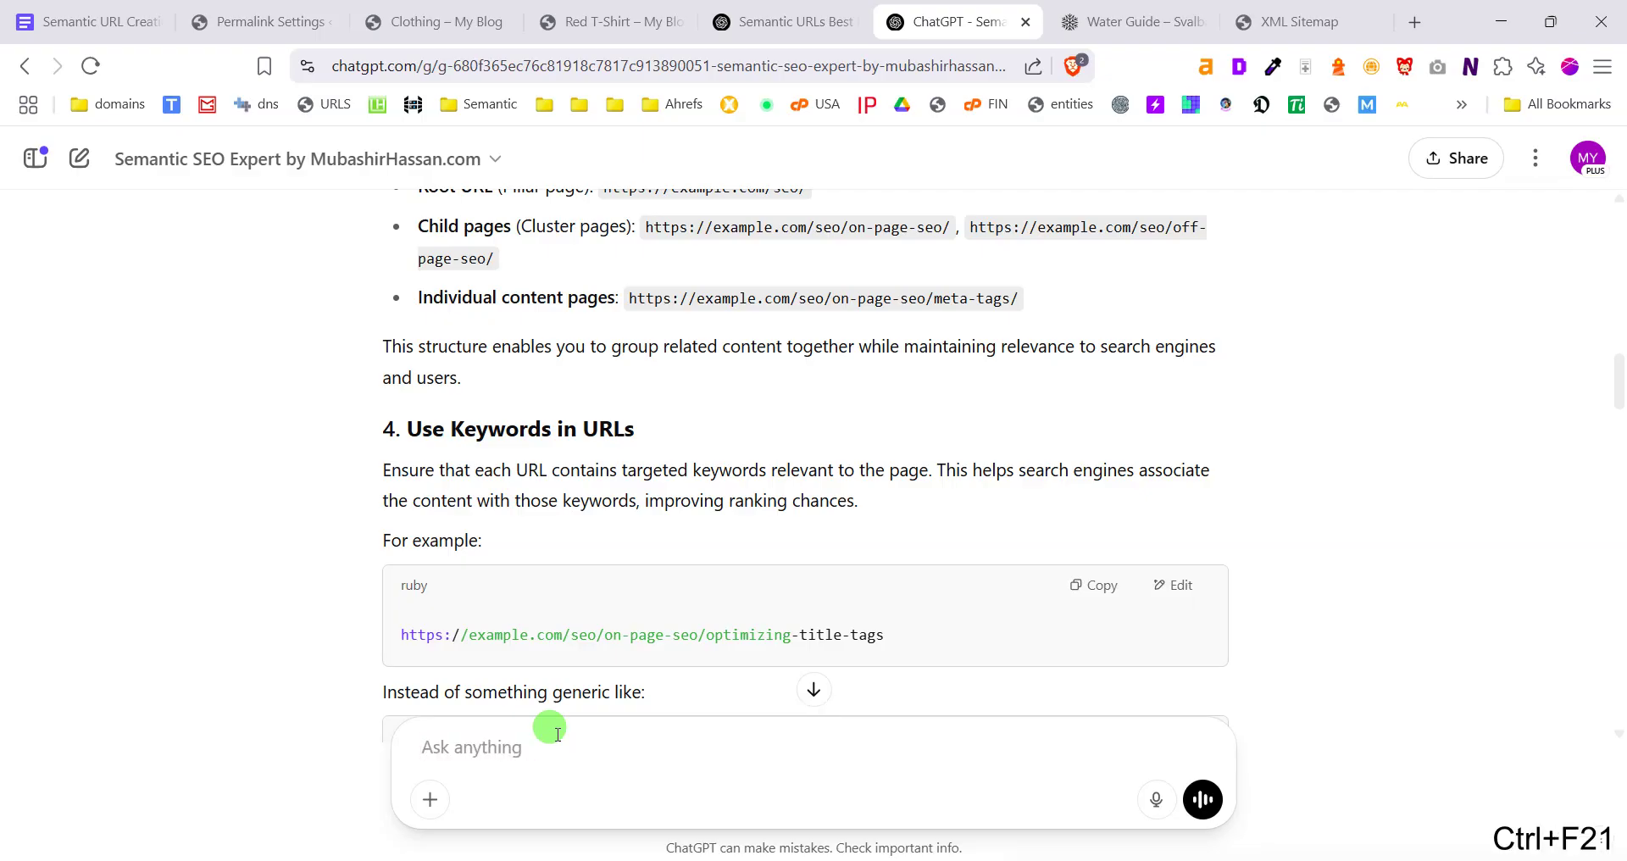
key("ctrl+v")
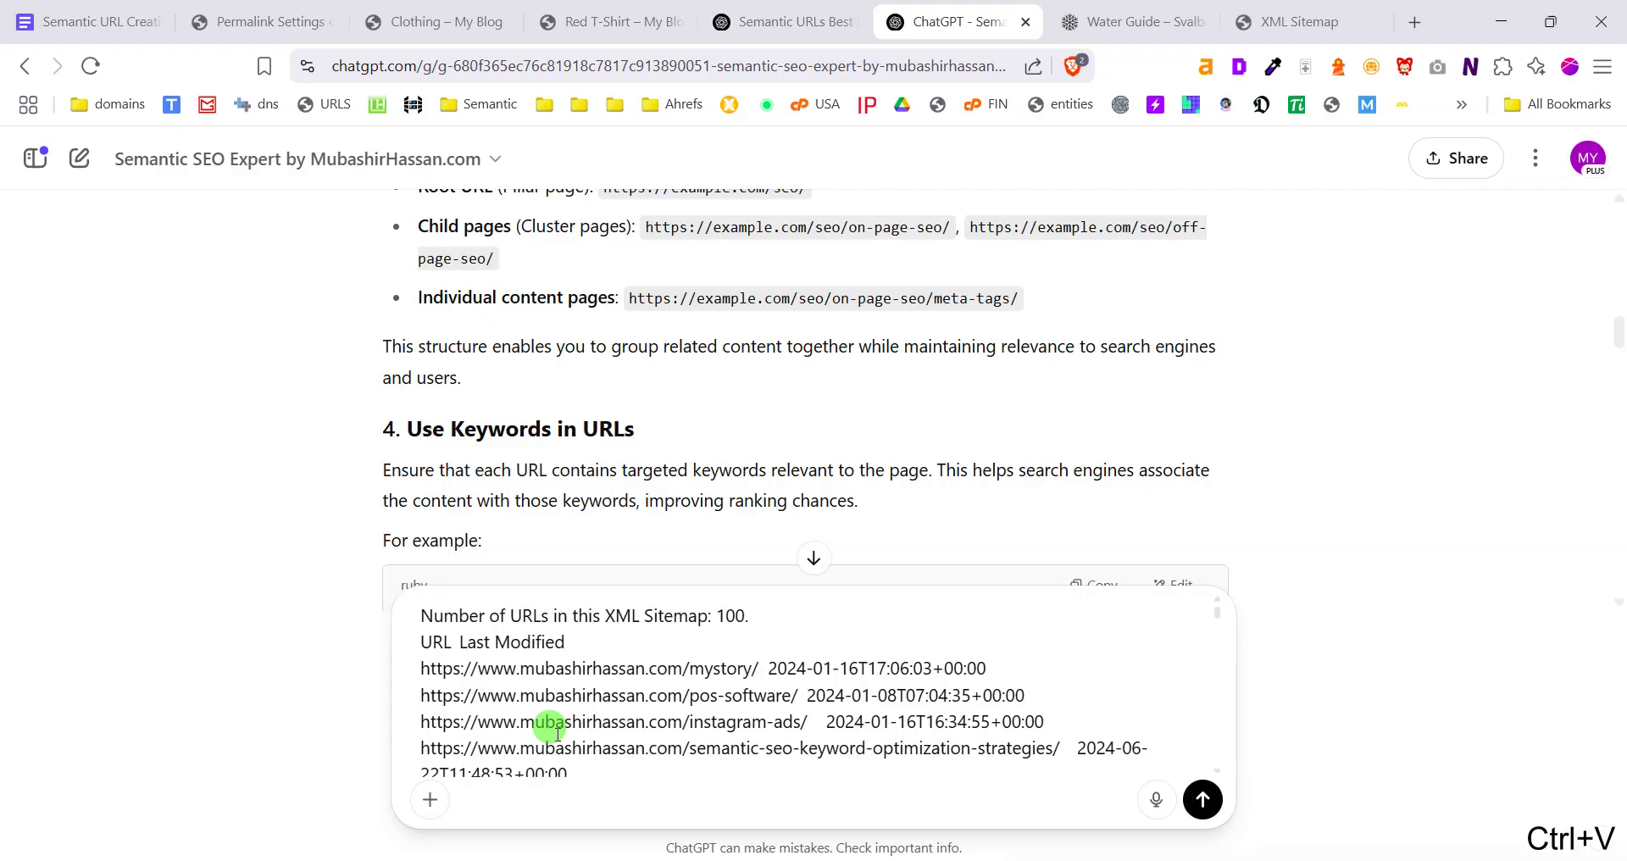
key("Return")
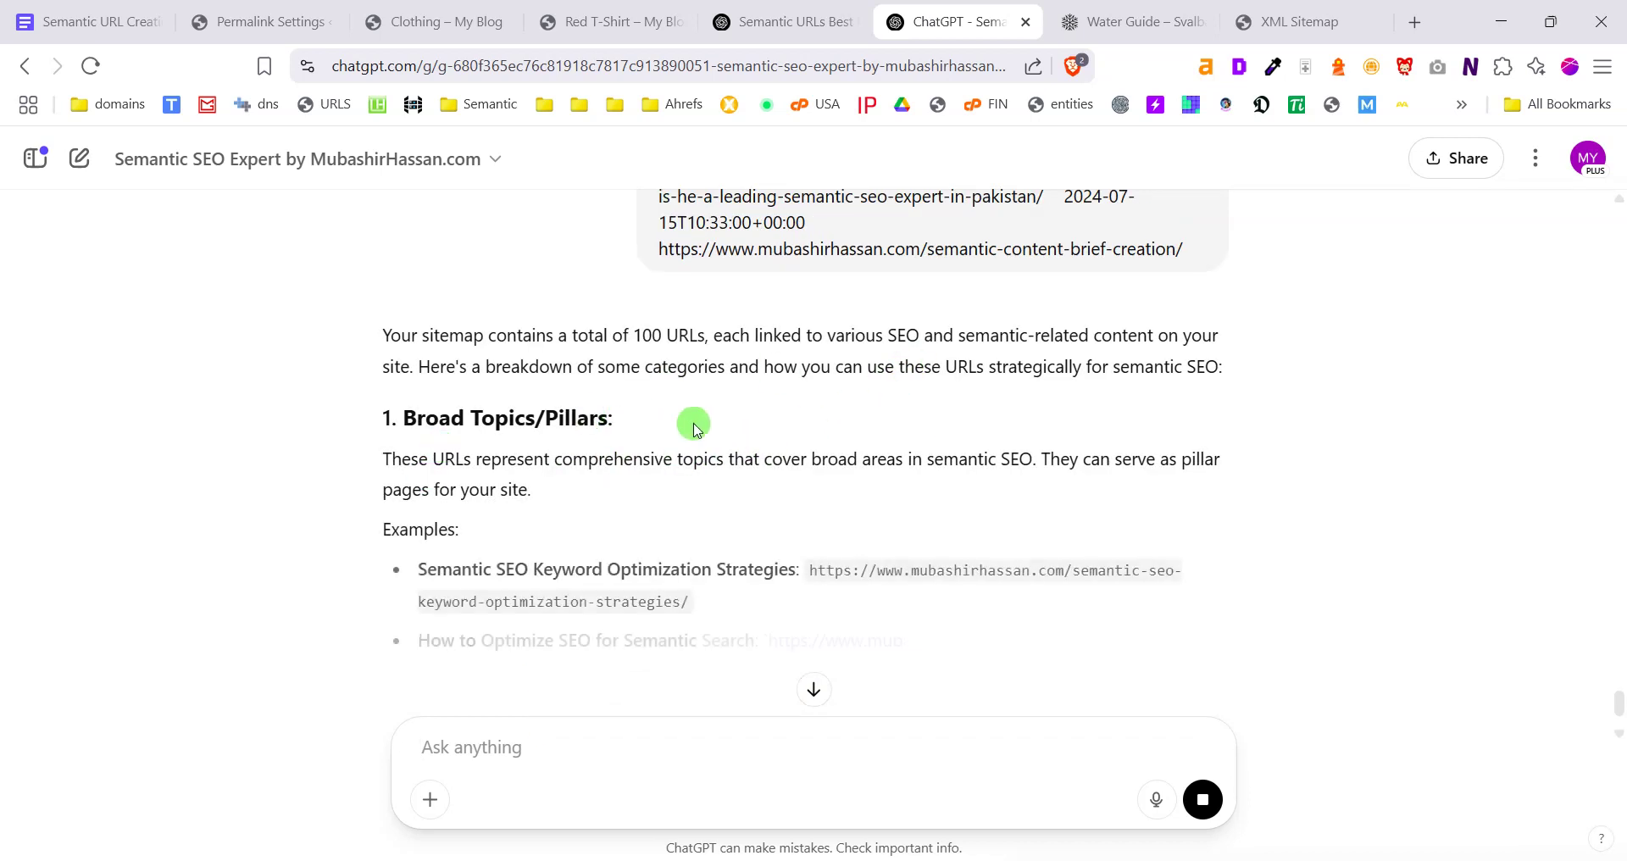
Read the GPT's breakdown of the sitemap URLs into pillars, cluster topics and technical SEO, returning to the Broad Topics/Pillars section
scroll(762, 428, "down", 2)
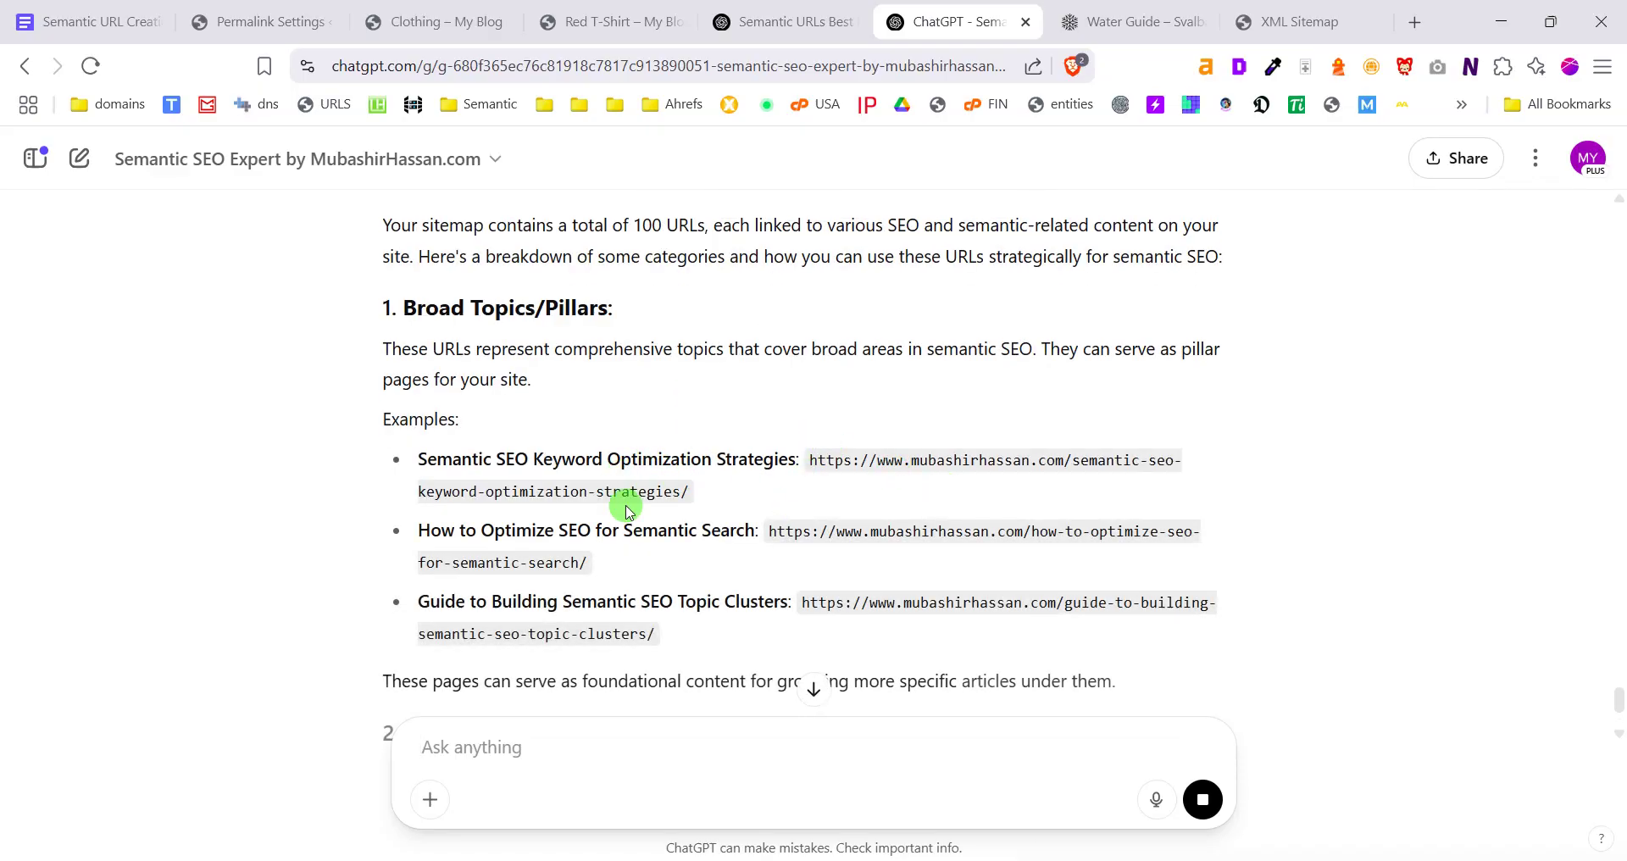
scroll(636, 497, "down", 2)
scroll(675, 483, "down", 2)
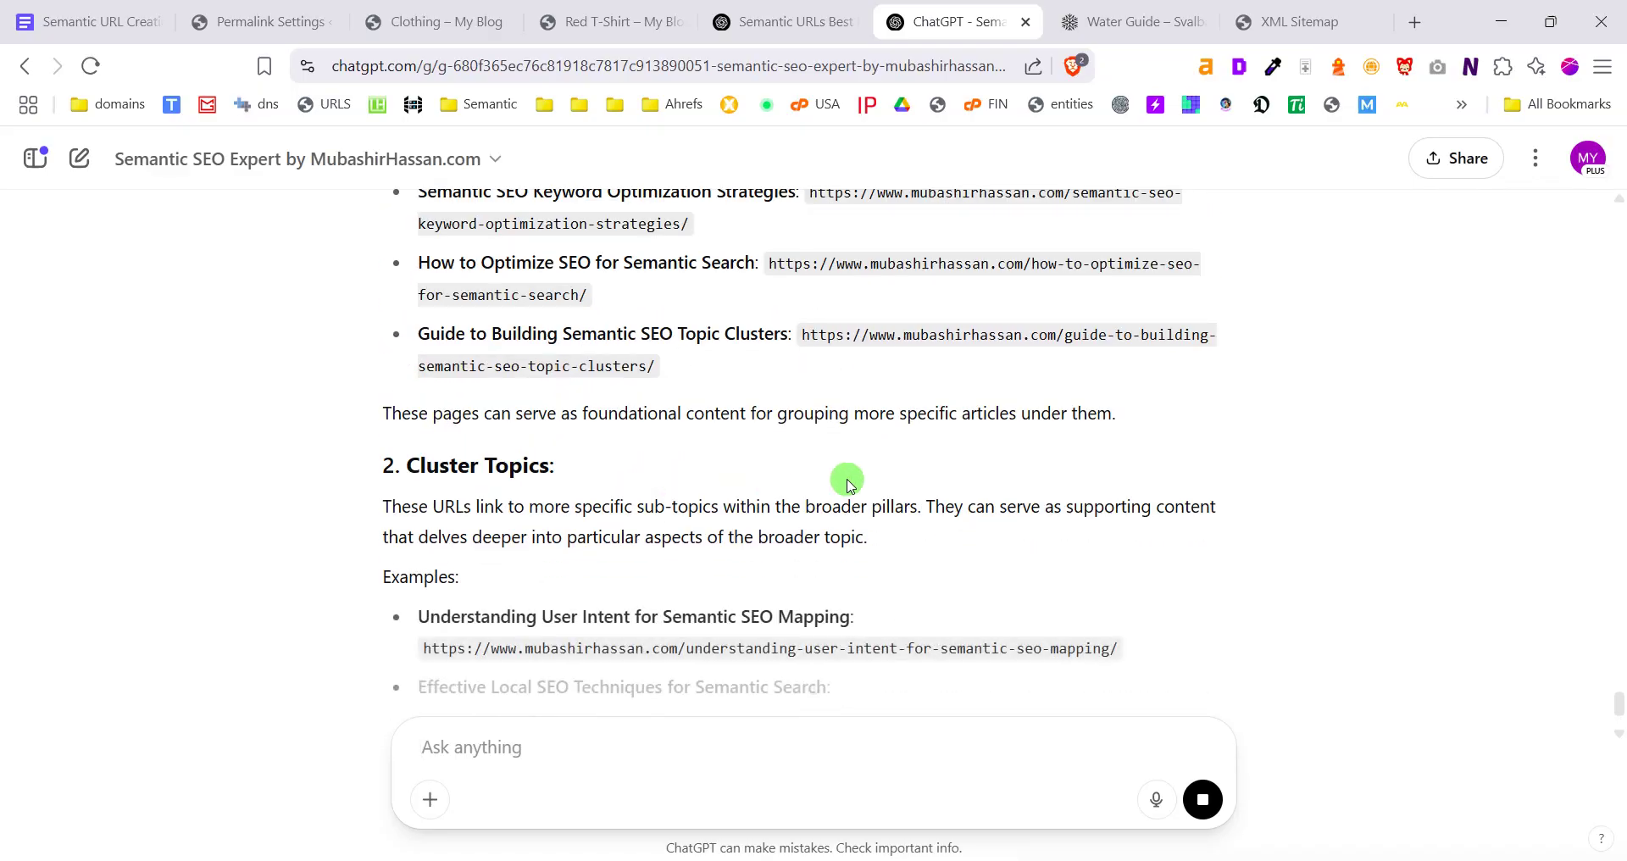
scroll(843, 479, "down", 2)
scroll(644, 503, "down", 4)
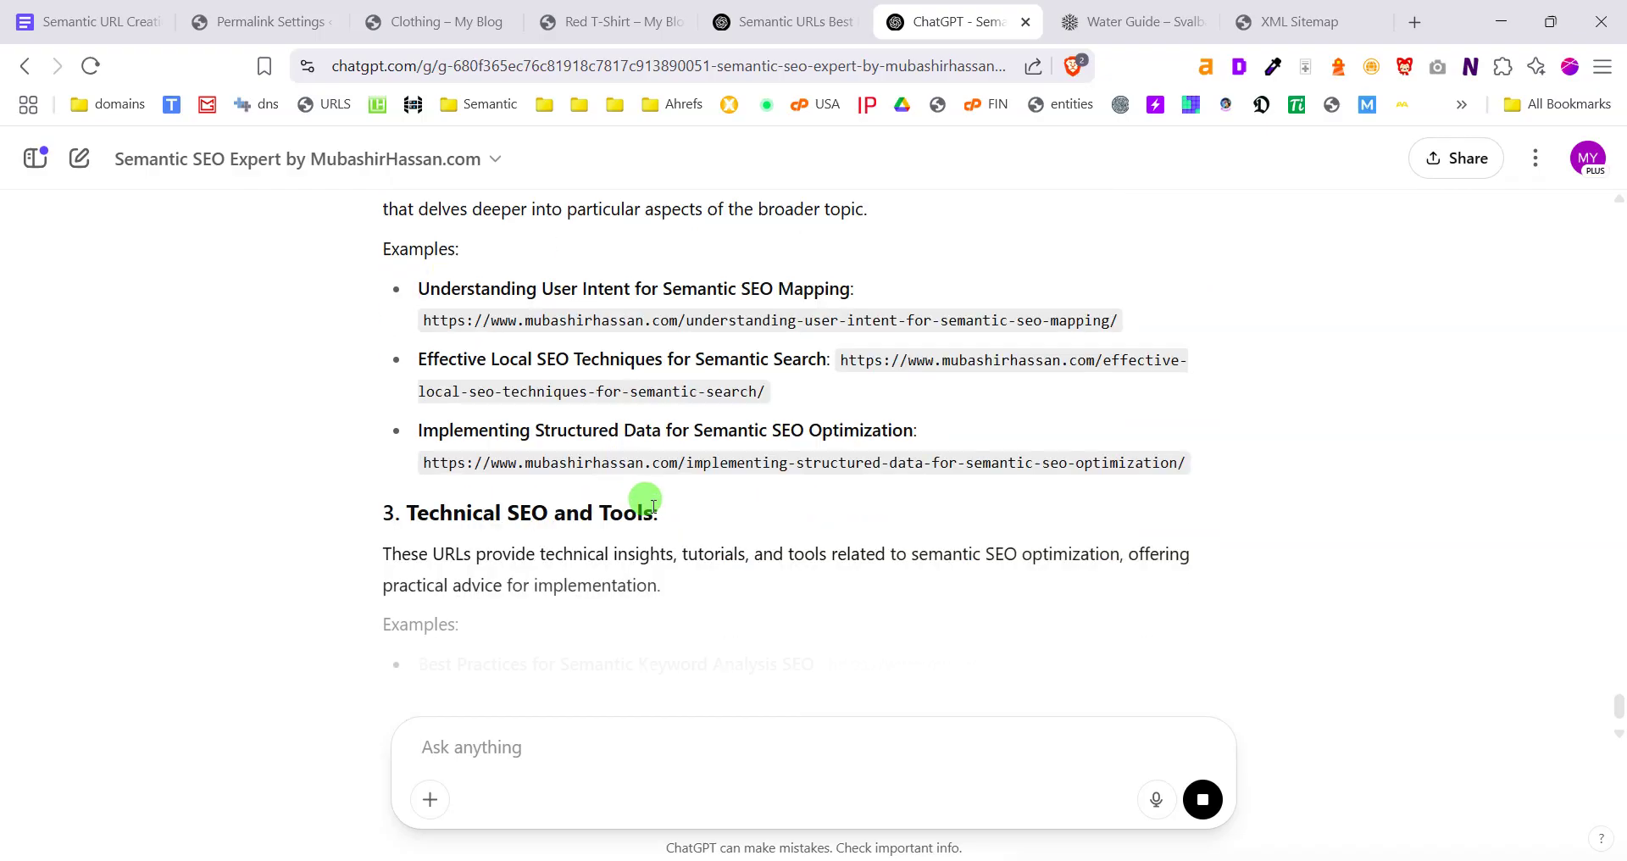
scroll(678, 492, "down", 2)
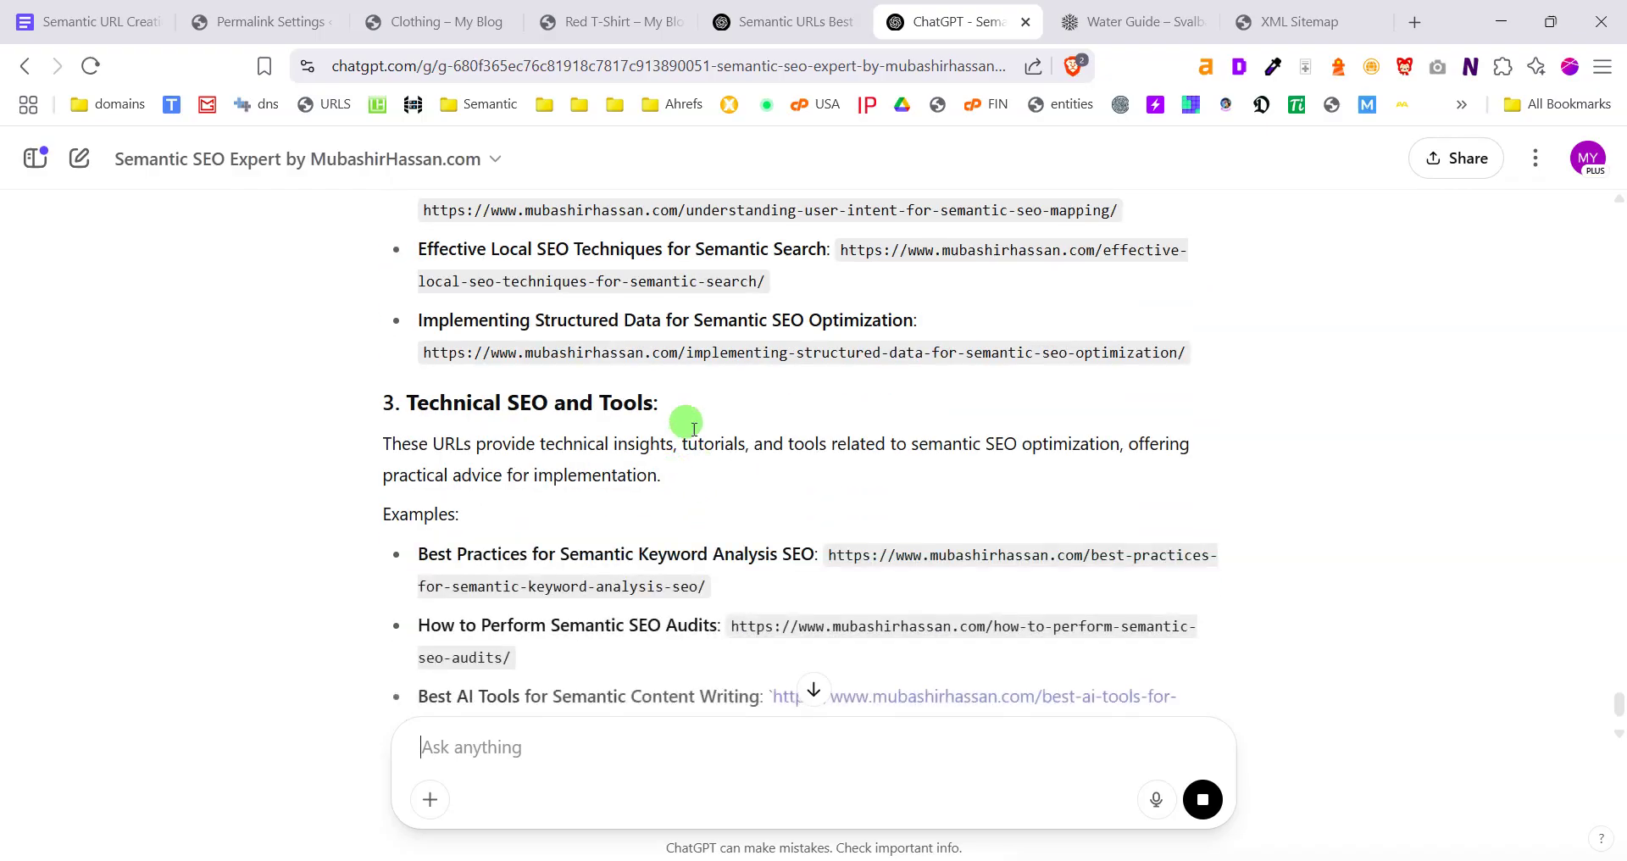
scroll(876, 483, "down", 4)
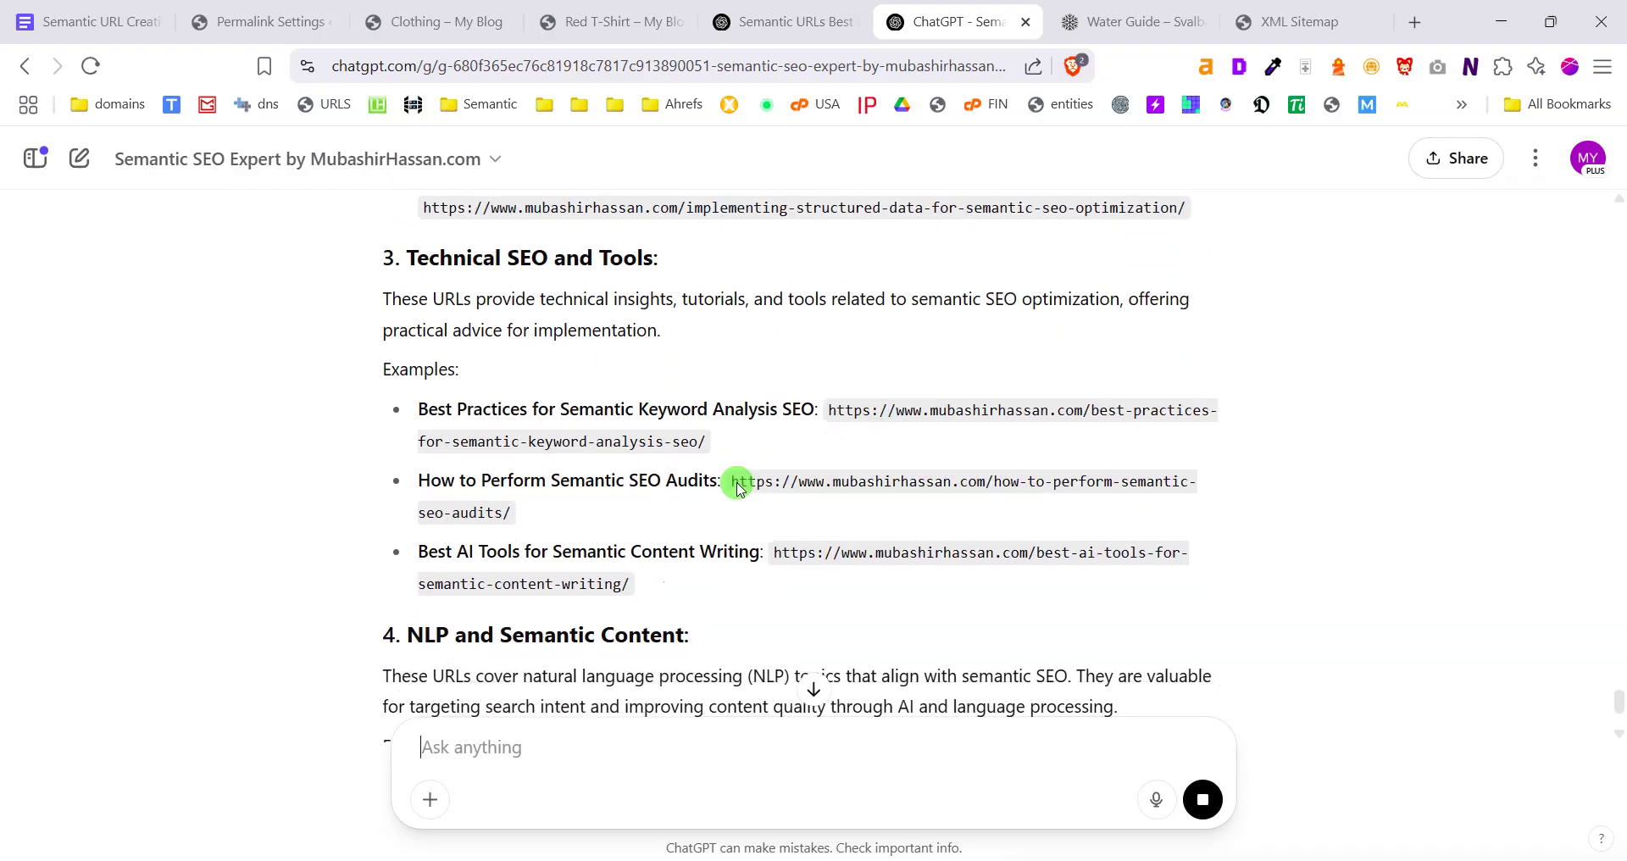
scroll(653, 481, "up", 5)
scroll(657, 485, "up", 4)
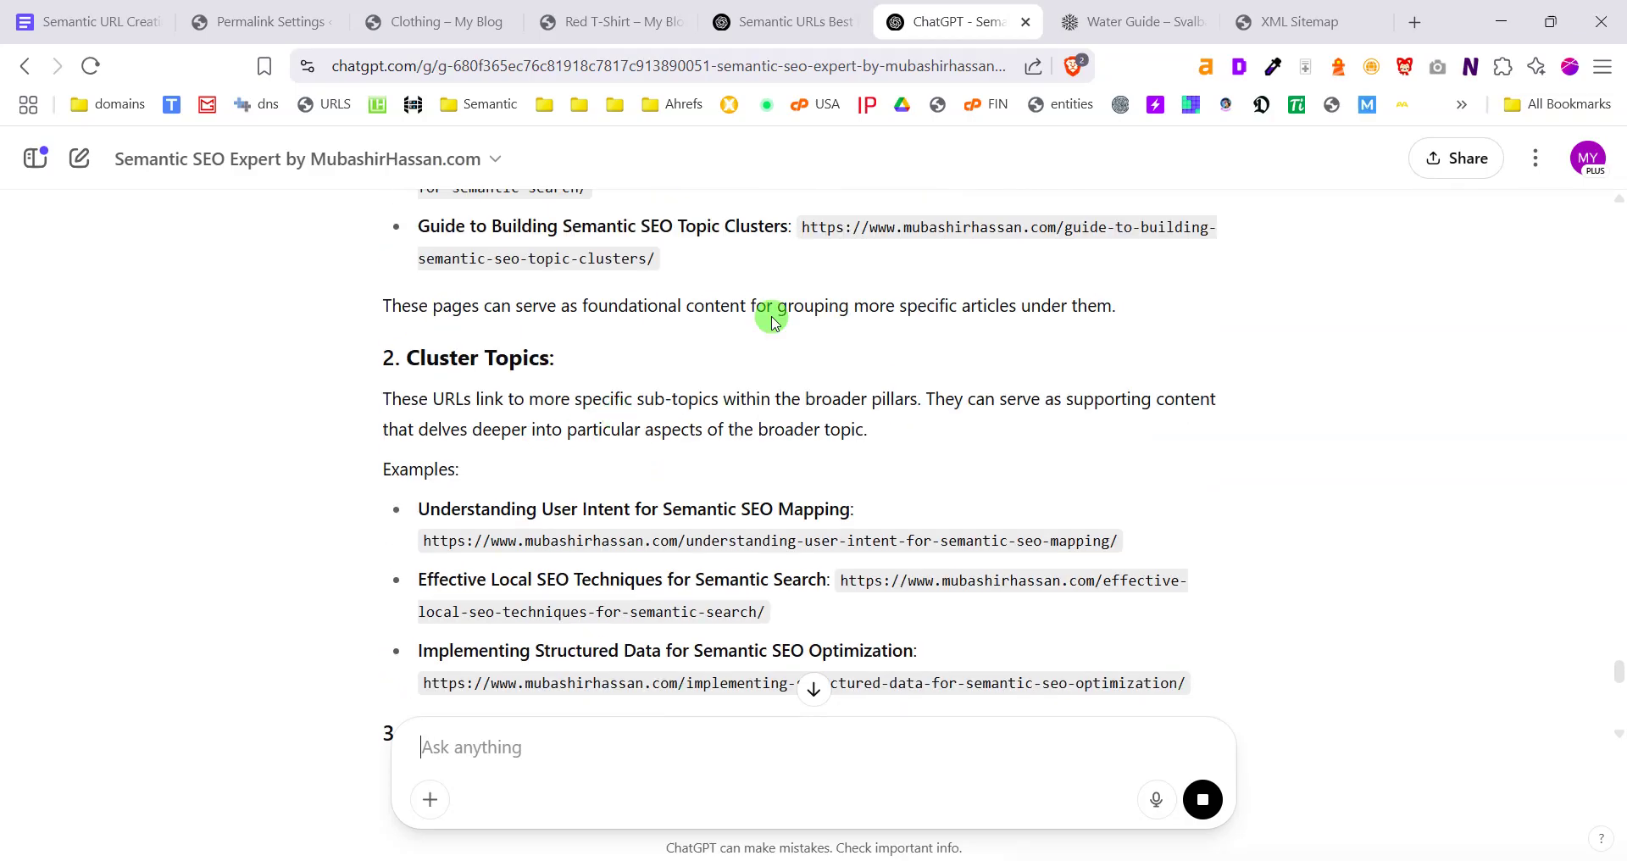
scroll(785, 500, "up", 7)
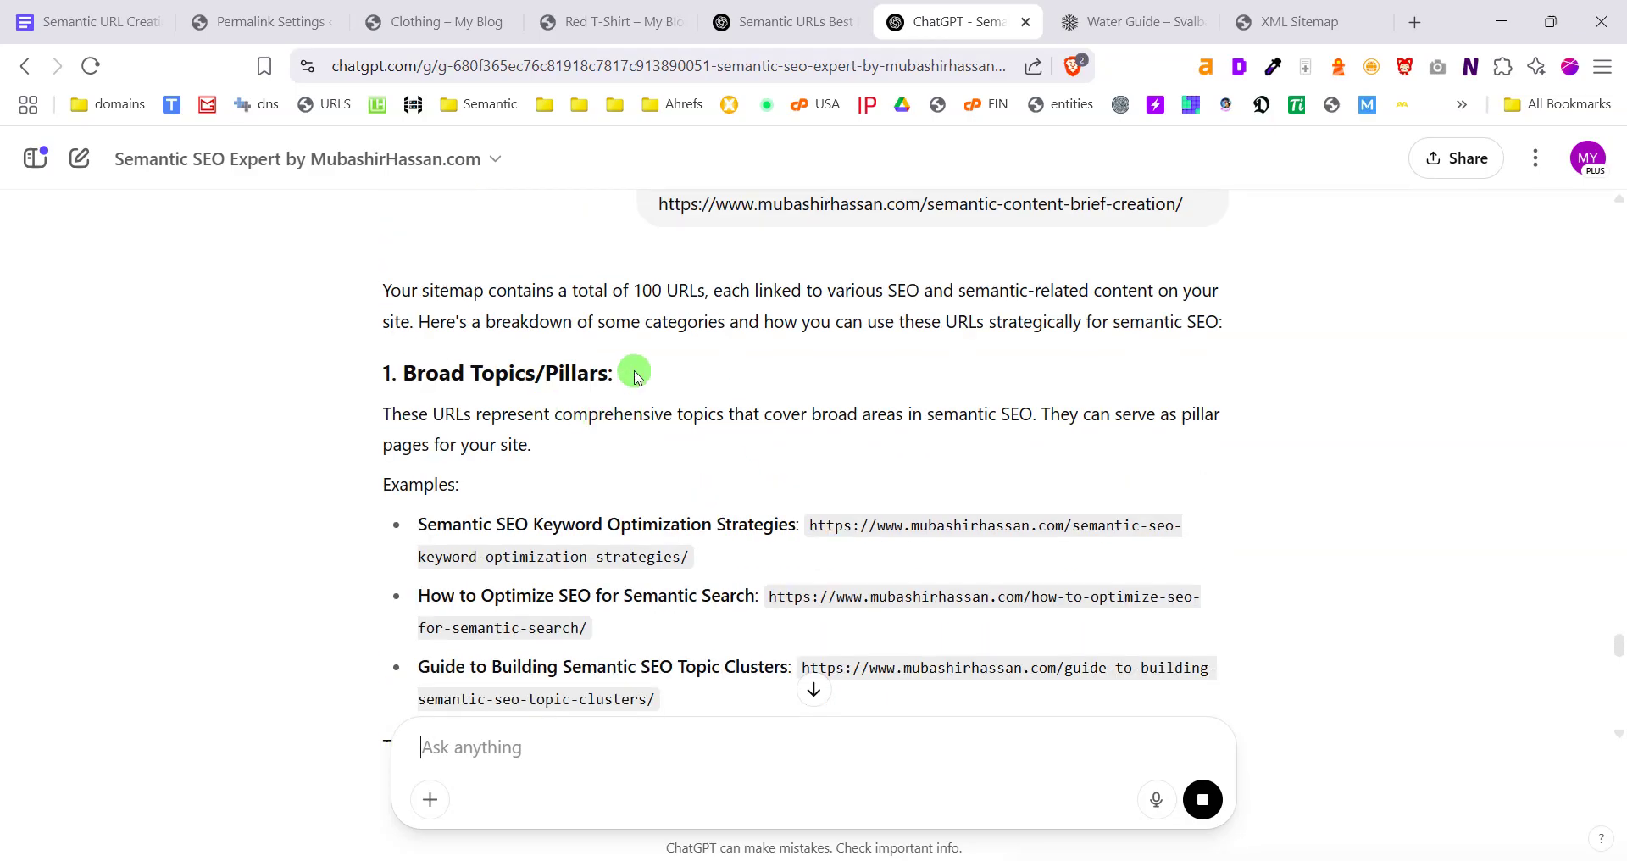